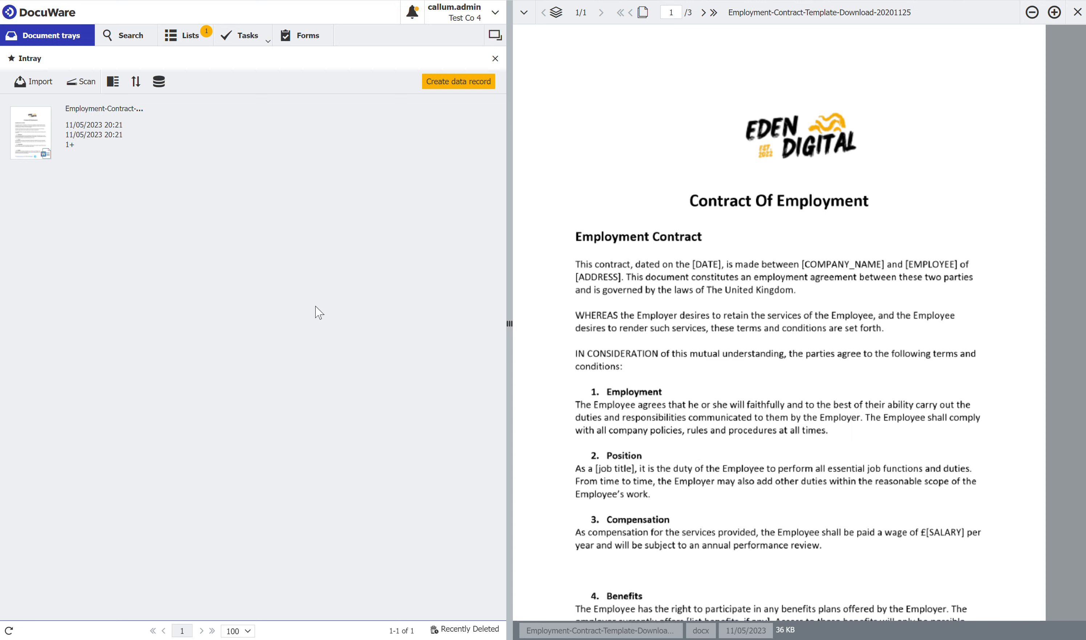
# - Open the file cabinet settings in the DocuWare configurations
pyautogui.click(457, 13)
pyautogui.click(455, 51)
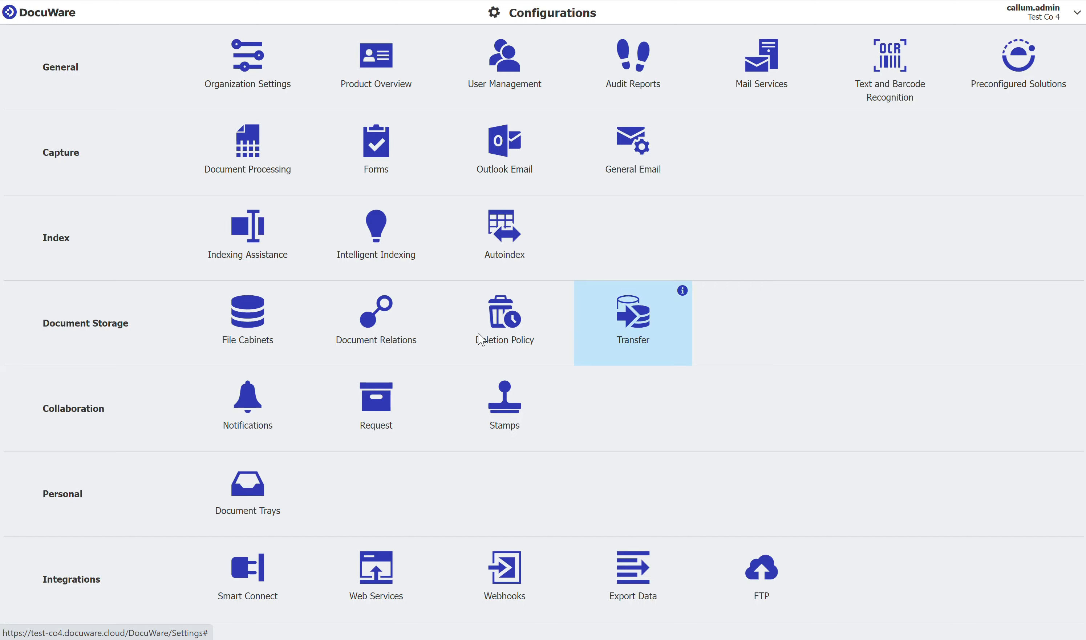
pyautogui.click(259, 343)
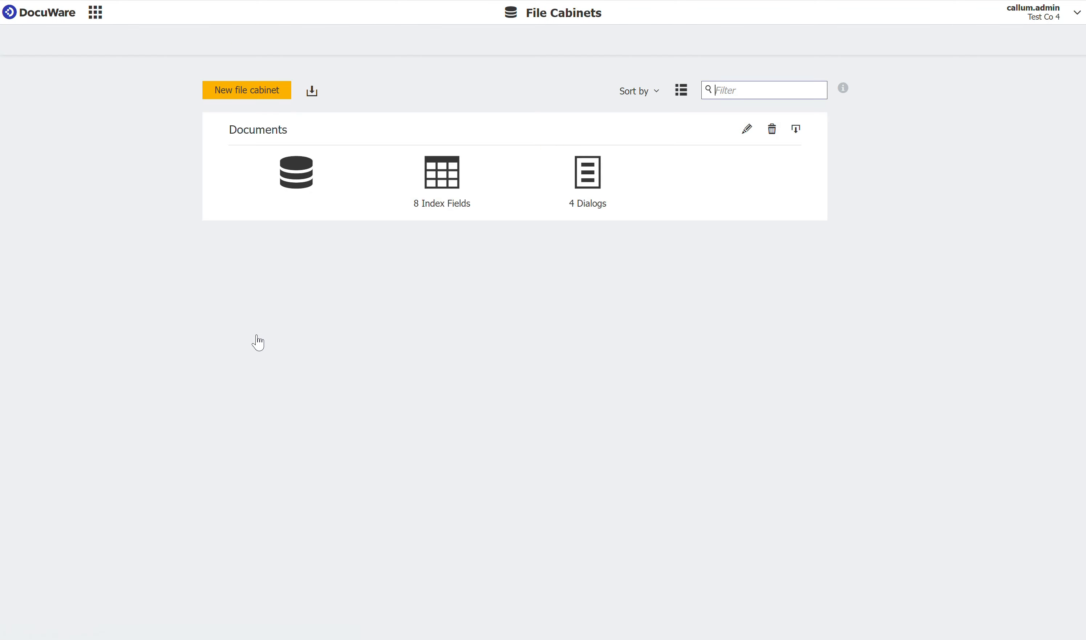
# - Start a new file cabinet named Templates with fulltext search disabled and proceed to its database fields
pyautogui.click(235, 93)
pyautogui.moveTo(531, 157); pyautogui.dragTo(428, 154)
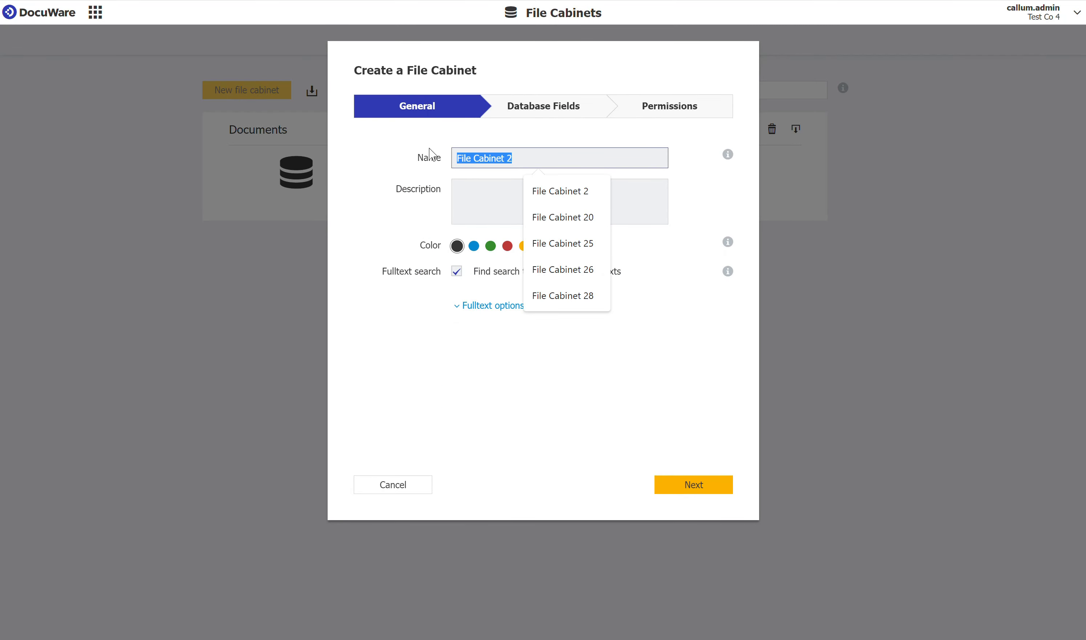
pyautogui.write('Templates')
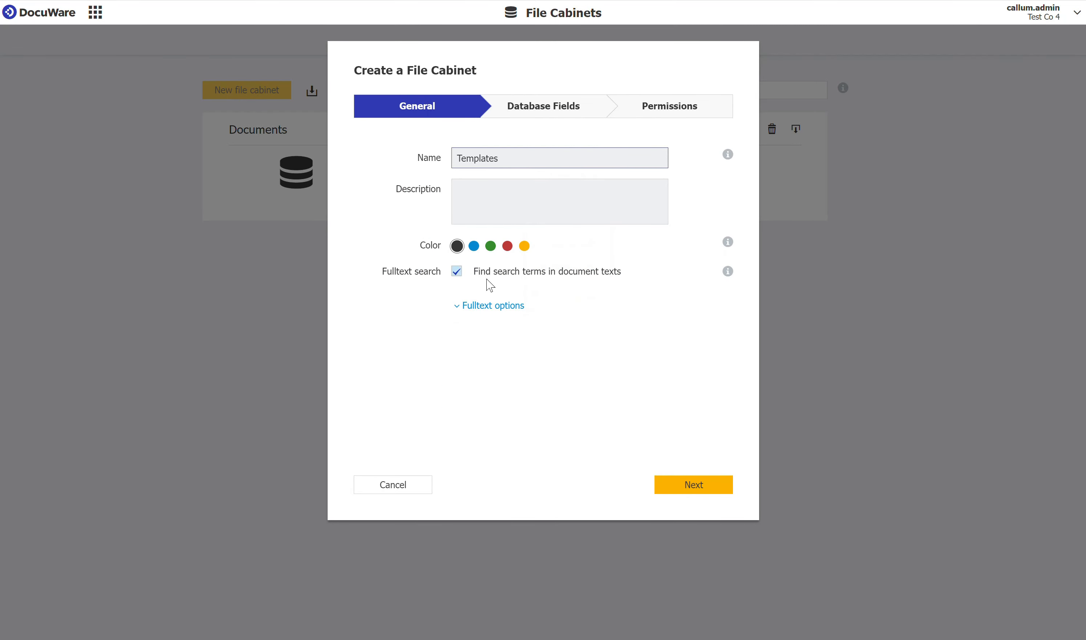
pyautogui.click(457, 272)
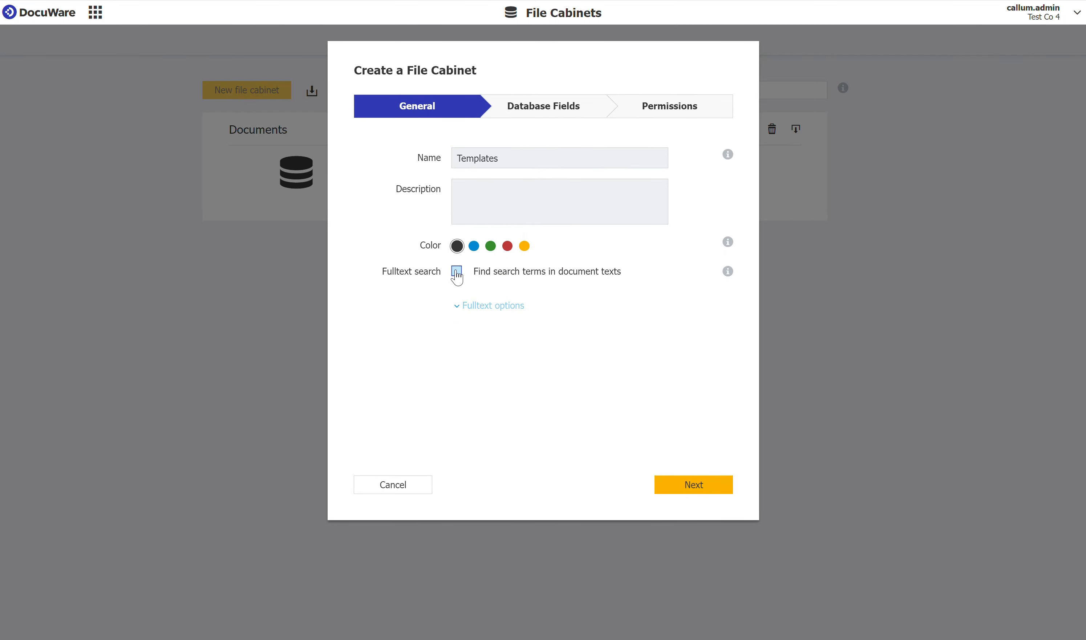
pyautogui.click(695, 483)
# - Remove the suggested database fields until only IBAN is left, and rename that field Department
pyautogui.click(386, 422)
pyautogui.click(385, 423)
pyautogui.tripleClick(386, 423)
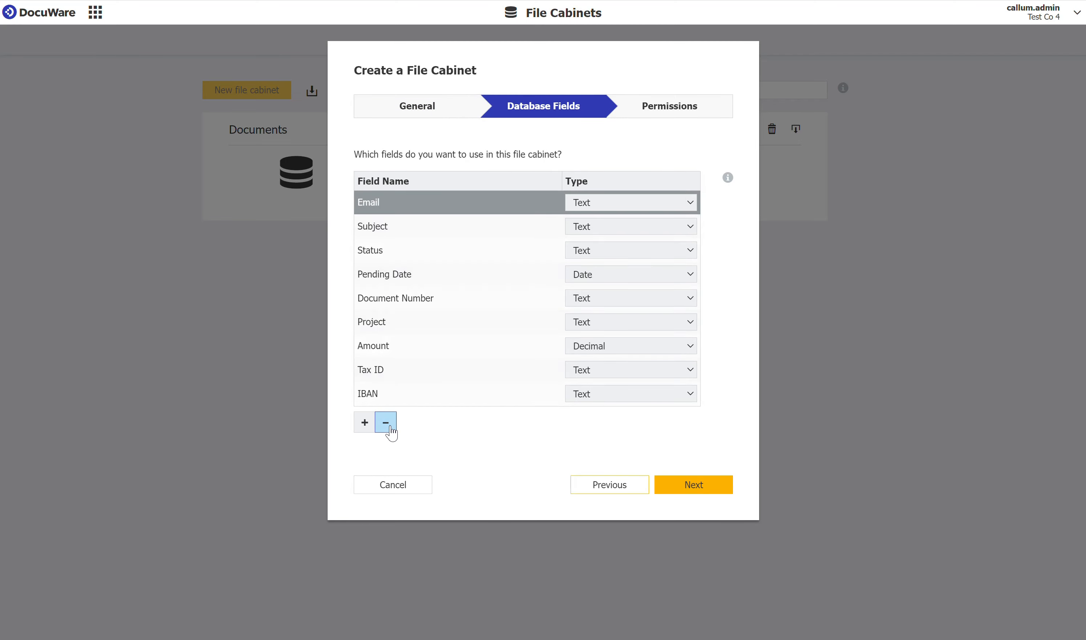
pyautogui.tripleClick(386, 423)
pyautogui.doubleClick(385, 423)
pyautogui.doubleClick(386, 423)
pyautogui.click(386, 423)
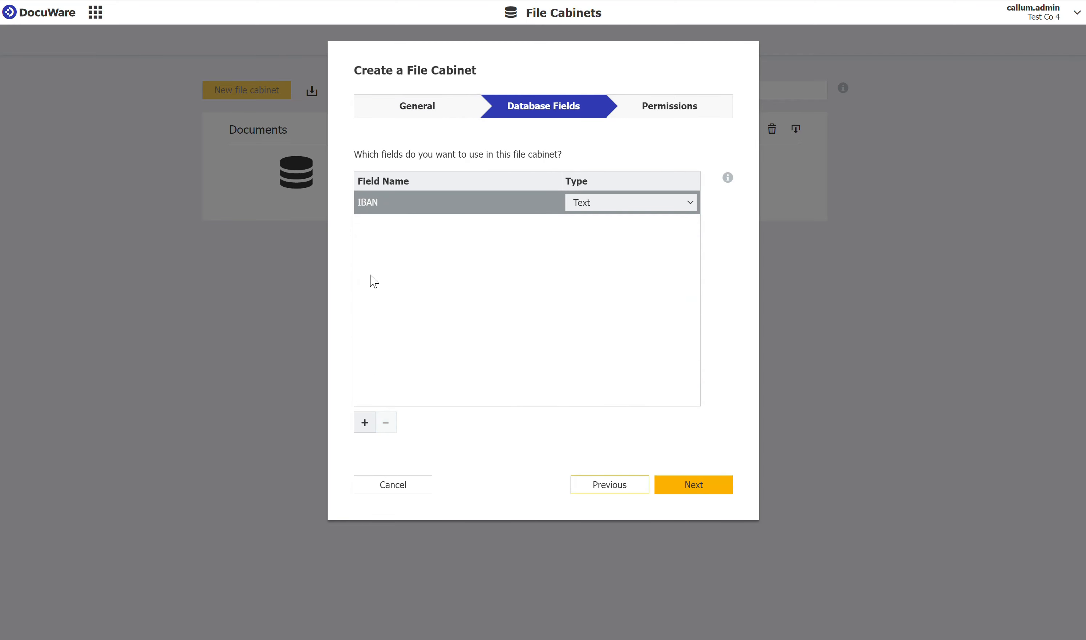
pyautogui.click(374, 203)
pyautogui.doubleClick(398, 204)
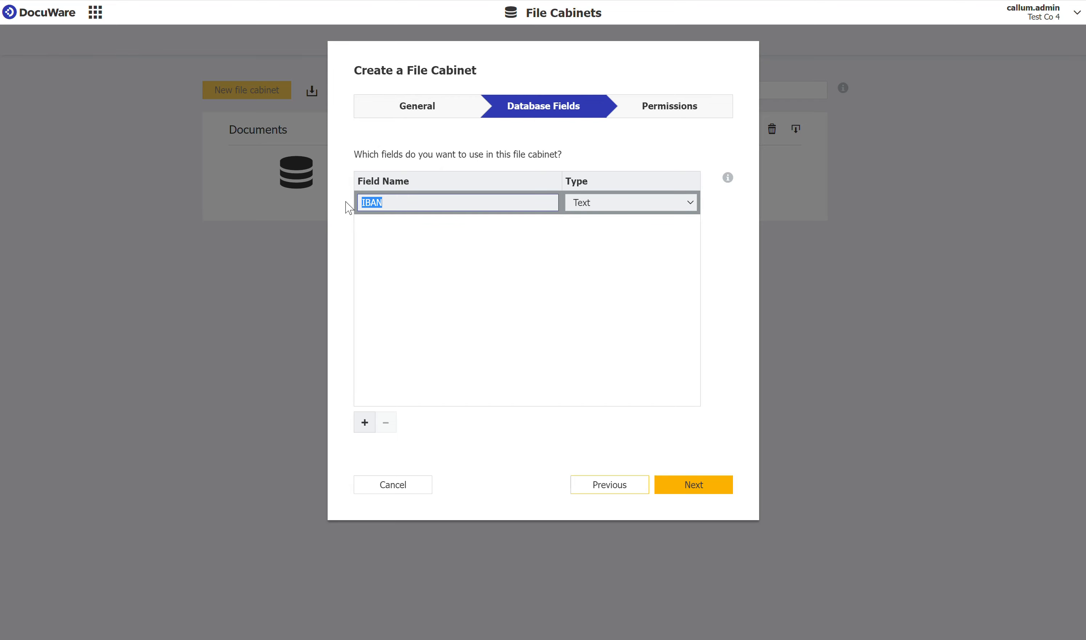
pyautogui.write('Department')
# - Add a second text field named Template Name and complete the file cabinet creation wizard
pyautogui.click(365, 422)
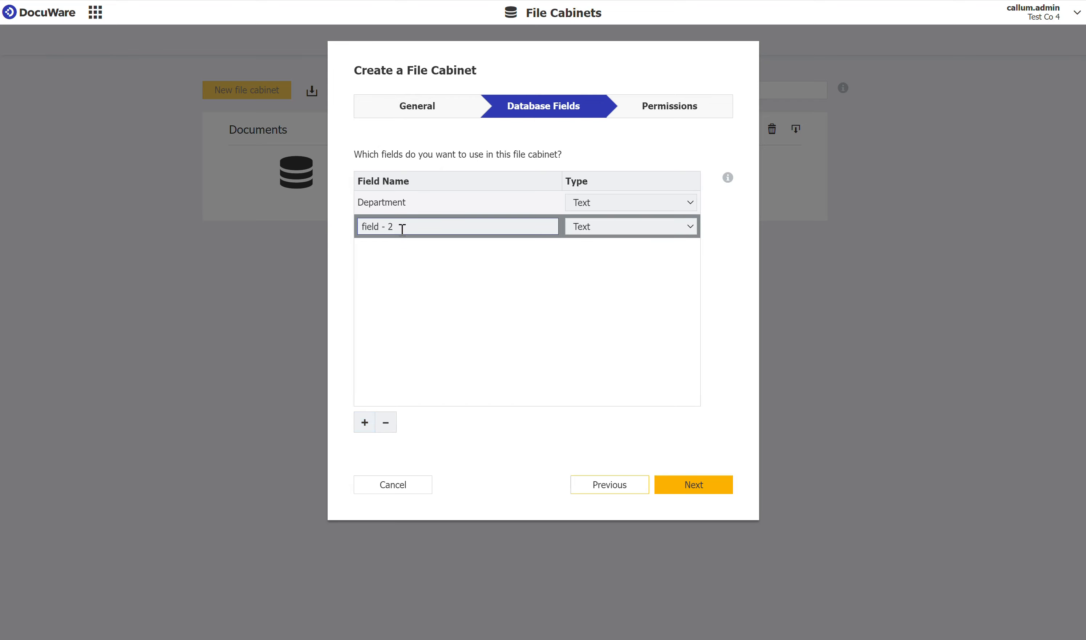
pyautogui.doubleClick(391, 227)
pyautogui.moveTo(394, 232); pyautogui.dragTo(346, 228)
pyautogui.write('Do')
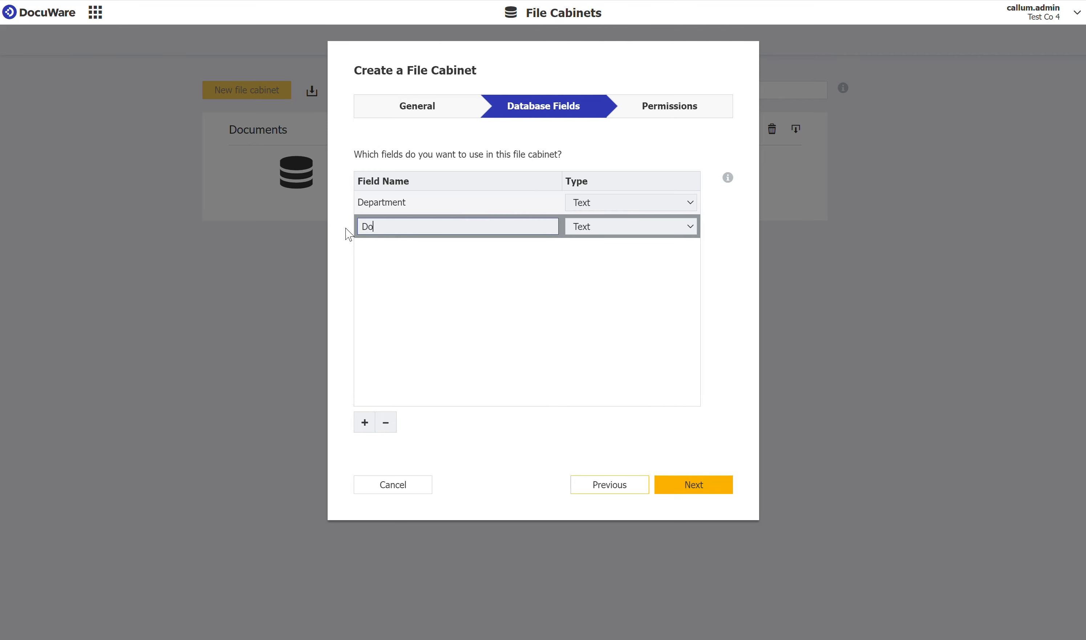
pyautogui.press('BackSpace')
pyautogui.press('BackSpace')
pyautogui.write('Template Name')
pyautogui.click(554, 355)
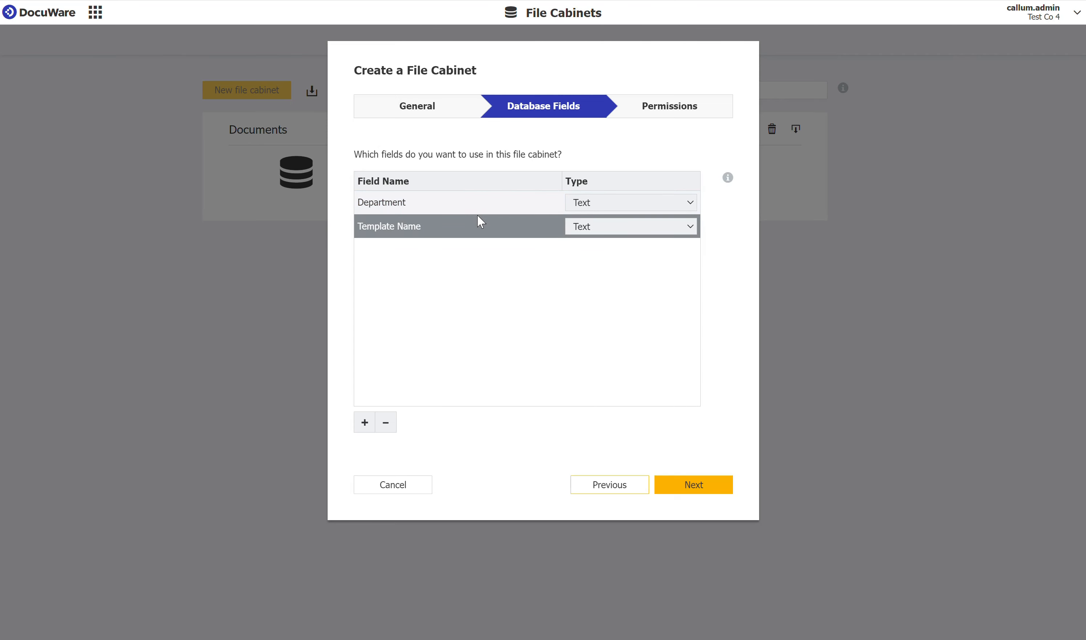
pyautogui.click(690, 484)
pyautogui.click(695, 484)
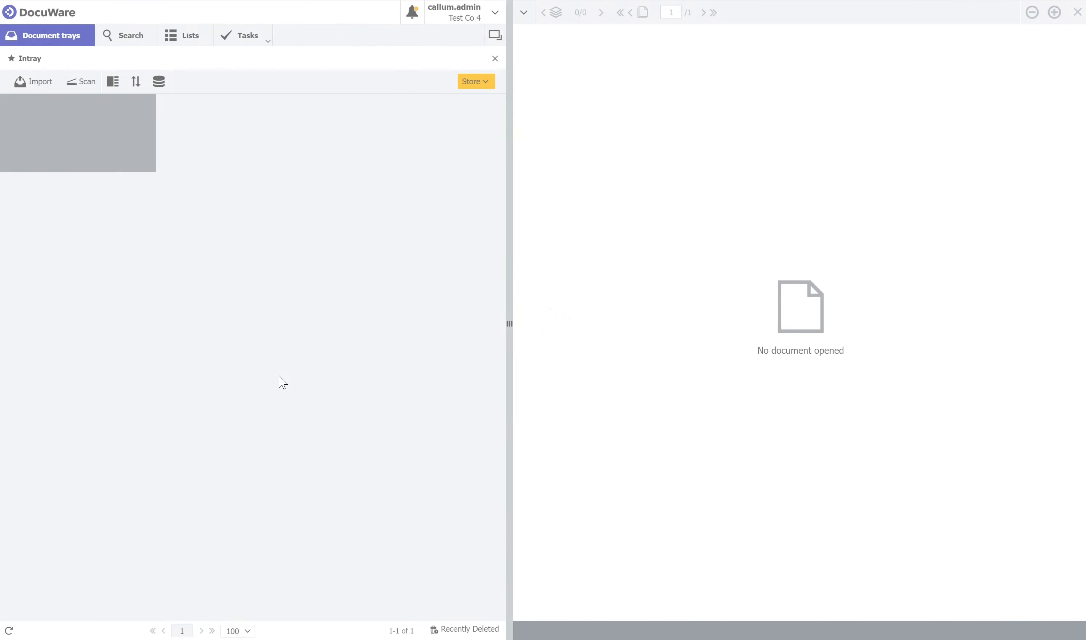
# - Check the available search dialogs for the Templates file cabinet and return to the document trays
pyautogui.click(126, 39)
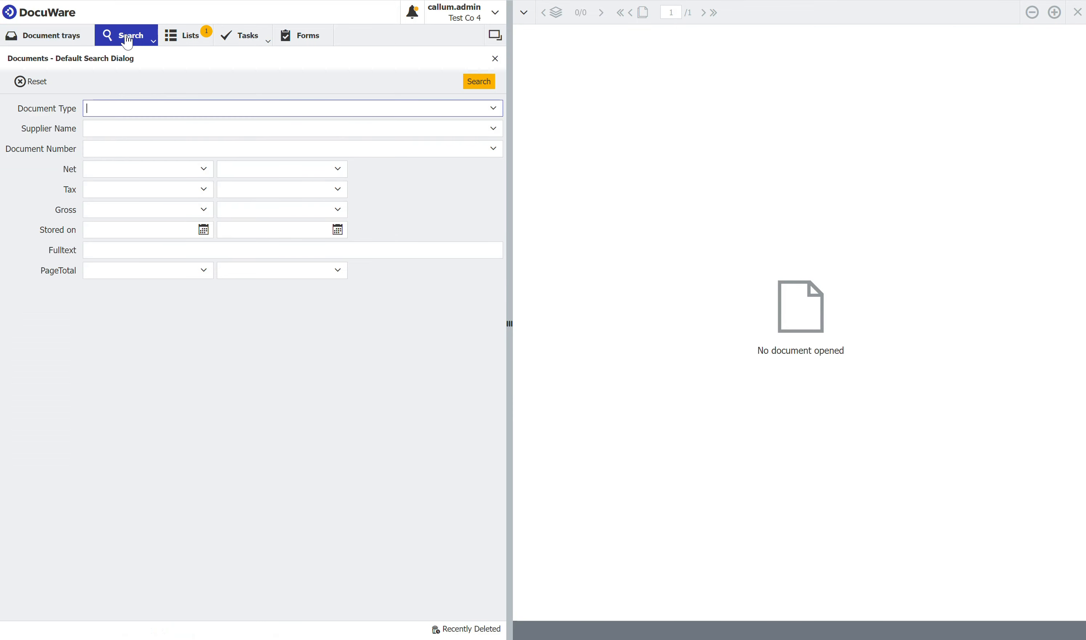
pyautogui.moveTo(128, 46)
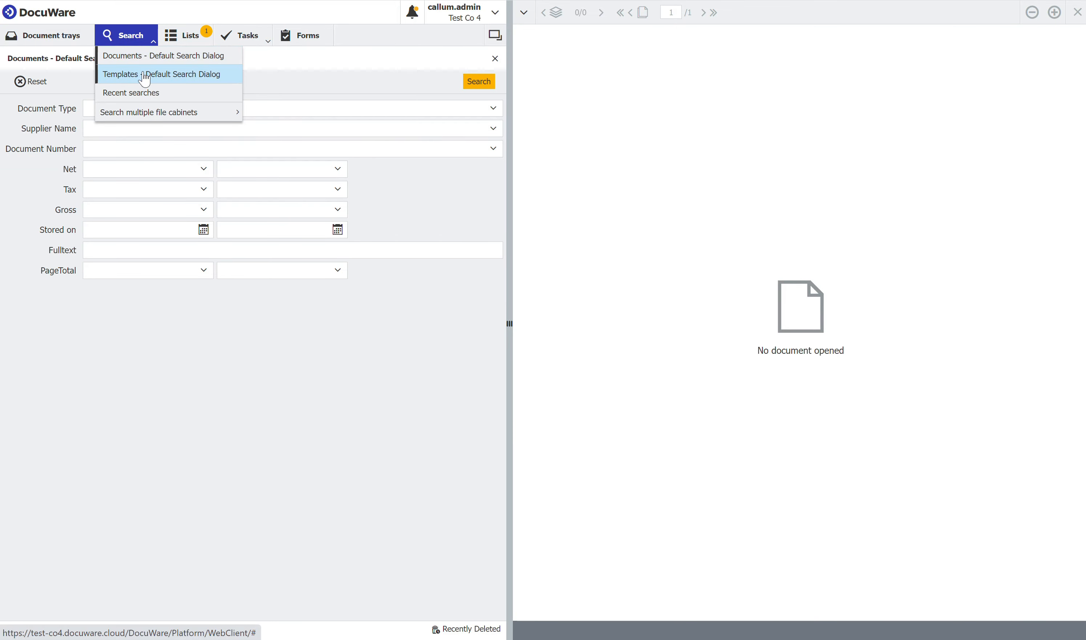
pyautogui.click(64, 38)
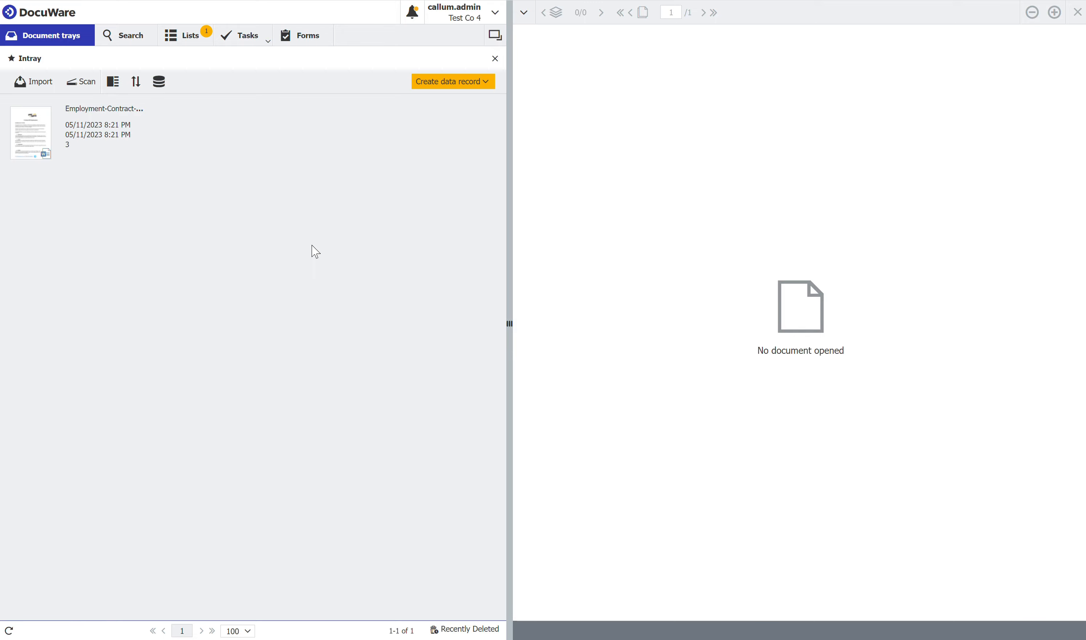
# - Open the employment contract template from the Intray for editing in Microsoft Word
pyautogui.click(100, 153)
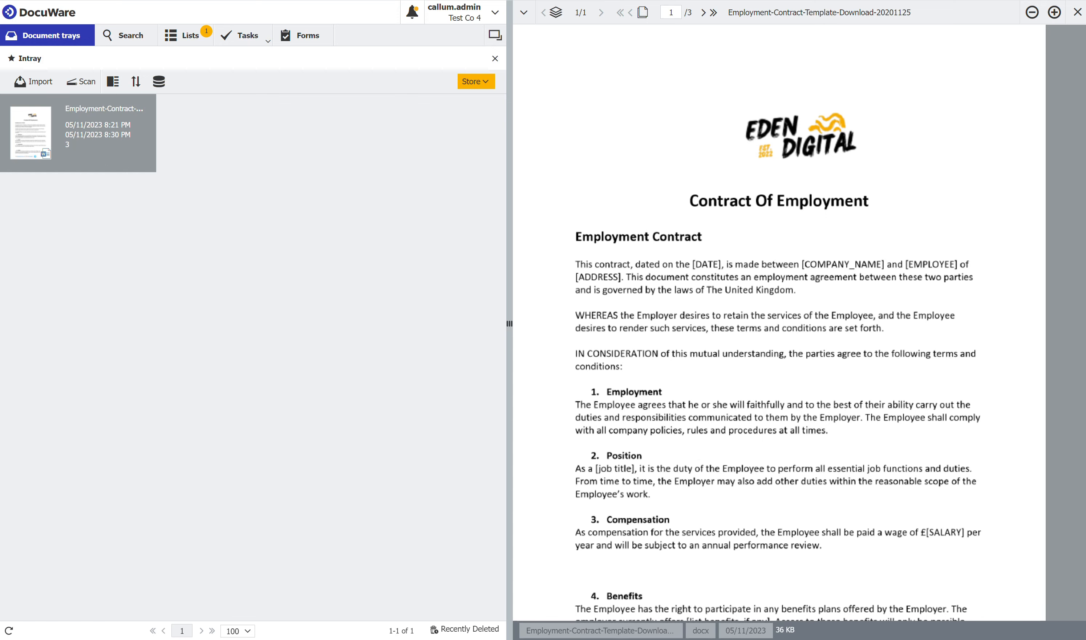
pyautogui.click(194, 192)
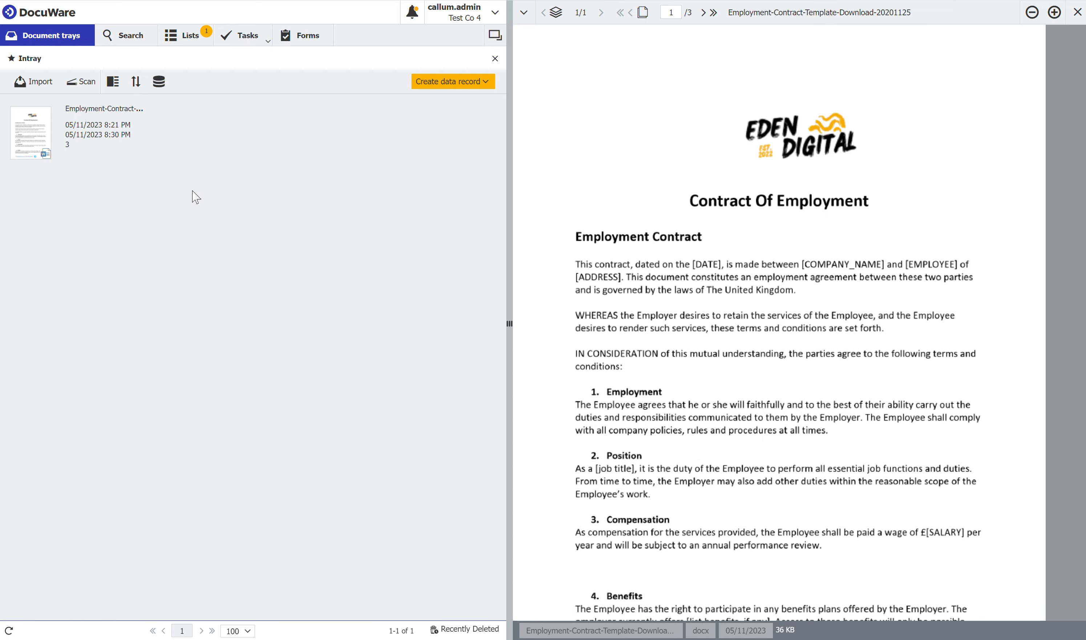
pyautogui.rightClick(114, 151)
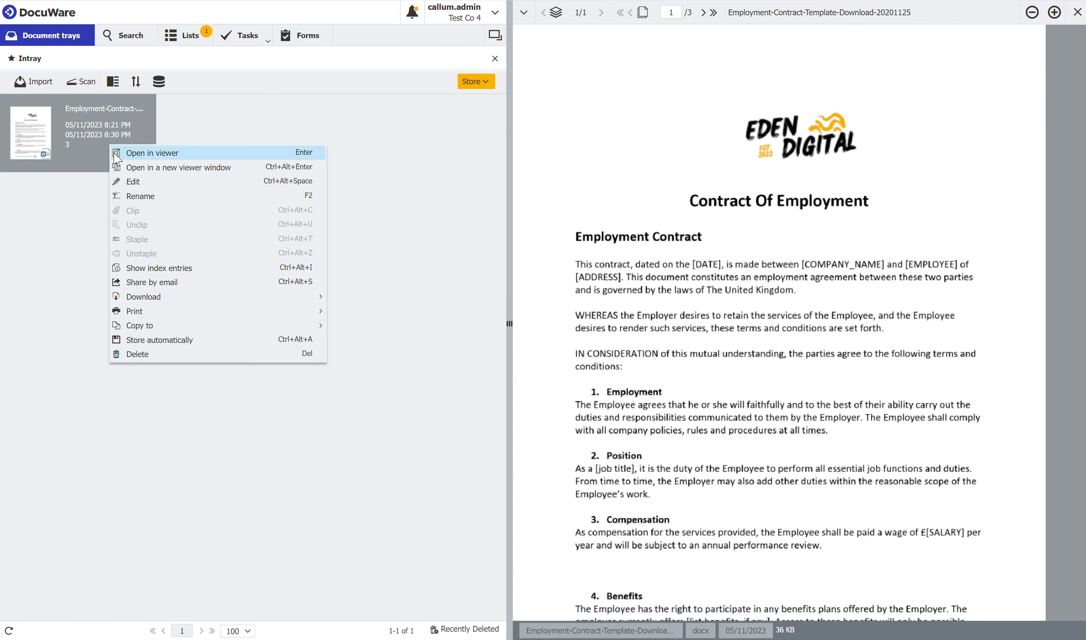
pyautogui.click(130, 182)
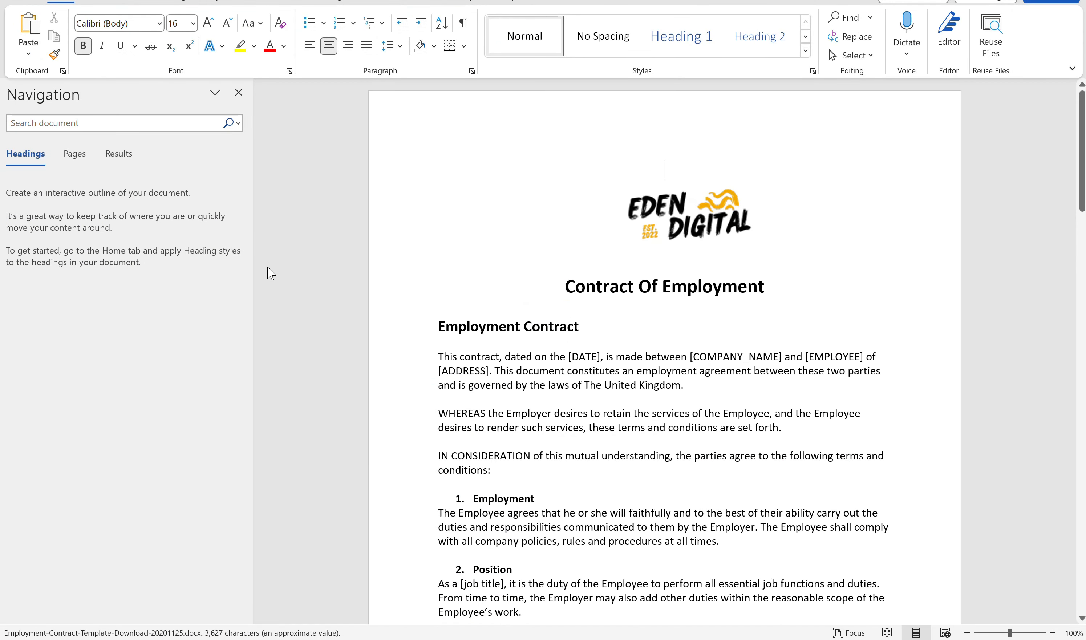
# - Insert a {{TEST}} placeholder on the empty line below the Contract Of Employment title
pyautogui.click(696, 312)
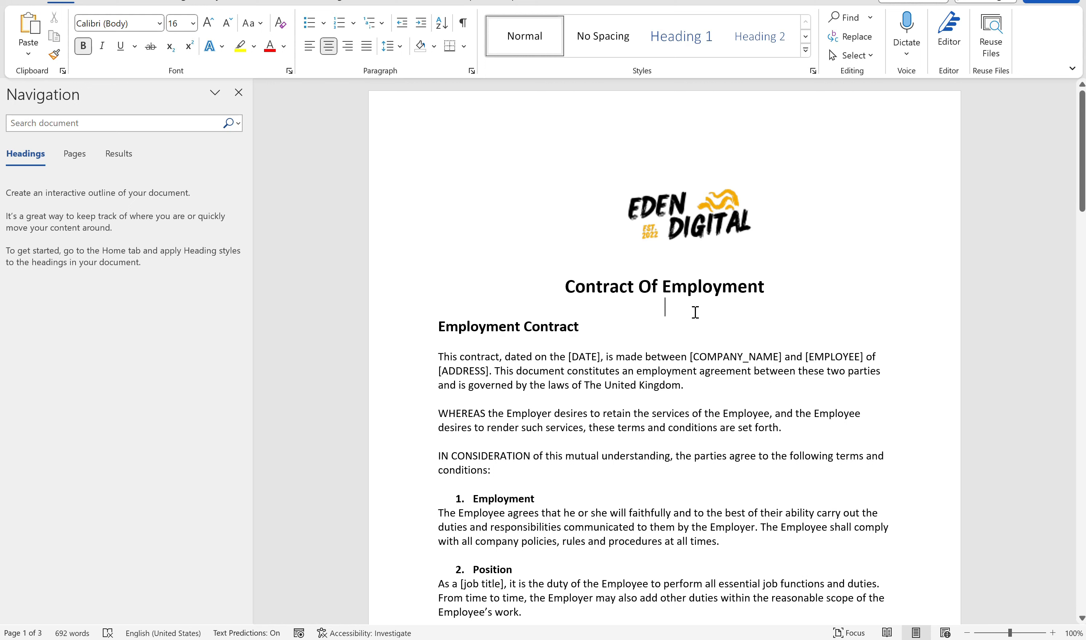
pyautogui.write('{{')
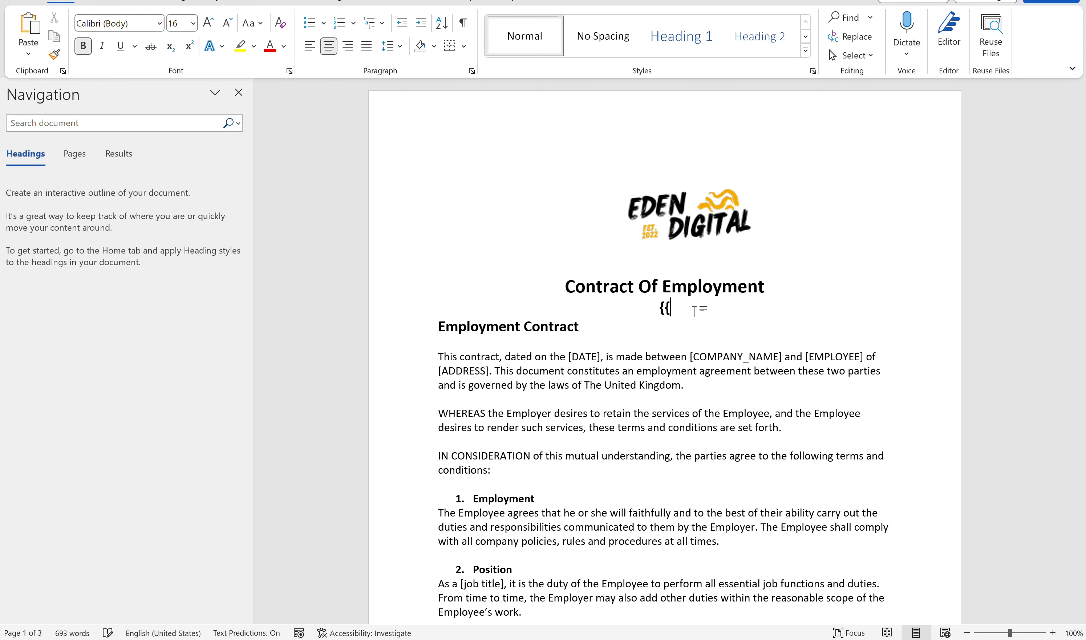
pyautogui.write('TEST}}')
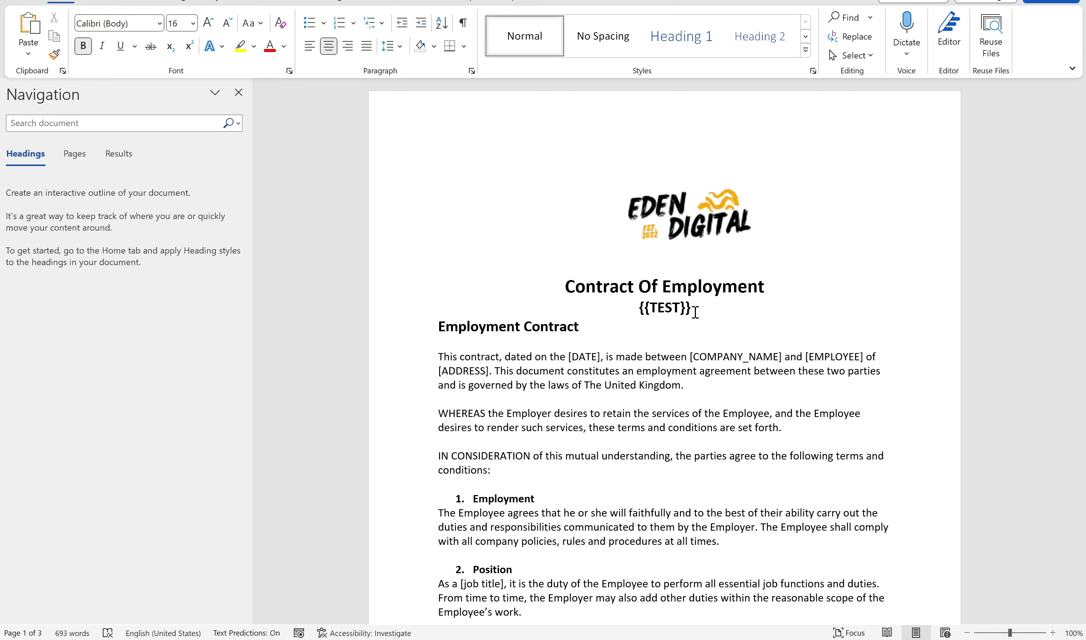
# - Change the placeholder below the title to {{USER_NAME}}, joining the two words with an underscore
pyautogui.click(680, 308)
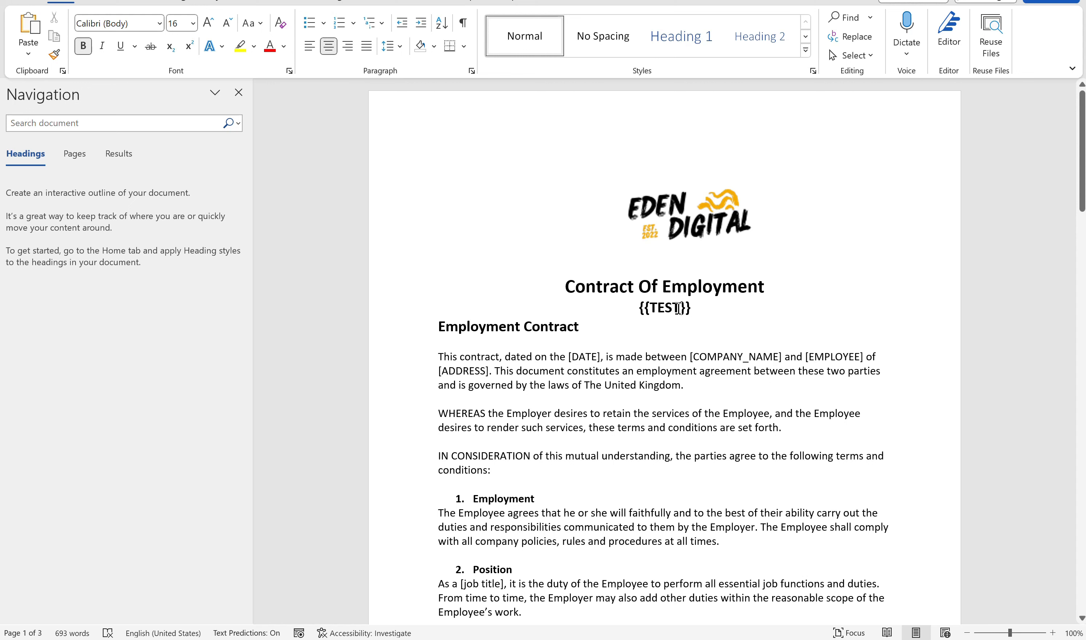
pyautogui.press('BackSpace')
pyautogui.press('BackSpace')
pyautogui.press('BackSpace')
pyautogui.press('BackSpace')
pyautogui.write('USER NAME')
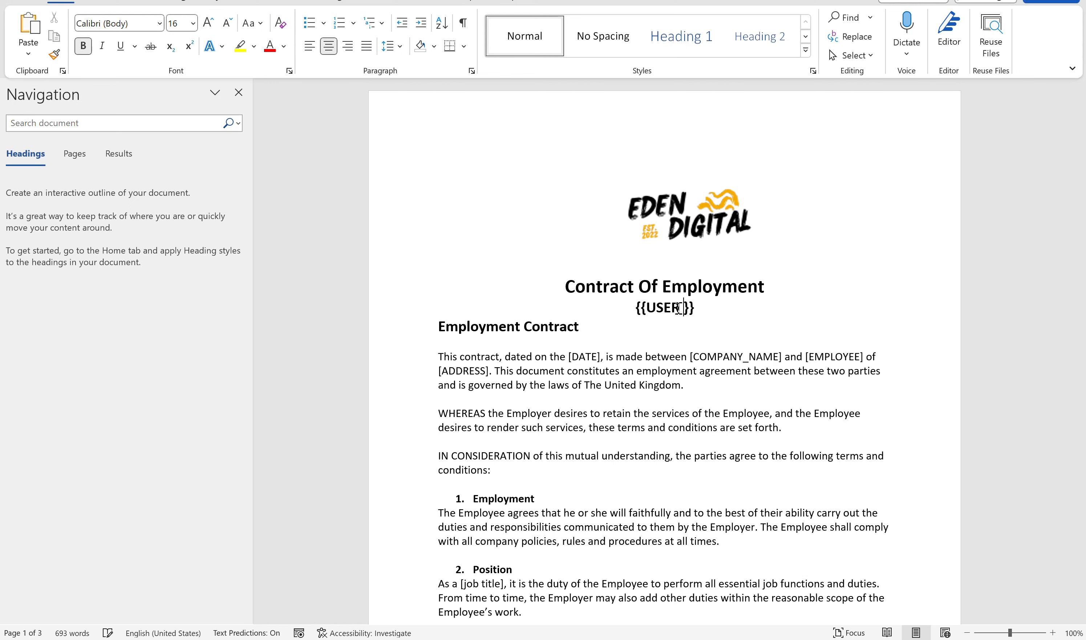
pyautogui.press('Left')
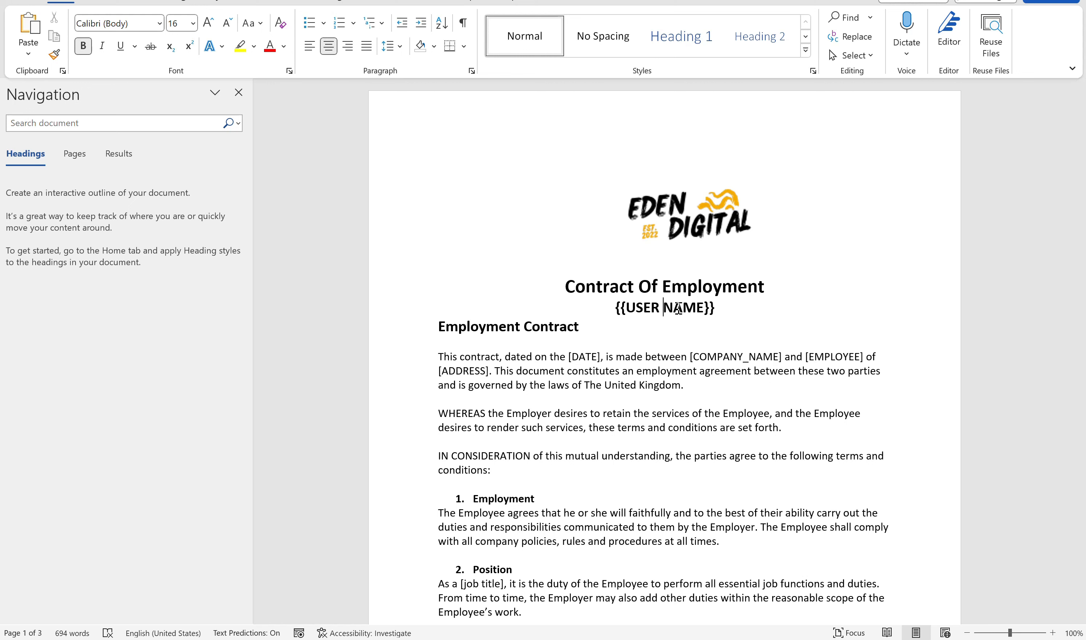
pyautogui.press('BackSpace')
pyautogui.write('_')
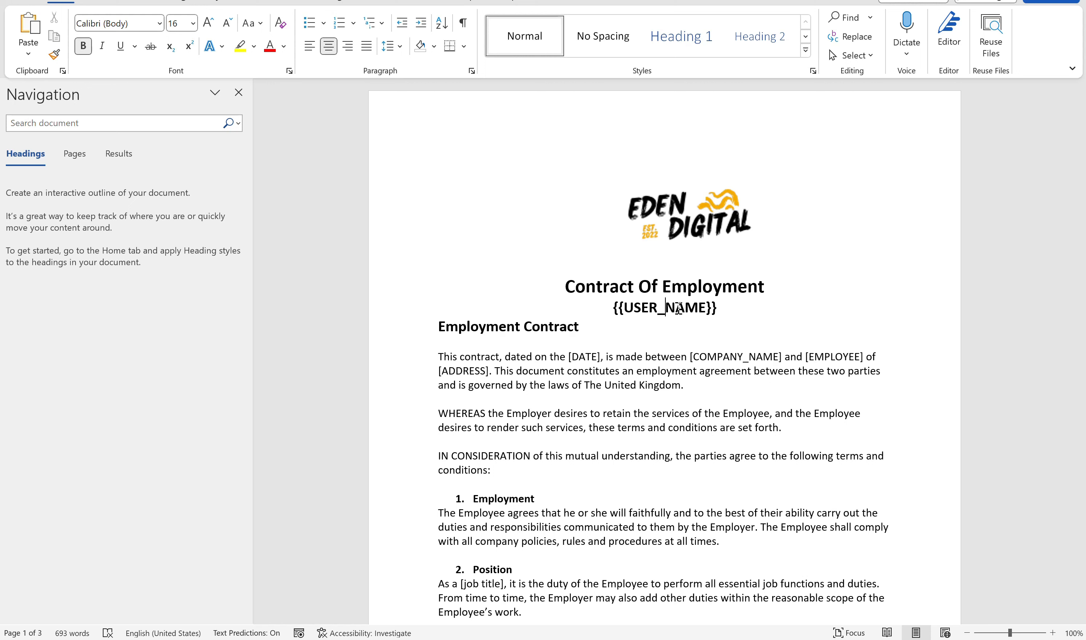
pyautogui.click(730, 306)
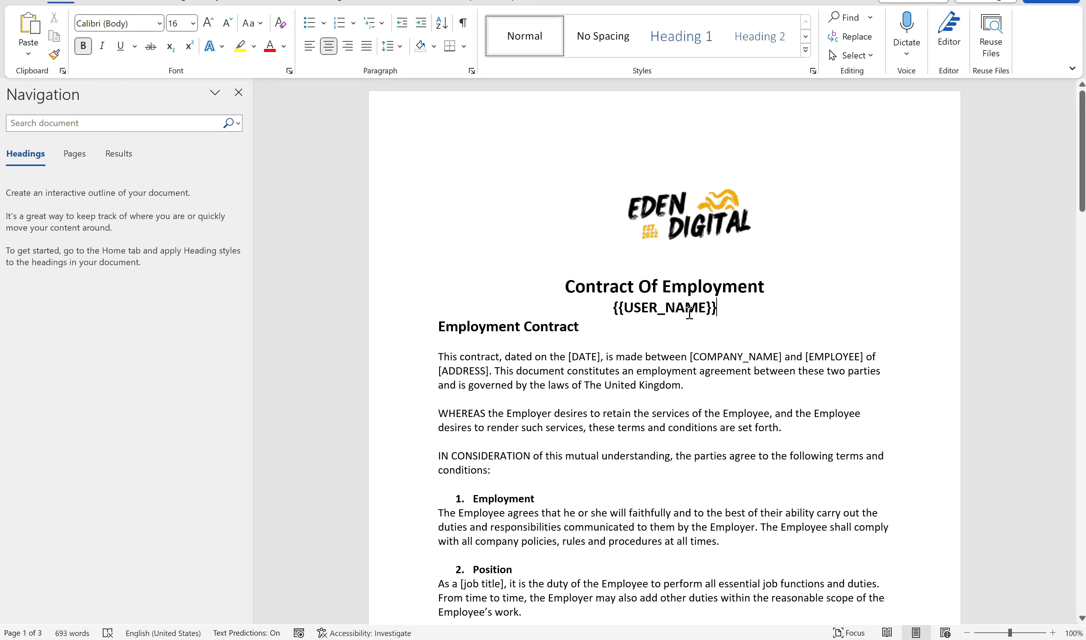
# - Delete the {{USER_NAME}} placeholder and restore the empty line above the Employment Contract heading
pyautogui.moveTo(690, 312); pyautogui.dragTo(608, 308)
pyautogui.press('BackSpace')
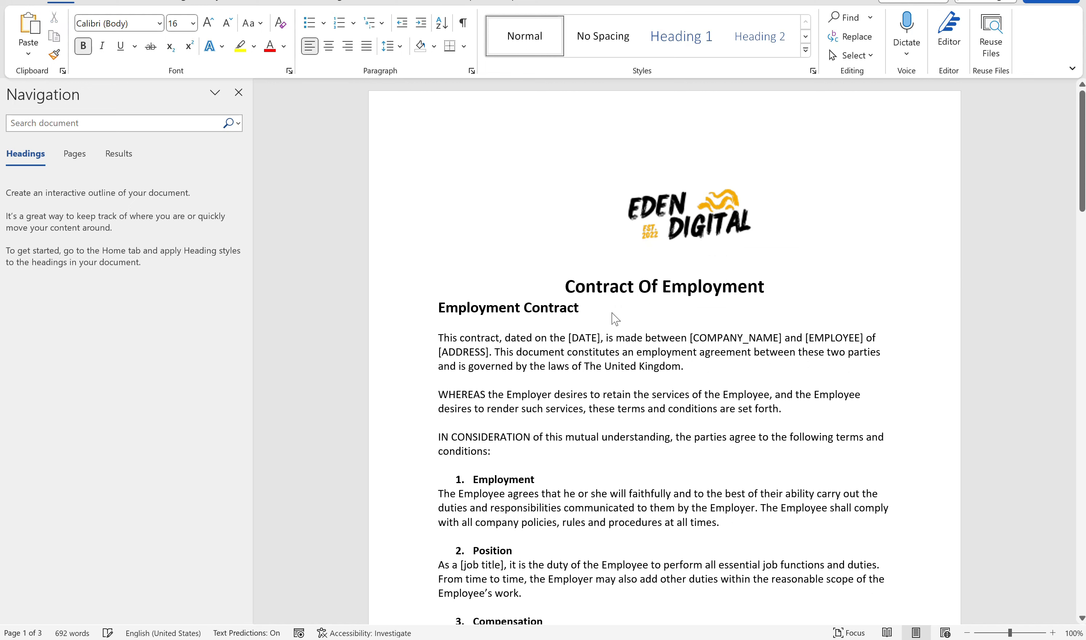
pyautogui.press('Return')
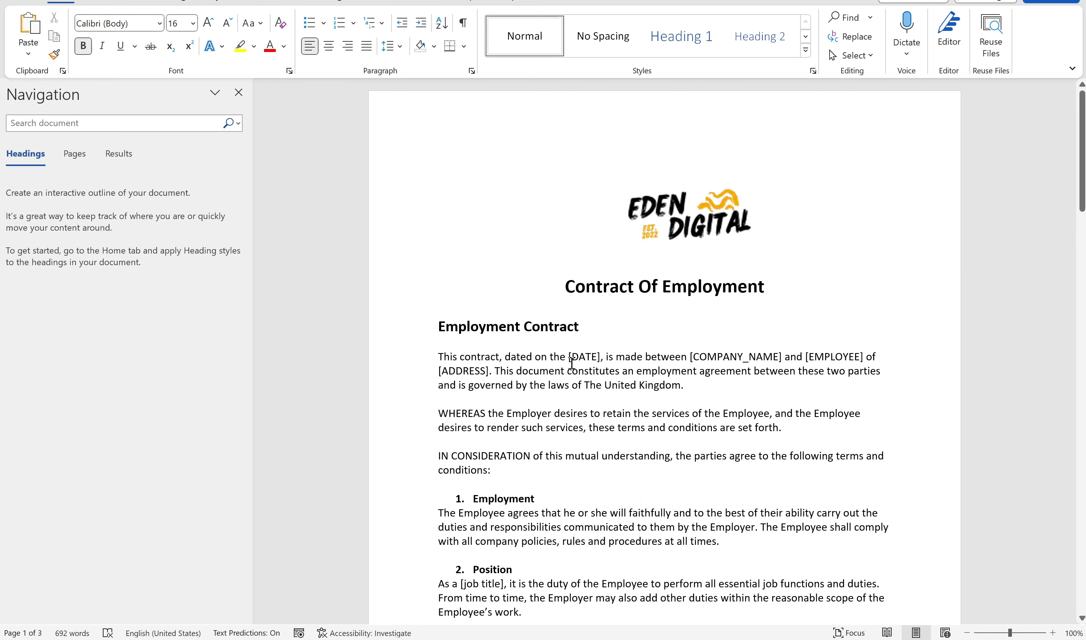
# - Replace every opening square bracket "[" in the document with double curly brackets "{{"
pyautogui.click(849, 36)
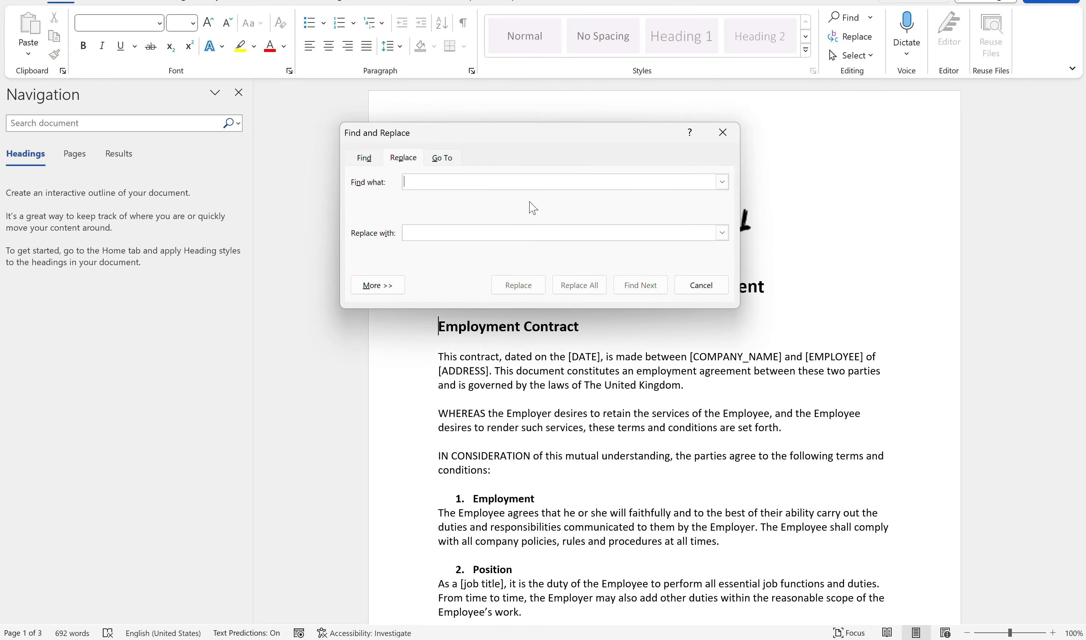
pyautogui.write('[')
pyautogui.click(467, 233)
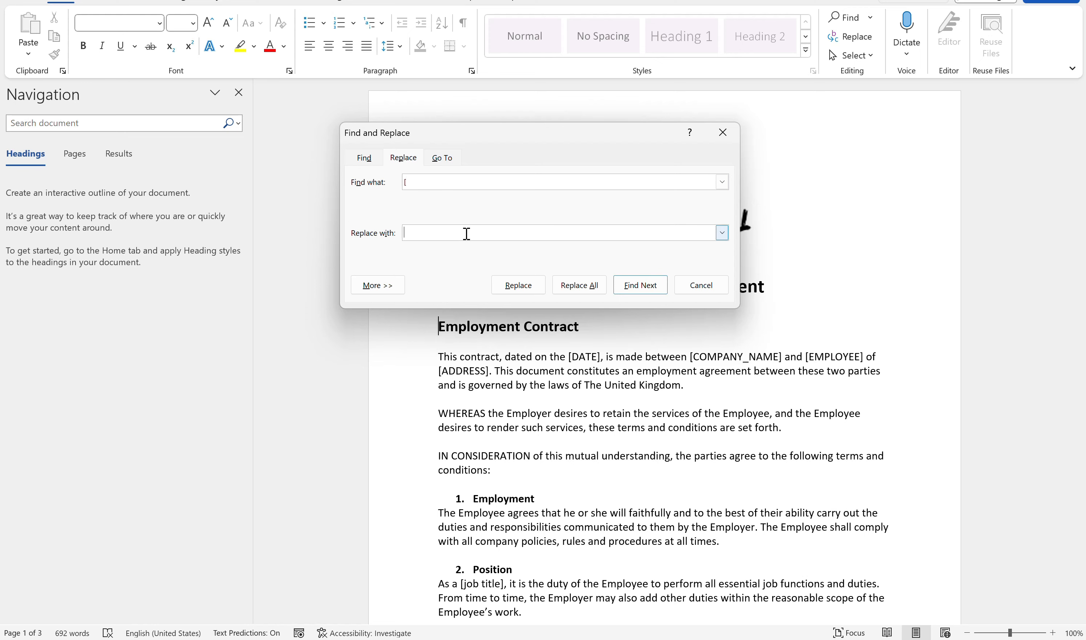
pyautogui.write('[{')
pyautogui.click(579, 286)
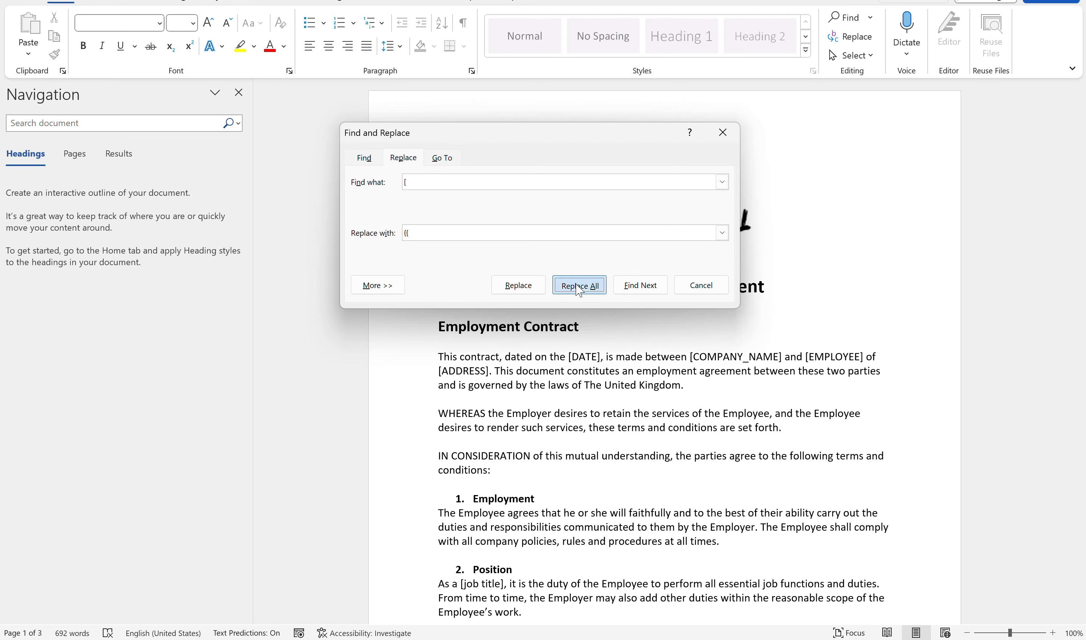
pyautogui.click(549, 342)
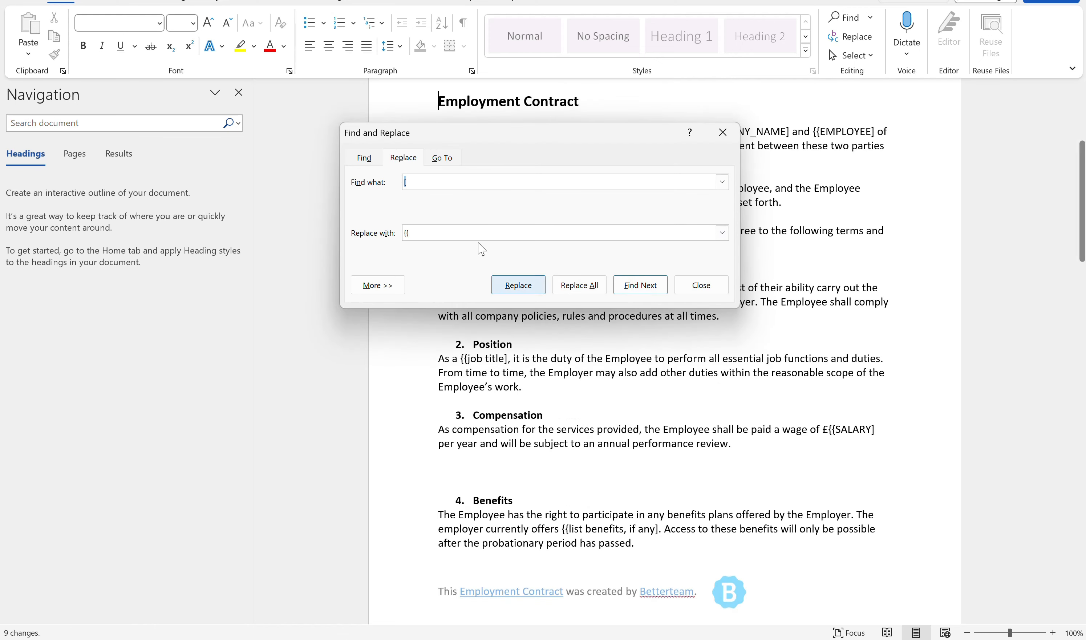
# - Replace every closing square bracket "]" in the document with double curly brackets "}}"
pyautogui.click(443, 184)
pyautogui.press('BackSpace')
pyautogui.write(']')
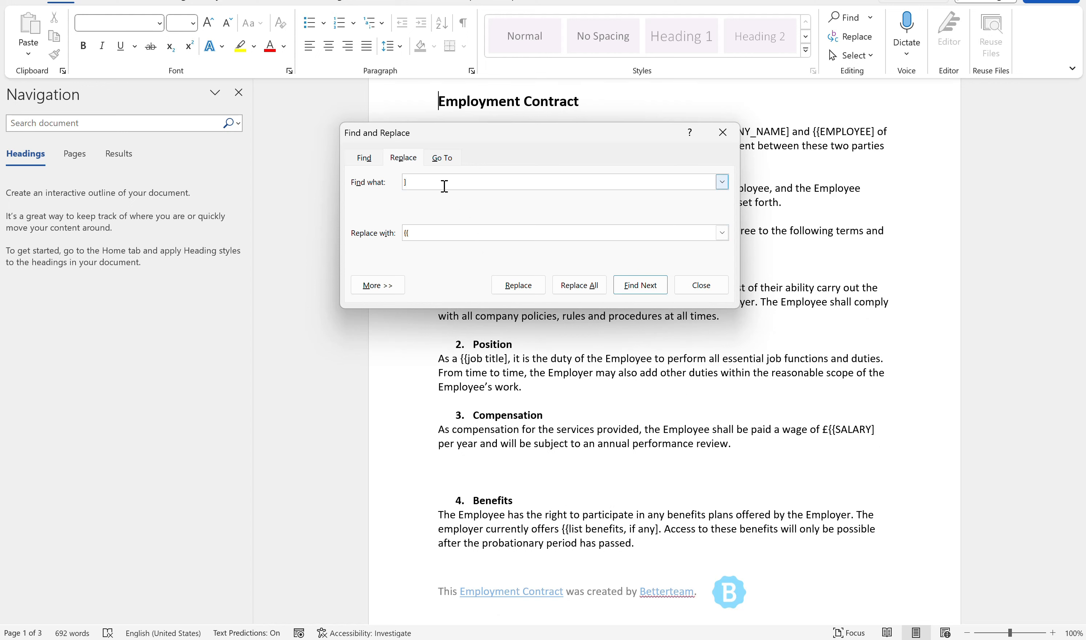
pyautogui.press('BackSpace')
pyautogui.press('BackSpace')
pyautogui.write('}}')
pyautogui.click(579, 284)
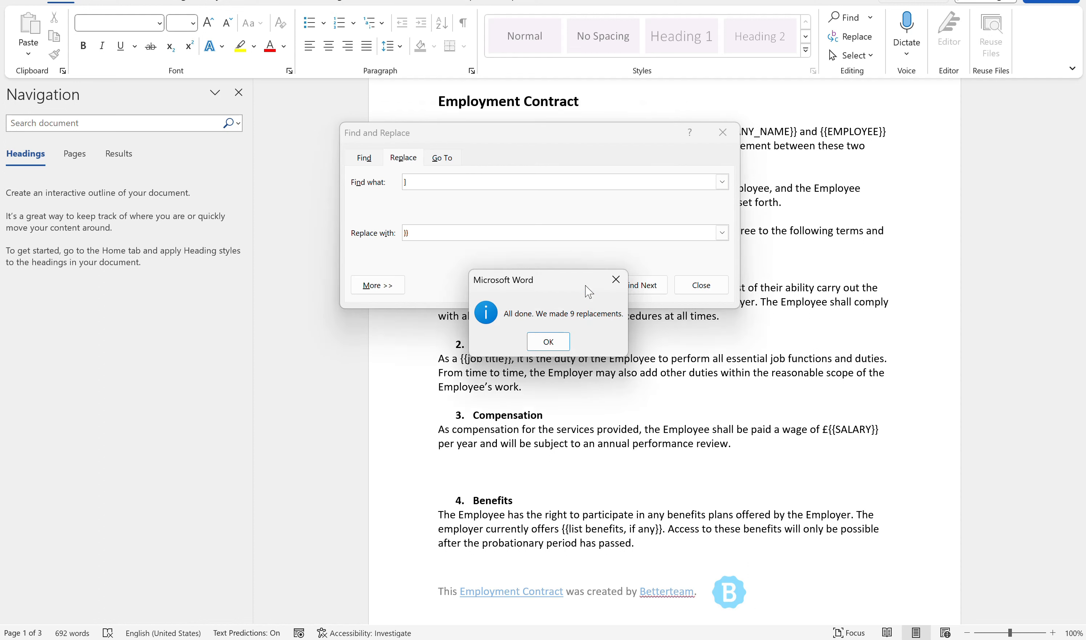
# - Dismiss the replacement summary and close the Find and Replace dialog
pyautogui.click(562, 339)
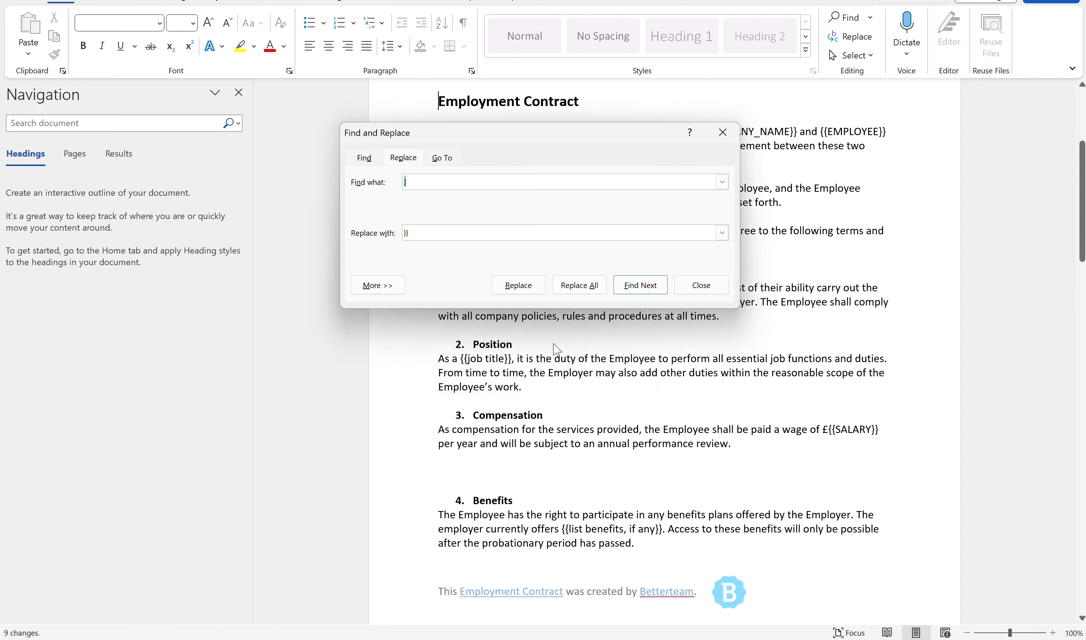
pyautogui.click(723, 133)
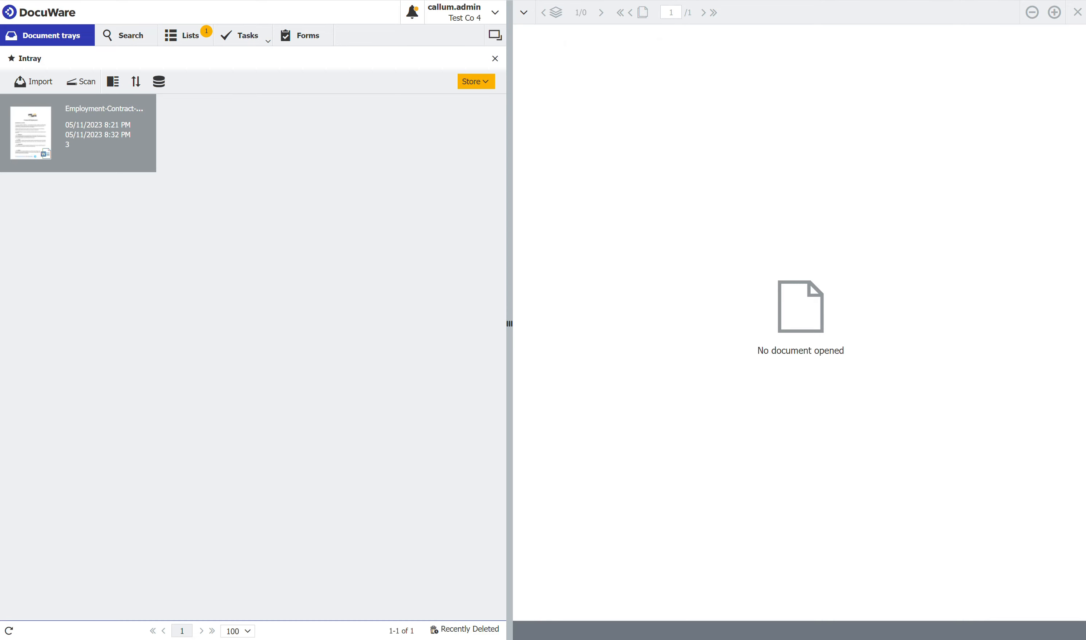
# - Store the employment contract from the DocuWare tray in the Templates file cabinet with Department HR and Template Name Contract Of Employment
pyautogui.click(472, 81)
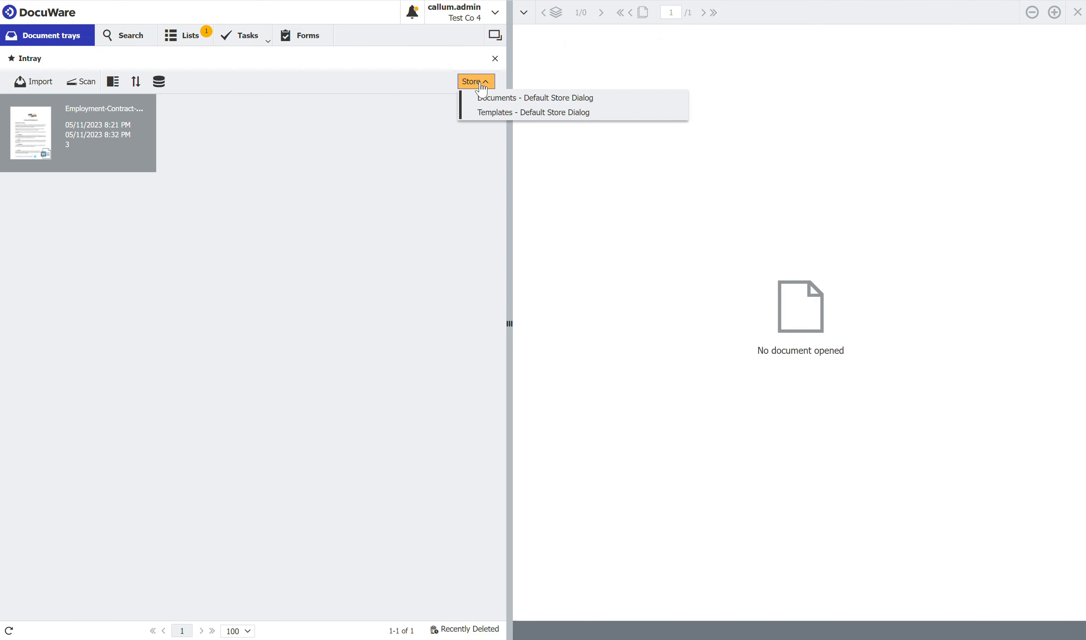
pyautogui.click(503, 121)
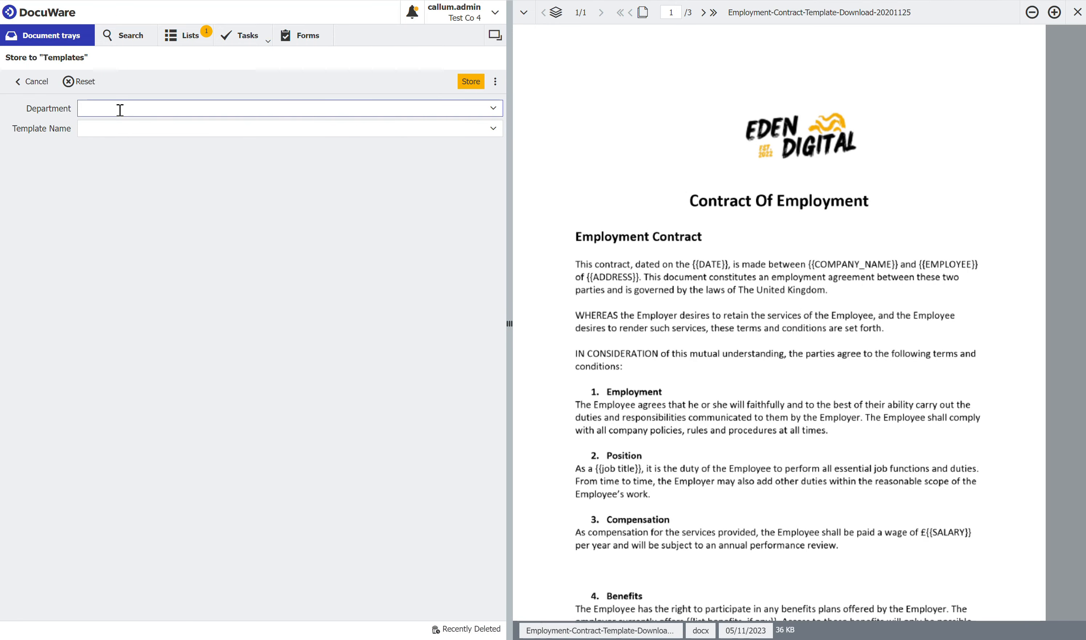
pyautogui.write('HR')
pyautogui.press('Tab')
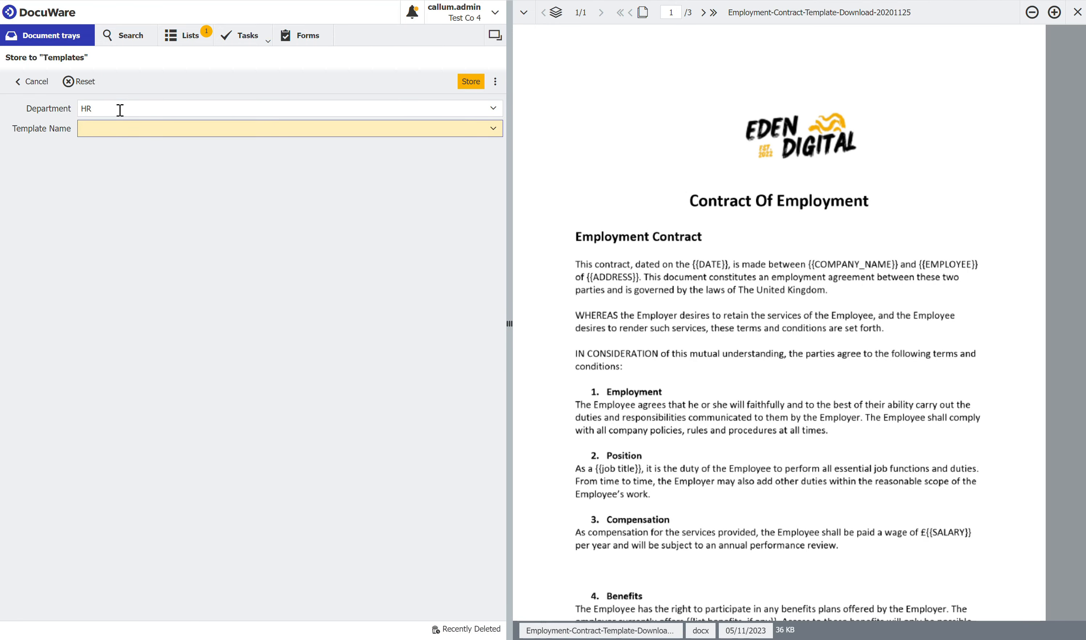
pyautogui.write('Contract Of Employment')
pyautogui.click(467, 82)
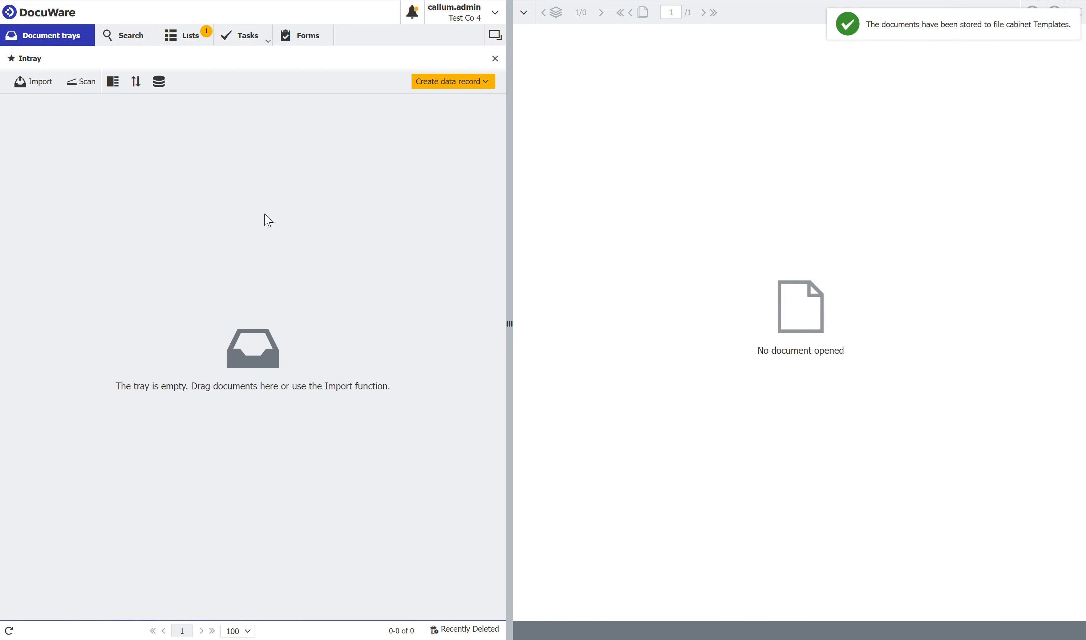
# - Search the Templates file cabinet without criteria and open the Contract Of Employment document in the viewer
pyautogui.click(134, 40)
pyautogui.click(134, 40)
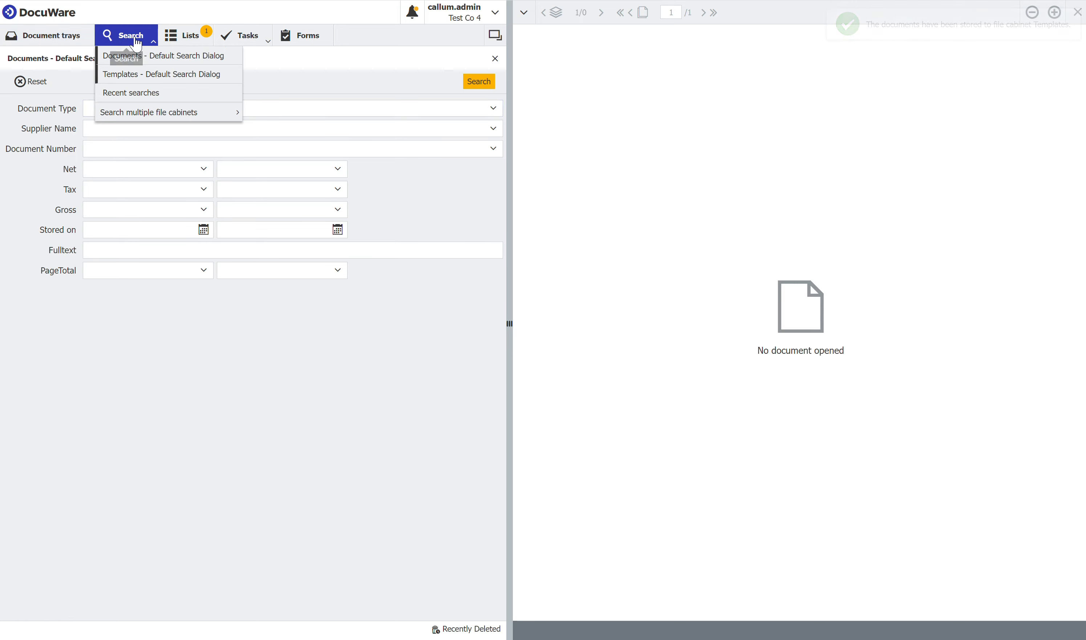
pyautogui.click(137, 80)
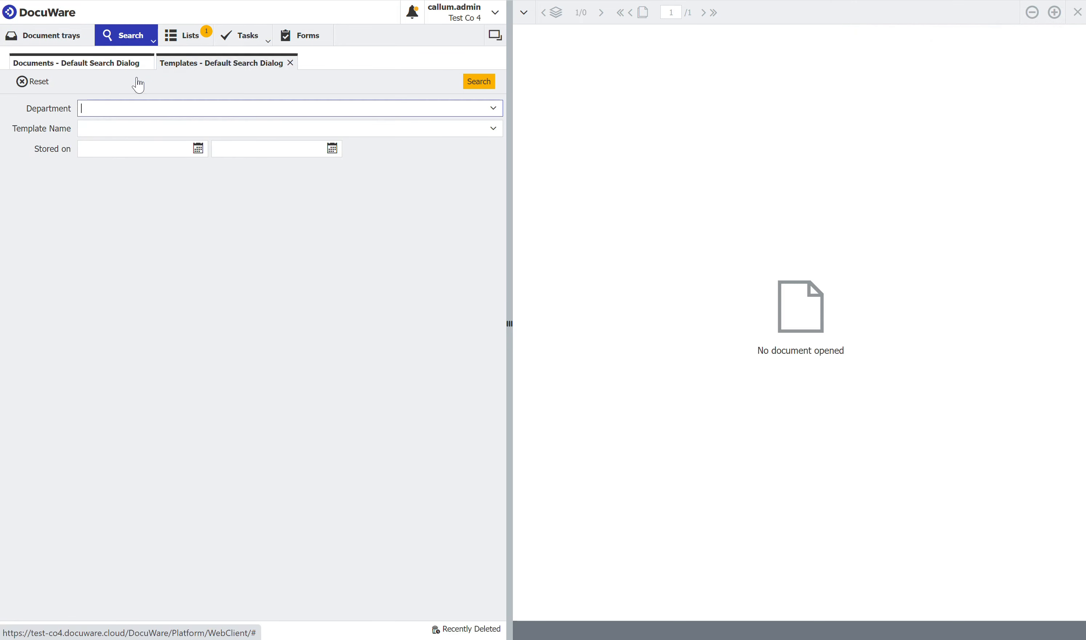
pyautogui.click(484, 84)
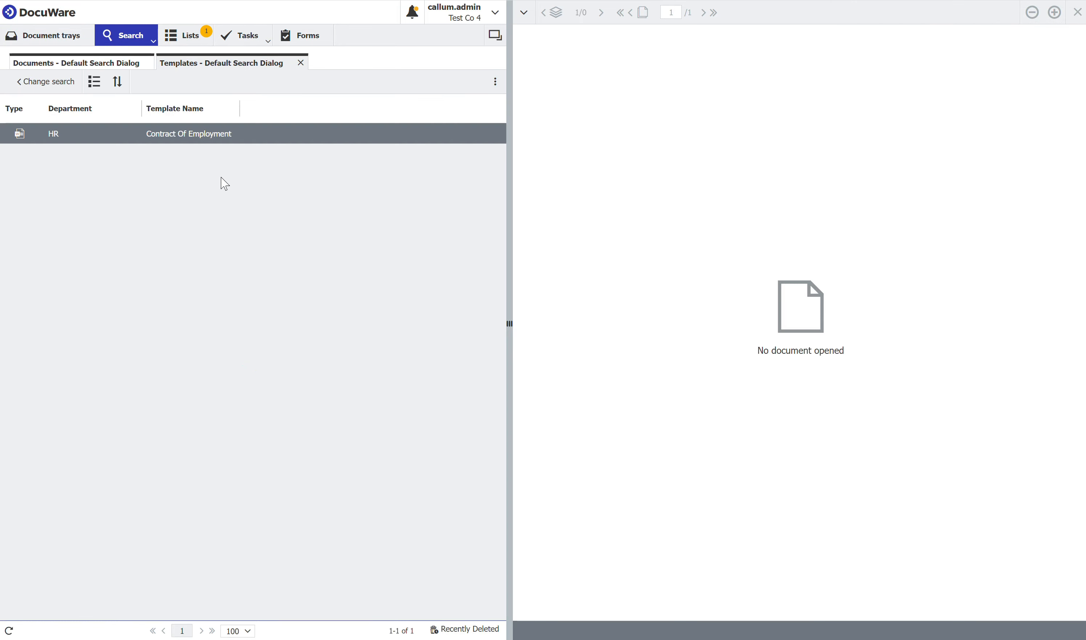
pyautogui.doubleClick(169, 138)
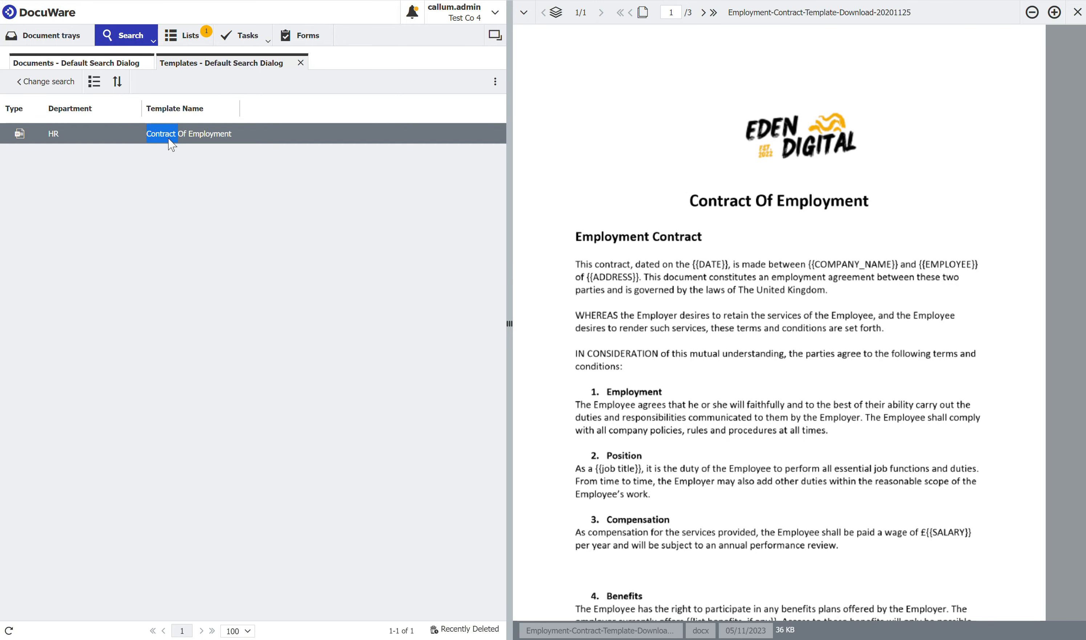
pyautogui.click(188, 137)
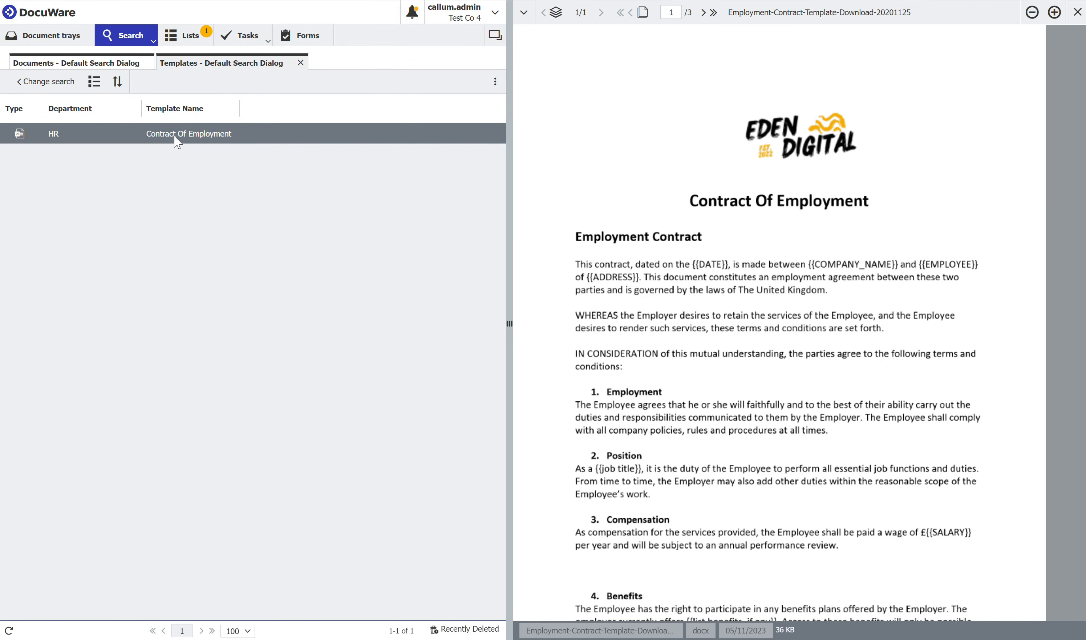
# - Open the index entries of the Contract Of Employment template and look up its document ID among the system entries
pyautogui.rightClick(147, 140)
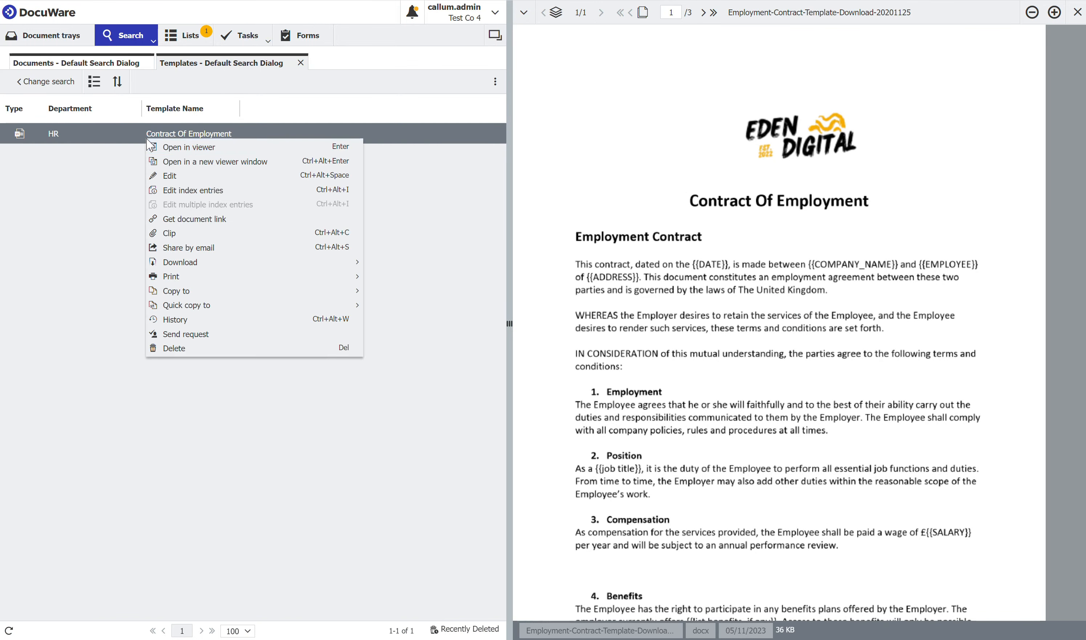
pyautogui.click(205, 191)
pyautogui.click(467, 126)
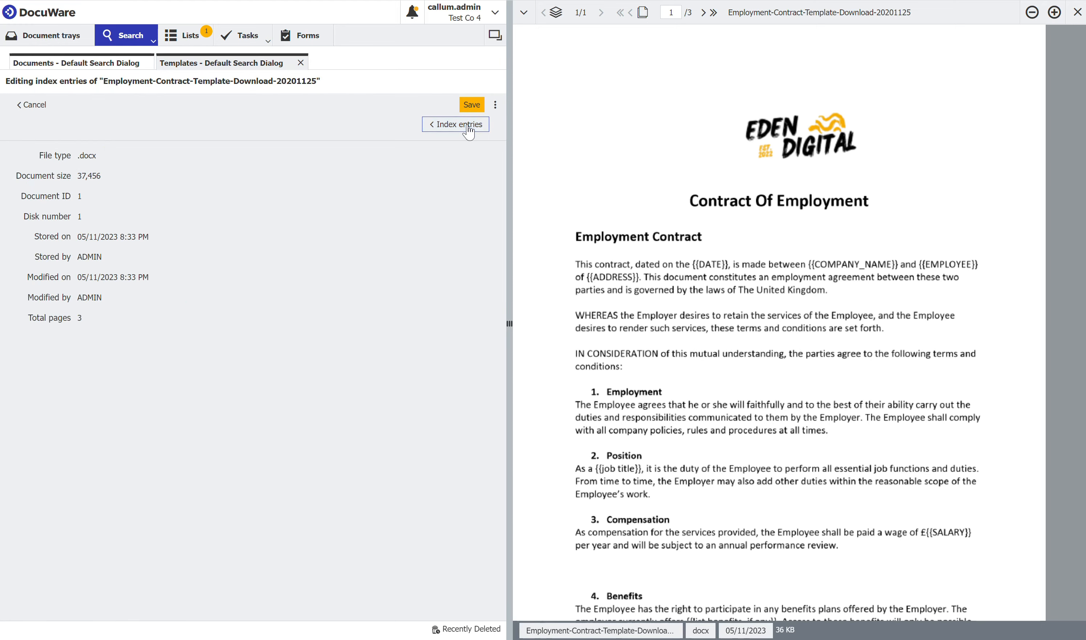
pyautogui.doubleClick(80, 197)
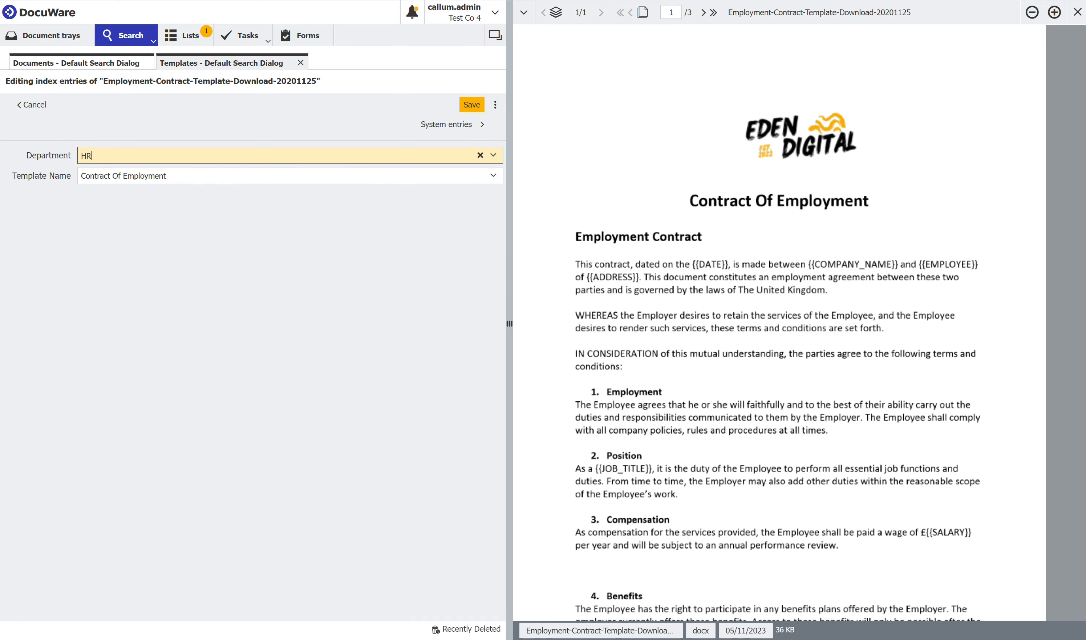
pyautogui.click(304, 377)
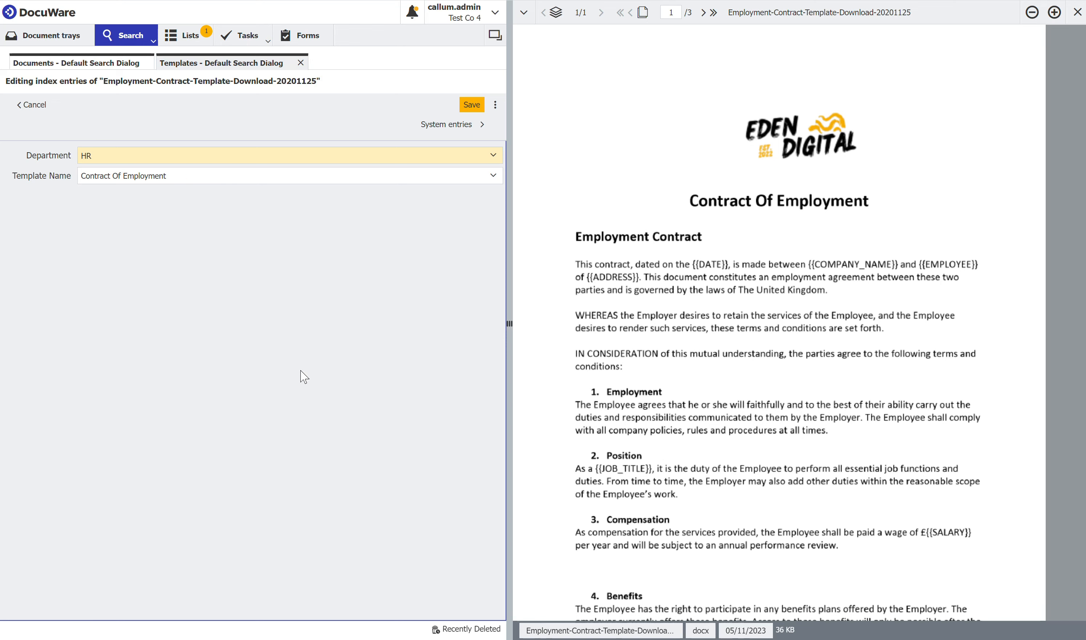
# - Start a new file cabinet in the DocuWare configurations, name it HR, give it the yellow color and continue to its database fields
pyautogui.click(476, 17)
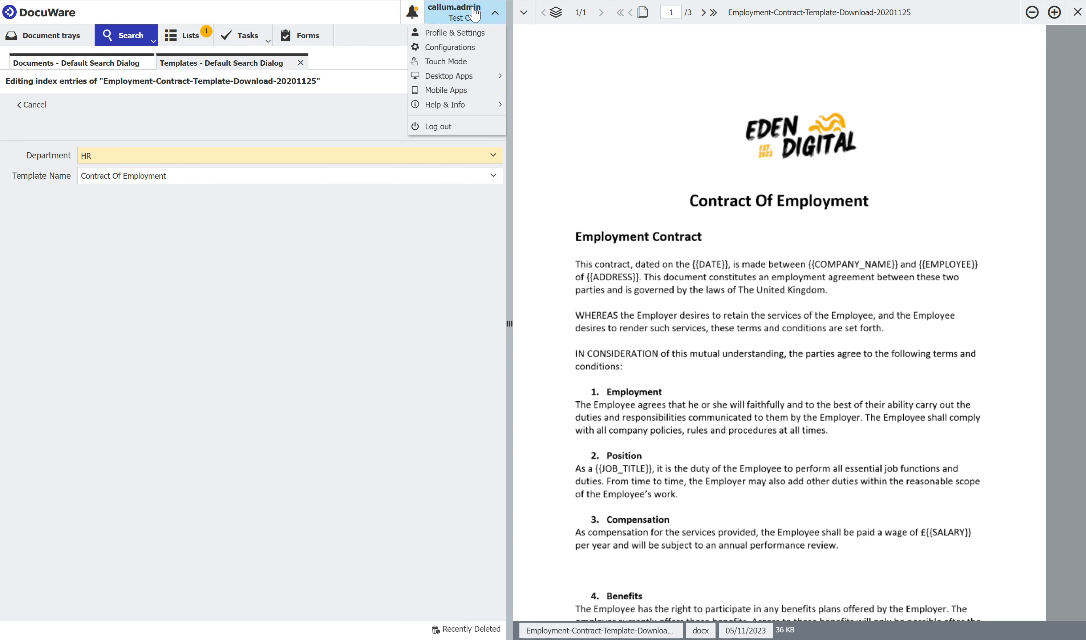
pyautogui.click(449, 47)
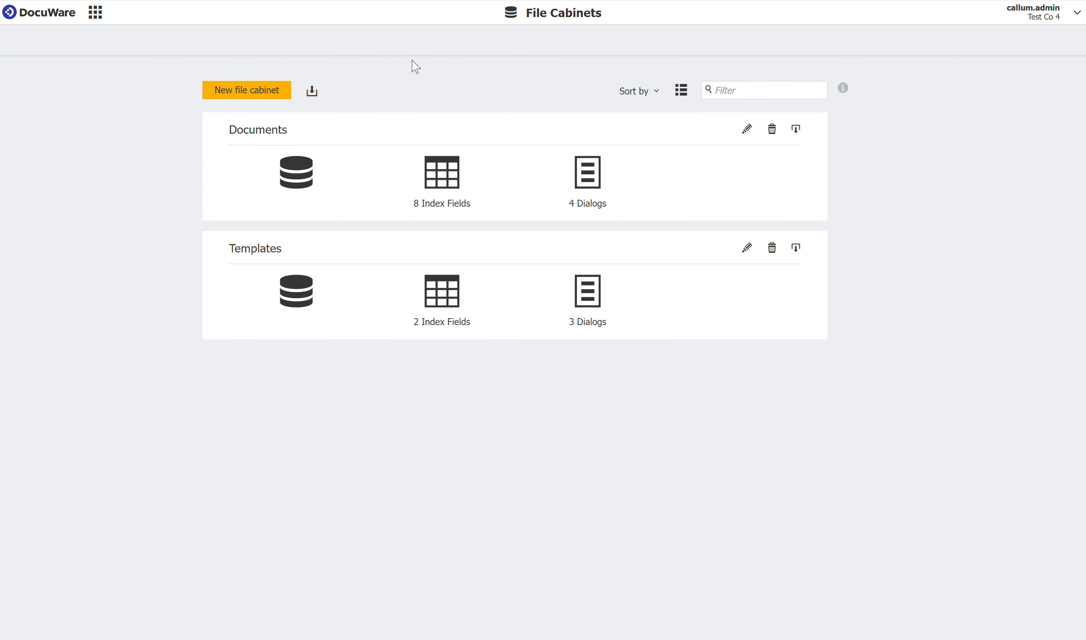
pyautogui.click(235, 95)
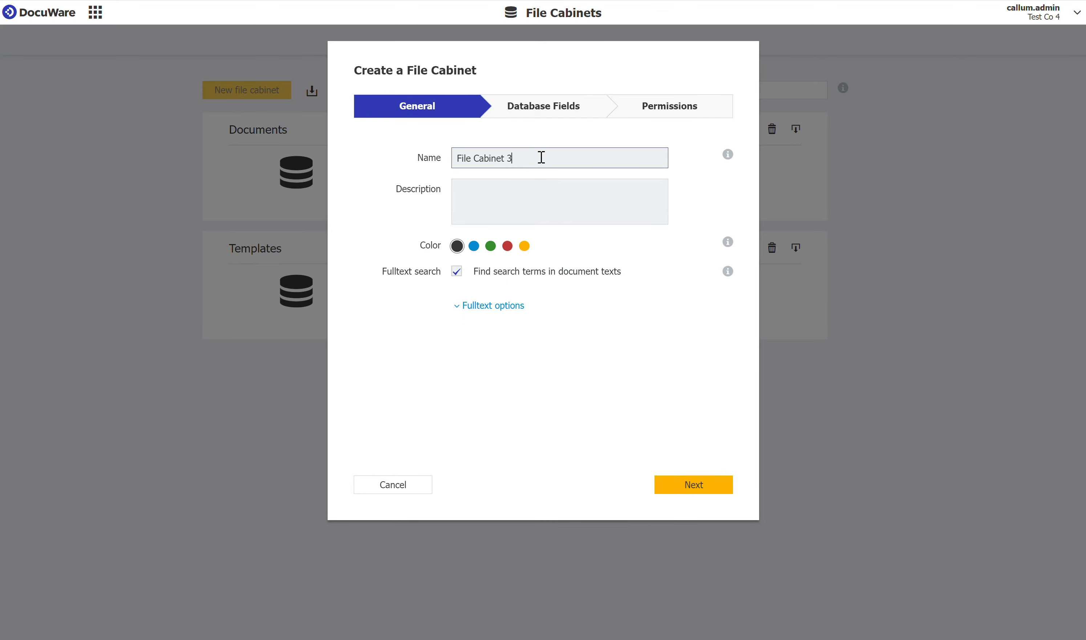
pyautogui.moveTo(539, 157); pyautogui.dragTo(423, 169)
pyautogui.write('HR')
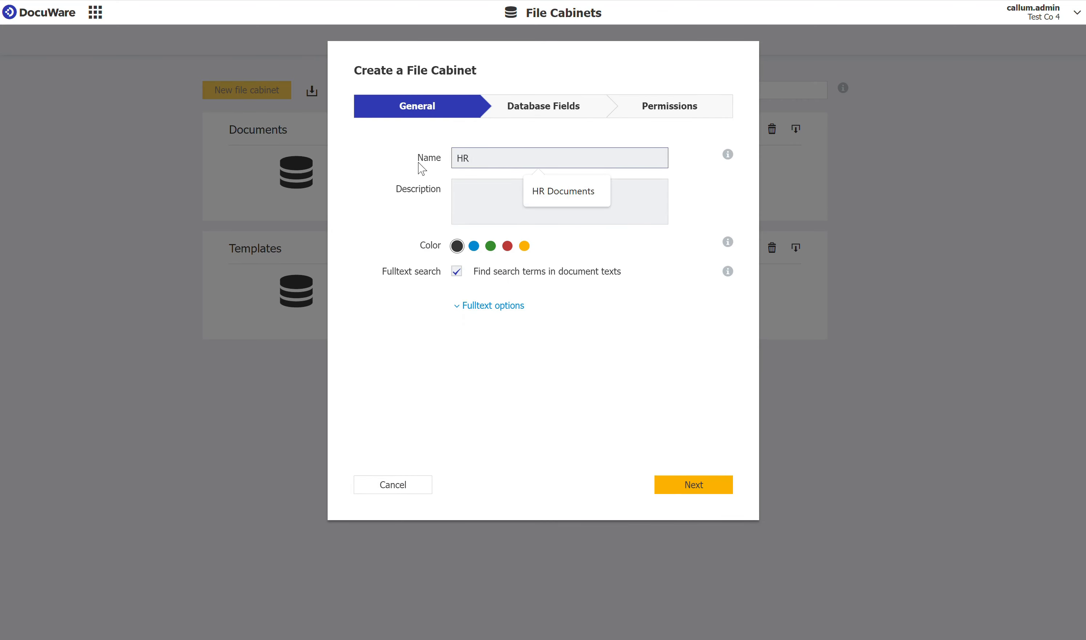
pyautogui.click(527, 410)
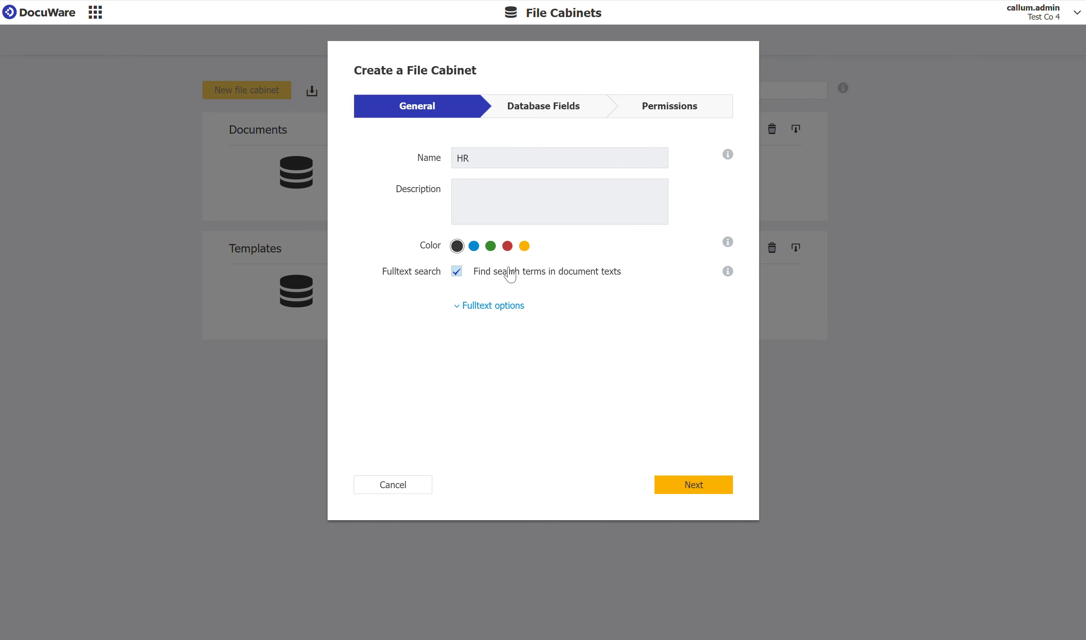
pyautogui.click(526, 250)
pyautogui.click(693, 485)
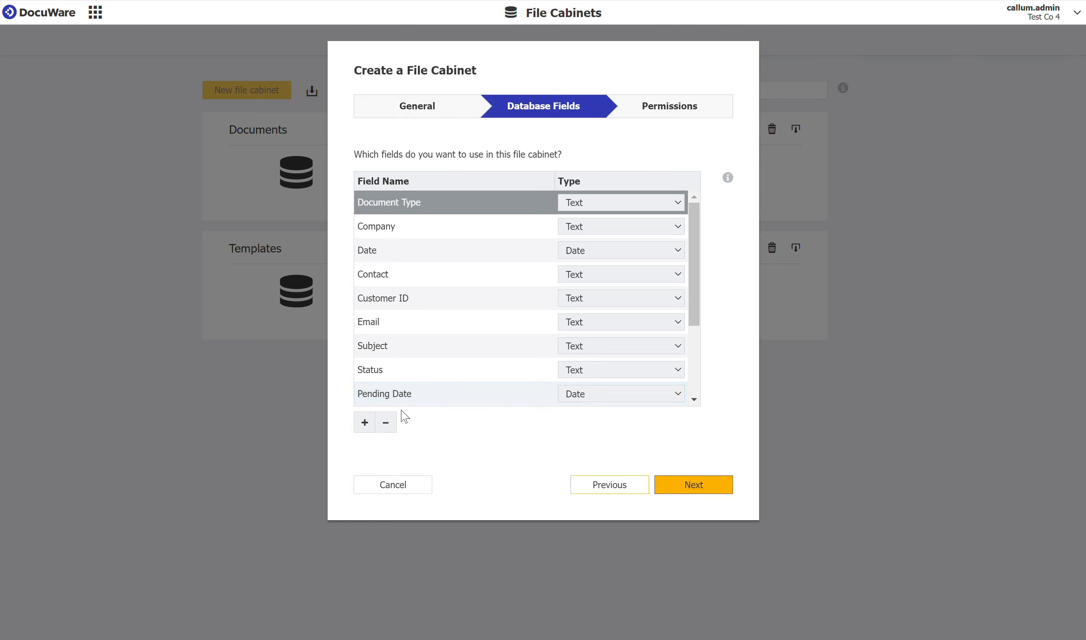
# - Remove all the suggested database fields except IBAN from the HR file cabinet
pyautogui.click(394, 425)
pyautogui.click(394, 424)
pyautogui.click(394, 424)
pyautogui.click(394, 424)
pyautogui.click(394, 424)
pyautogui.click(394, 424)
pyautogui.click(394, 424)
pyautogui.click(393, 424)
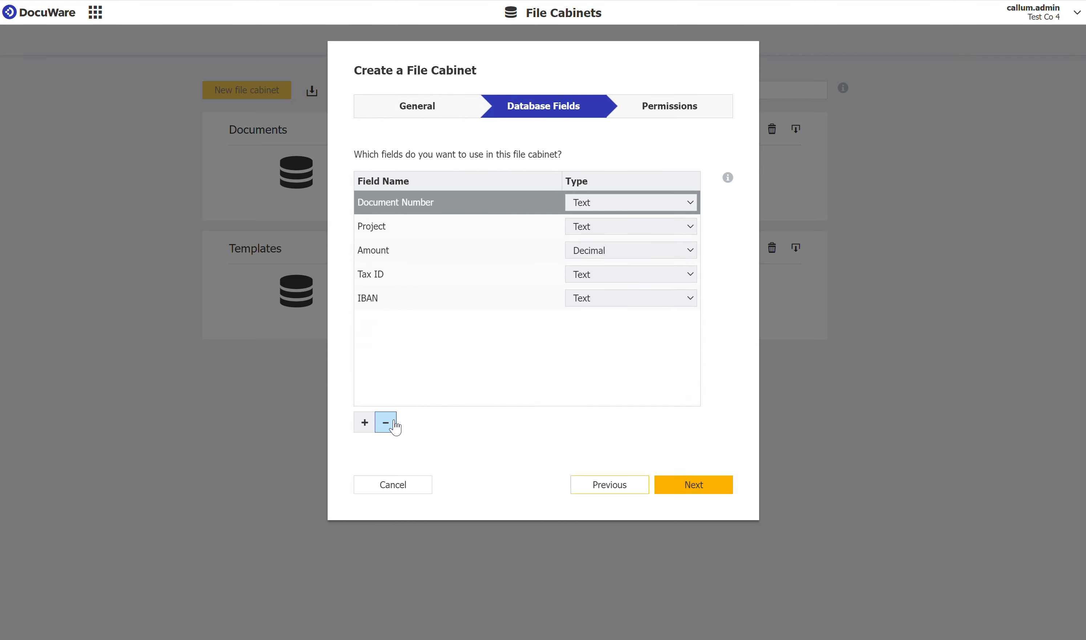
pyautogui.click(395, 426)
pyautogui.click(395, 426)
pyautogui.click(394, 426)
pyautogui.click(395, 426)
# - Rename the remaining IBAN field as Company Name
pyautogui.click(369, 203)
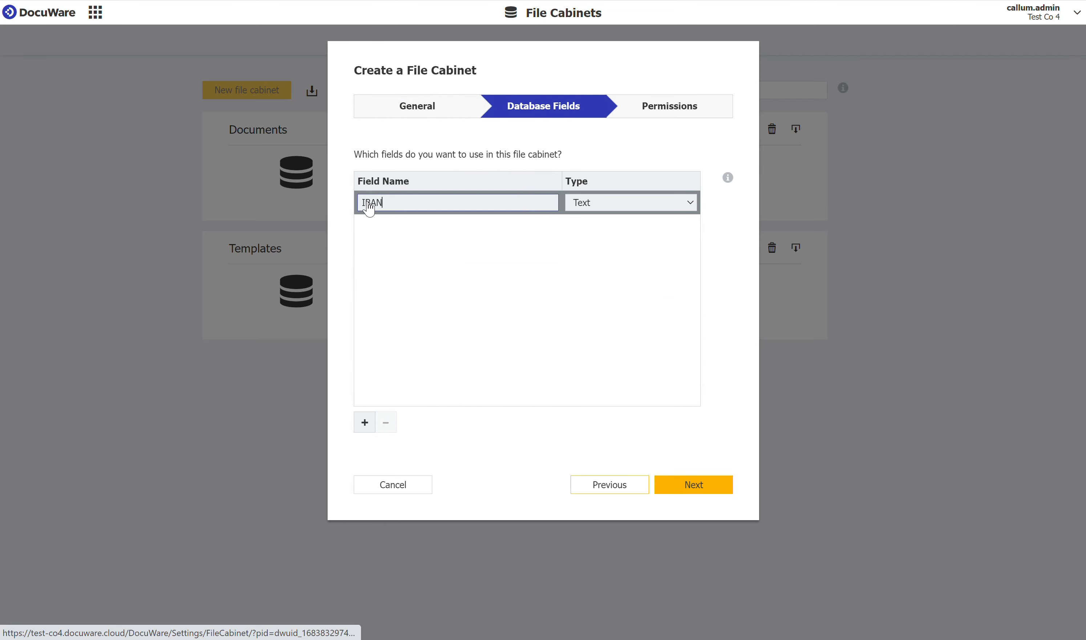
pyautogui.doubleClick(370, 203)
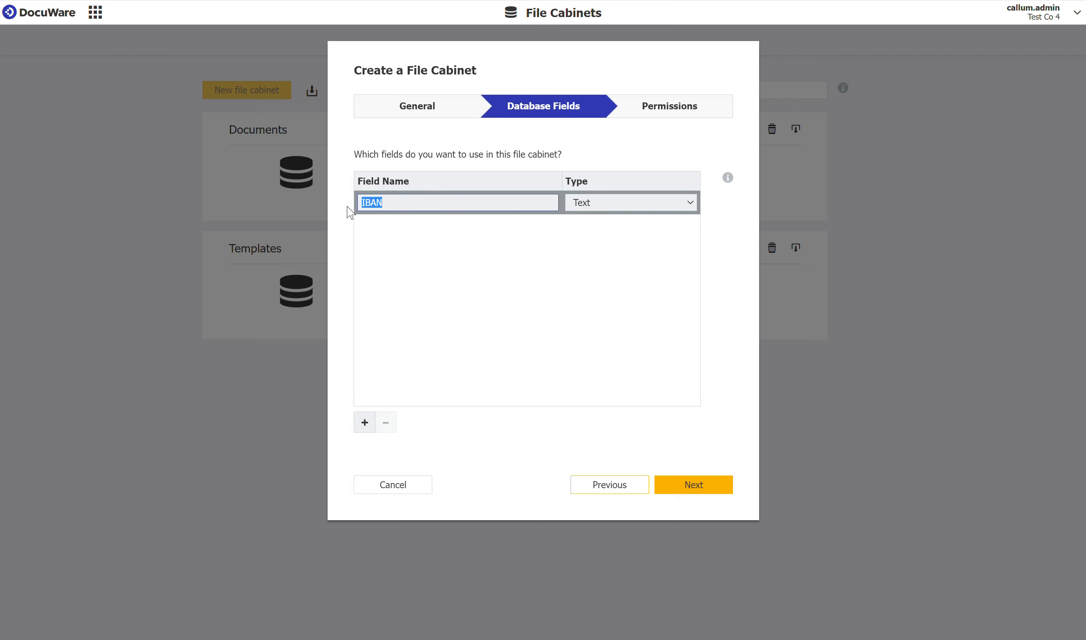
pyautogui.write('Company Name')
# - Add two Text fields named Employee Name and Address below Company Name
pyautogui.click(363, 425)
pyautogui.moveTo(403, 226); pyautogui.dragTo(345, 227)
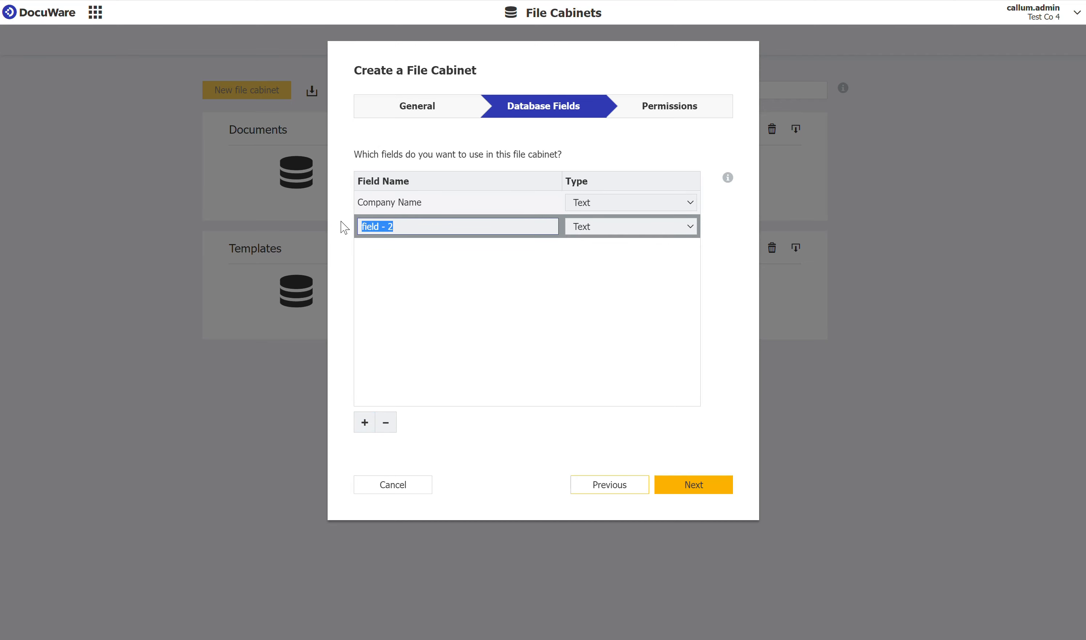
pyautogui.write('Employee Name')
pyautogui.click(365, 422)
pyautogui.moveTo(408, 252); pyautogui.dragTo(332, 253)
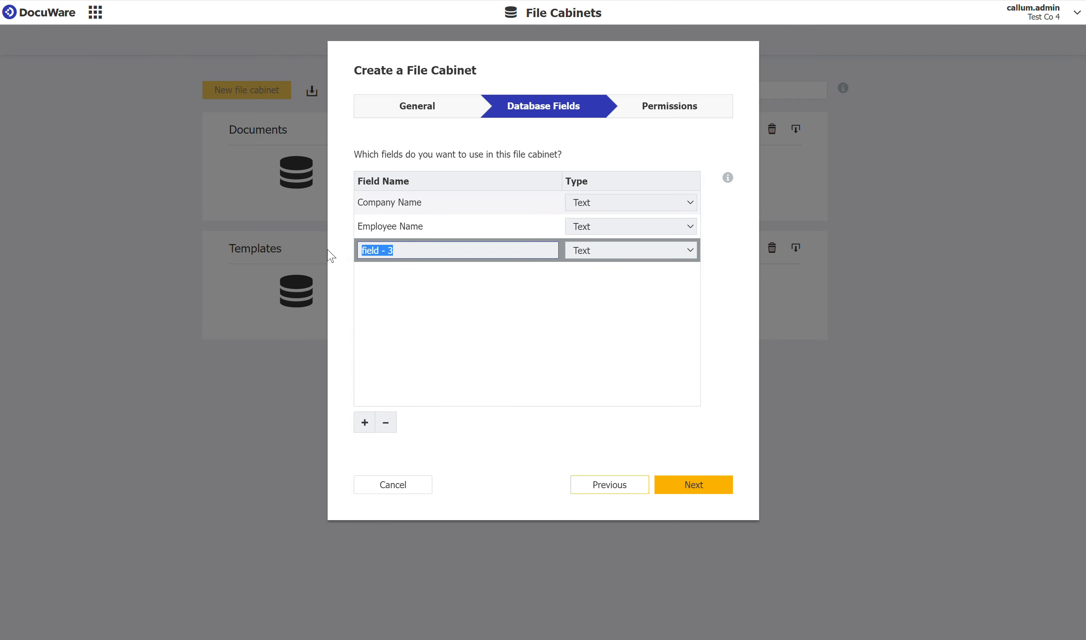
pyautogui.write('Address')
# - Add a Text field named Job Title below Address
pyautogui.click(364, 423)
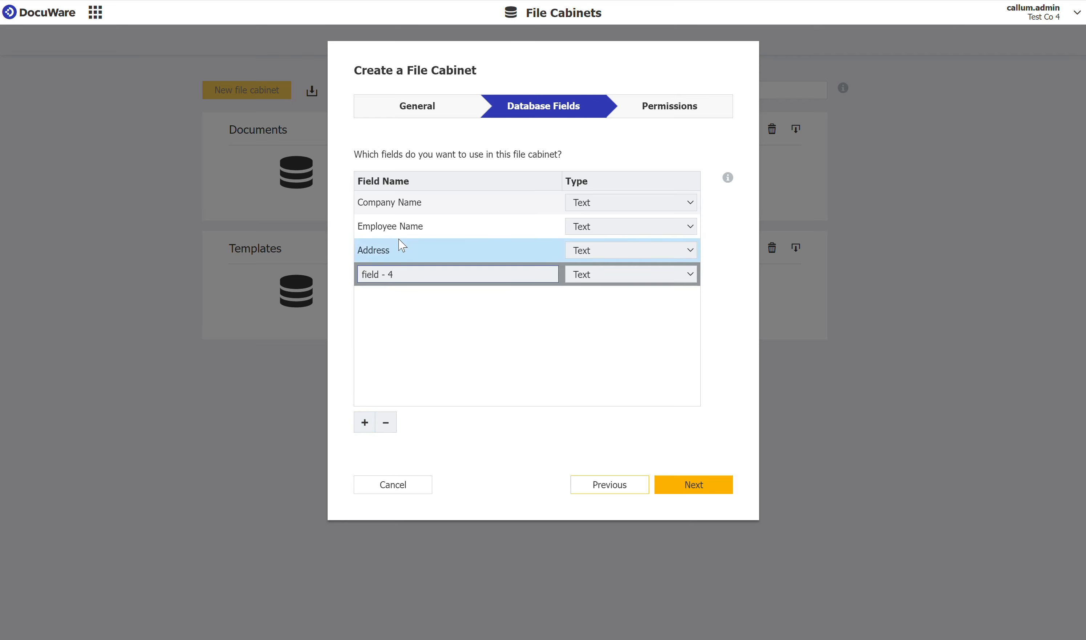
pyautogui.moveTo(407, 275); pyautogui.dragTo(332, 280)
pyautogui.write('Job Title')
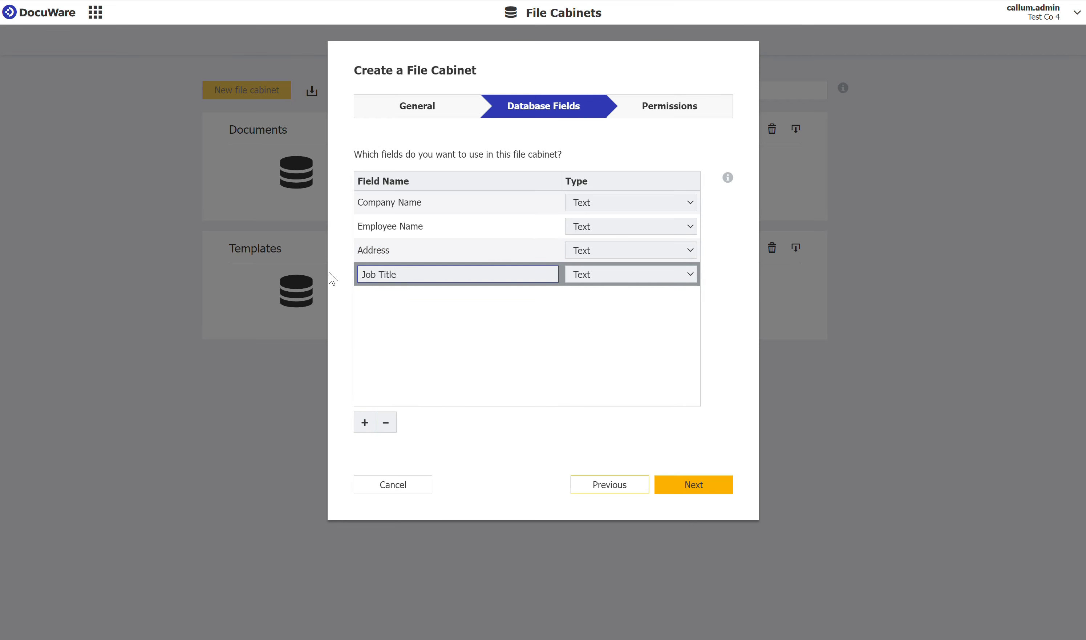
pyautogui.click(367, 441)
# - Add a field named Annual Salary and set its type to Decimal
pyautogui.click(365, 423)
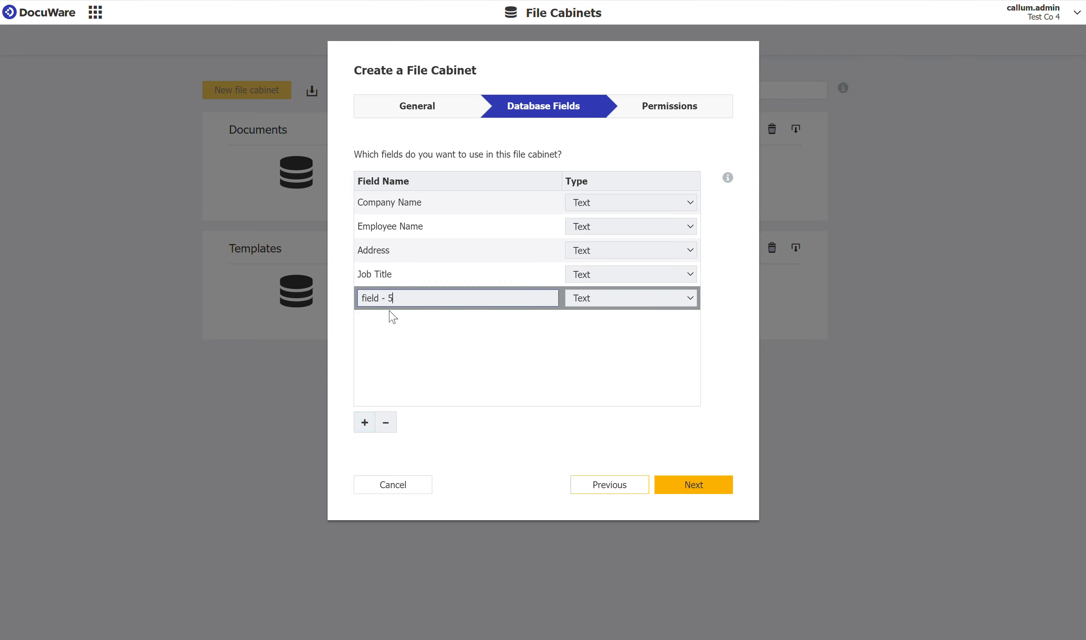
pyautogui.moveTo(398, 298); pyautogui.dragTo(335, 301)
pyautogui.write('Annual Salary')
pyautogui.press('Return')
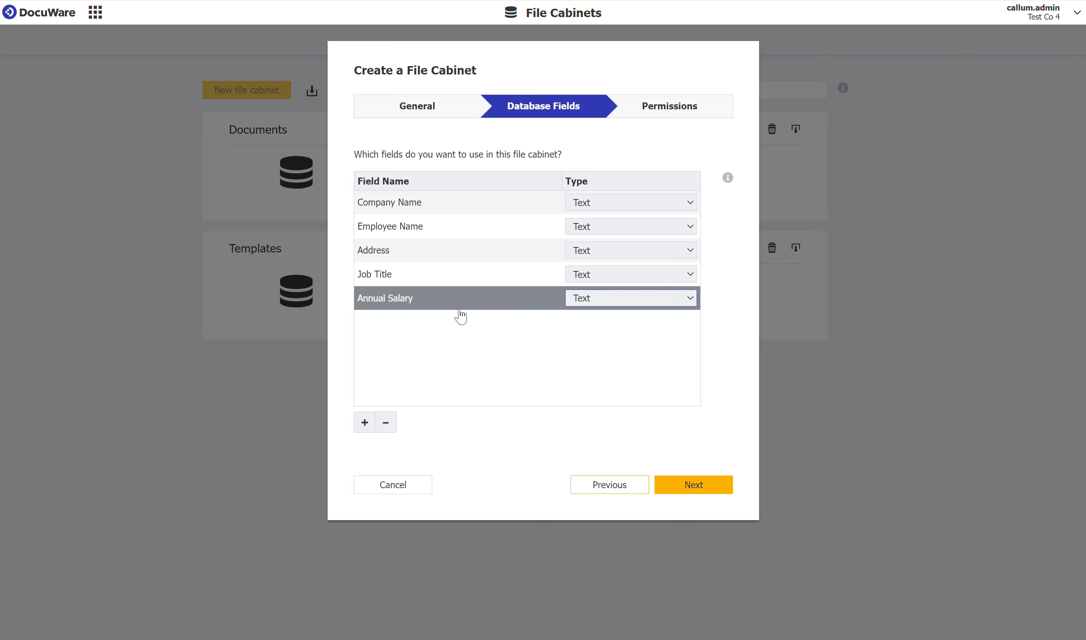
pyautogui.click(581, 304)
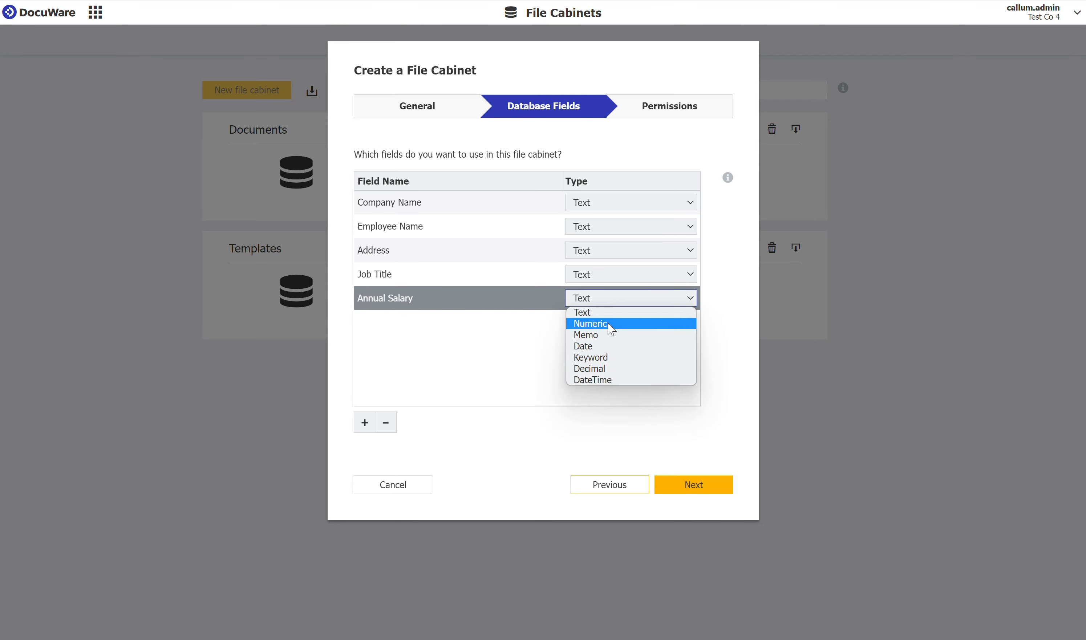
pyautogui.click(597, 370)
pyautogui.click(513, 359)
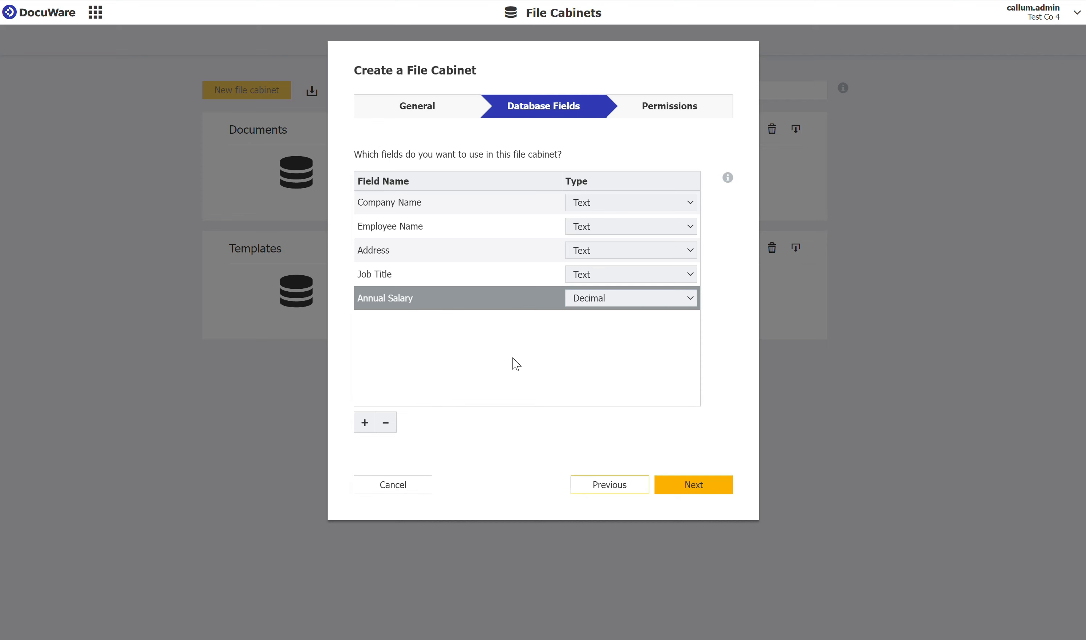
# - Add a Start Date field of type Date and finish creating the HR file cabinet
pyautogui.click(364, 422)
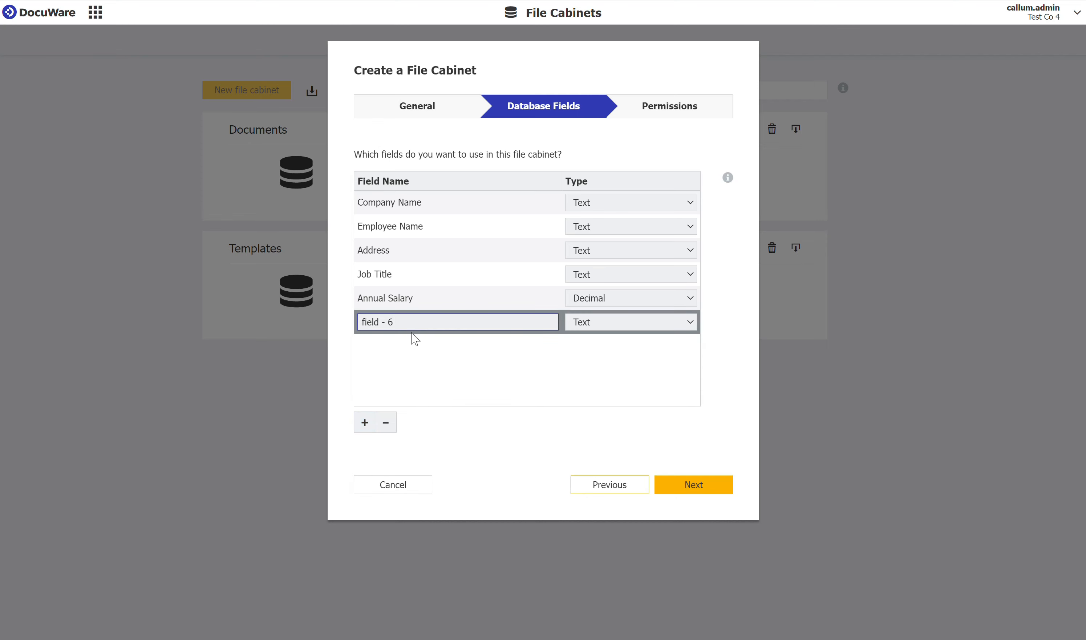
pyautogui.moveTo(412, 323); pyautogui.dragTo(337, 323)
pyautogui.write('Star')
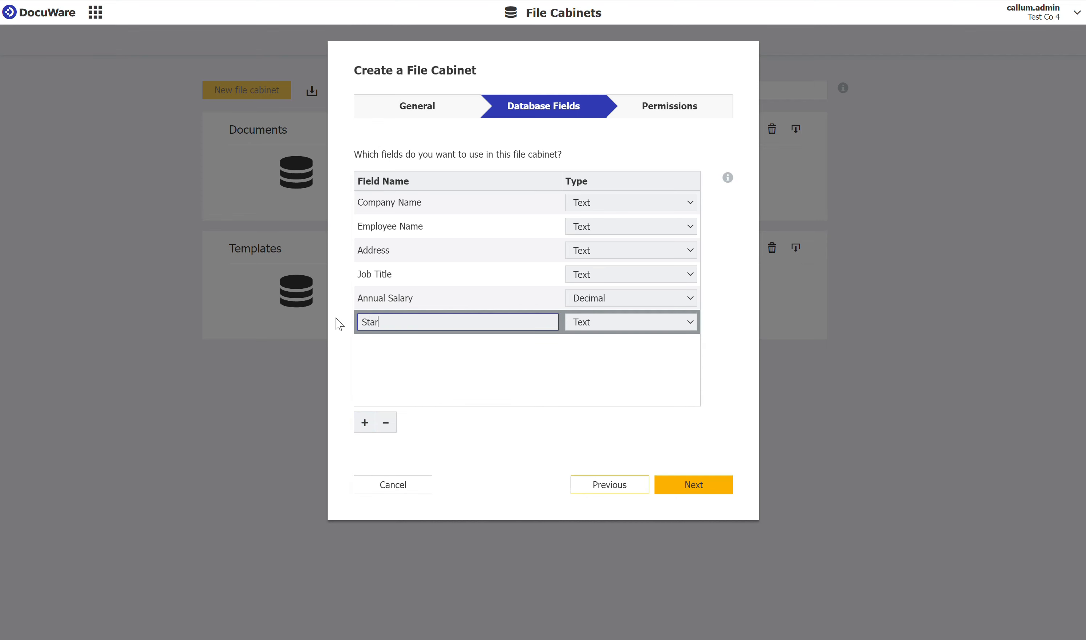
pyautogui.write('t Date')
pyautogui.press('Tab')
pyautogui.press('d')
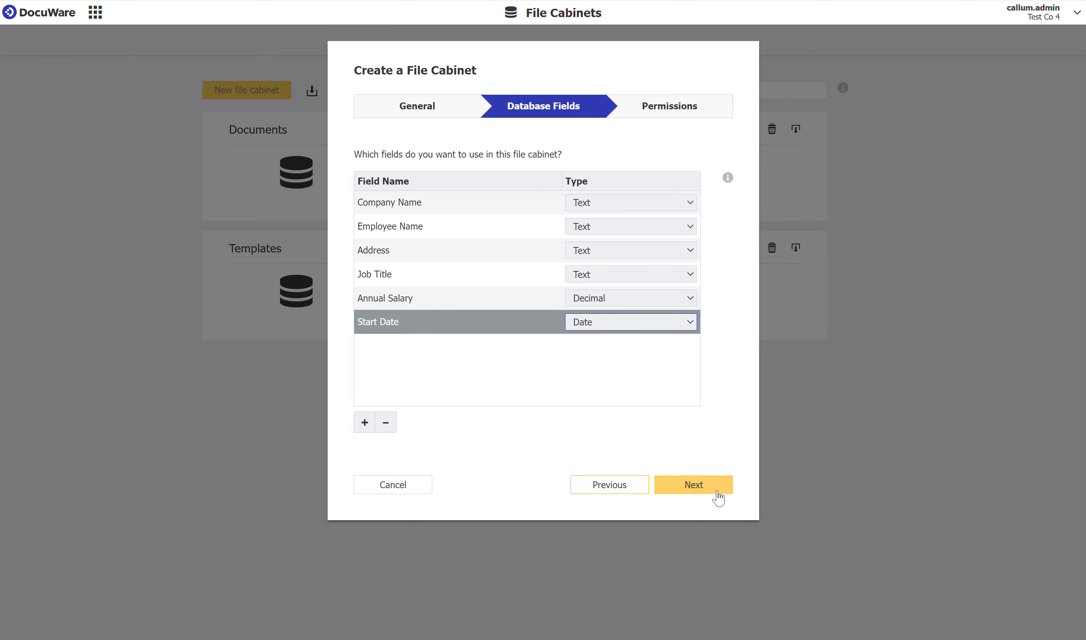
pyautogui.click(698, 486)
pyautogui.click(695, 486)
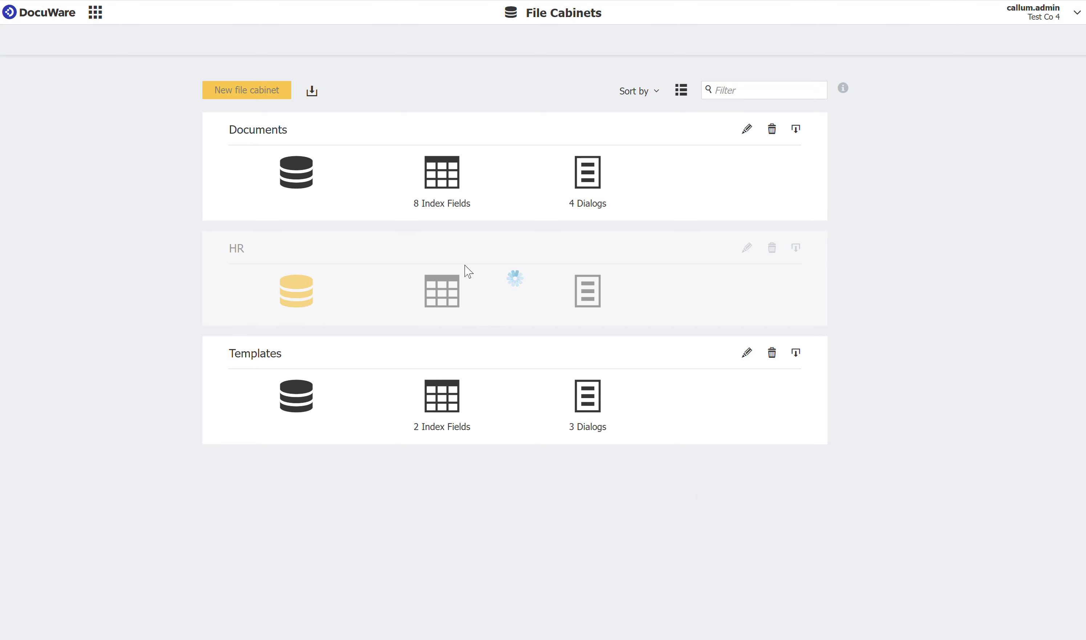
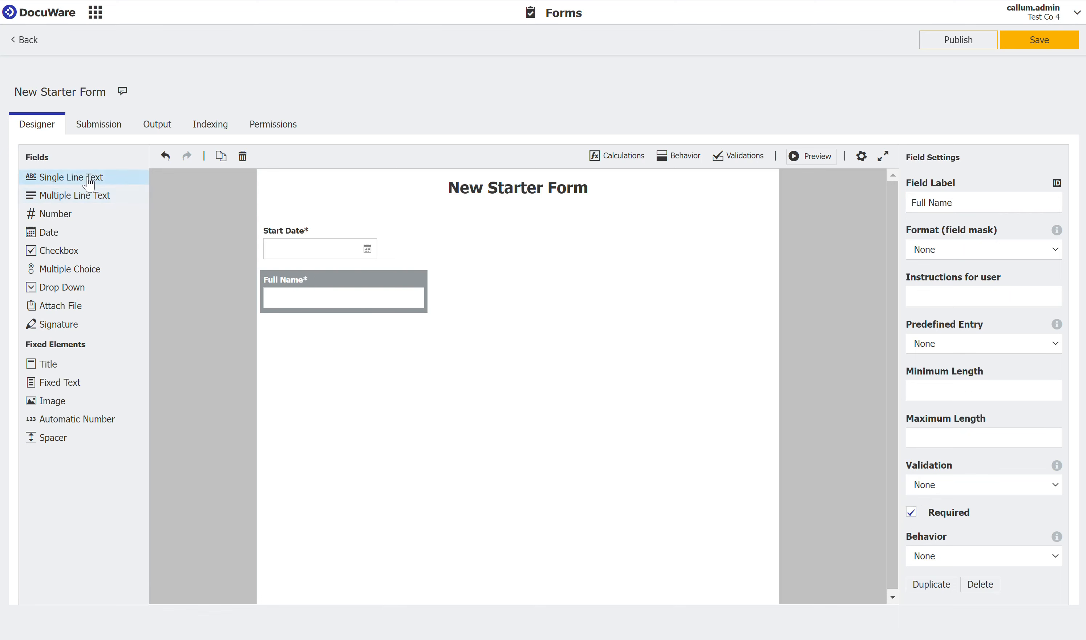
# - Add a required Single Line Text field labelled Address below Full Name on the New Starter Form
pyautogui.moveTo(93, 178); pyautogui.dragTo(299, 350)
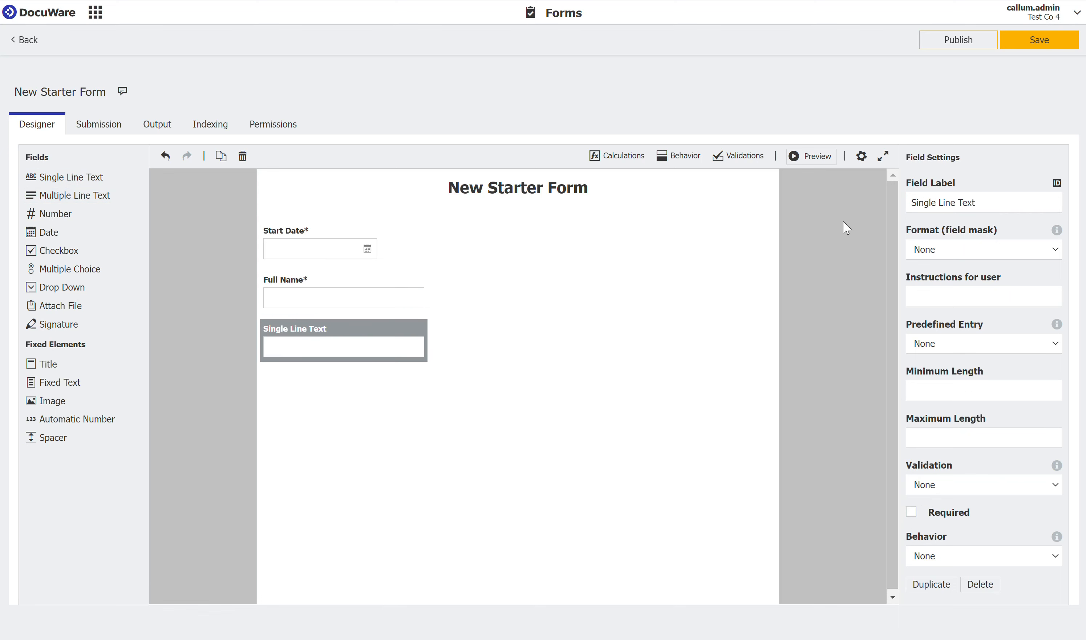
pyautogui.moveTo(980, 199); pyautogui.dragTo(890, 194)
pyautogui.write('Address')
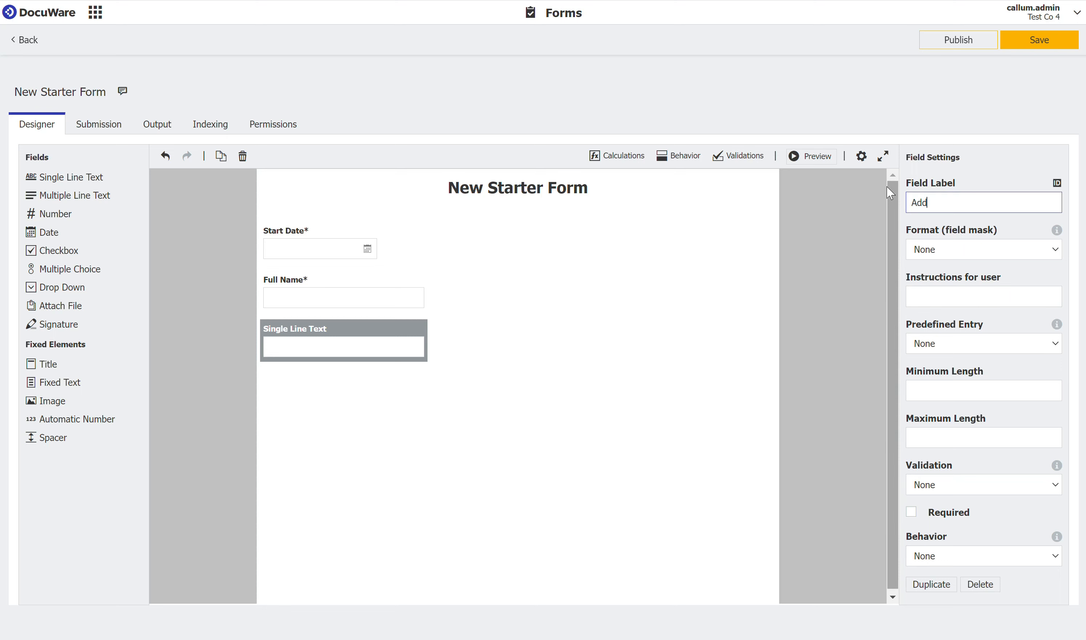
pyautogui.click(912, 512)
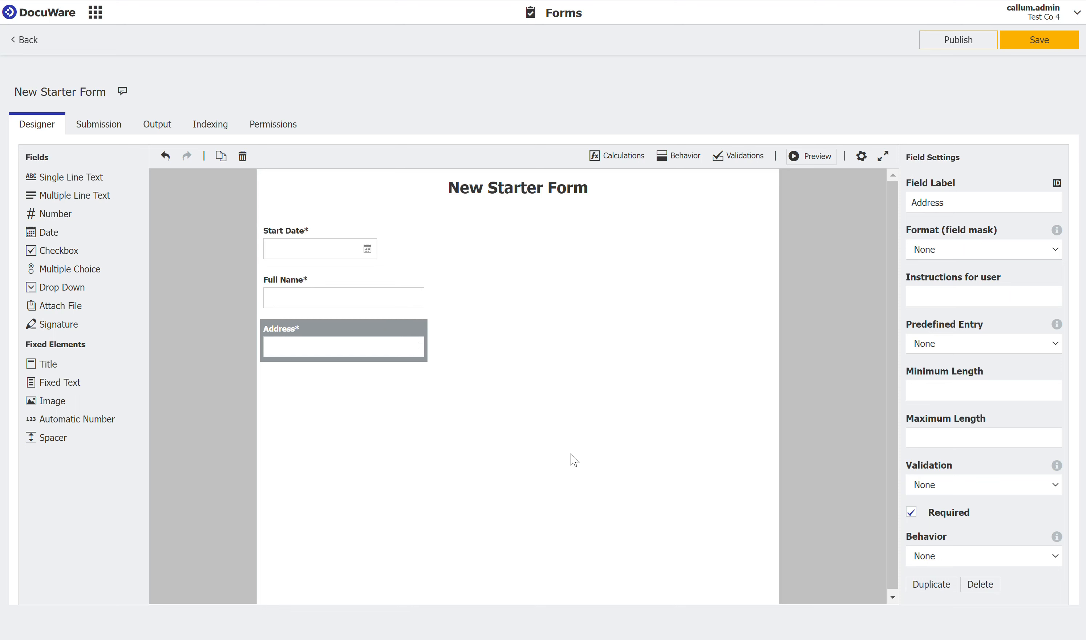
# - Set the form's output so that submitted forms are stored to Default Store Dialog (HR)
pyautogui.click(109, 139)
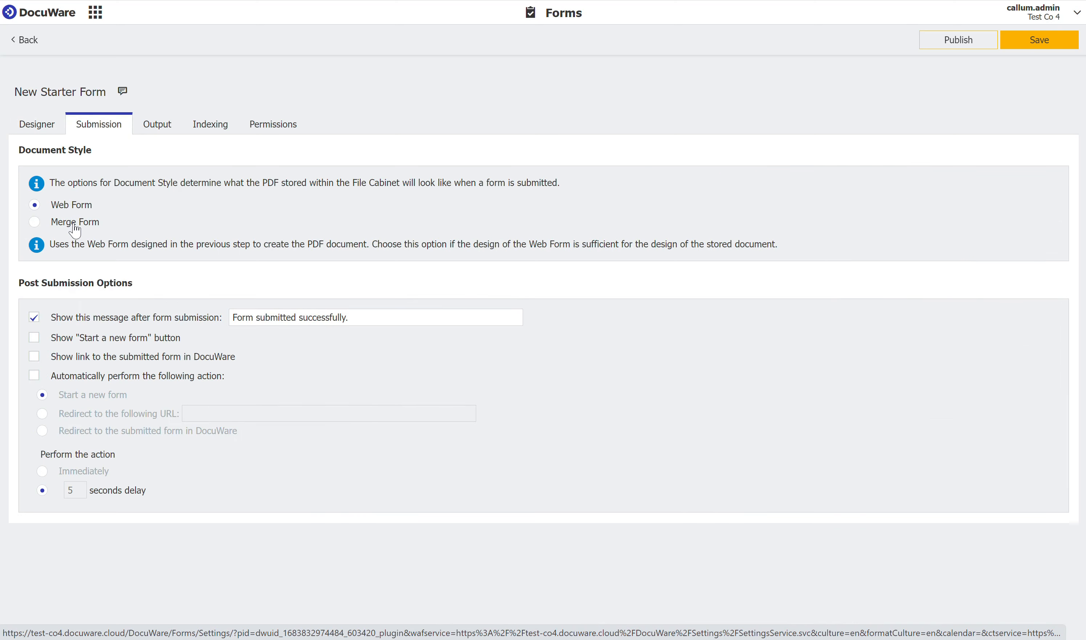
pyautogui.click(160, 132)
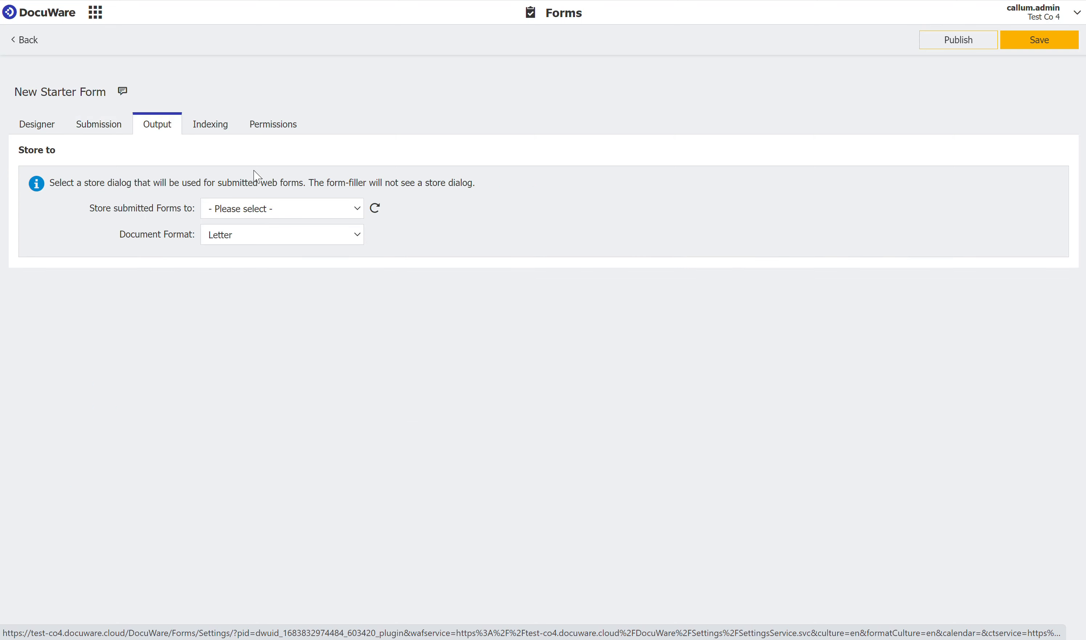
pyautogui.click(286, 214)
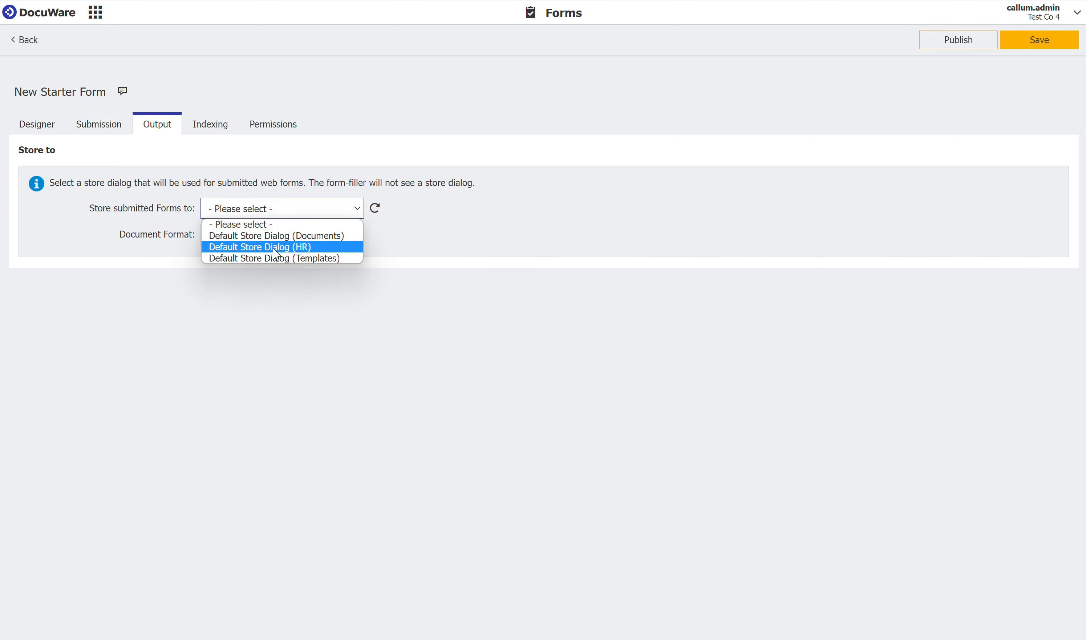
pyautogui.click(272, 249)
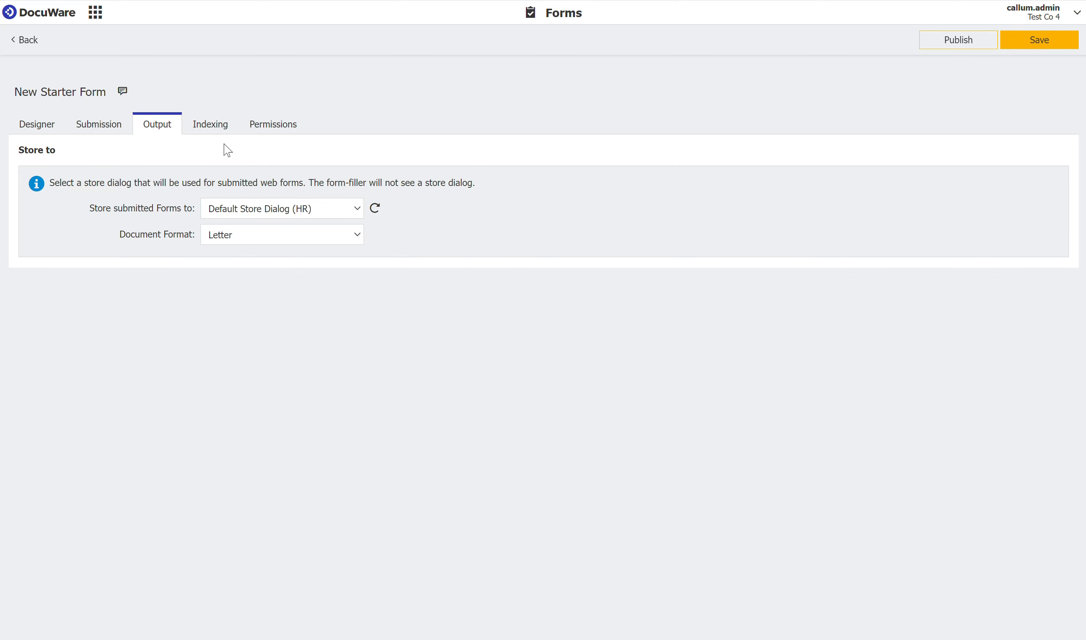
# - Map the Employee Name index field to the Full Name (FullName) web form field
pyautogui.click(210, 130)
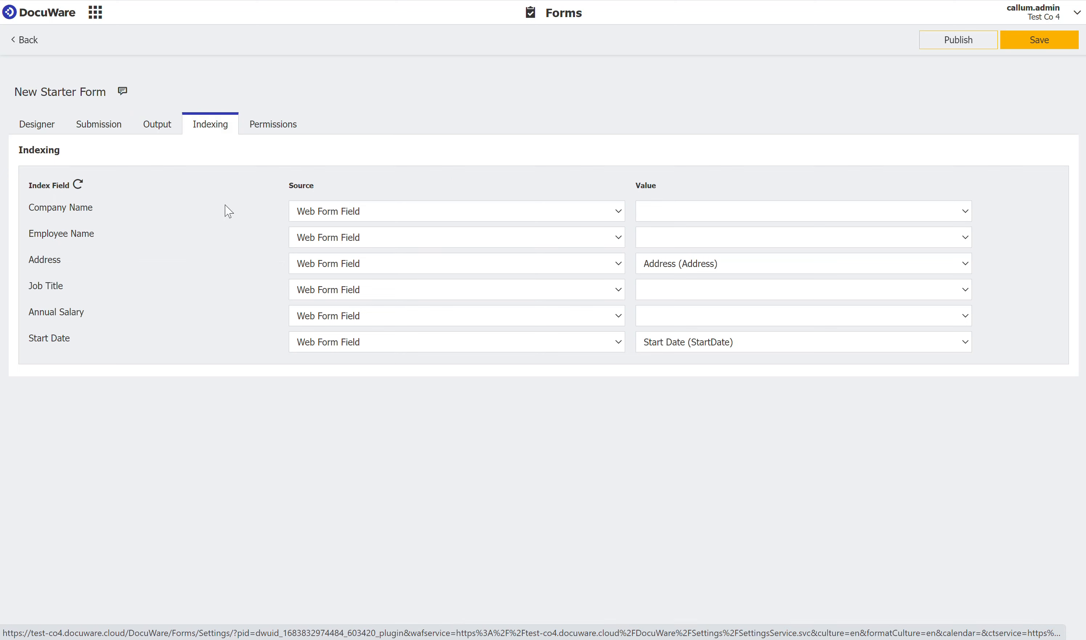
pyautogui.click(684, 242)
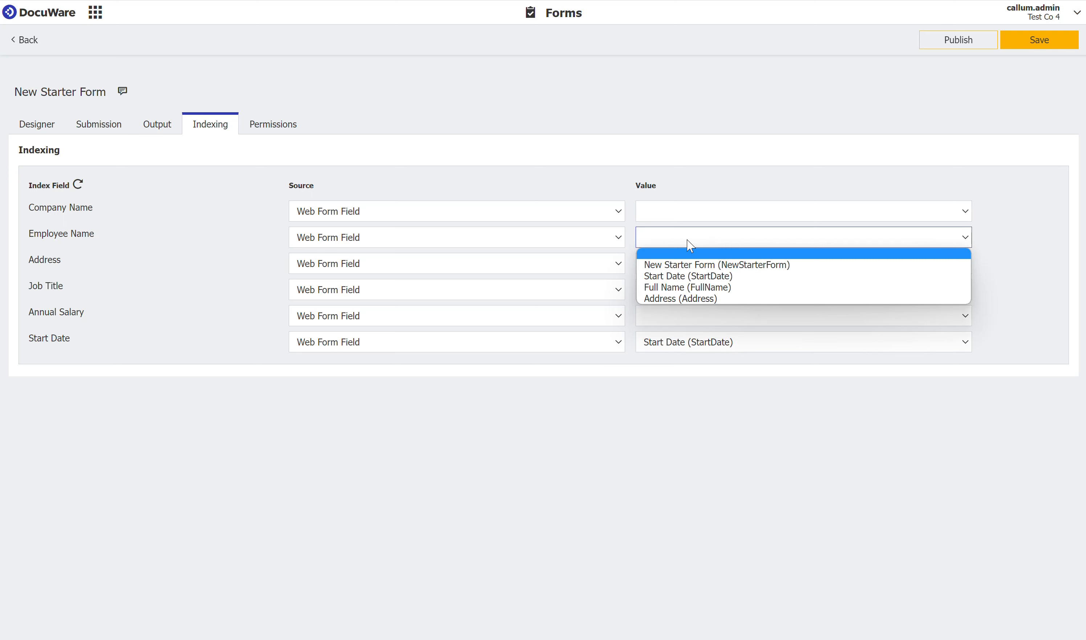
pyautogui.click(679, 288)
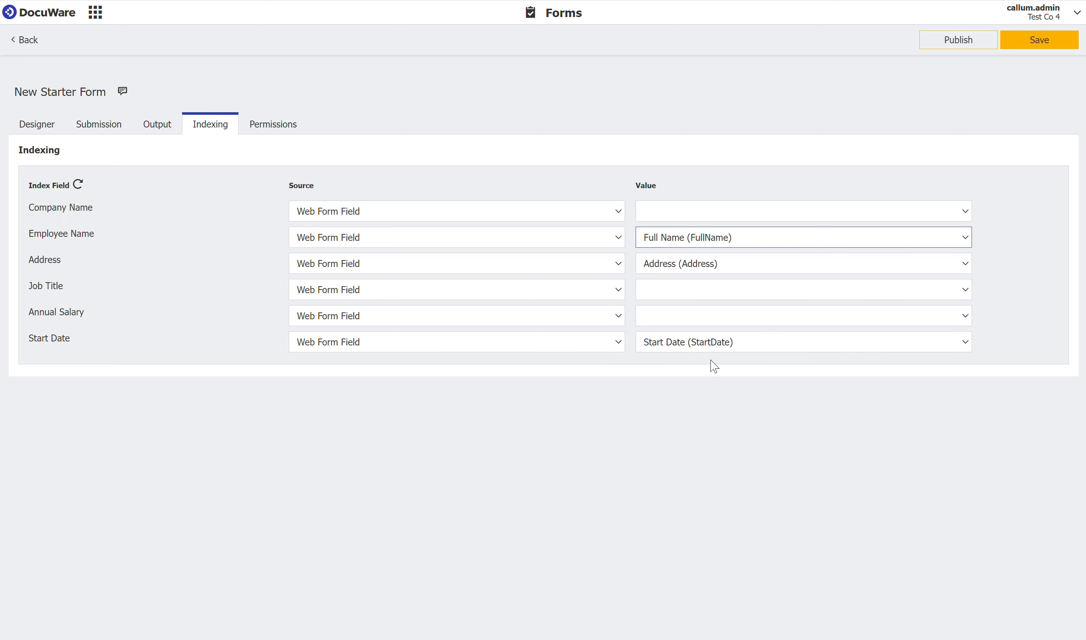
pyautogui.click(723, 219)
pyautogui.click(725, 217)
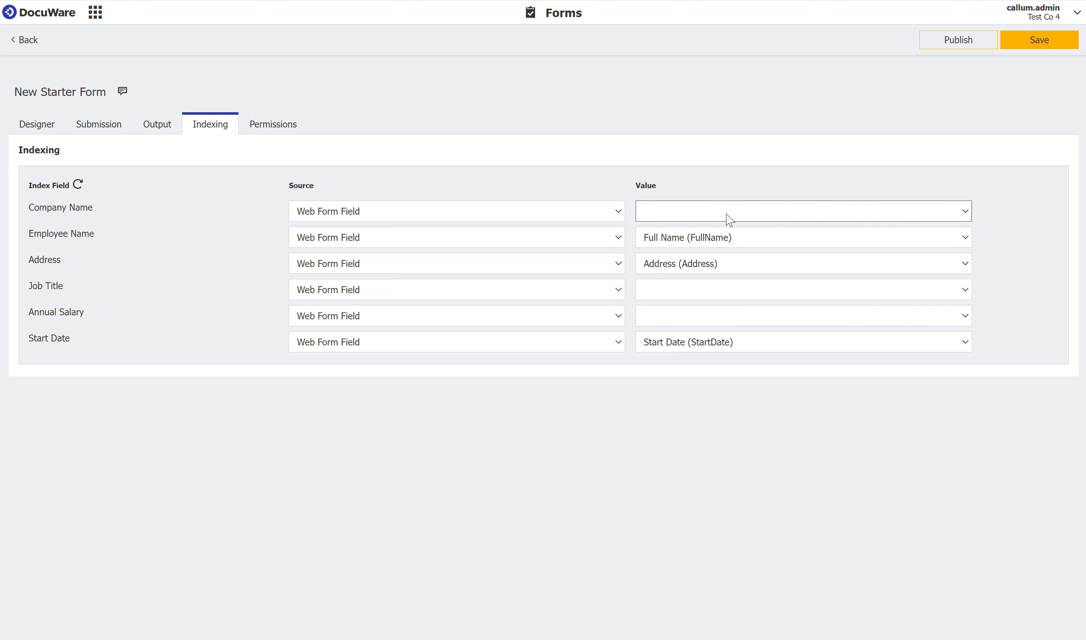
# - Grant the admin user Use permission and make the form public, entering and validating the public user's name and account password
pyautogui.click(273, 123)
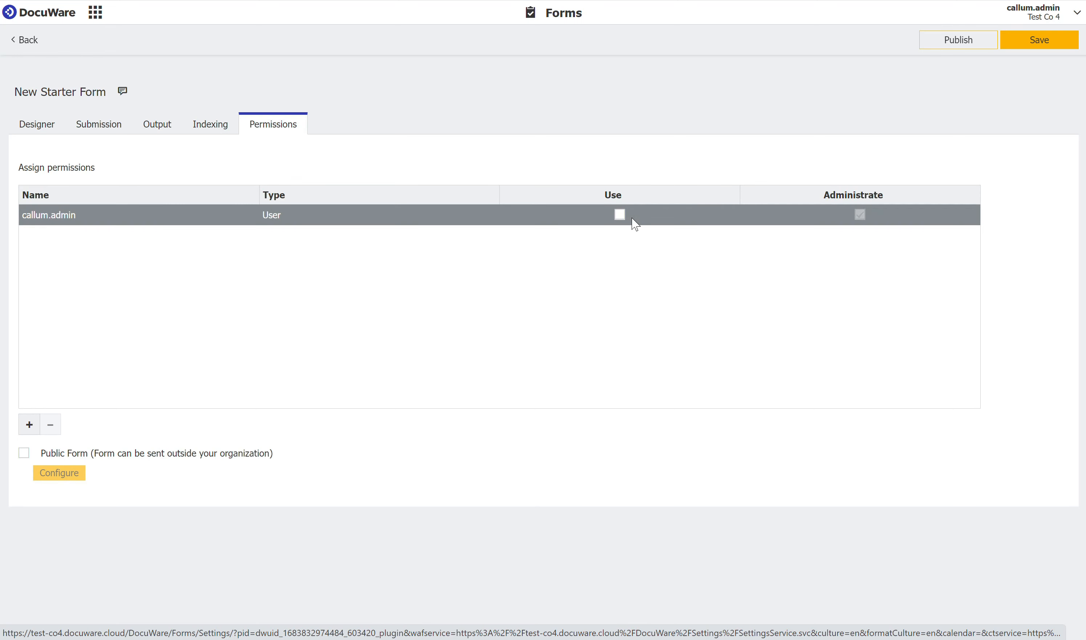
pyautogui.click(619, 215)
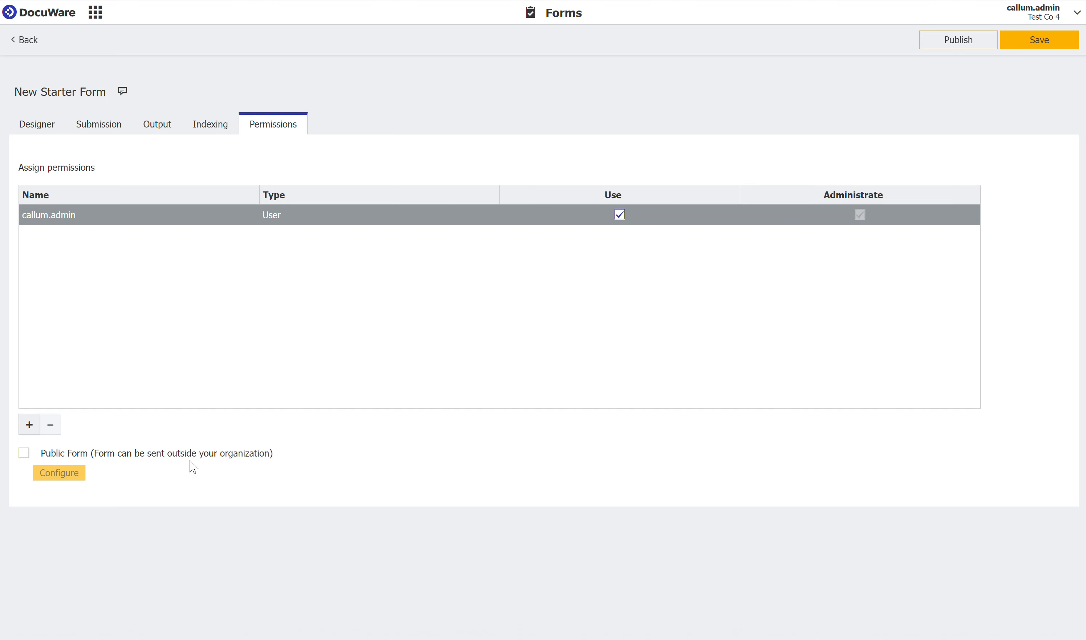
pyautogui.click(24, 455)
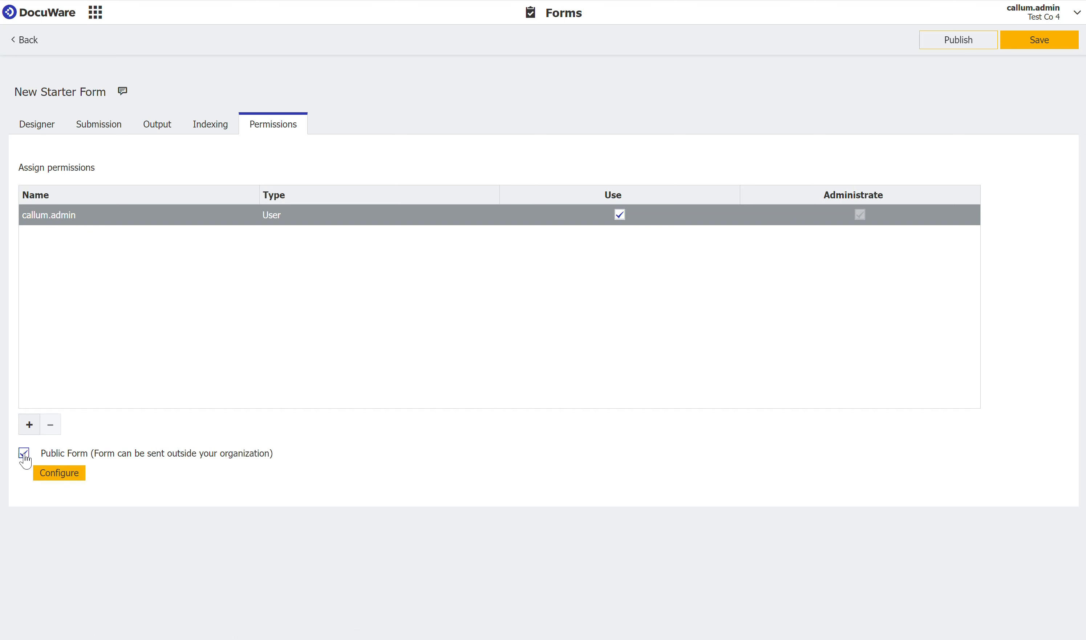
pyautogui.click(57, 475)
pyautogui.write('call')
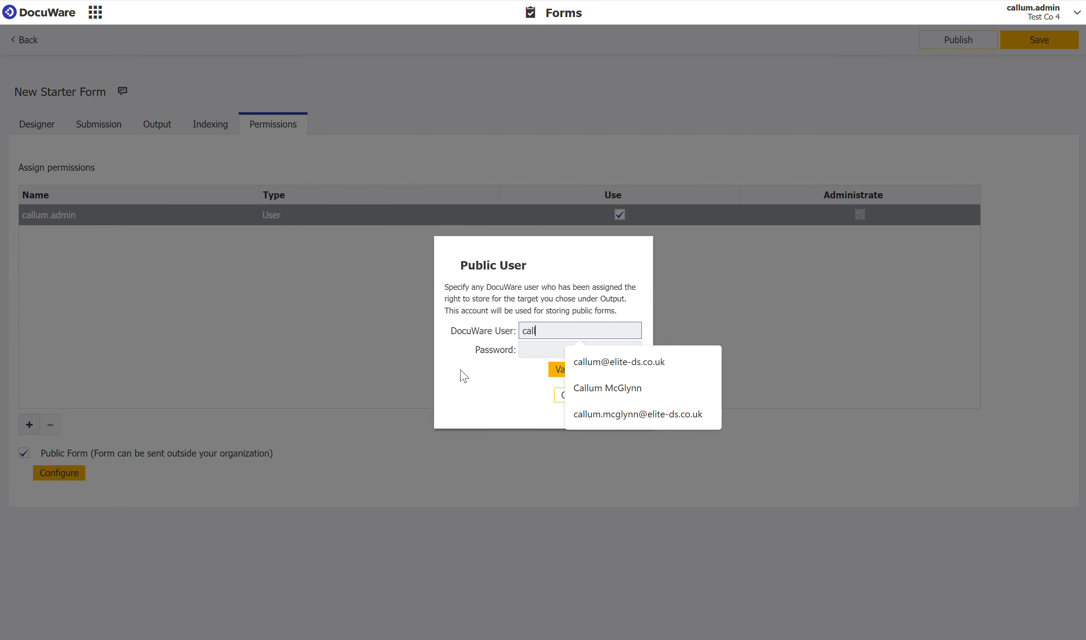
pyautogui.write('um.admin')
pyautogui.press('Tab')
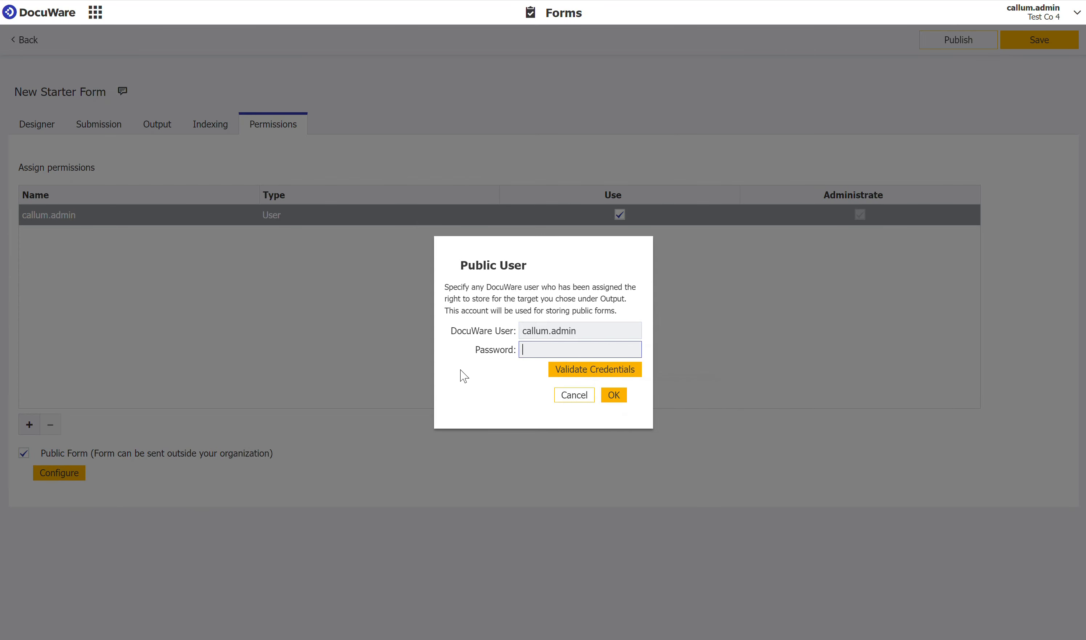
pyautogui.write('•••••••••••')
pyautogui.click(614, 371)
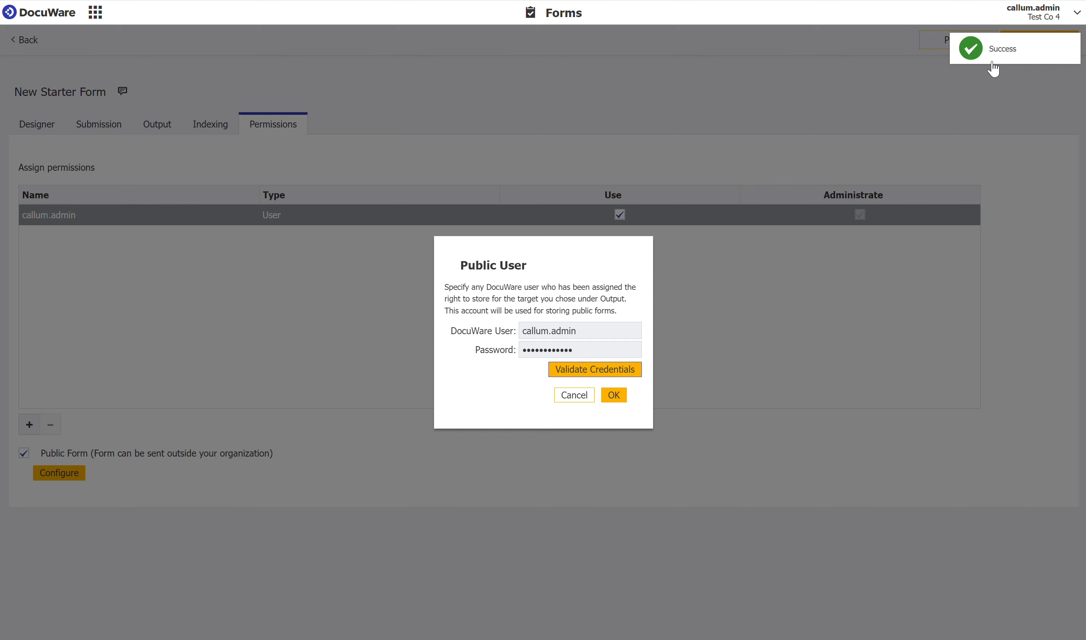
pyautogui.click(614, 395)
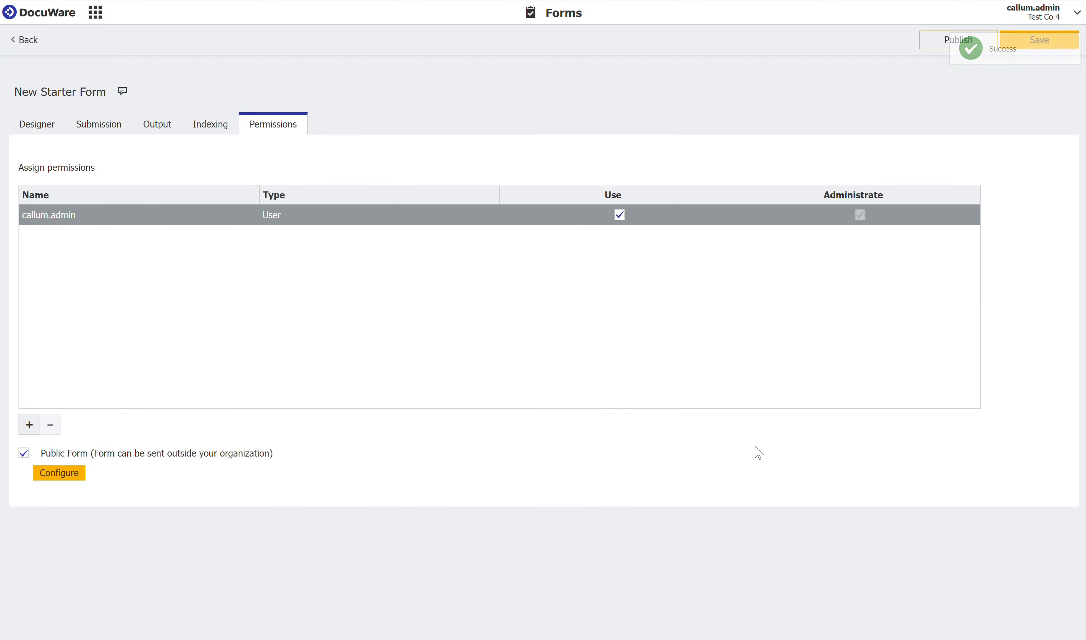
# - Save and publish the New Starter Form, and open the published web form in the browser
pyautogui.click(1040, 42)
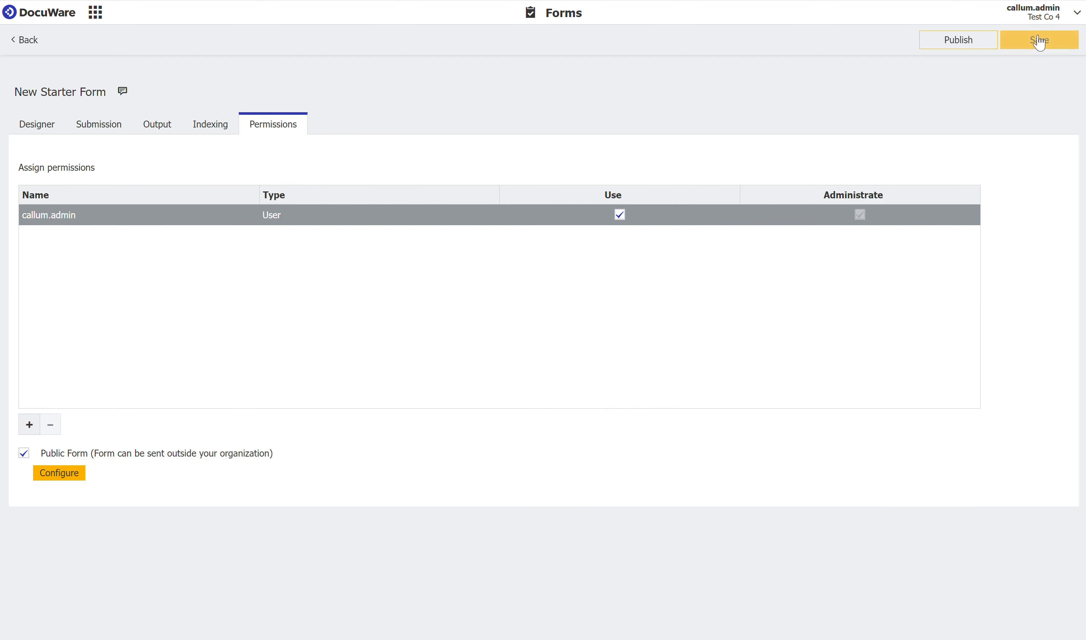
pyautogui.click(932, 43)
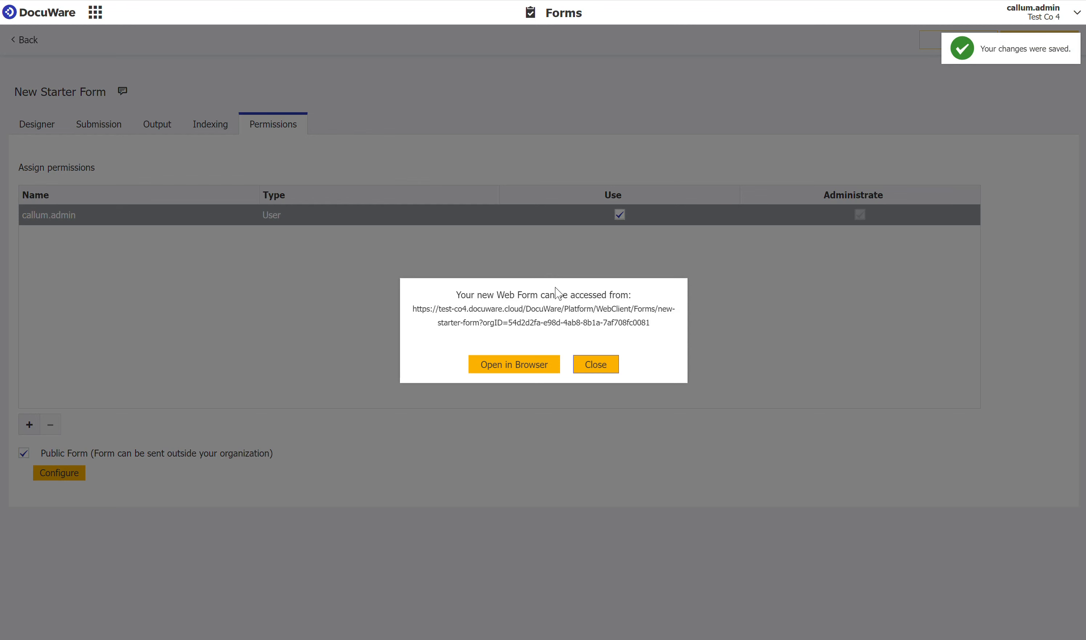
pyautogui.click(533, 320)
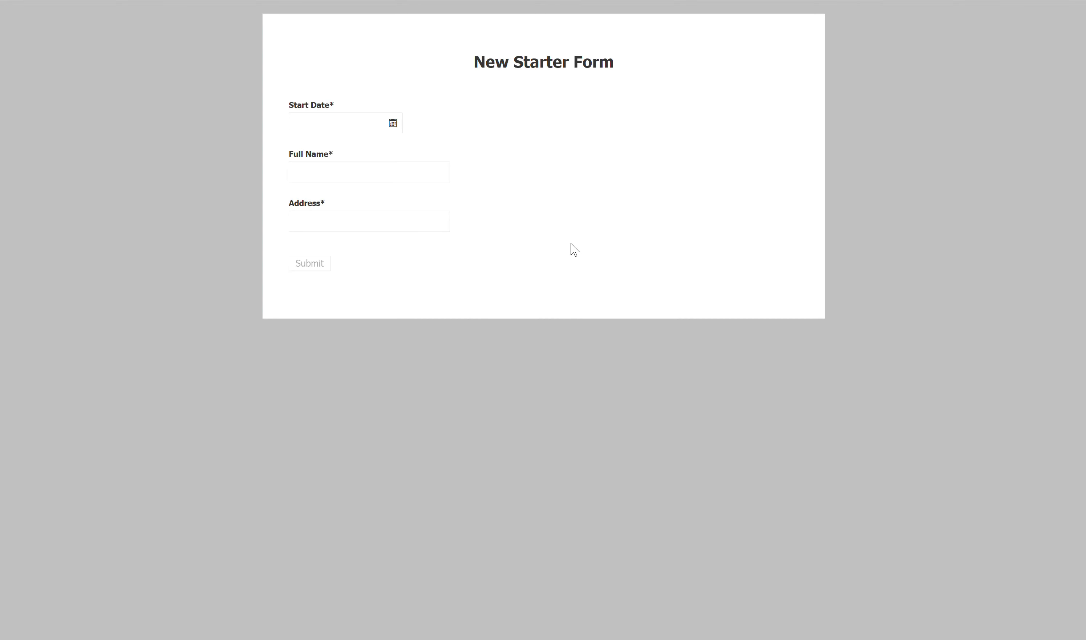
# - Fill in the web form with start date 05/11/2023, the full name Test User and a test address, and submit it
pyautogui.click(337, 125)
pyautogui.write('05/11/2023')
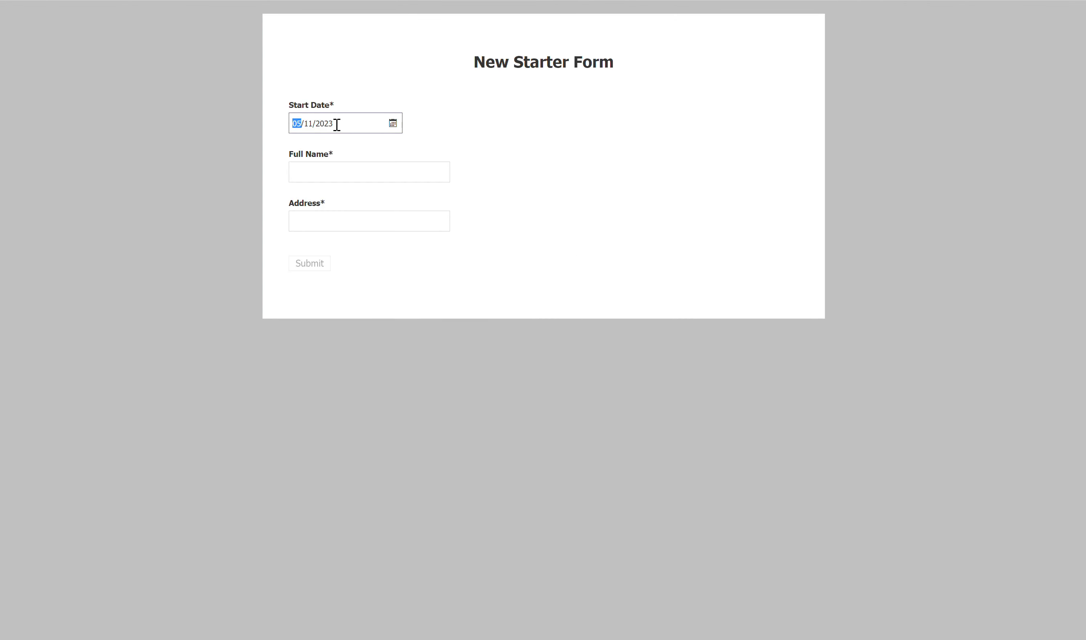
pyautogui.click(330, 165)
pyautogui.write('T')
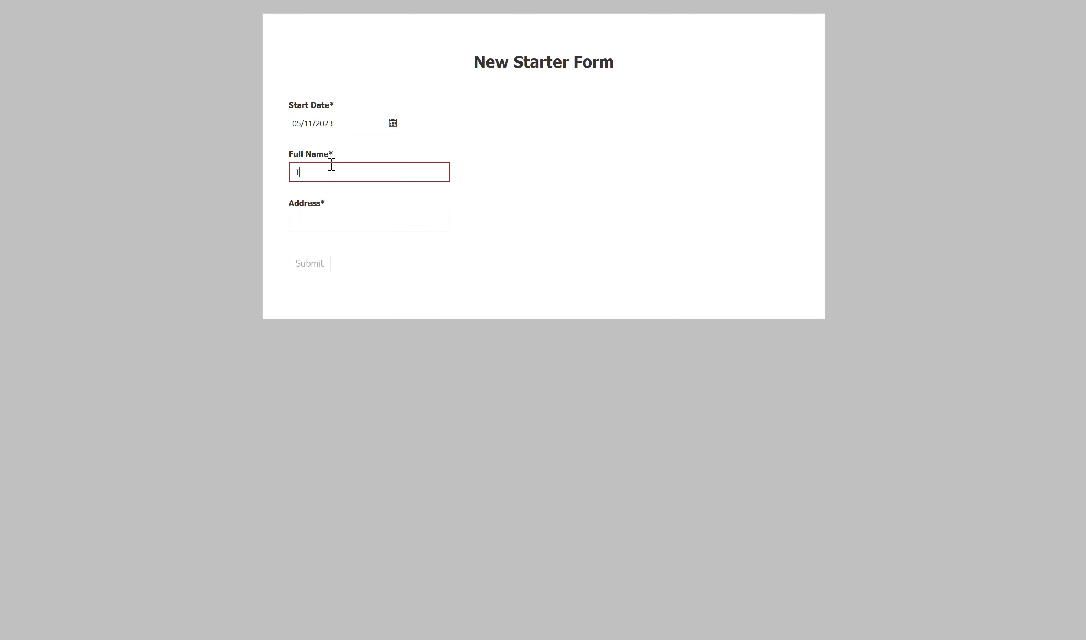
pyautogui.write('est User')
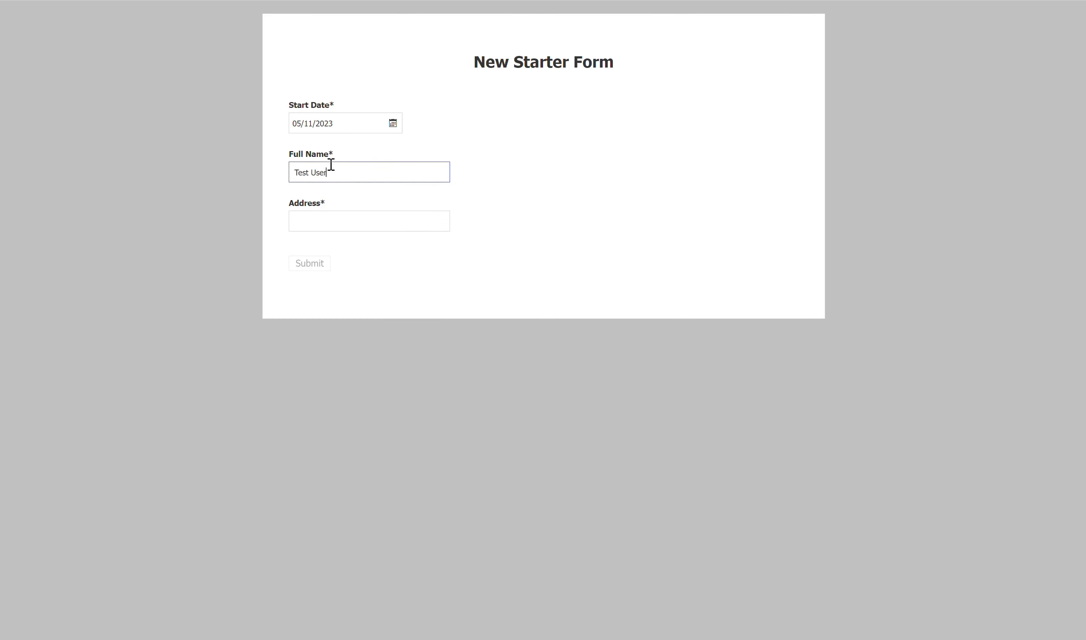
pyautogui.press('Tab')
pyautogui.write('Test ')
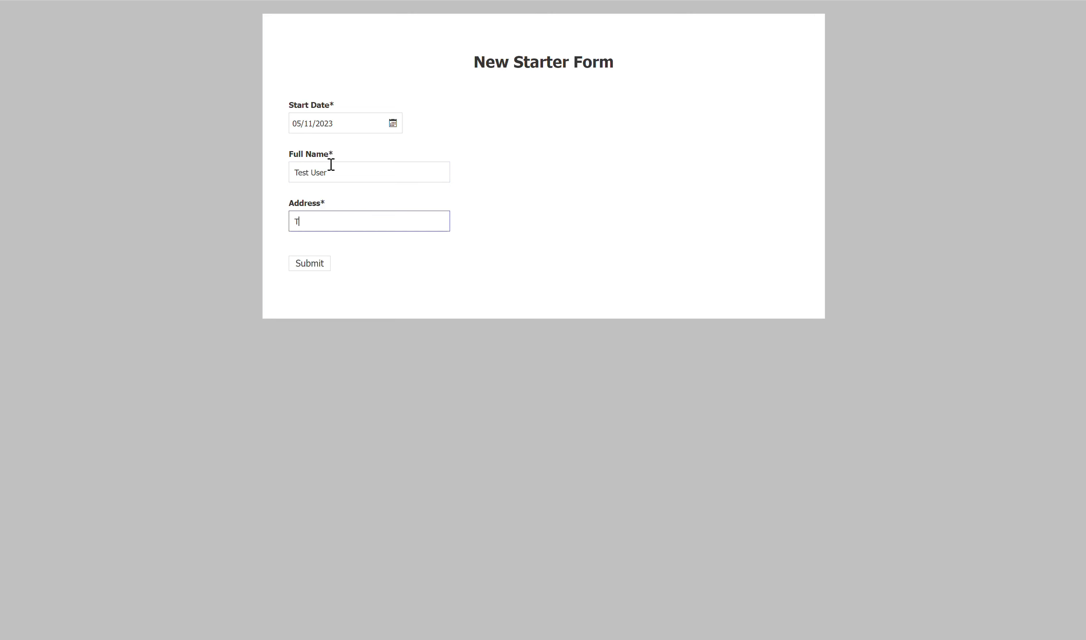
pyautogui.write('Street, Test City,')
pyautogui.click(320, 264)
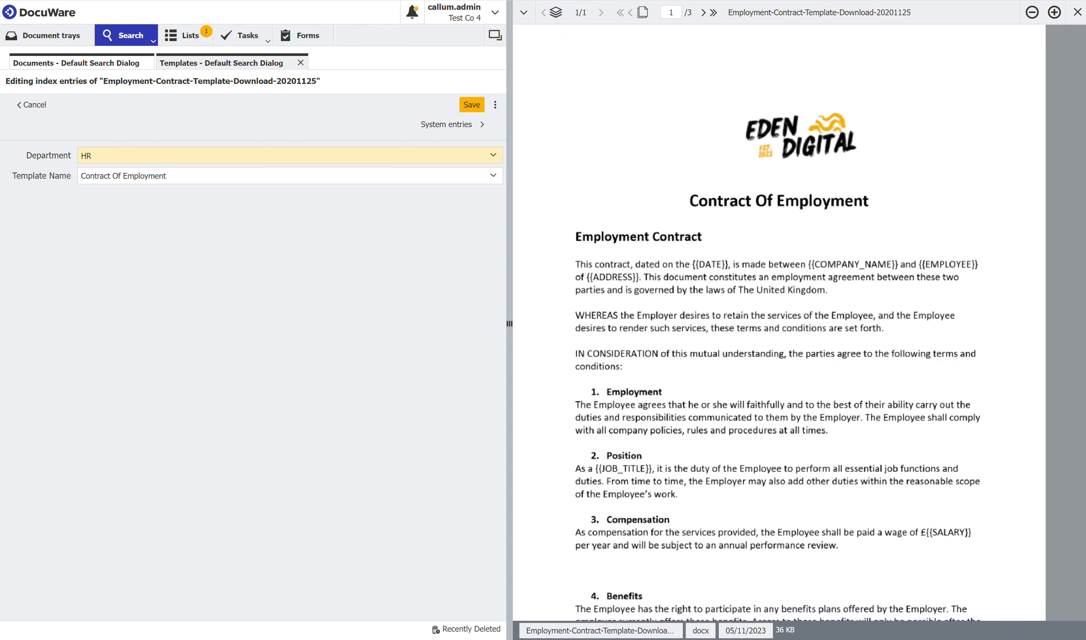
# - Leave the template's index editing, search the HR file cabinet without criteria and open the submitted form document
pyautogui.click(41, 98)
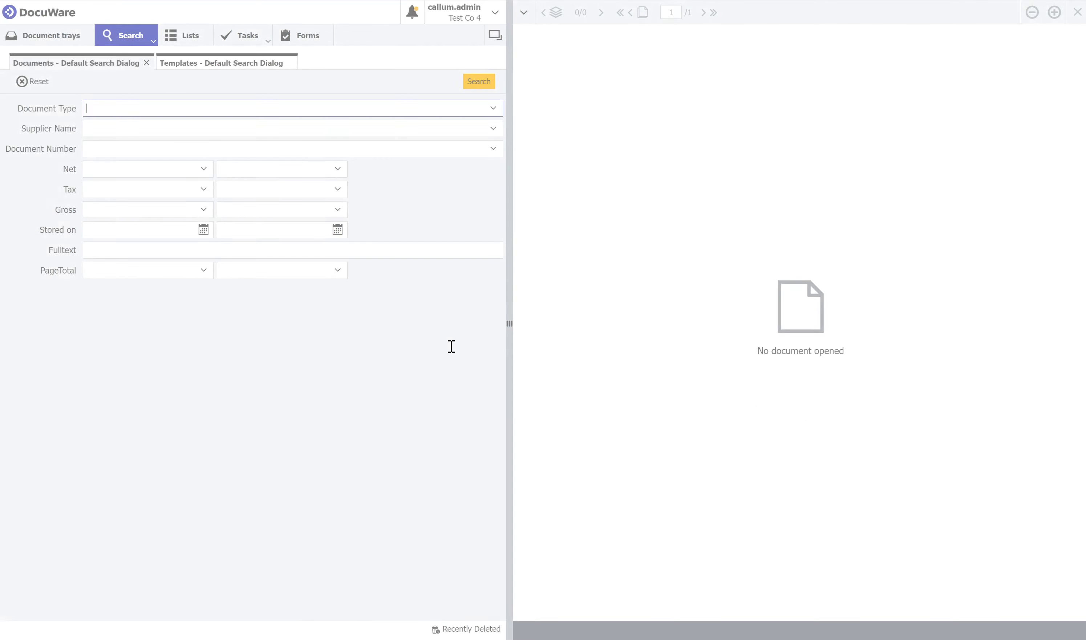
pyautogui.click(147, 44)
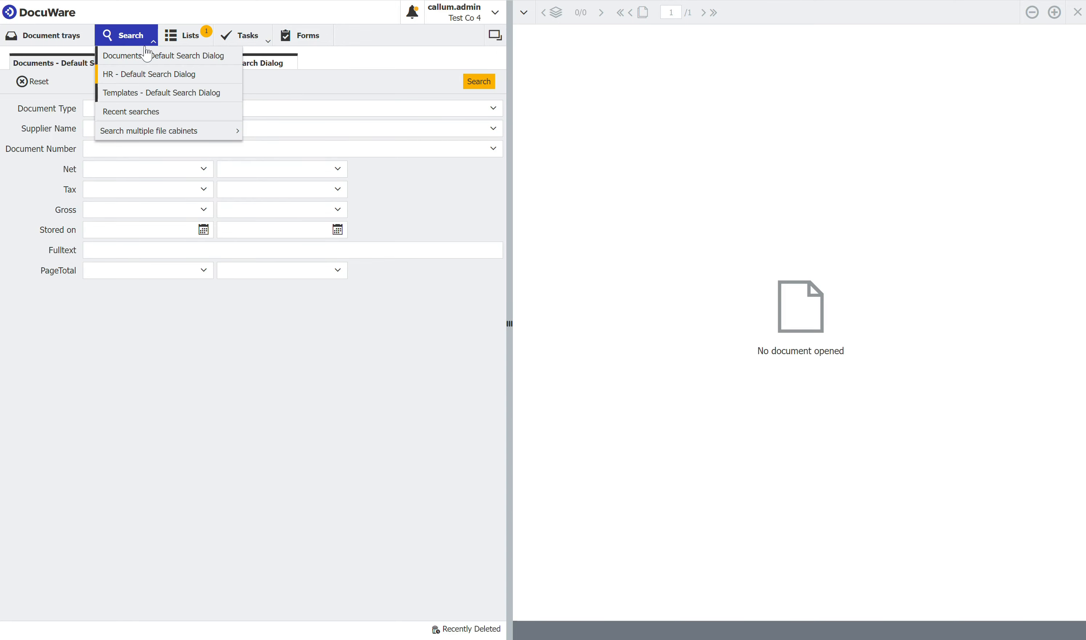
pyautogui.click(140, 74)
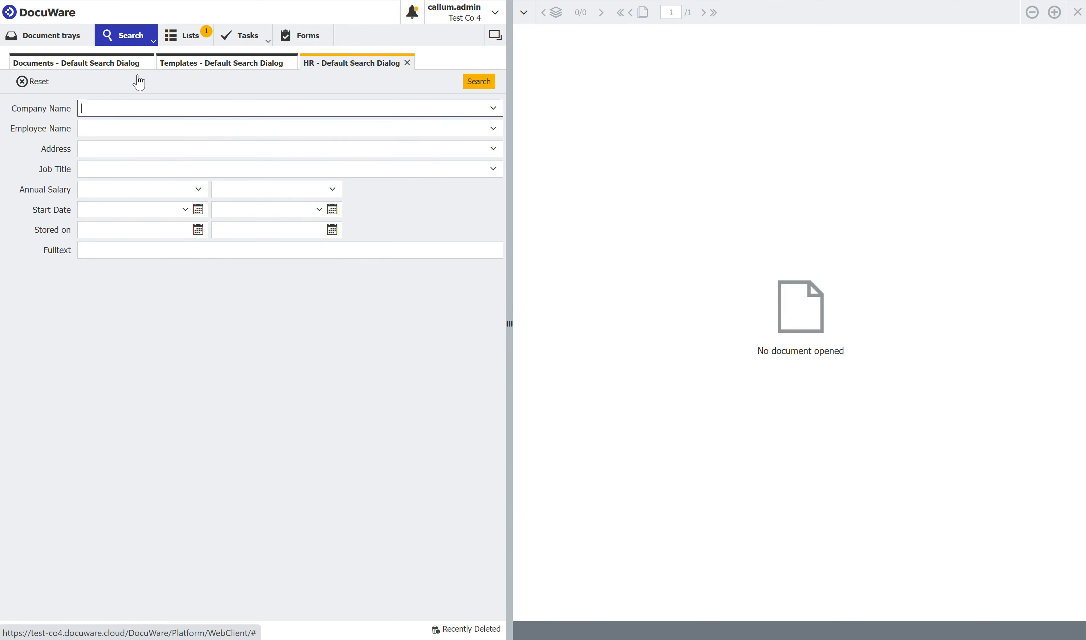
pyautogui.click(482, 83)
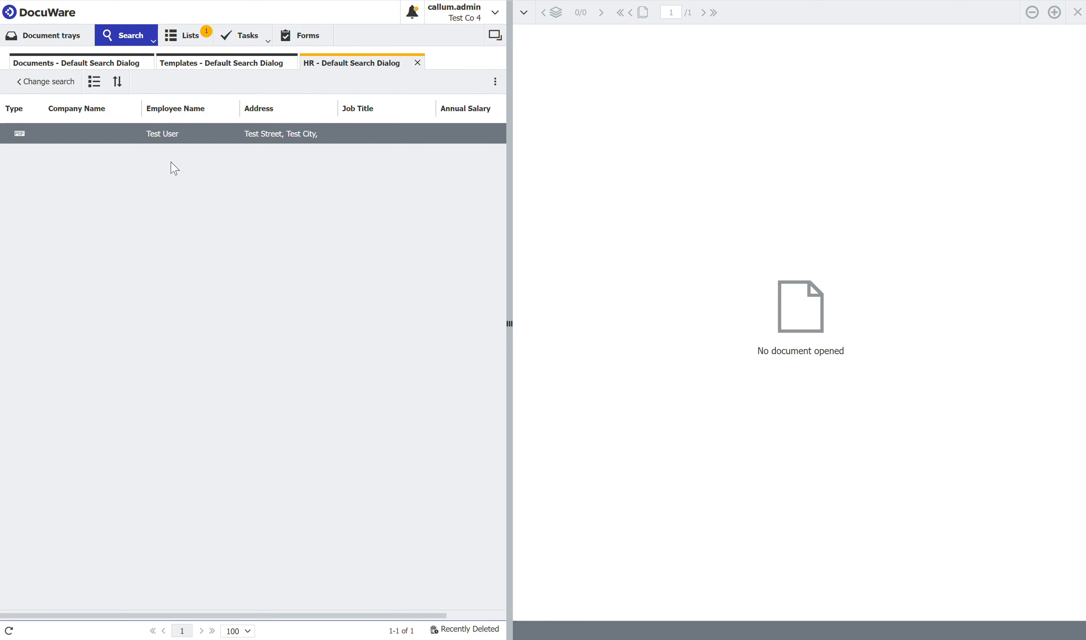
pyautogui.doubleClick(175, 136)
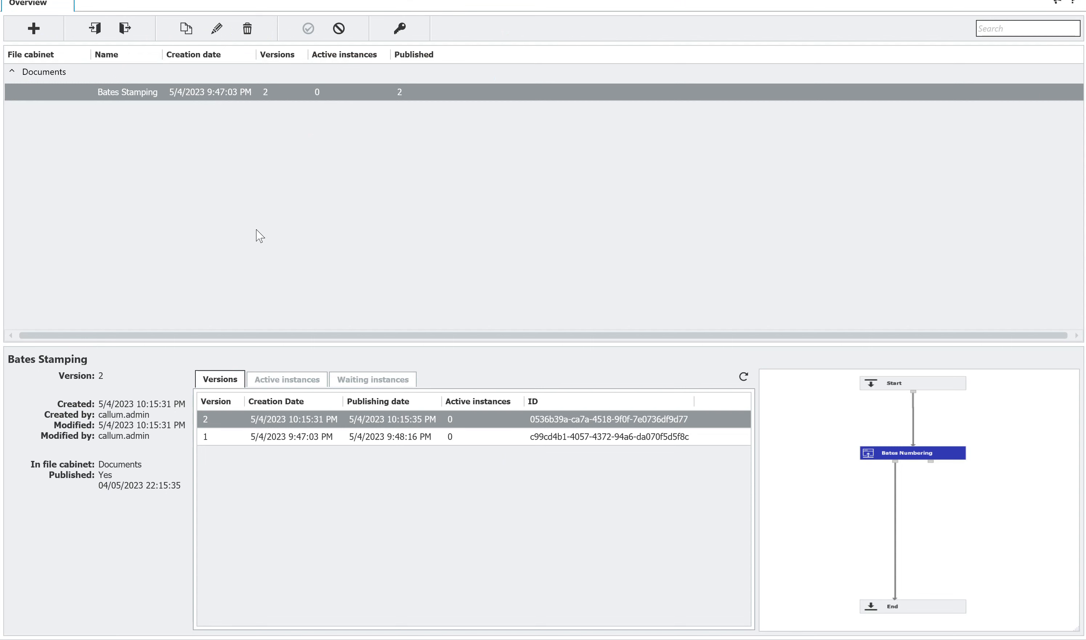
# - Set up a new workflow named New Starter Forms in the HR file cabinet, enter the workflow user's name and show its trigger settings
pyautogui.click(34, 29)
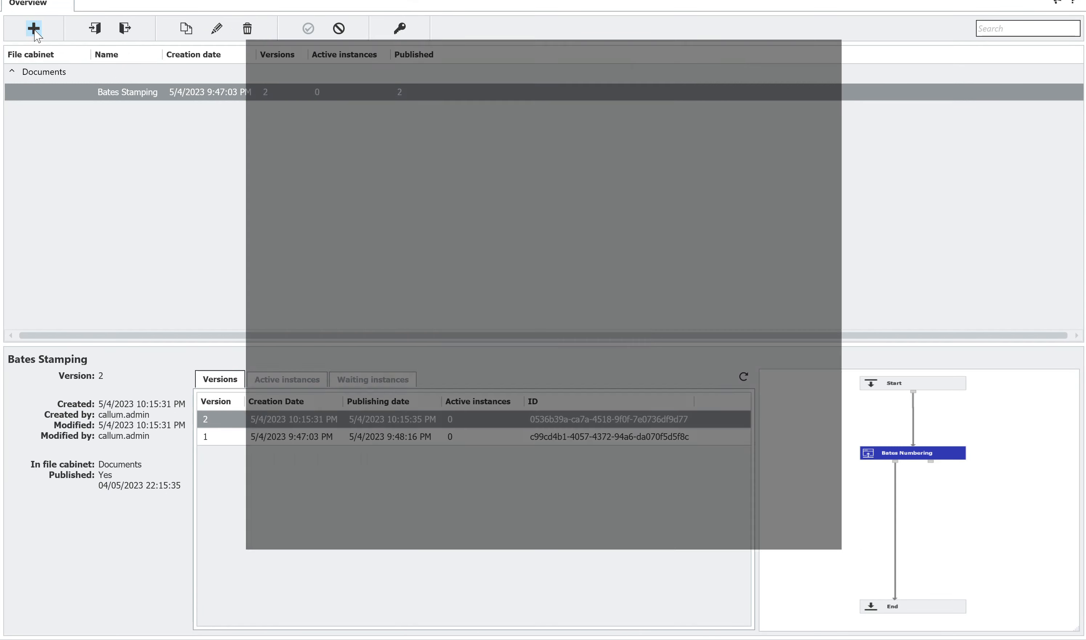
pyautogui.click(420, 147)
pyautogui.hotkey('ctrl', 'a')
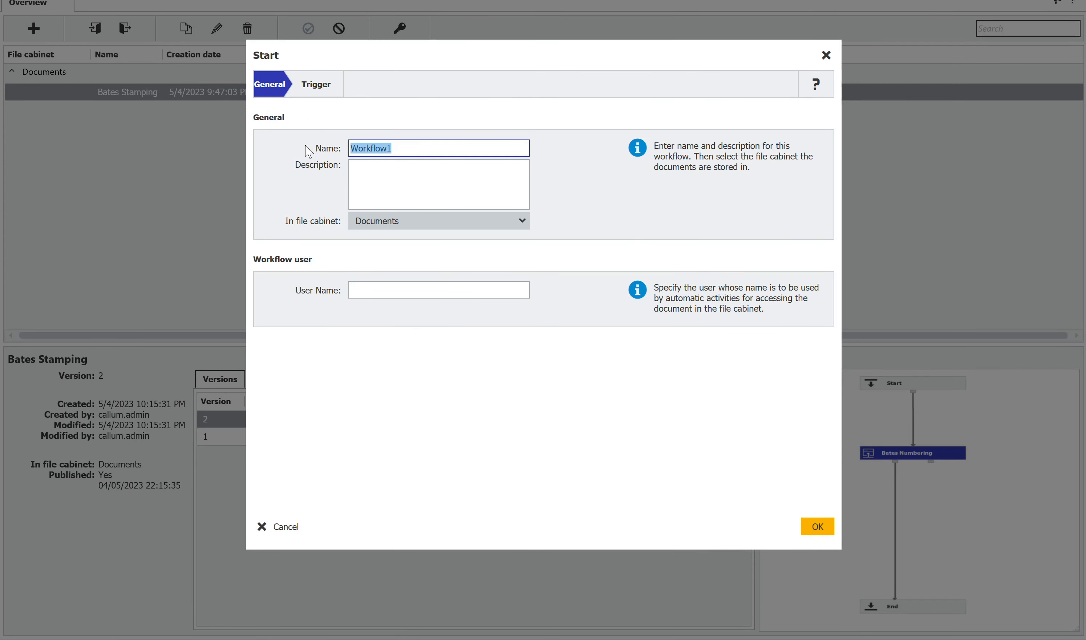
pyautogui.write('New Starter Forms')
pyautogui.click(443, 226)
pyautogui.click(364, 259)
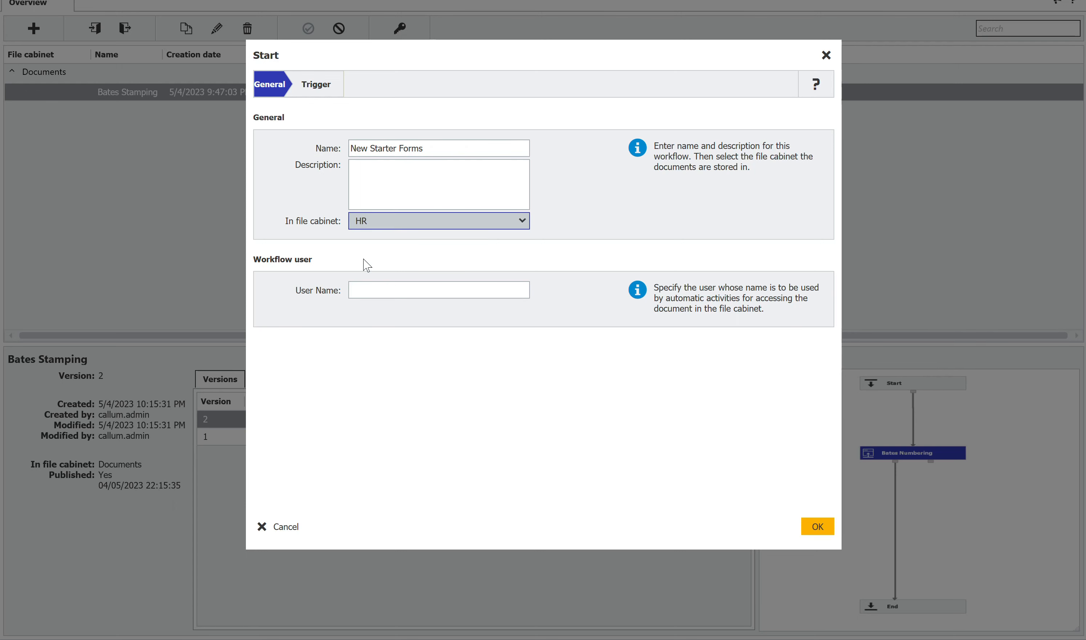
pyautogui.click(371, 289)
pyautogui.write('callum.admin')
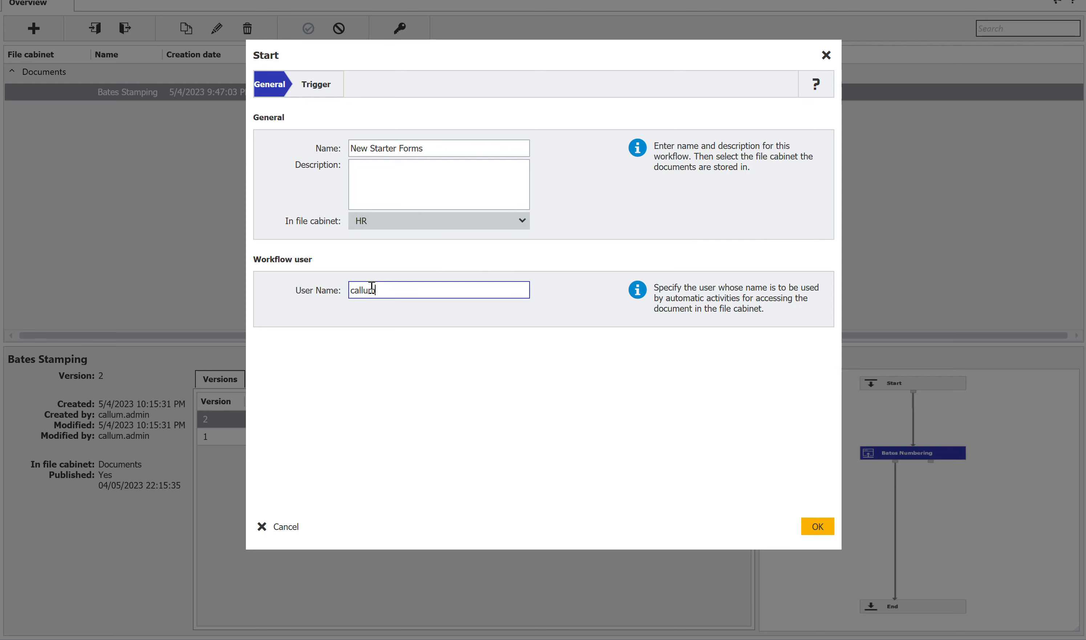
pyautogui.click(306, 84)
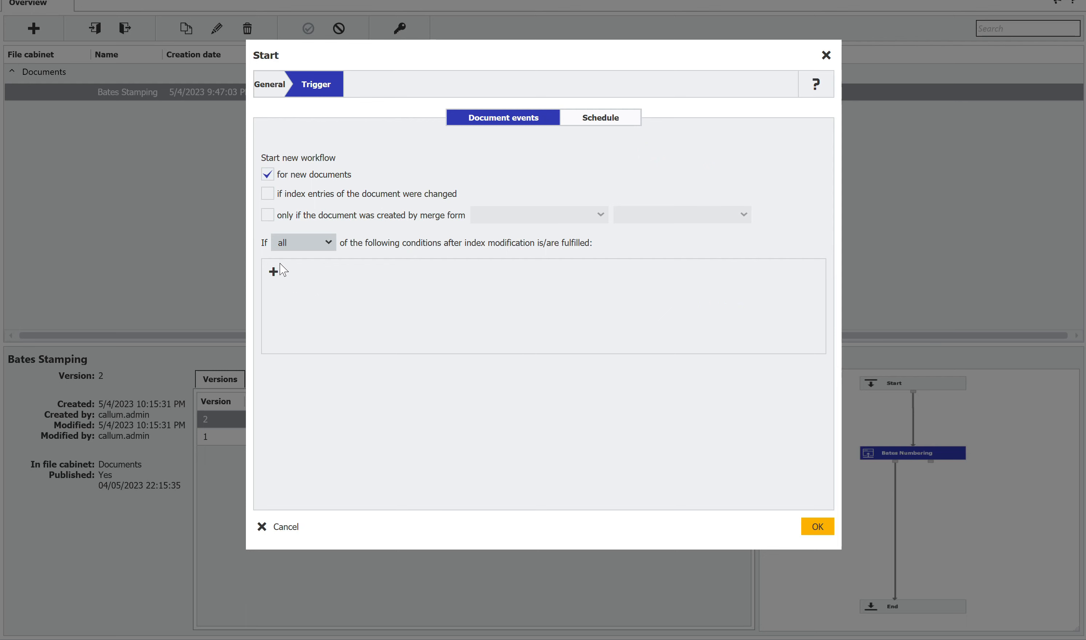
# - Add a trigger condition that the Employee Name index field is not empty, and accept the start settings
pyautogui.click(273, 272)
pyautogui.click(323, 273)
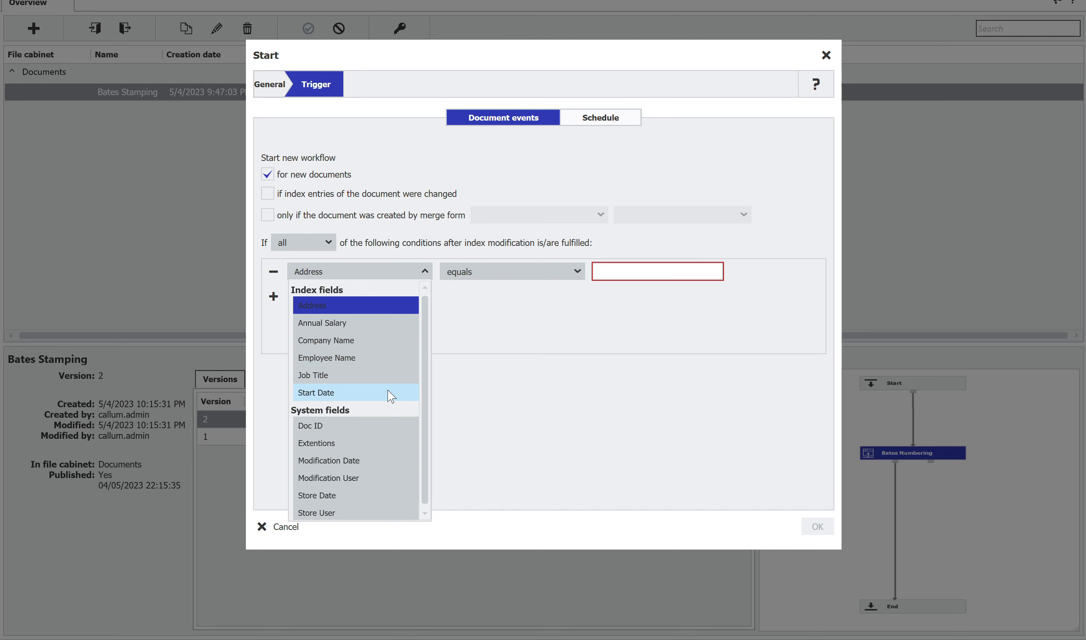
pyautogui.click(357, 360)
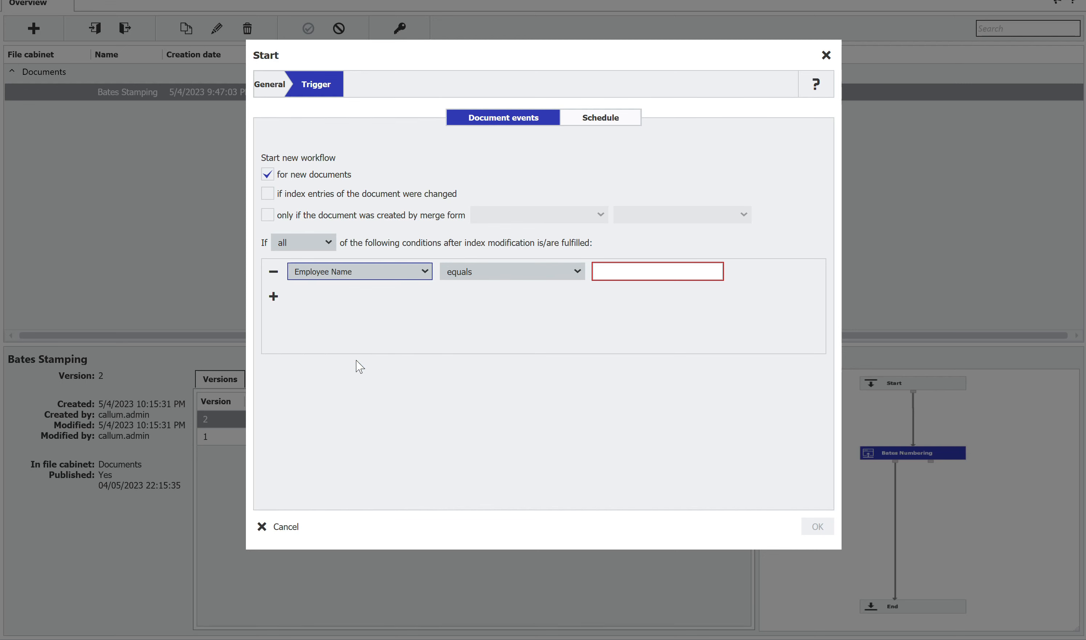
pyautogui.click(527, 269)
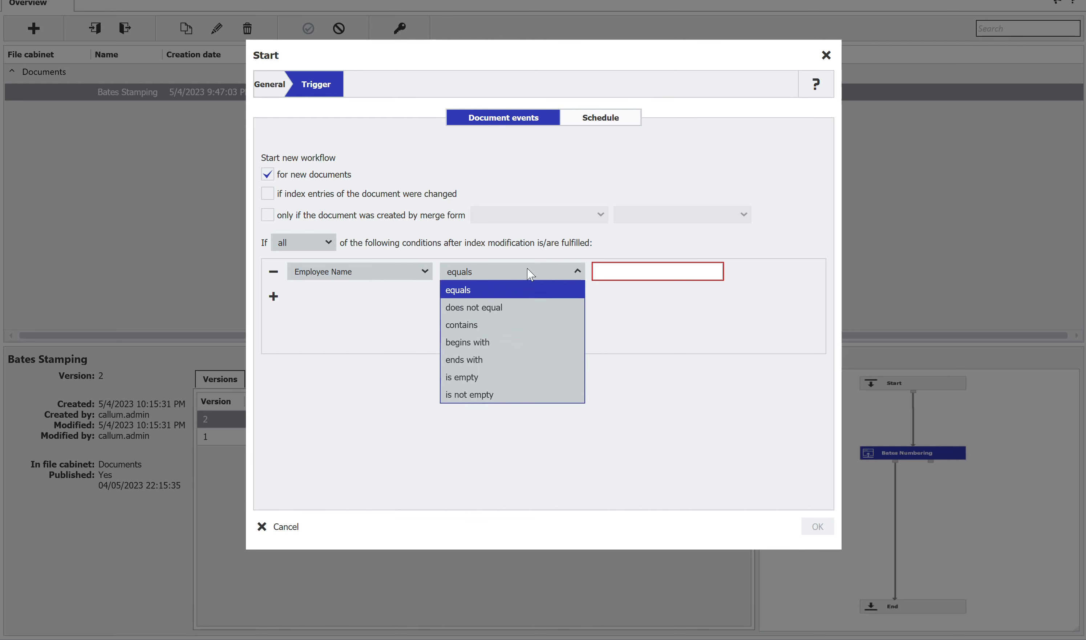
pyautogui.click(477, 396)
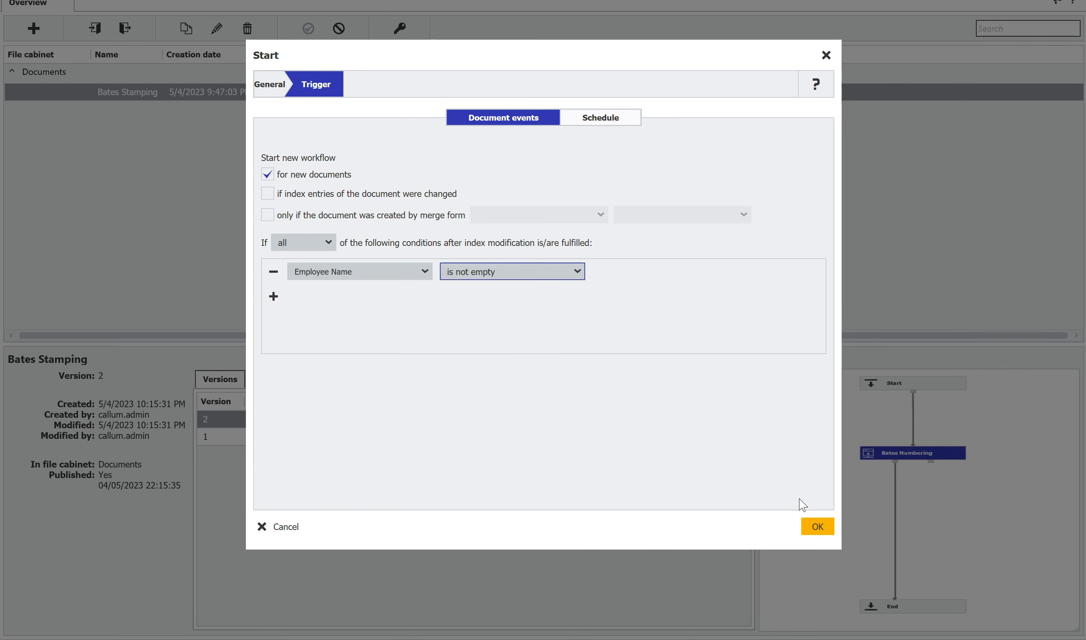
pyautogui.click(819, 527)
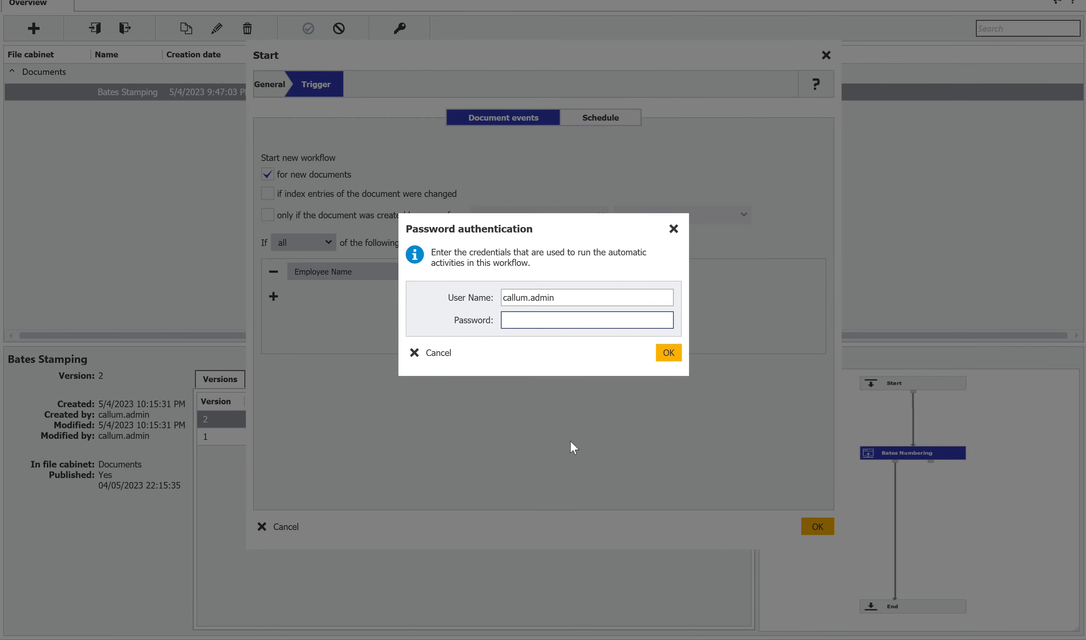
# - Enter the account password used to run the workflow's automatic activities and confirm the authentication
pyautogui.write('•••••••••••••')
pyautogui.press('Return')
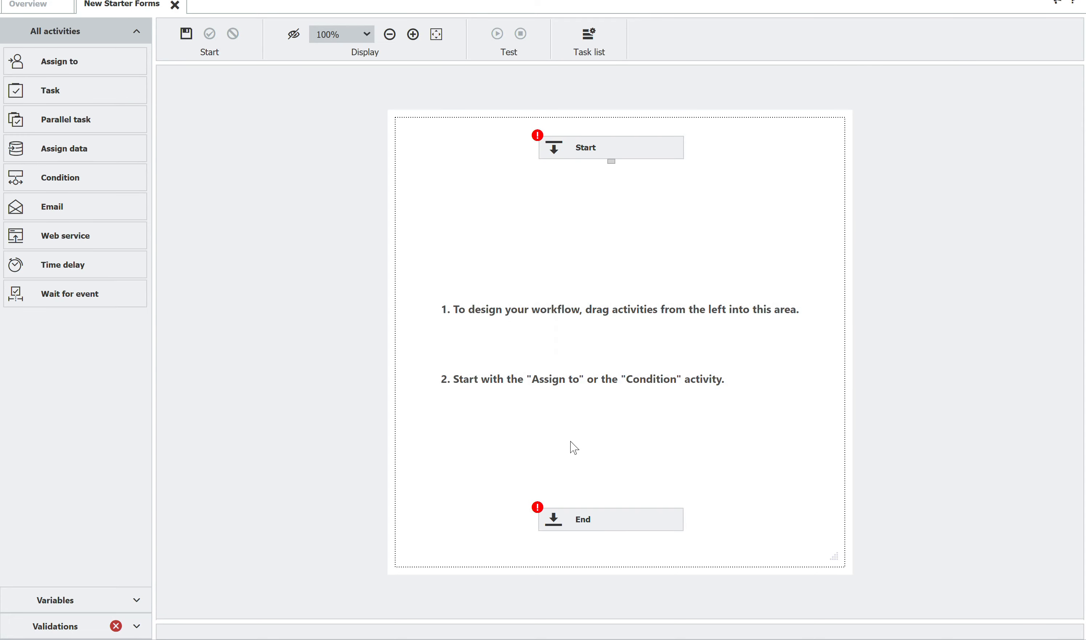
# - Place an Assign to activity below Start in the workflow and name it Move To HR Team
pyautogui.click(69, 61)
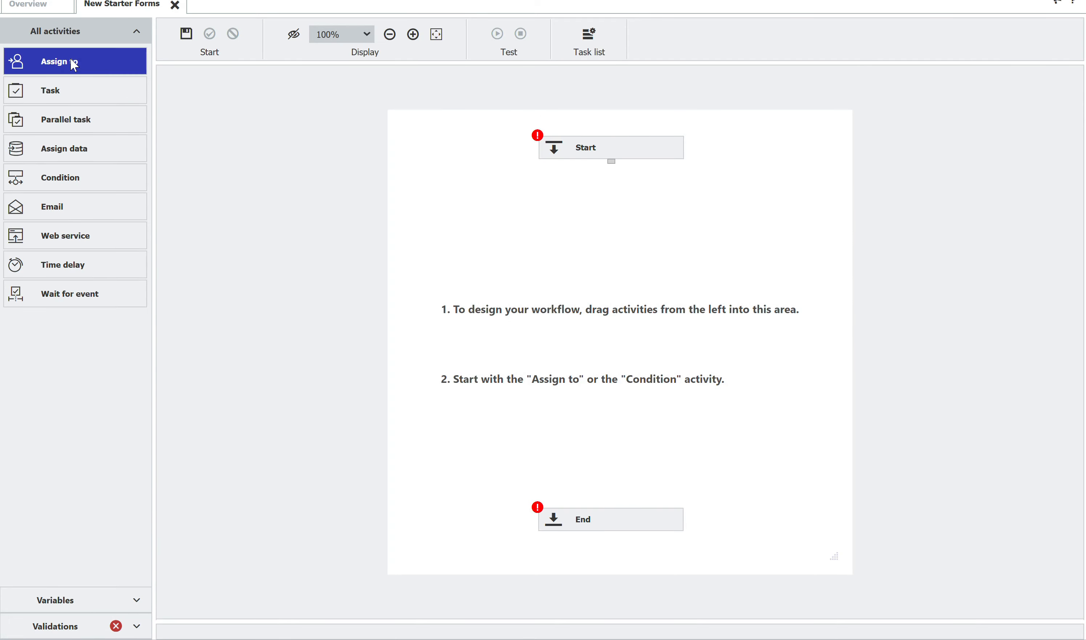
pyautogui.moveTo(66, 61); pyautogui.dragTo(621, 213)
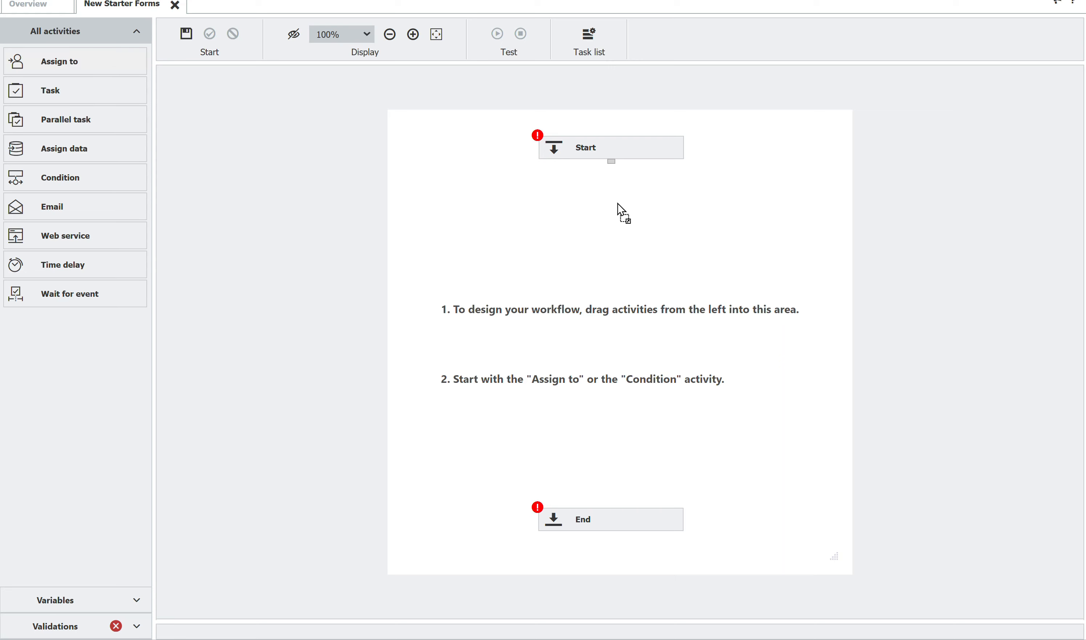
pyautogui.write('Move ')
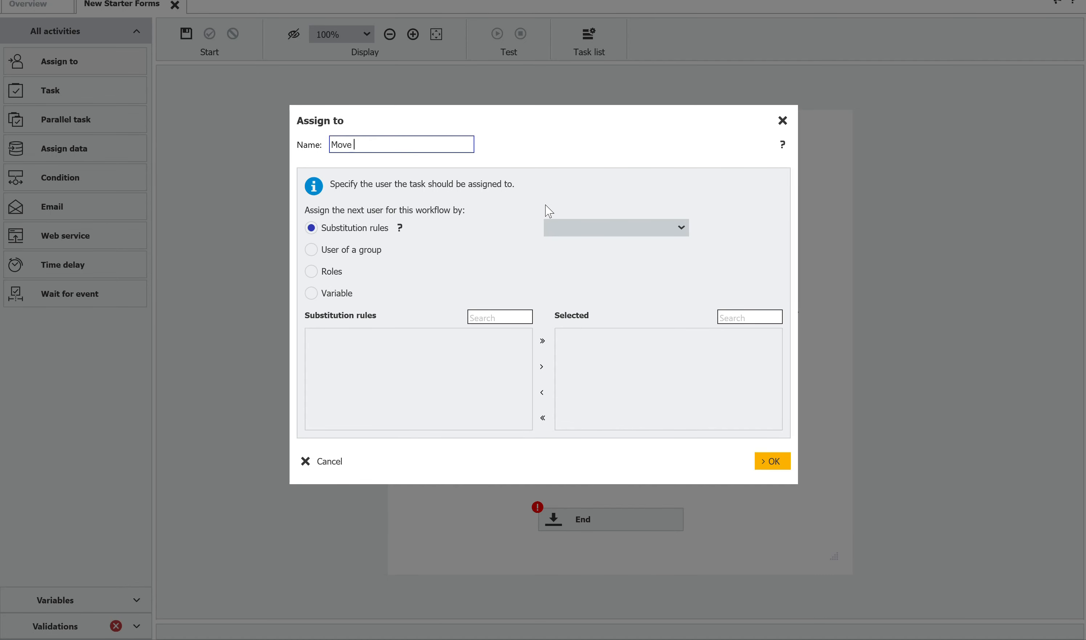
pyautogui.write('To HR Team')
pyautogui.click(313, 255)
pyautogui.click(620, 255)
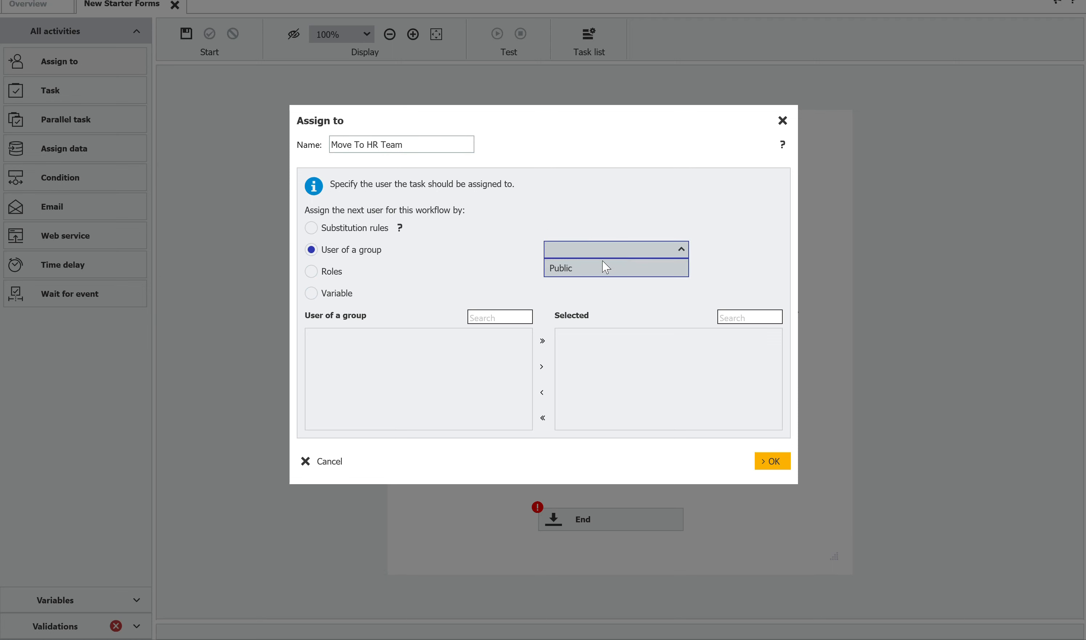
pyautogui.click(602, 268)
pyautogui.click(311, 271)
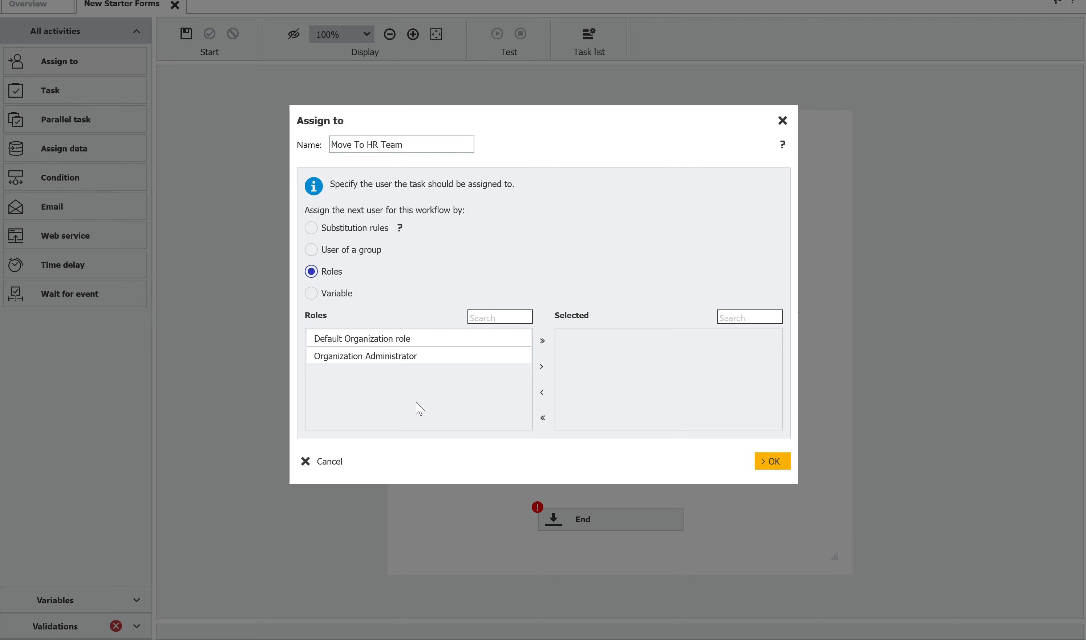
# - Assign Move To HR Team by user of the Public group, with the administrator account as the selected user
pyautogui.click(326, 251)
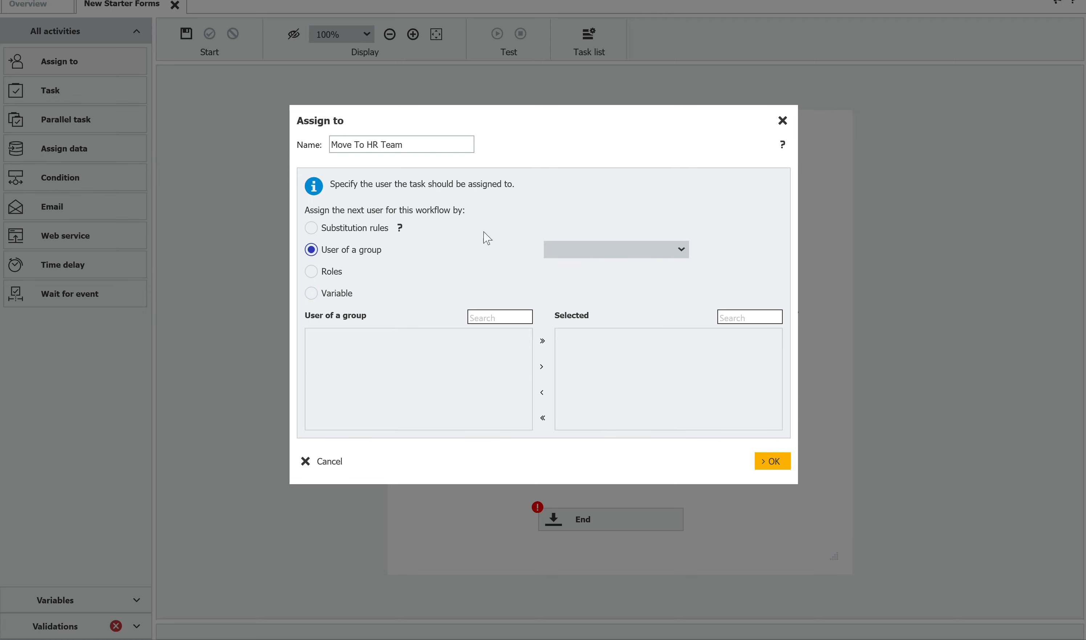
pyautogui.click(590, 248)
pyautogui.click(587, 267)
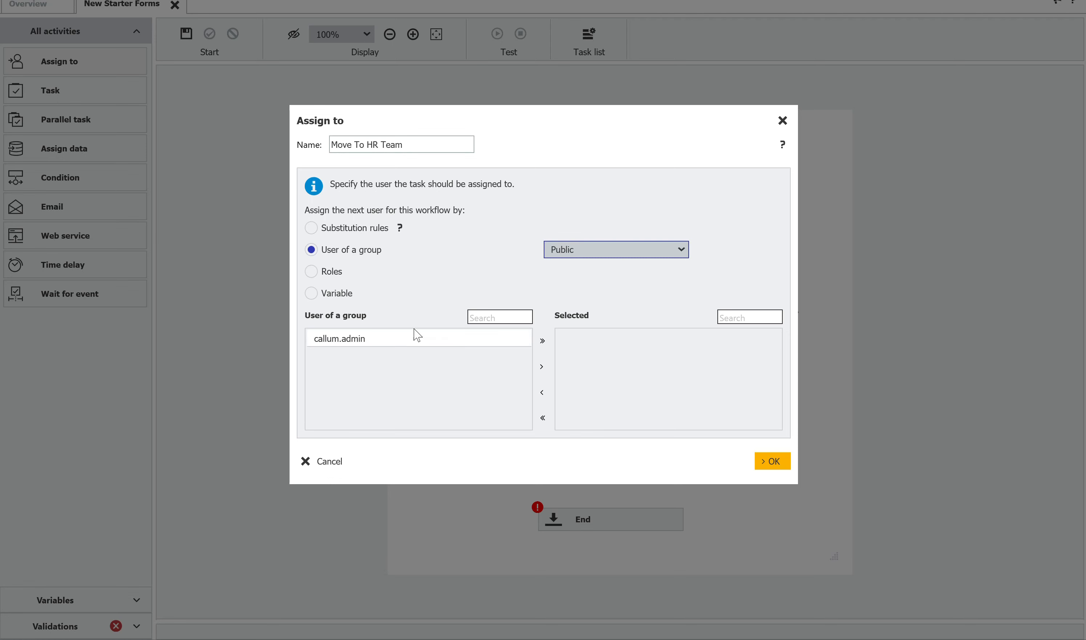
pyautogui.click(385, 337)
pyautogui.click(542, 367)
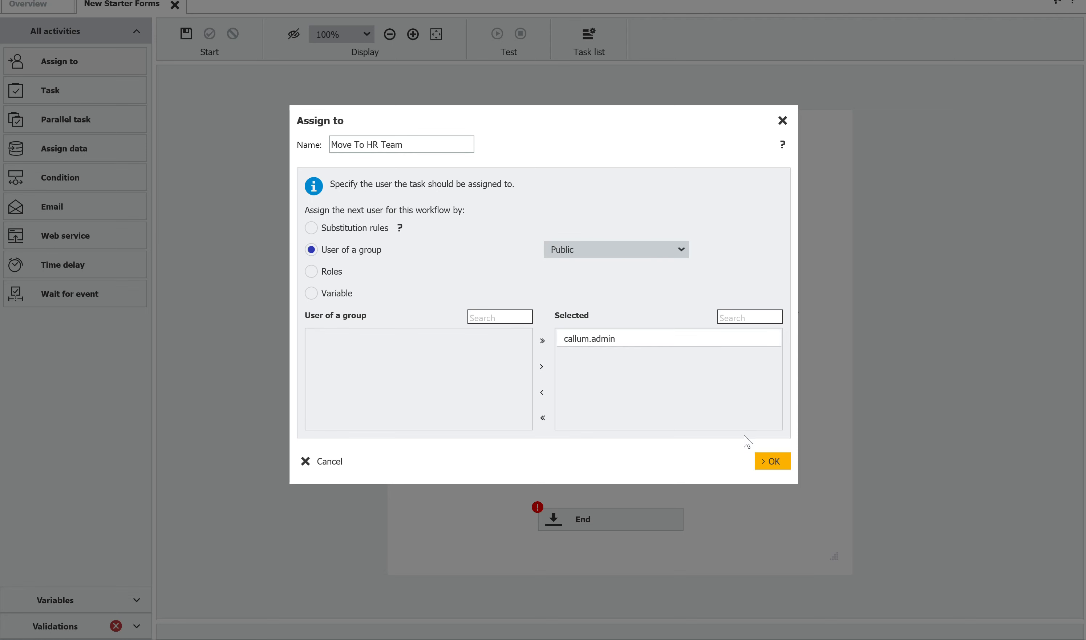
pyautogui.click(767, 457)
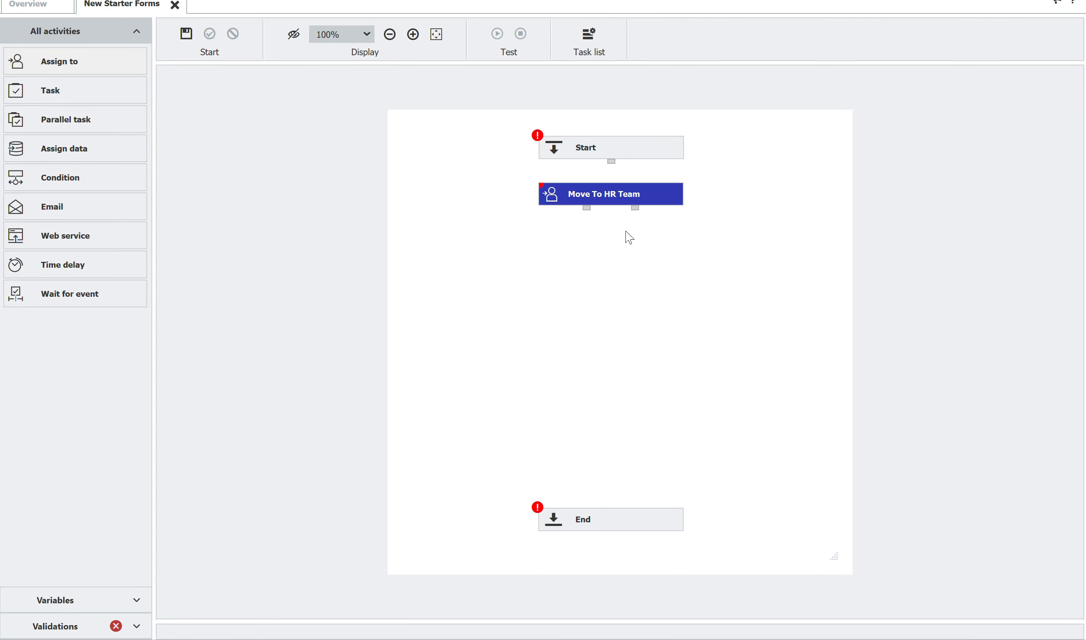
# - Place a Task activity below Move To HR Team and name it New Starter Form Received
pyautogui.moveTo(609, 189); pyautogui.dragTo(610, 190)
pyautogui.moveTo(49, 92); pyautogui.dragTo(611, 270)
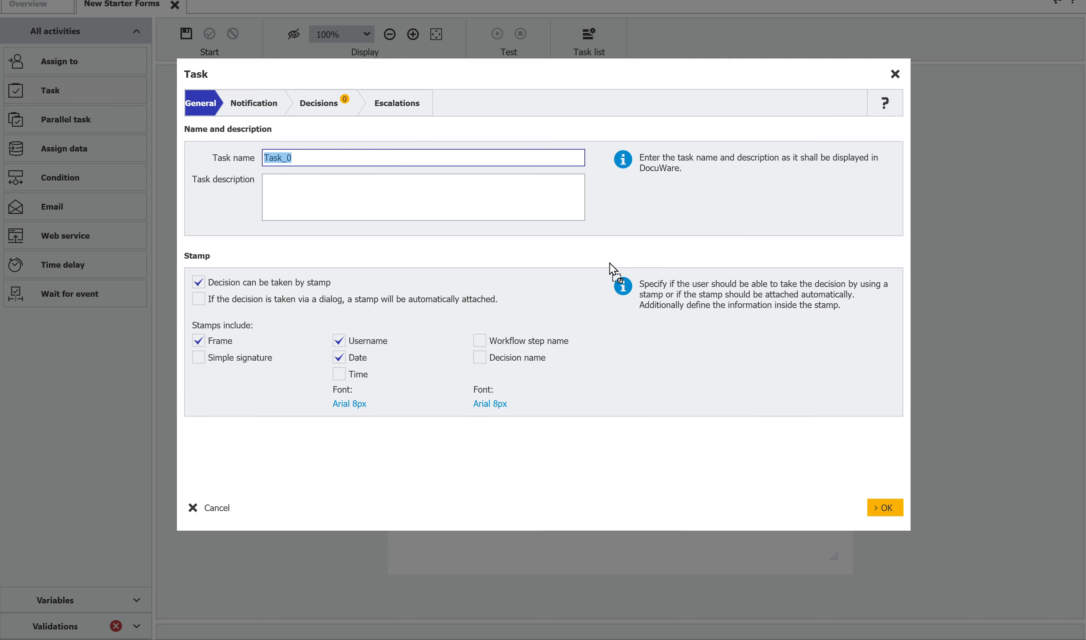
pyautogui.write('New Starter Form Received')
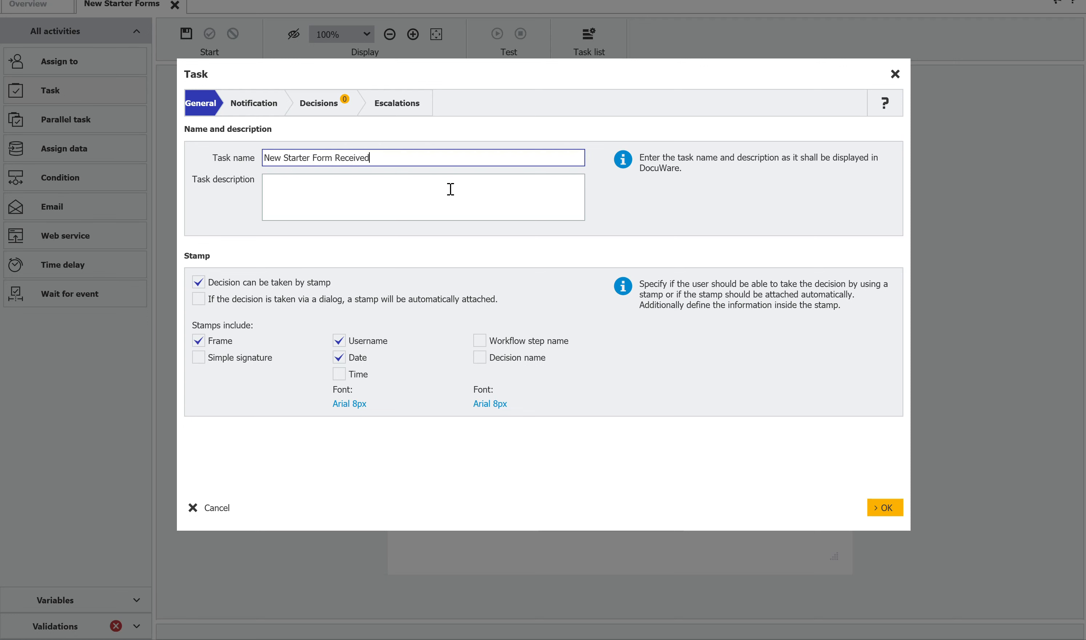
# - Set the task's stamp to attach automatically for dialog decisions and include the time and decision name
pyautogui.click(497, 300)
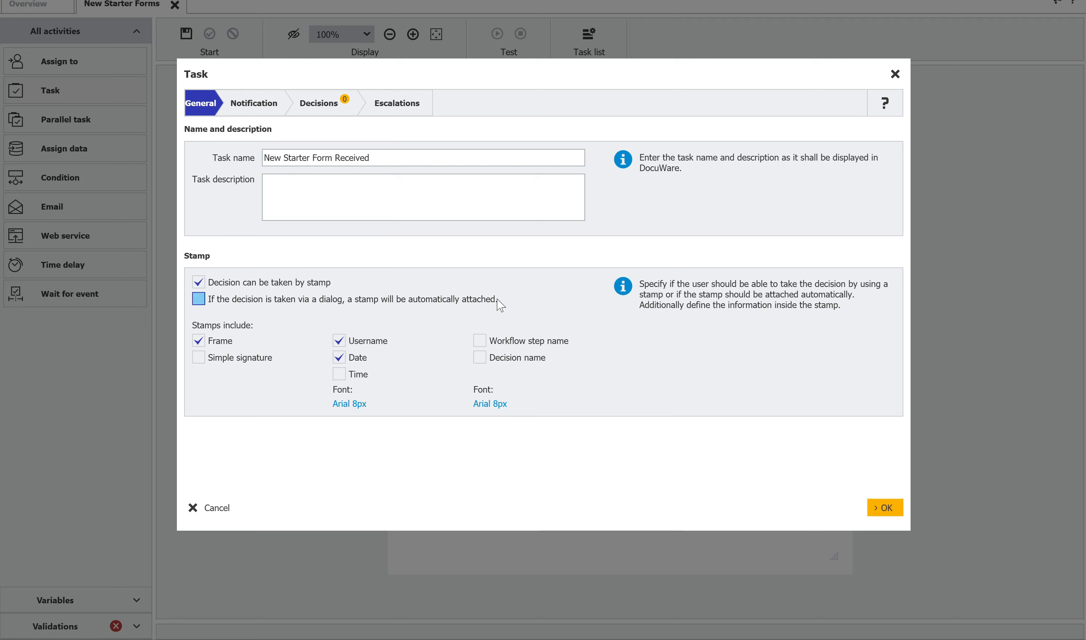
pyautogui.click(214, 303)
pyautogui.click(347, 379)
pyautogui.click(486, 358)
# - Leave the task's email notification off, add two decisions to the task and name the first one Approve Employee
pyautogui.click(264, 111)
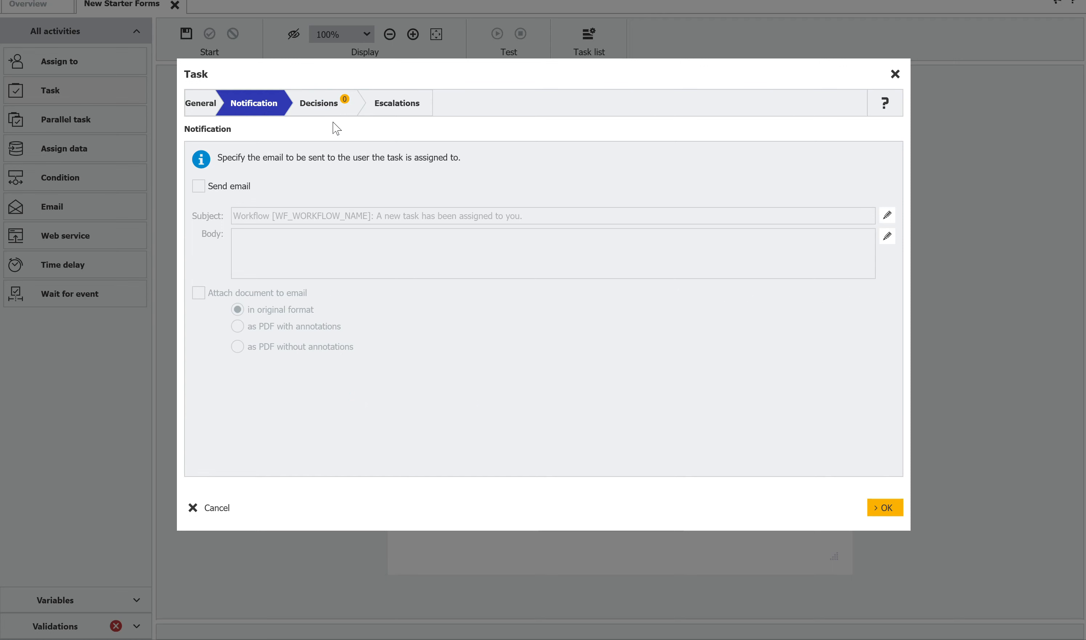
pyautogui.click(325, 102)
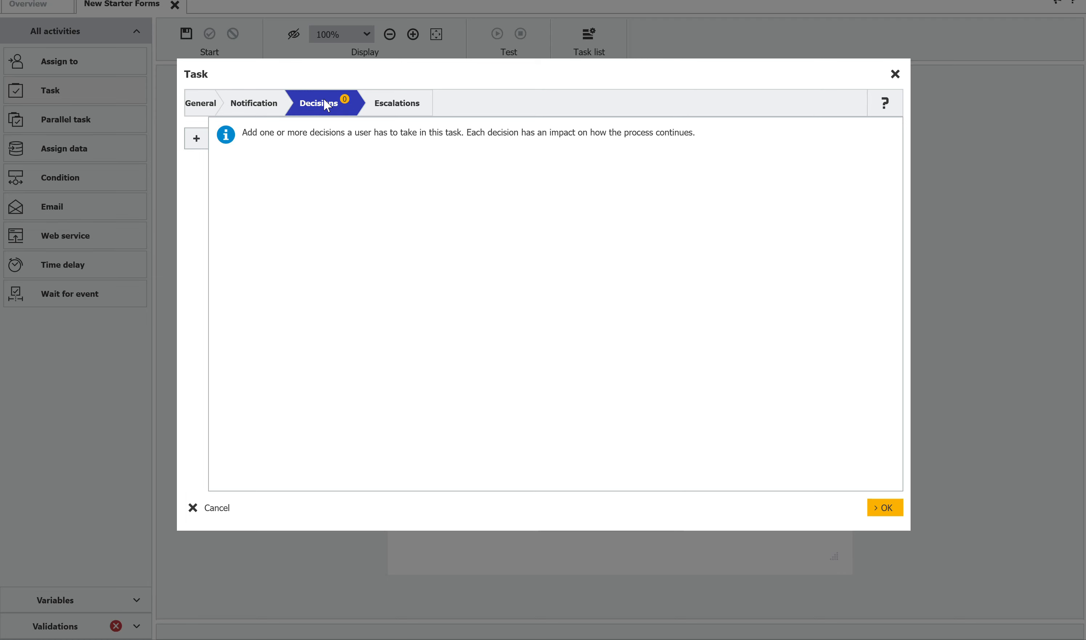
pyautogui.click(197, 139)
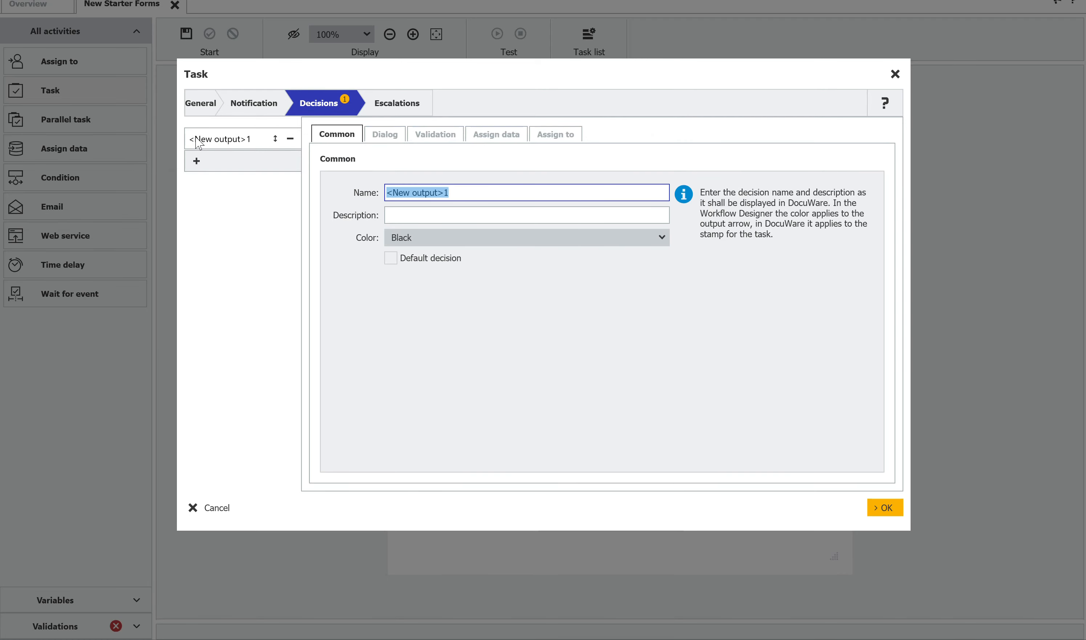
pyautogui.click(197, 161)
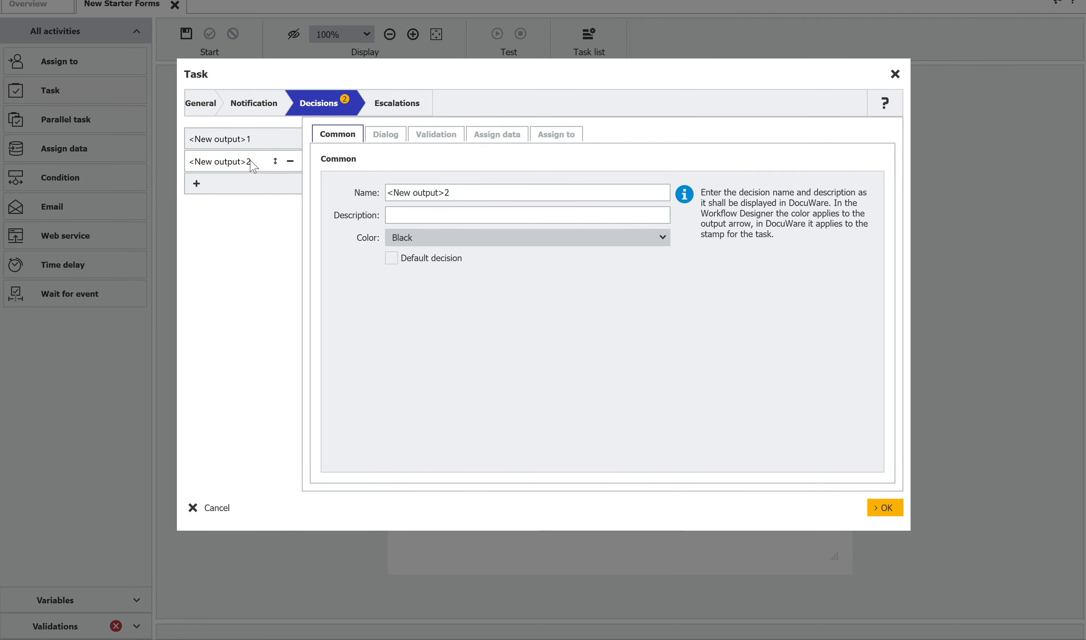
pyautogui.click(223, 147)
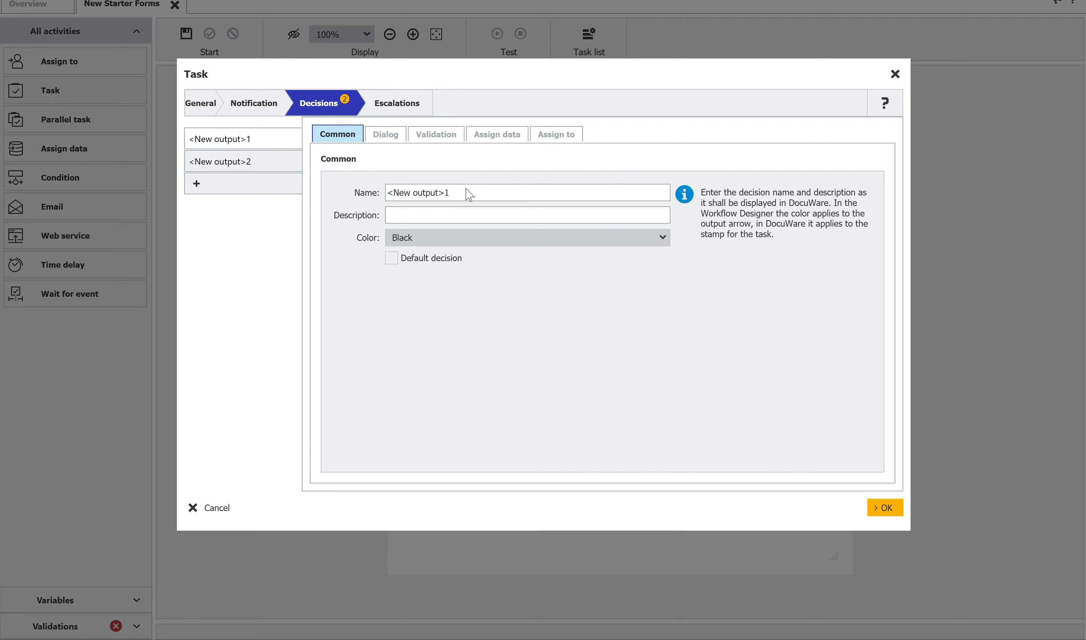
pyautogui.moveTo(468, 190); pyautogui.dragTo(361, 193)
pyautogui.write('Approv')
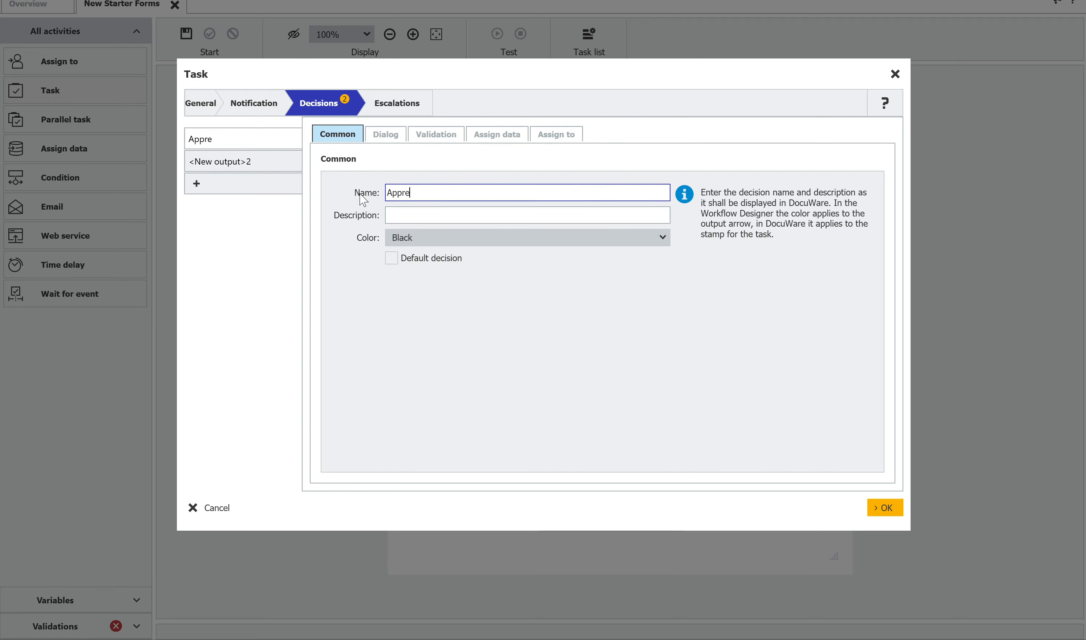
pyautogui.write('e')
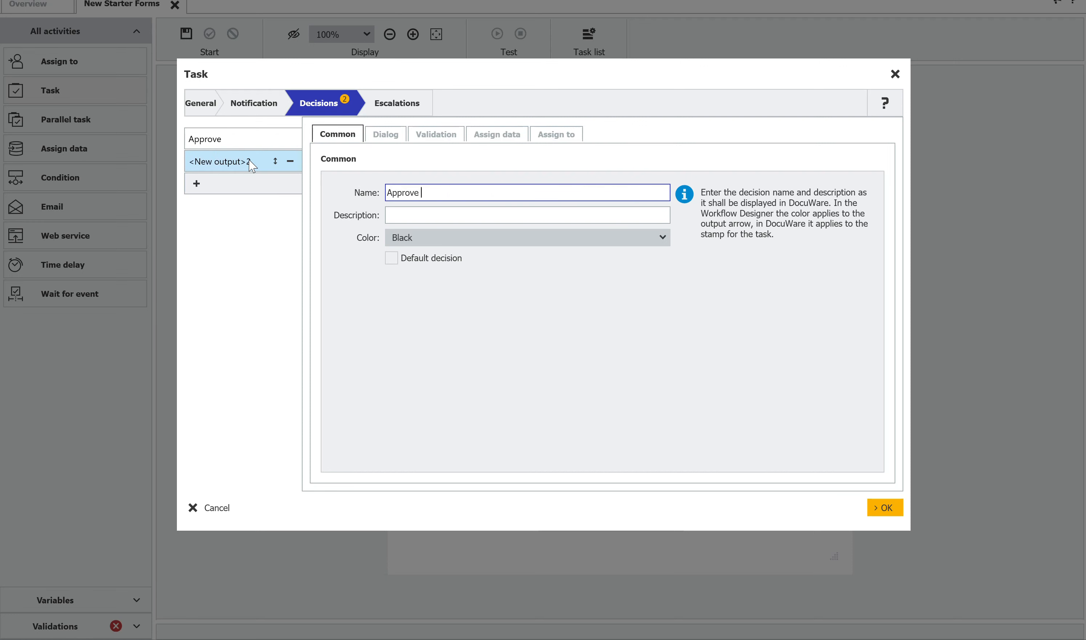
pyautogui.write(' Employee')
# - Delete the second, unnamed decision from the task
pyautogui.click(252, 166)
pyautogui.click(463, 195)
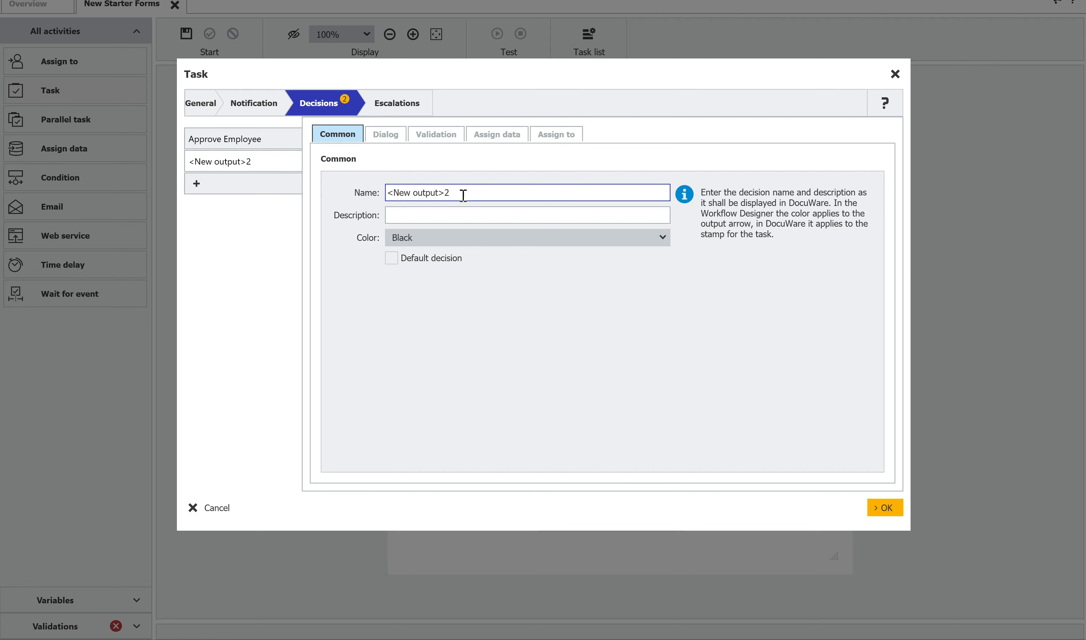
pyautogui.click(290, 162)
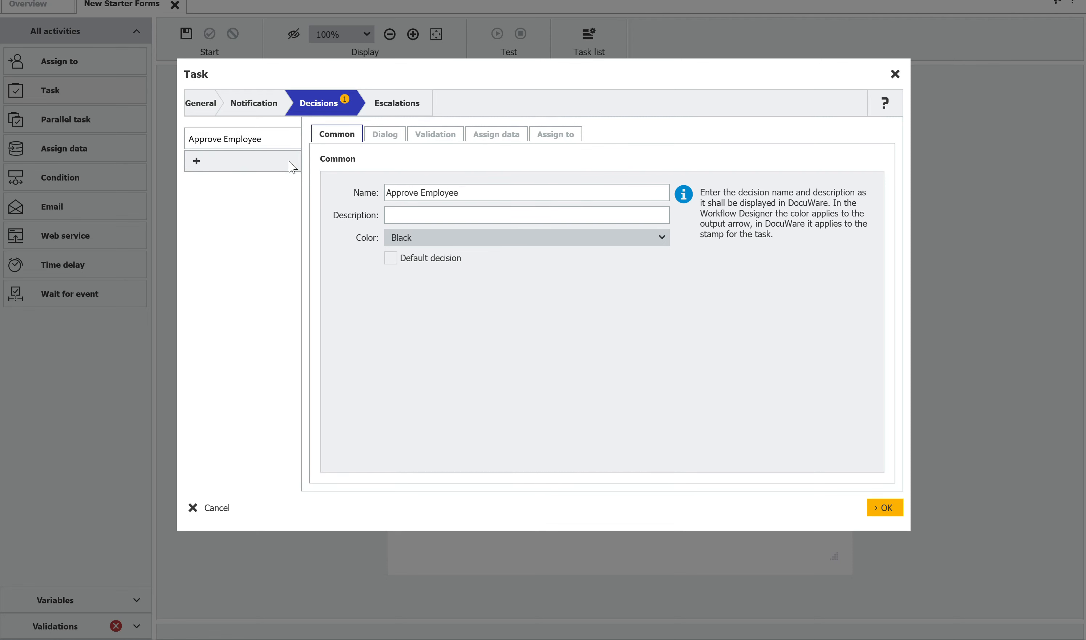
# - Set the color of the Approve Employee decision to Green and make it the default decision
pyautogui.click(486, 239)
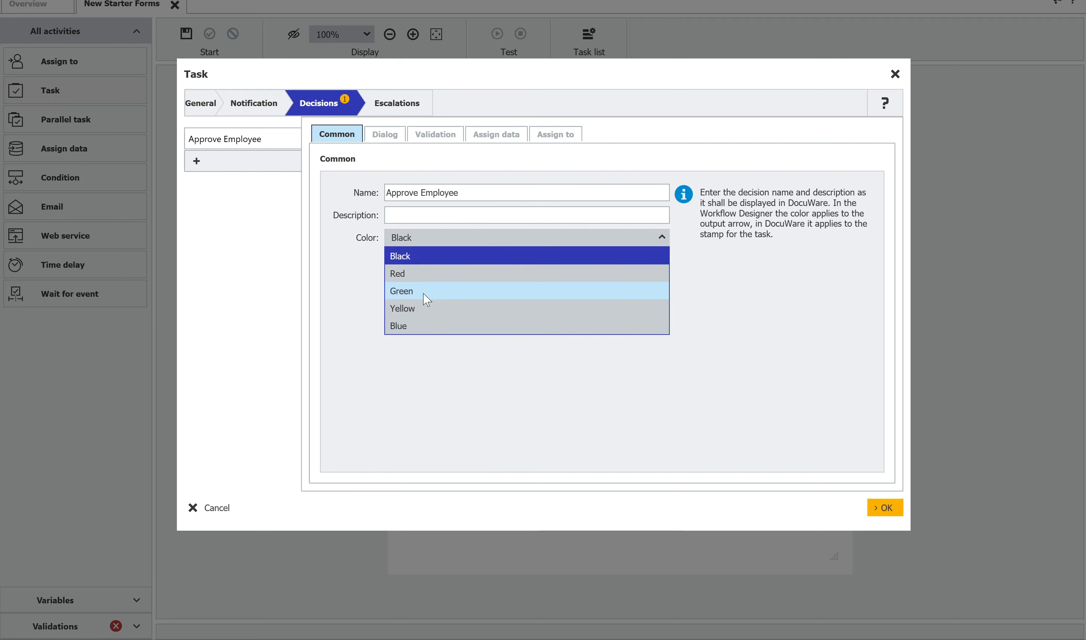
pyautogui.click(419, 294)
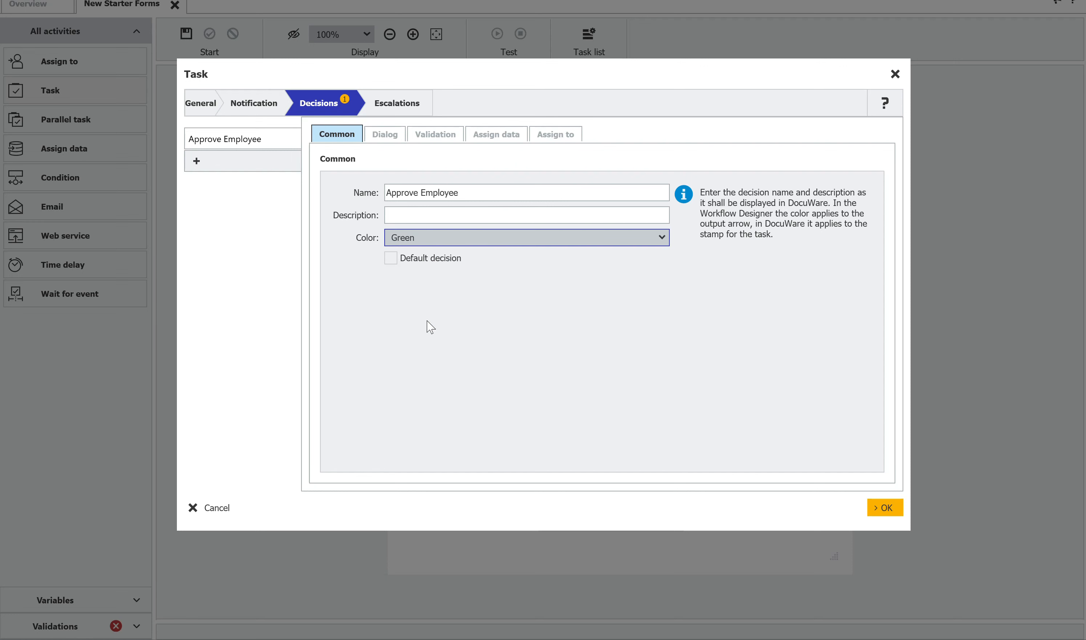
pyautogui.click(392, 261)
# - Add a text field named Company to the dialog of the Approve Employee decision
pyautogui.click(389, 138)
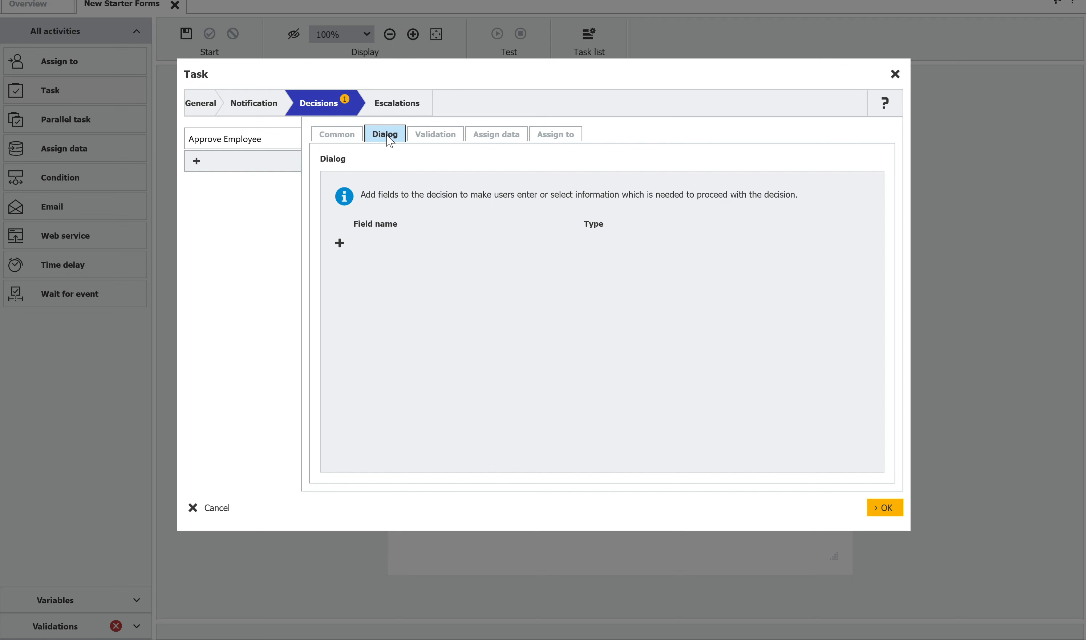
pyautogui.click(340, 243)
pyautogui.click(302, 258)
pyautogui.click(409, 207)
pyautogui.hotkey('ctrl', 'a')
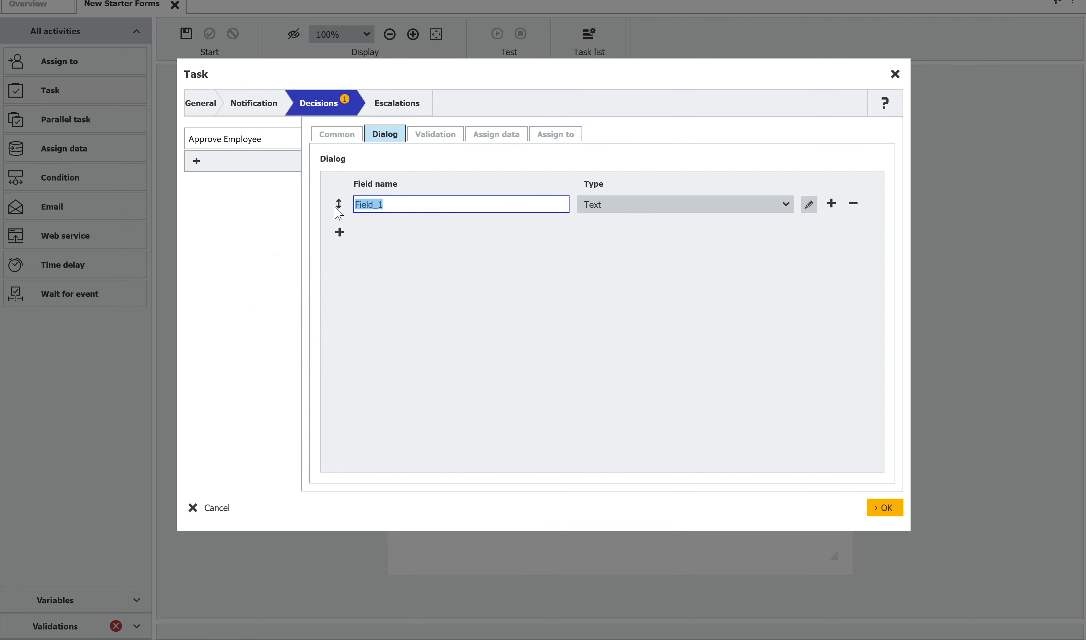
pyautogui.write('Company')
pyautogui.press('BackSpace')
pyautogui.press('BackSpace')
pyautogui.write('ny')
# - Make the Company field required in its field properties
pyautogui.click(809, 204)
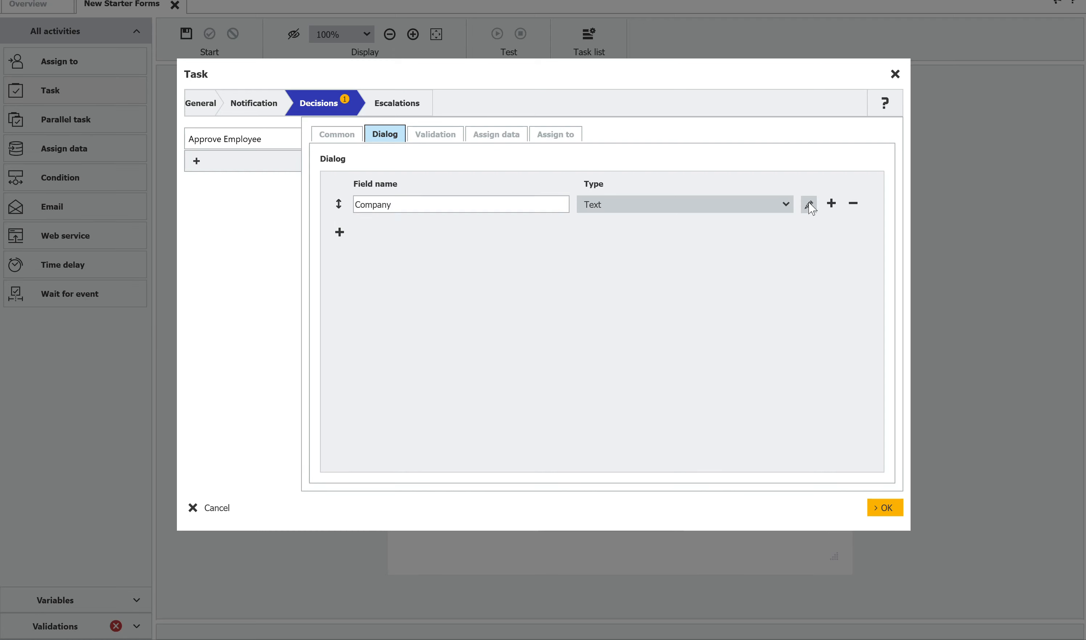
pyautogui.click(419, 253)
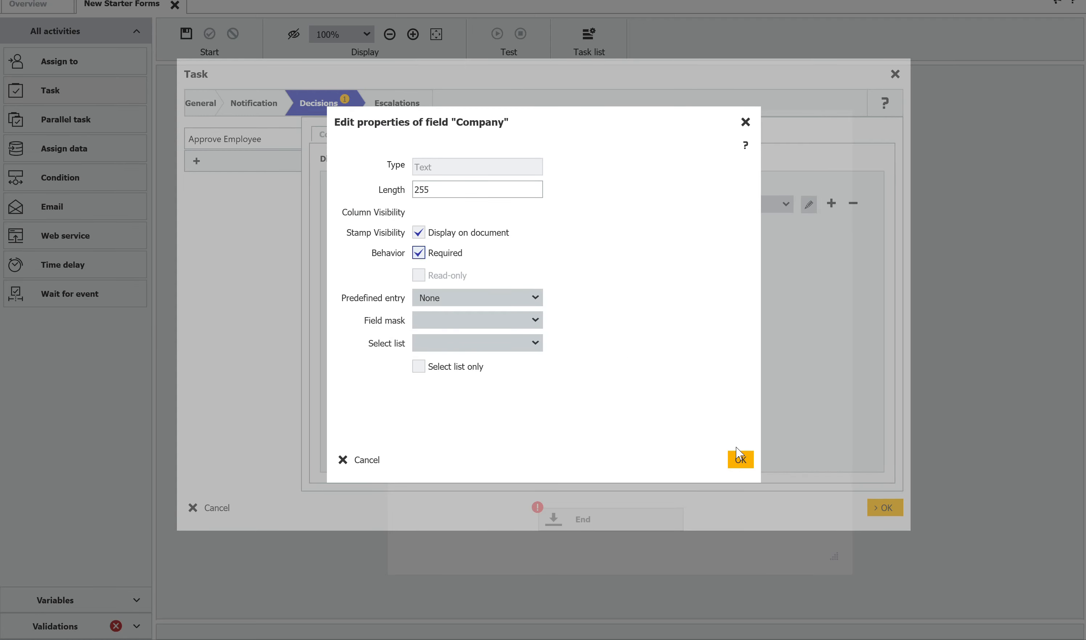
pyautogui.click(741, 460)
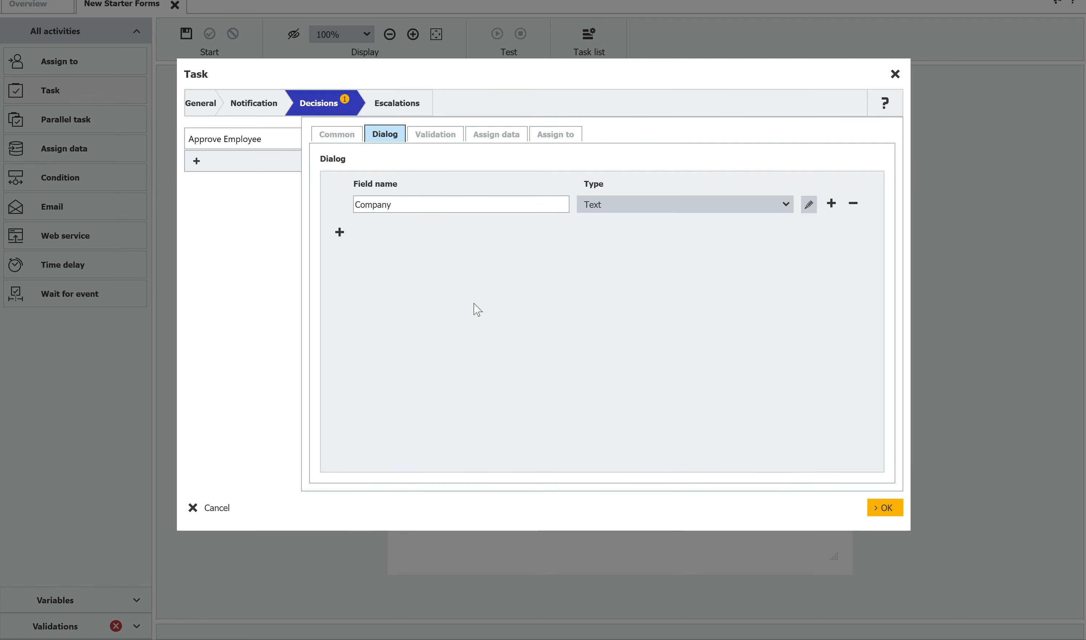
# - Add a field named Salary of type Decimal to the Approve Employee decision's dialog and make it required
pyautogui.click(342, 232)
pyautogui.click(323, 241)
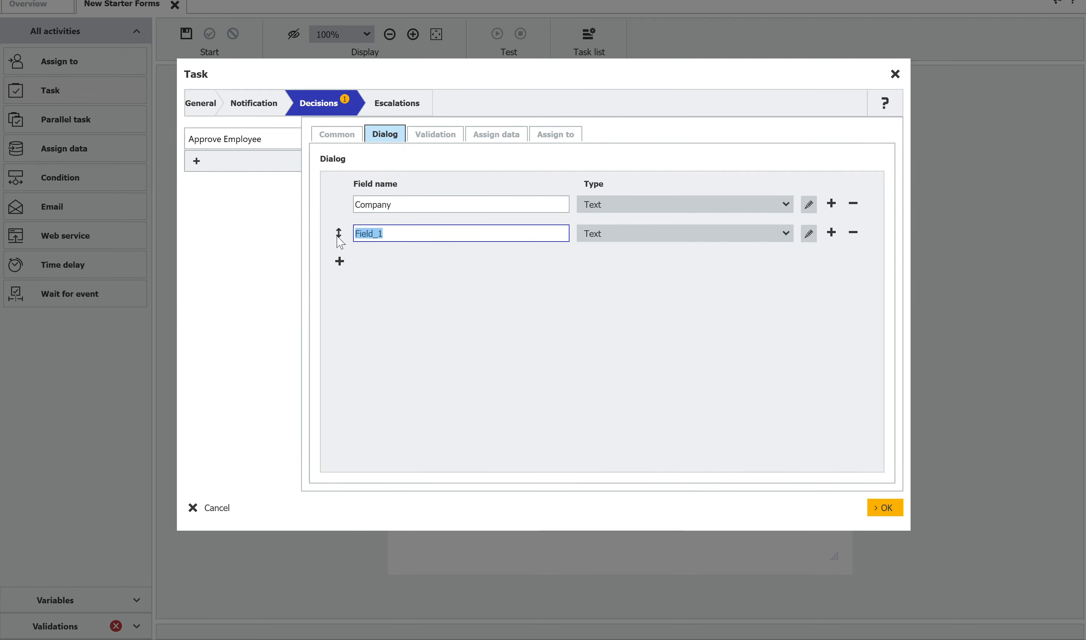
pyautogui.write('Salary')
pyautogui.click(653, 238)
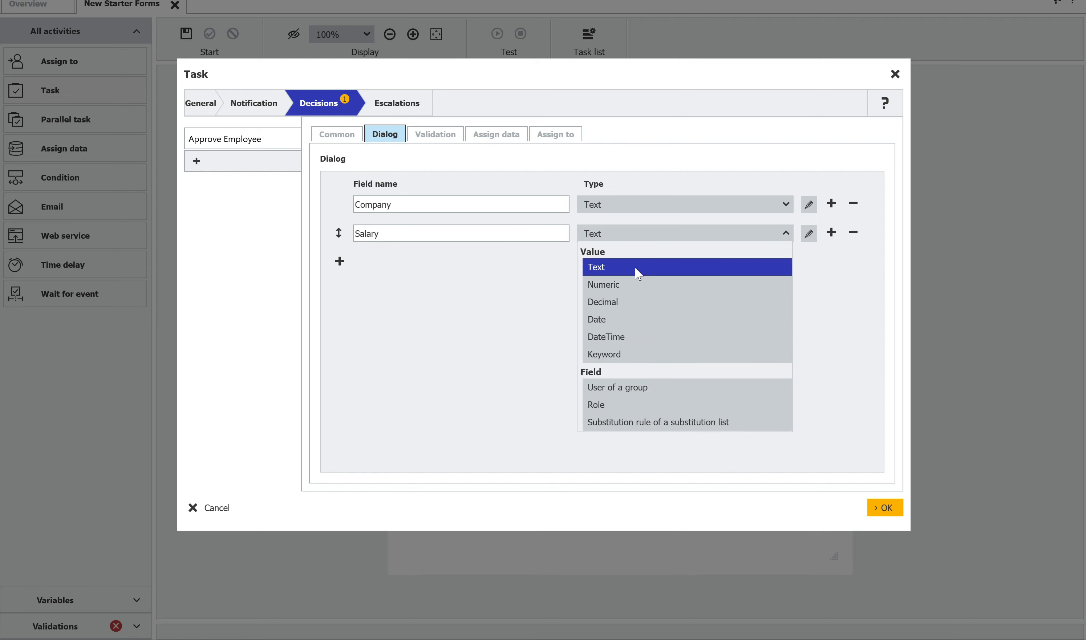
pyautogui.click(625, 302)
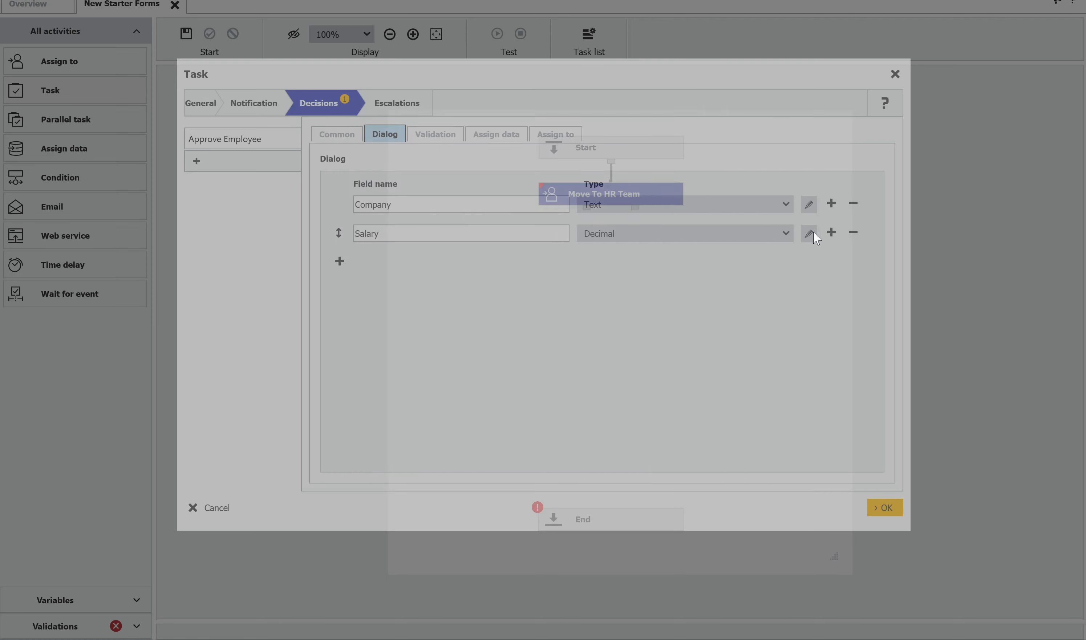
pyautogui.click(814, 233)
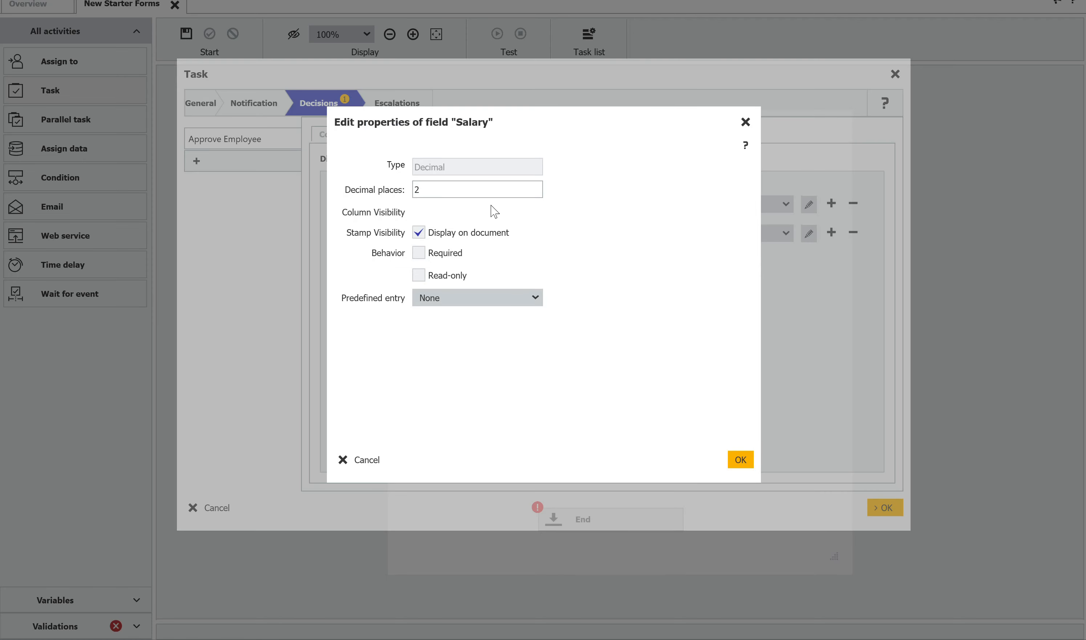
pyautogui.click(420, 257)
pyautogui.click(749, 466)
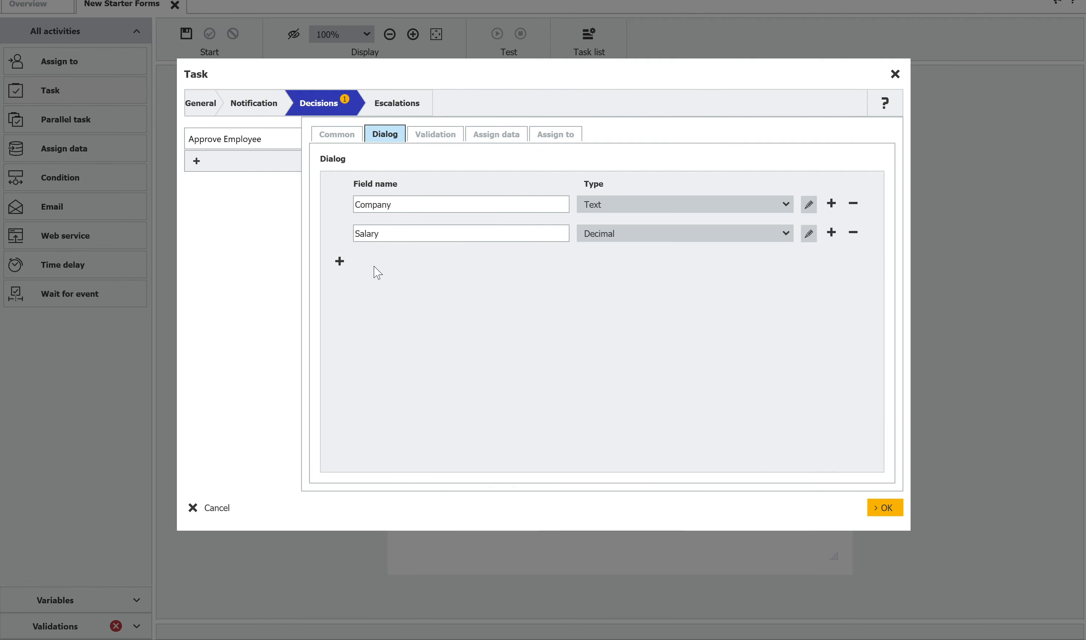
# - Add a text field named Job Title to the Approve Employee decision's dialog and make it required
pyautogui.click(342, 261)
pyautogui.click(327, 266)
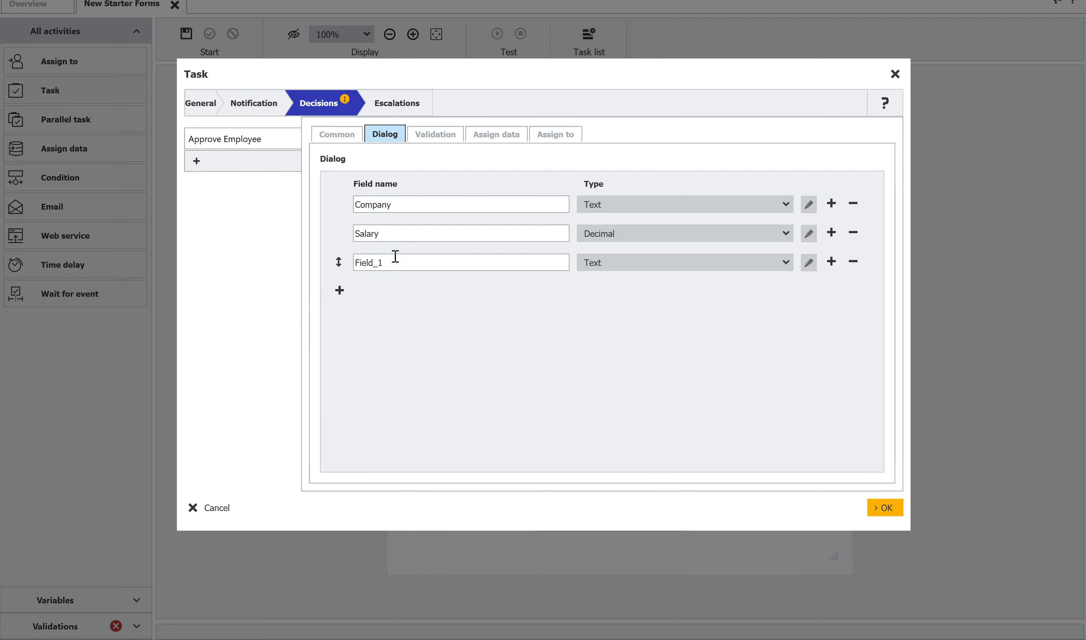
pyautogui.write('Job T')
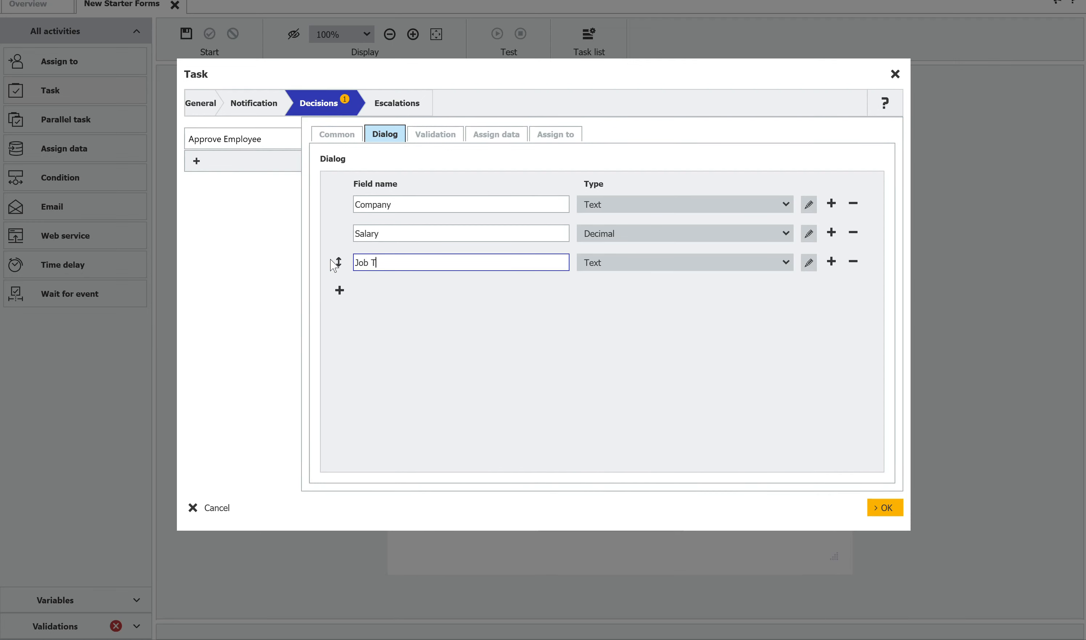
pyautogui.write('itle')
pyautogui.click(809, 262)
pyautogui.click(419, 253)
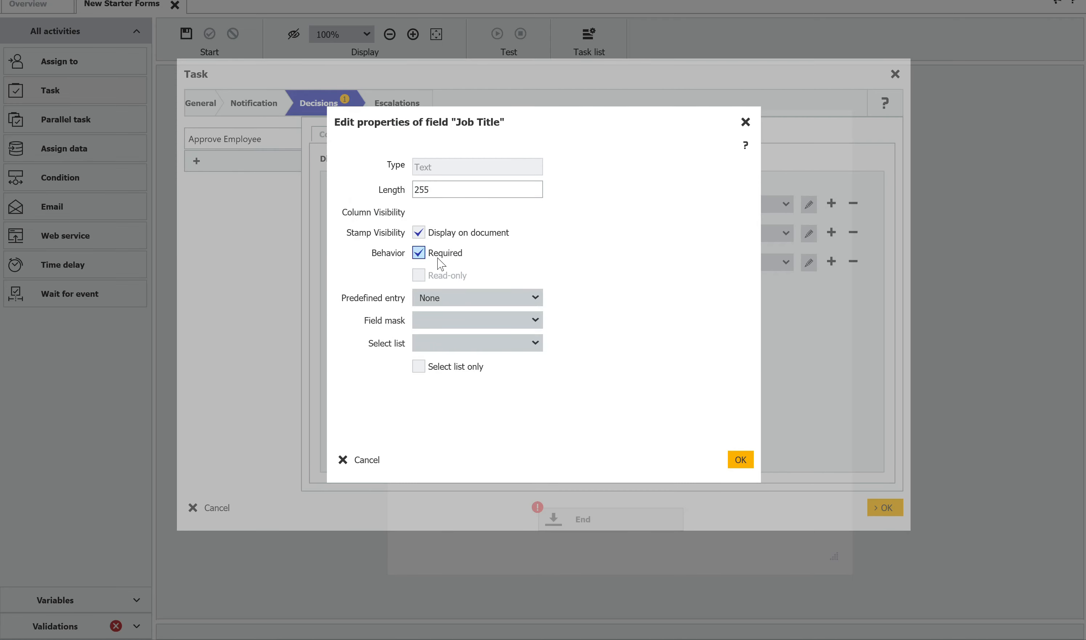
pyautogui.click(741, 459)
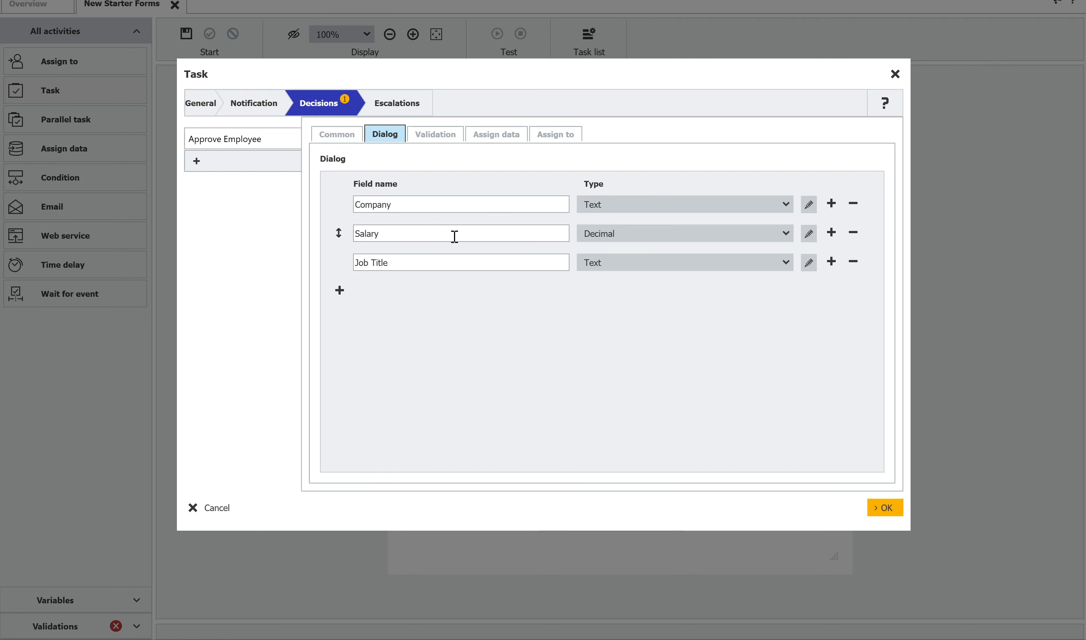
# - Add three data assignments to the Approve Employee decision, each with Index field as the destination type
pyautogui.click(496, 142)
pyautogui.click(337, 257)
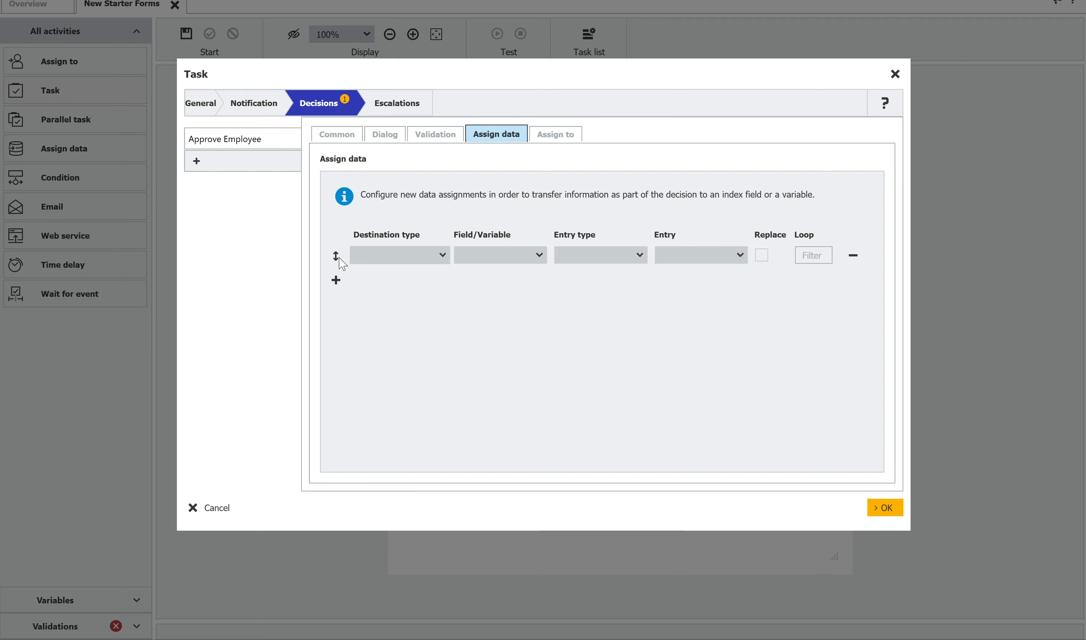
pyautogui.click(338, 281)
pyautogui.click(338, 306)
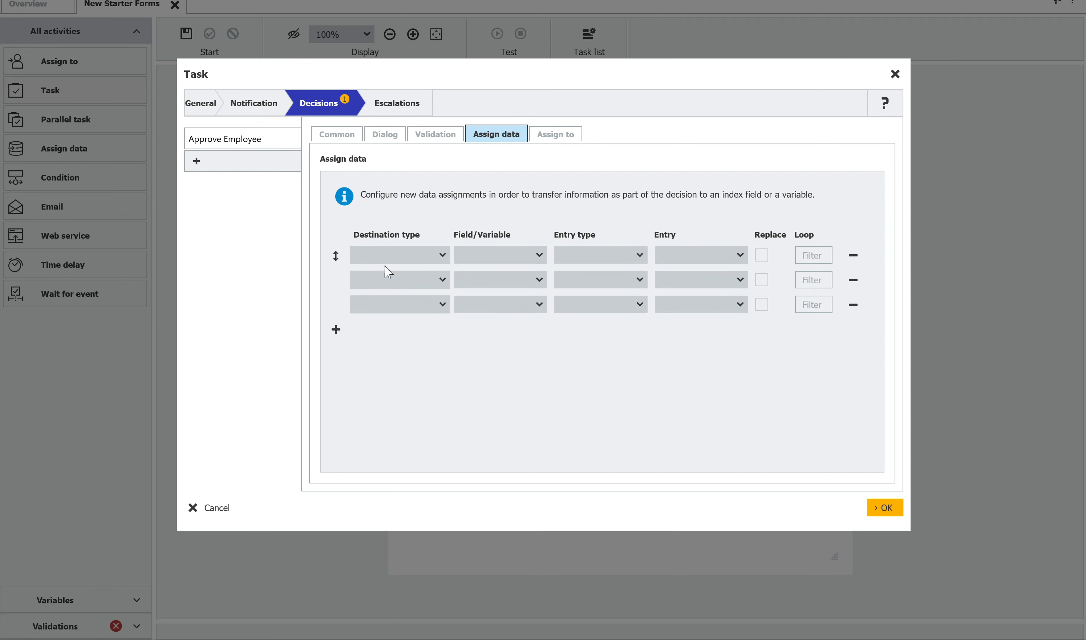
pyautogui.click(394, 258)
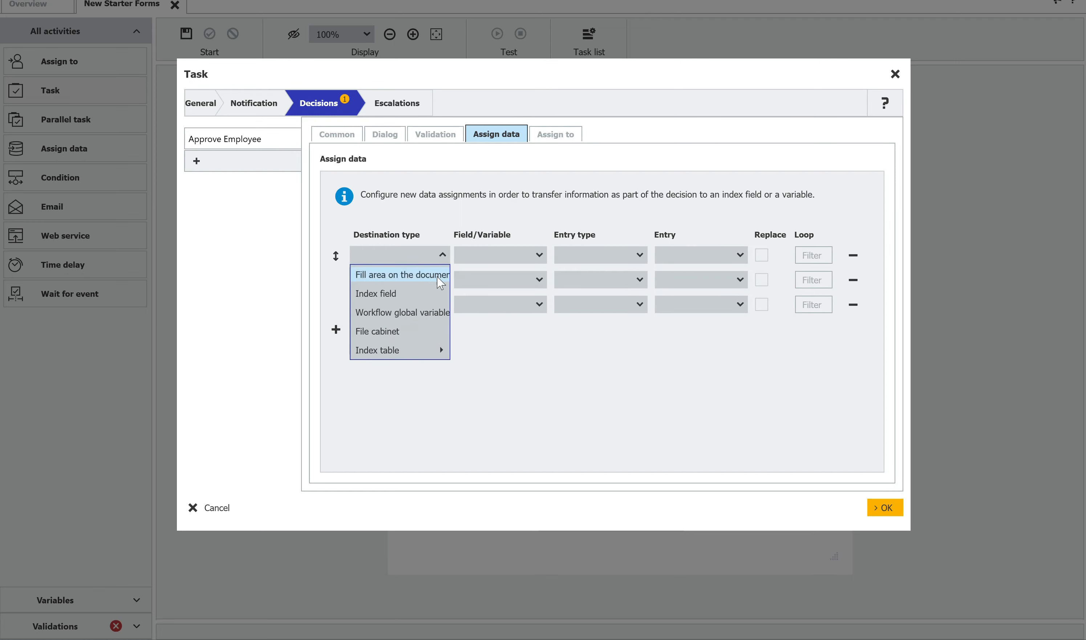
pyautogui.click(382, 294)
pyautogui.click(404, 279)
pyautogui.click(380, 317)
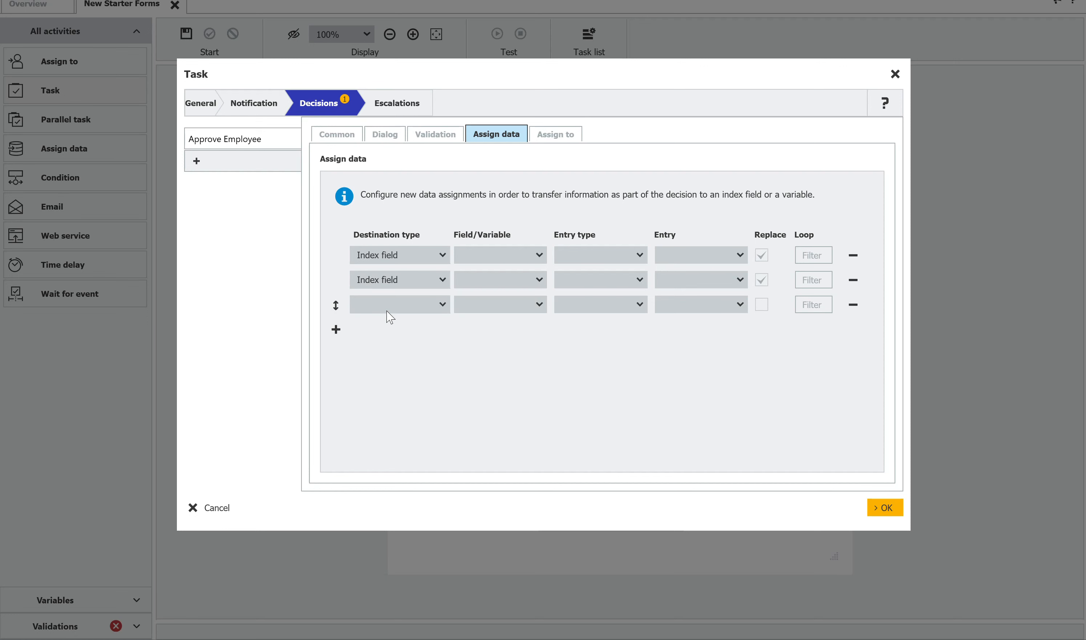
pyautogui.click(387, 305)
pyautogui.click(380, 342)
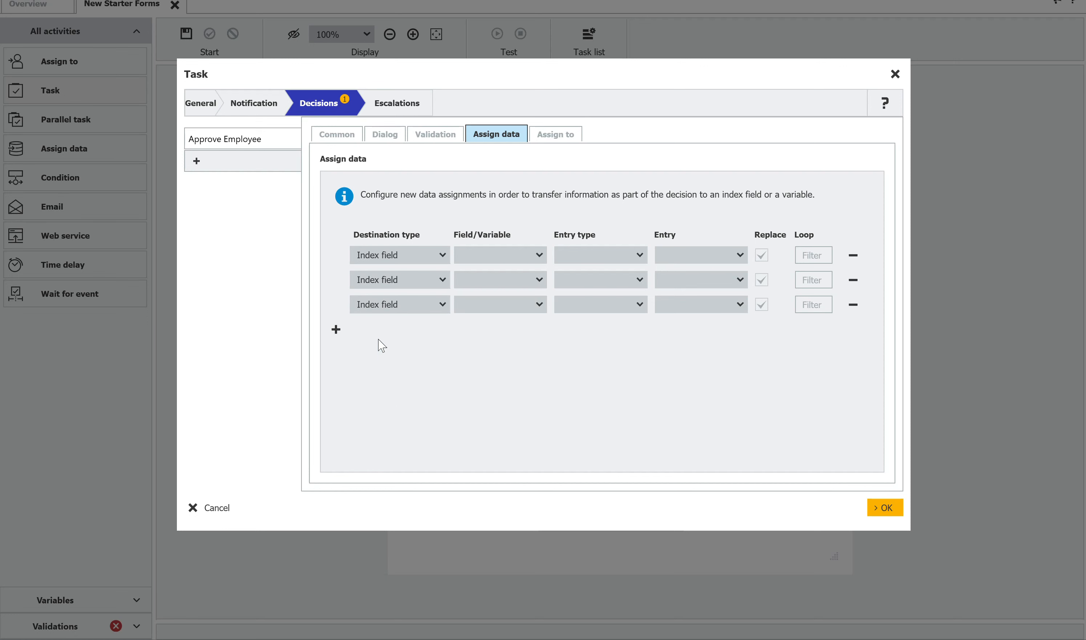
# - Set the destination fields of the three data assignments to Annual Salary, Job Title and Company Name, in that order
pyautogui.click(486, 253)
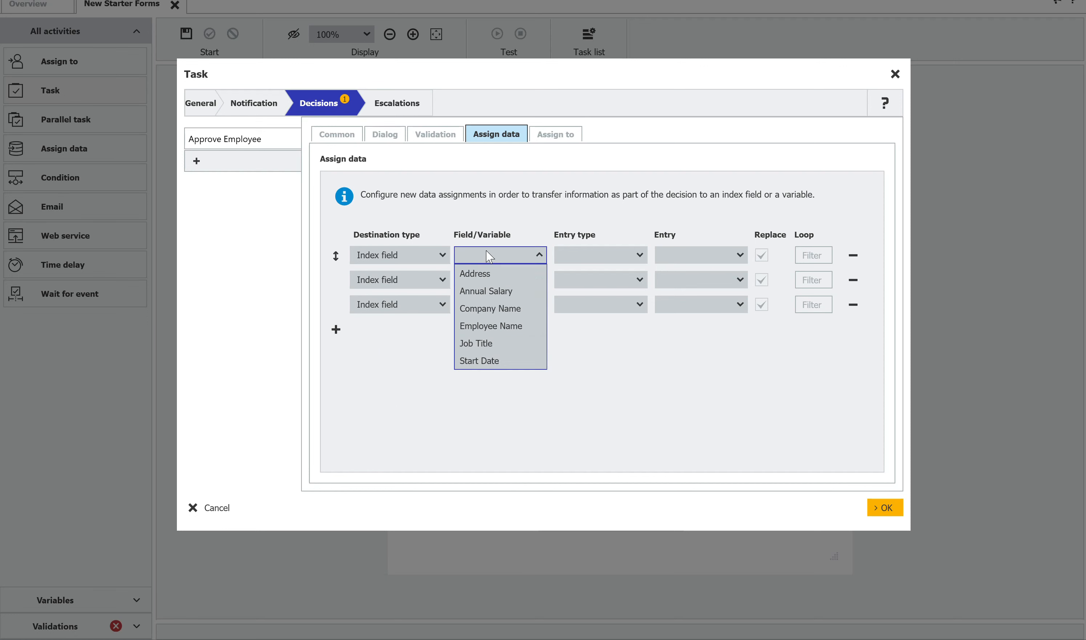
pyautogui.click(494, 291)
pyautogui.click(492, 281)
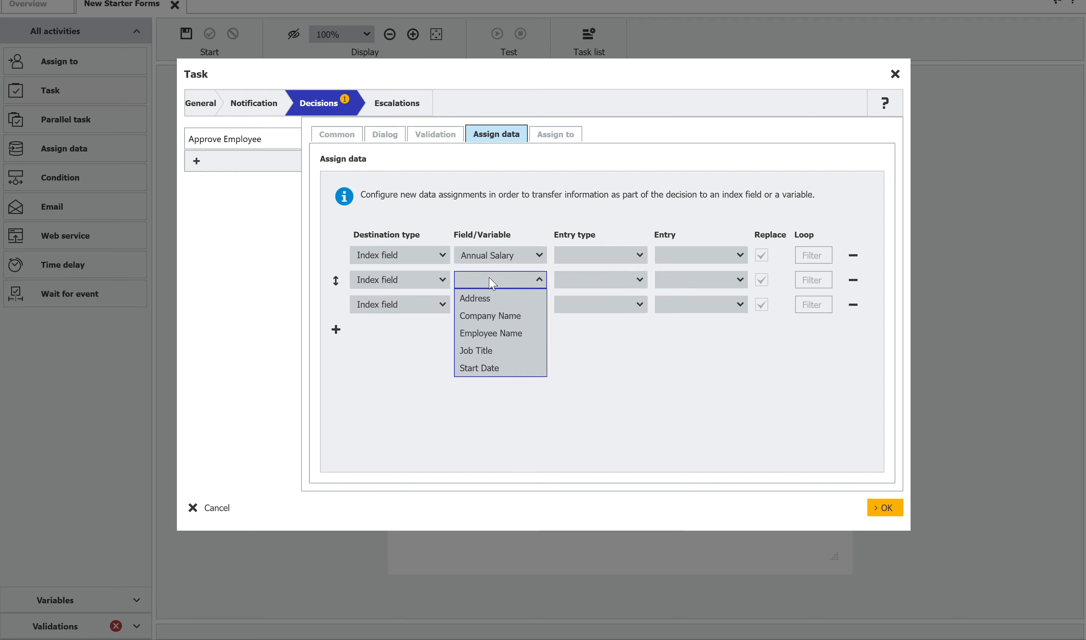
pyautogui.click(486, 351)
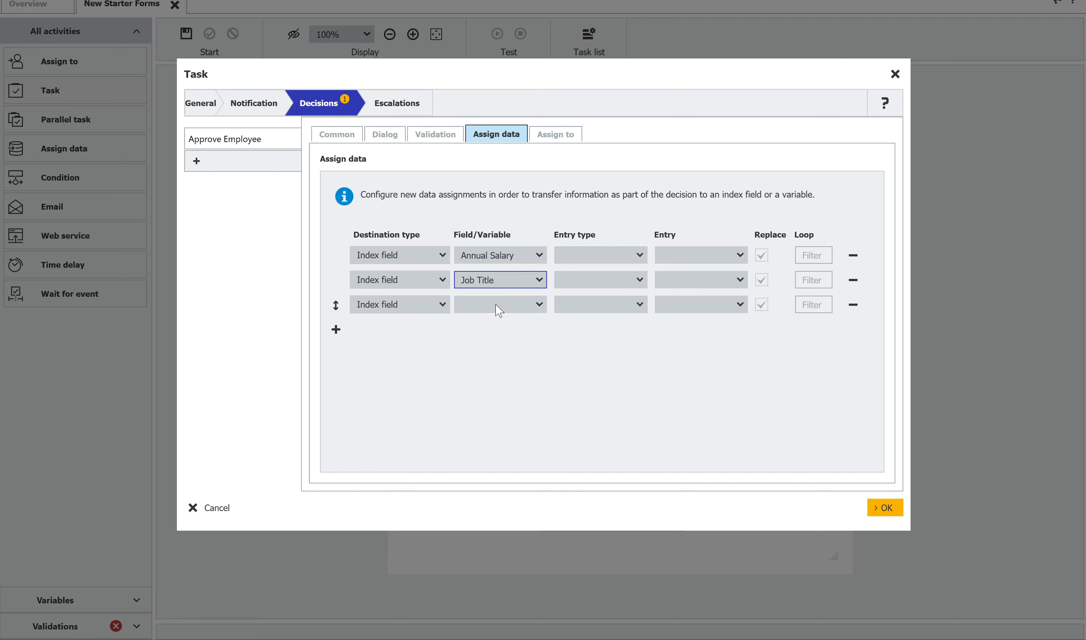
pyautogui.click(495, 308)
pyautogui.click(496, 339)
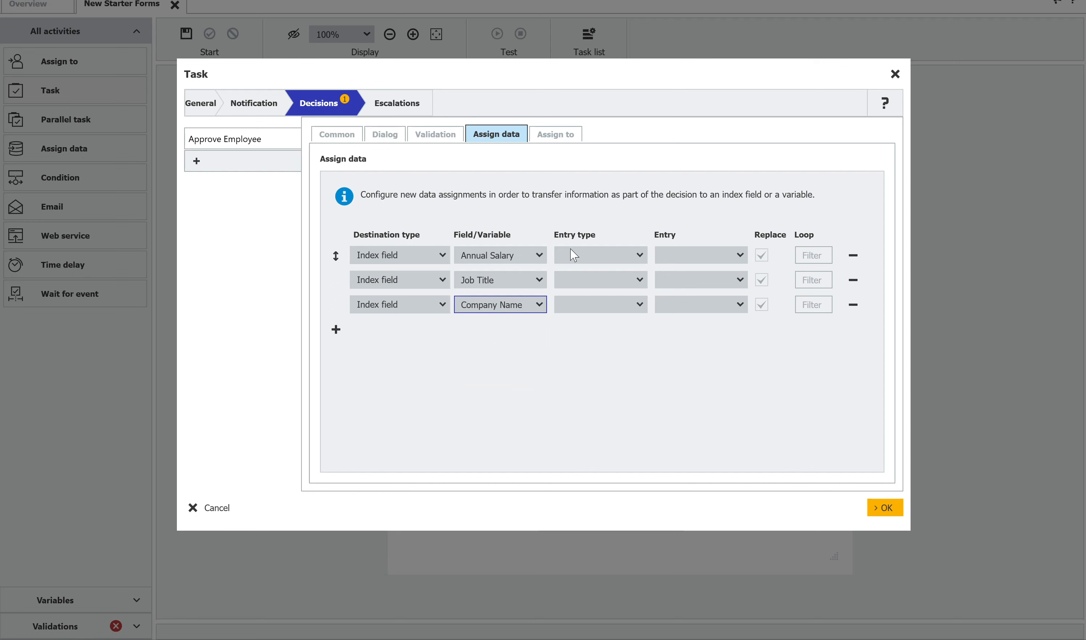
# - Set the entry type of all three data assignments to Workflow field
pyautogui.click(597, 257)
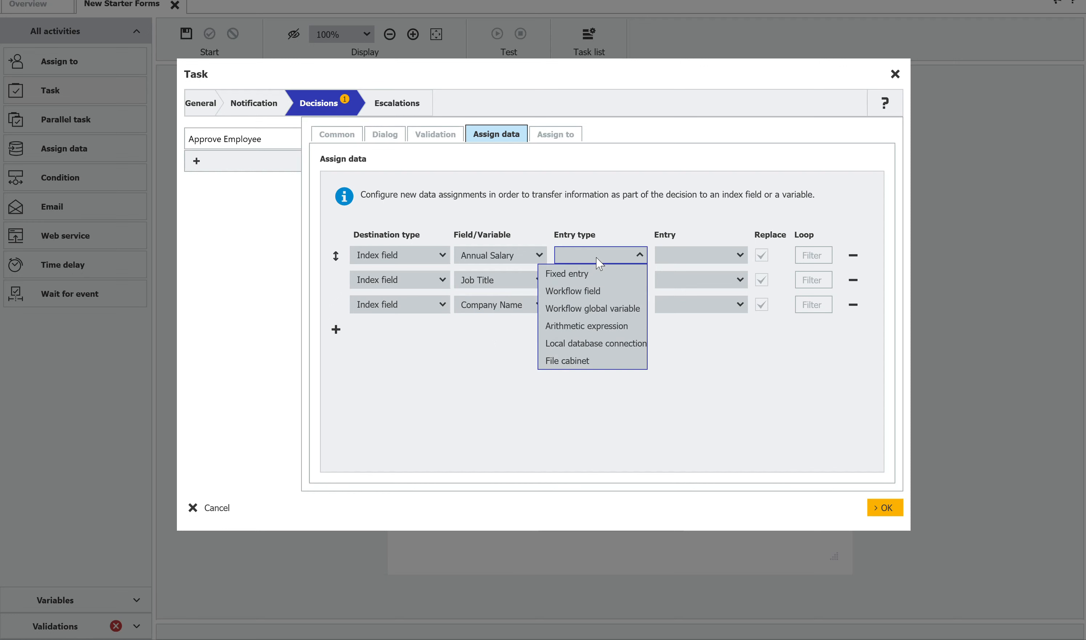
pyautogui.click(597, 291)
pyautogui.click(598, 280)
pyautogui.click(594, 316)
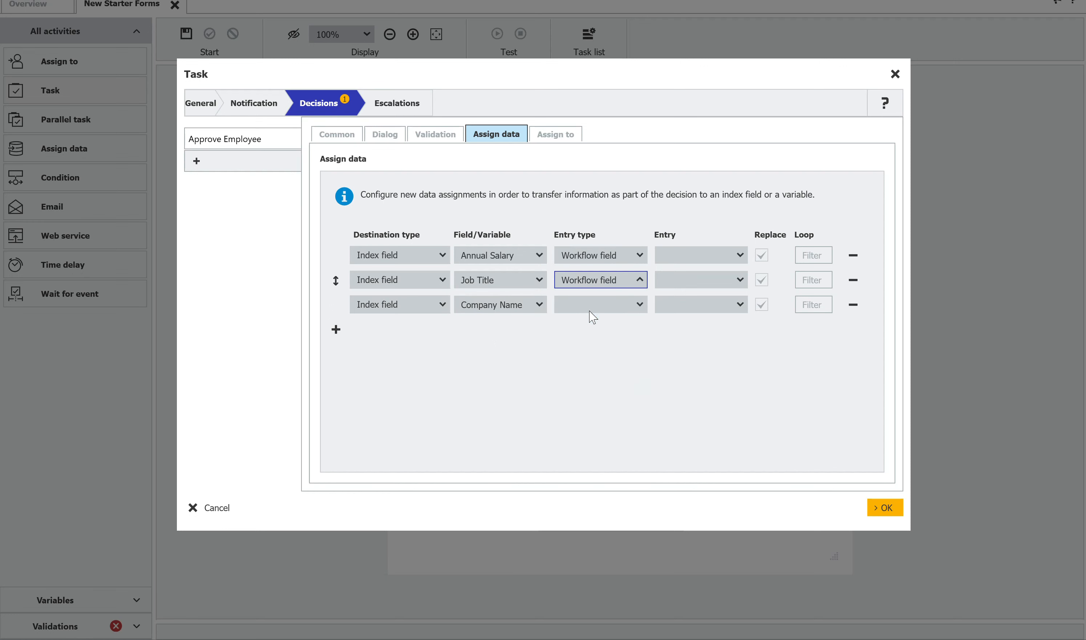
pyautogui.click(596, 303)
pyautogui.click(587, 339)
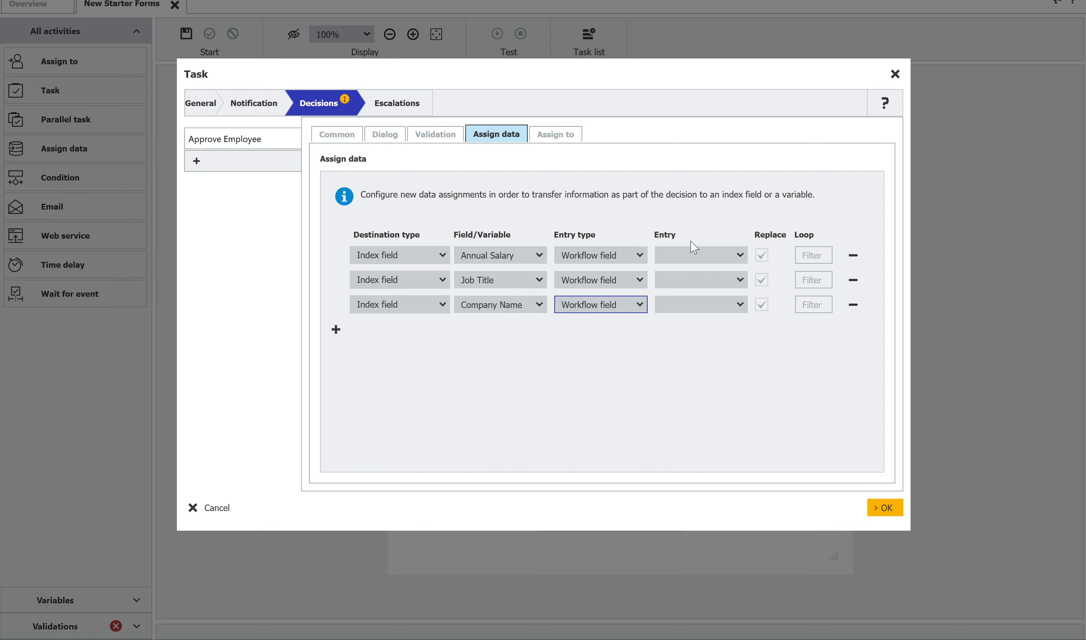
# - Assign the Salary, Job Title and Company entries to the matching index fields and confirm the task settings
pyautogui.click(699, 249)
pyautogui.click(690, 274)
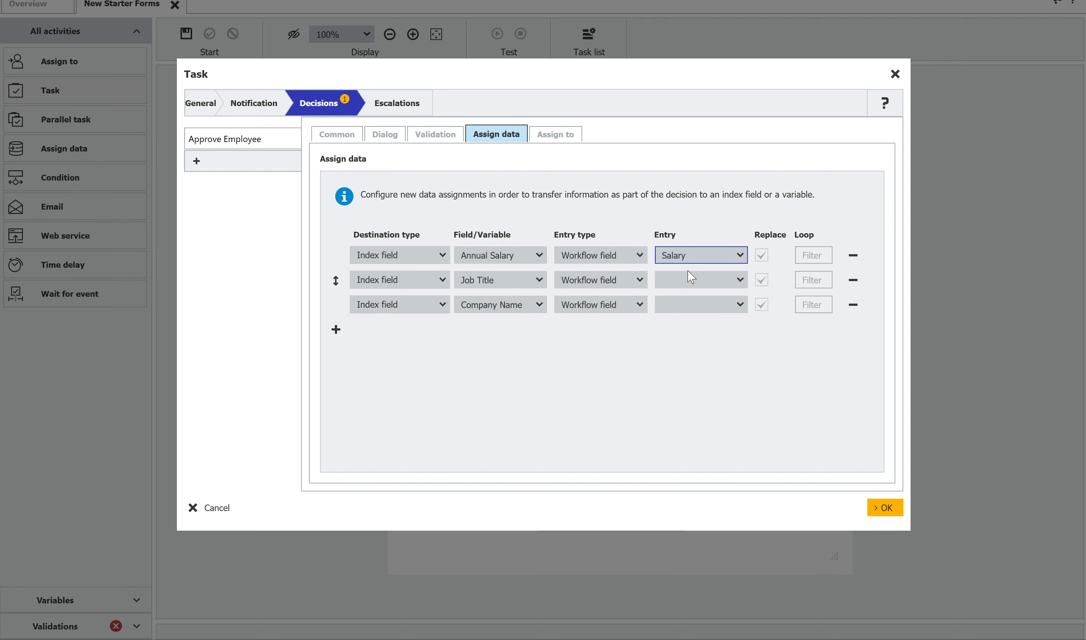
pyautogui.click(688, 277)
pyautogui.click(688, 315)
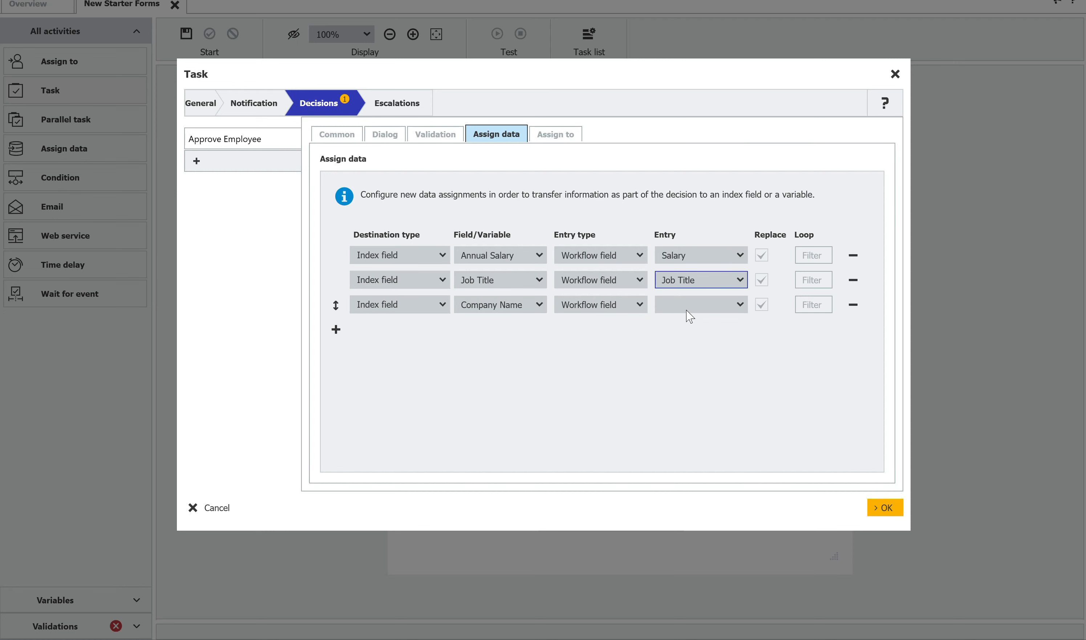
pyautogui.click(686, 307)
pyautogui.click(684, 324)
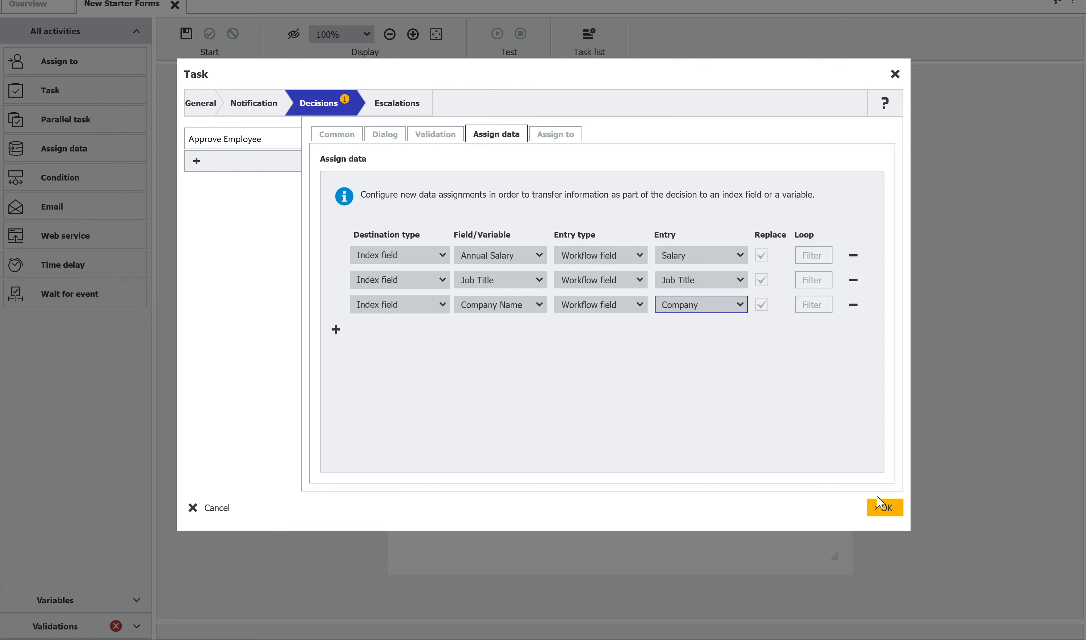
pyautogui.click(885, 508)
# - Connect the Move To HR Team activity to the new starter form task using the OK path
pyautogui.moveTo(587, 209); pyautogui.dragTo(581, 261)
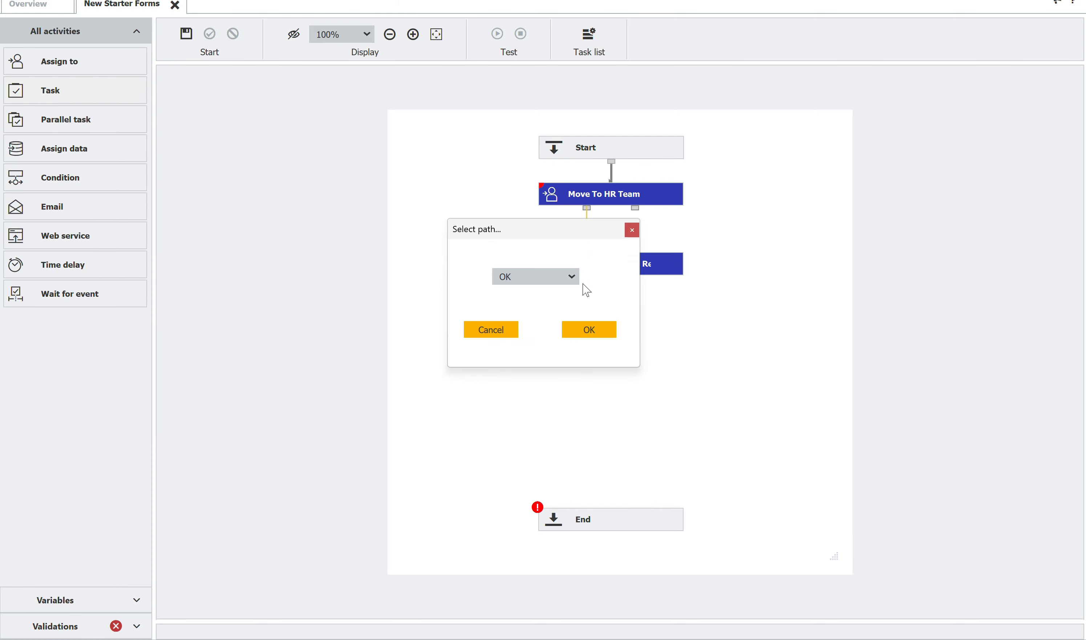
pyautogui.click(588, 331)
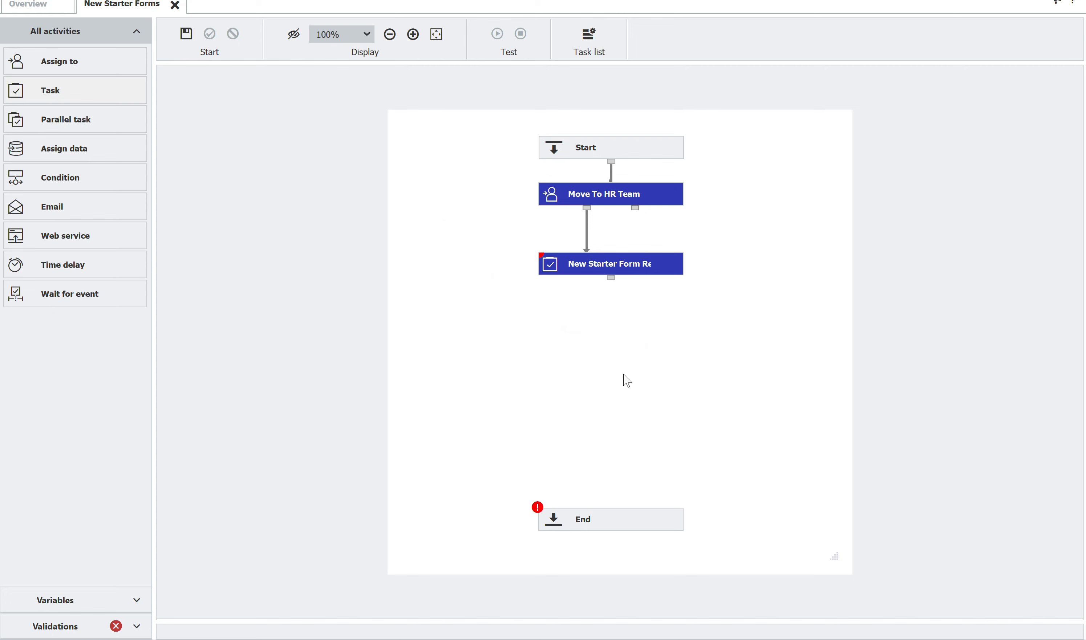
# - Add a web service activity below the new starter form task, name it Create Contract and select Make.com as its web service
pyautogui.click(78, 241)
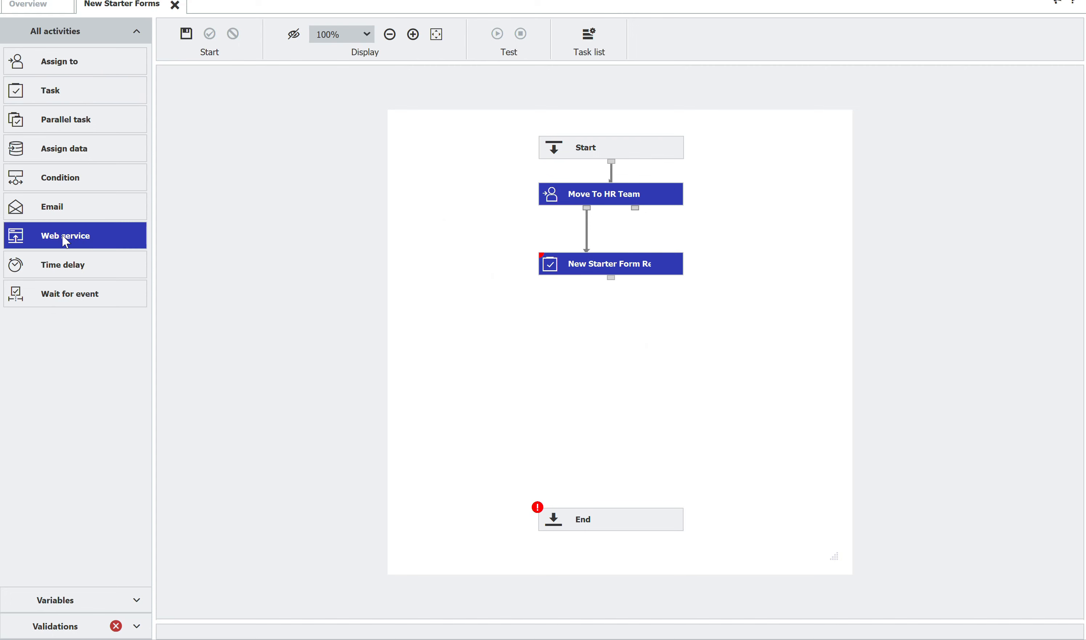
pyautogui.moveTo(64, 237); pyautogui.dragTo(606, 354)
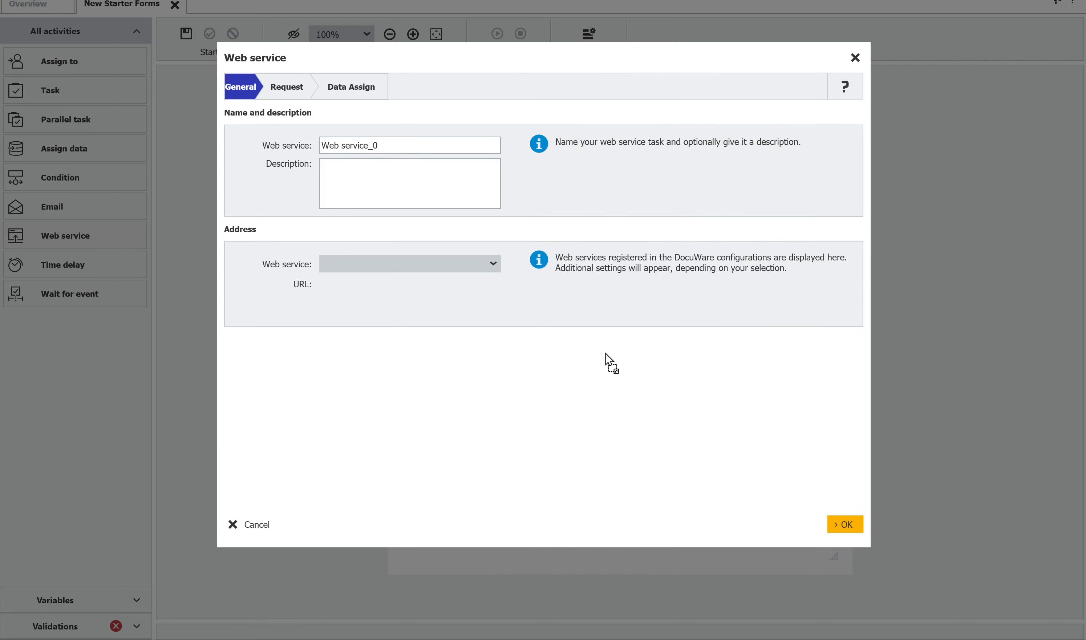
pyautogui.moveTo(397, 149); pyautogui.dragTo(271, 146)
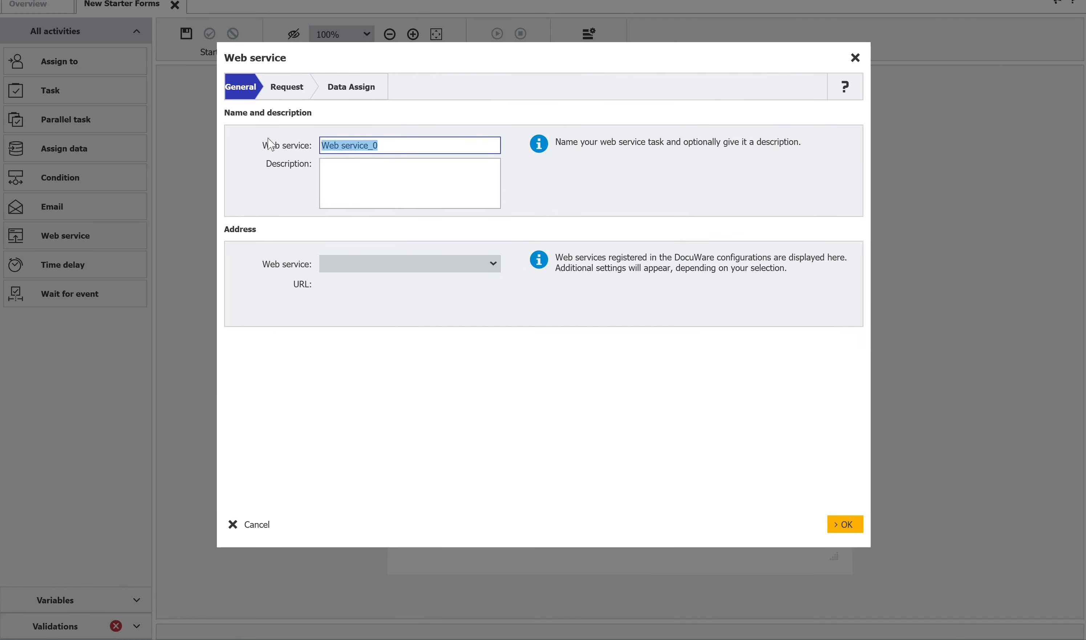
pyautogui.write('Create Contract')
pyautogui.click(394, 266)
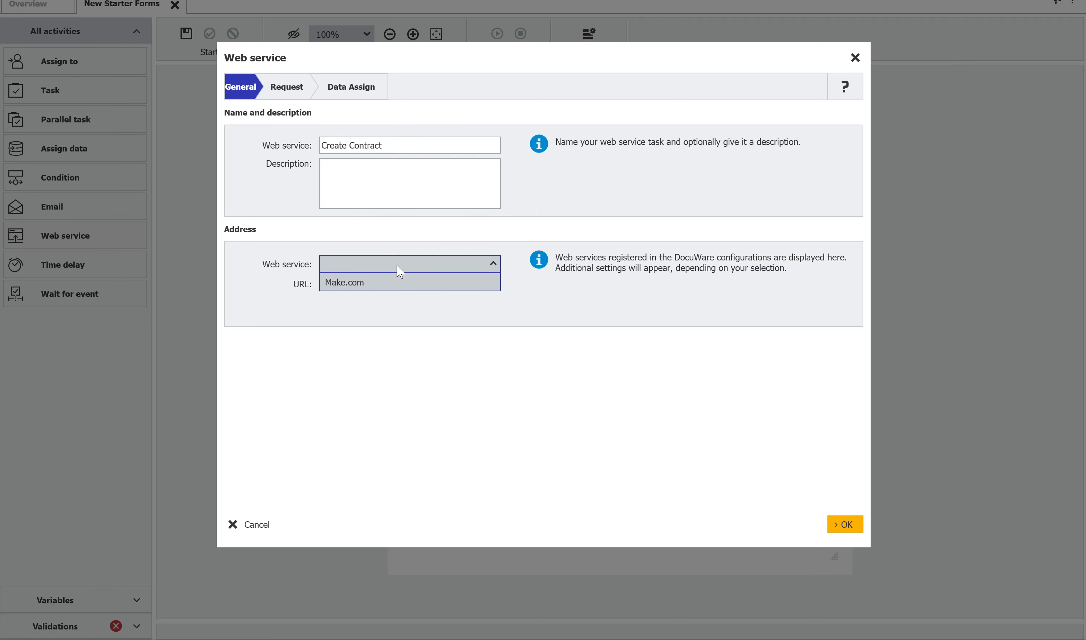
pyautogui.click(367, 290)
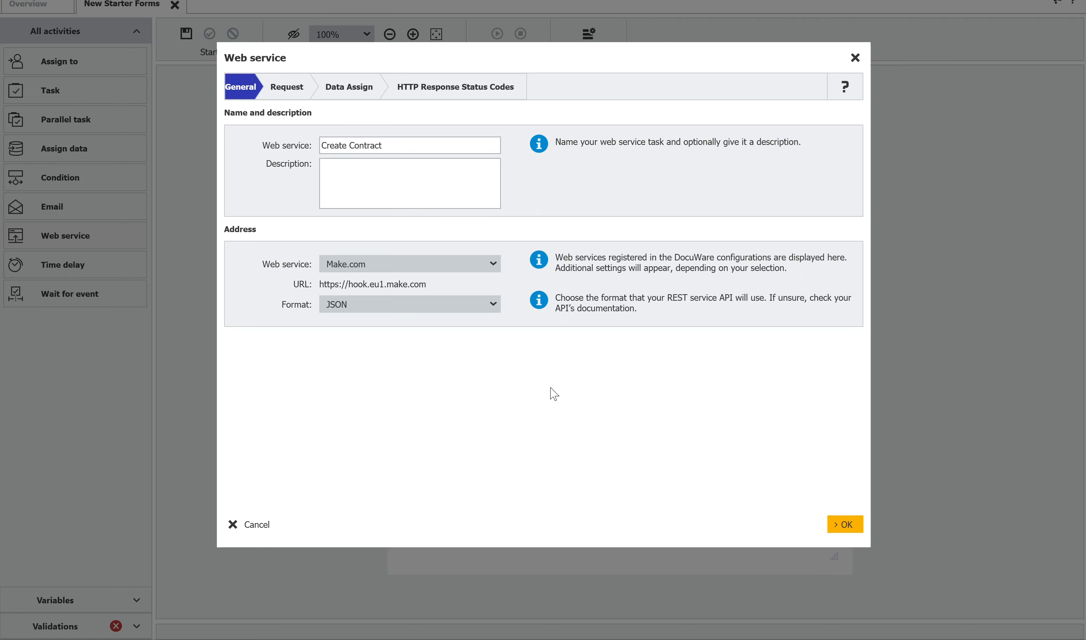
# - Set the request method of the Create Contract web service to POST
pyautogui.click(292, 93)
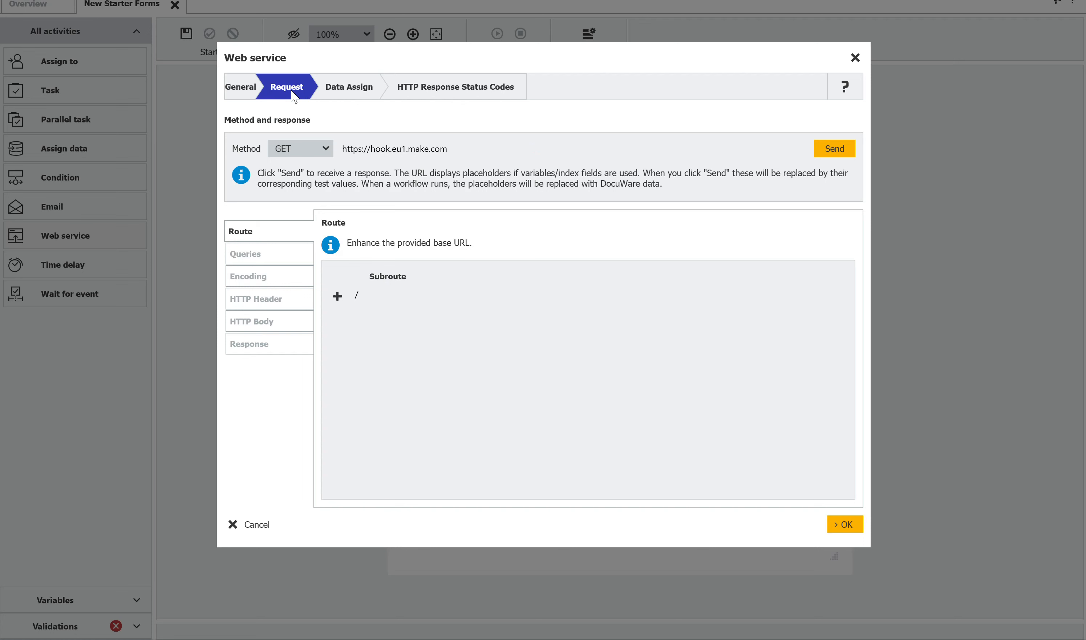
pyautogui.click(317, 148)
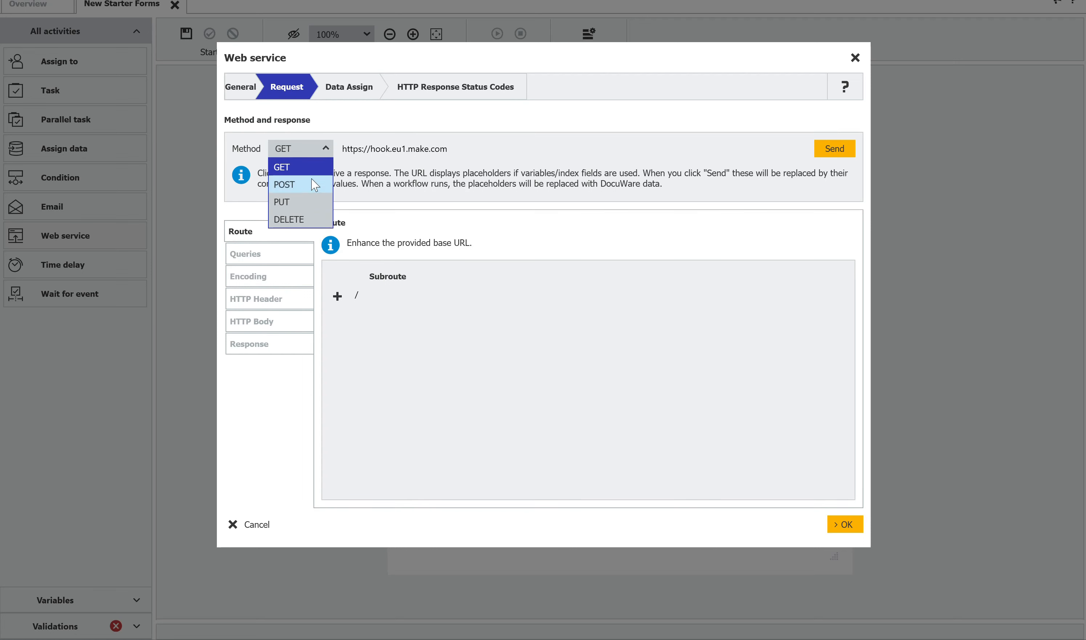
pyautogui.click(303, 184)
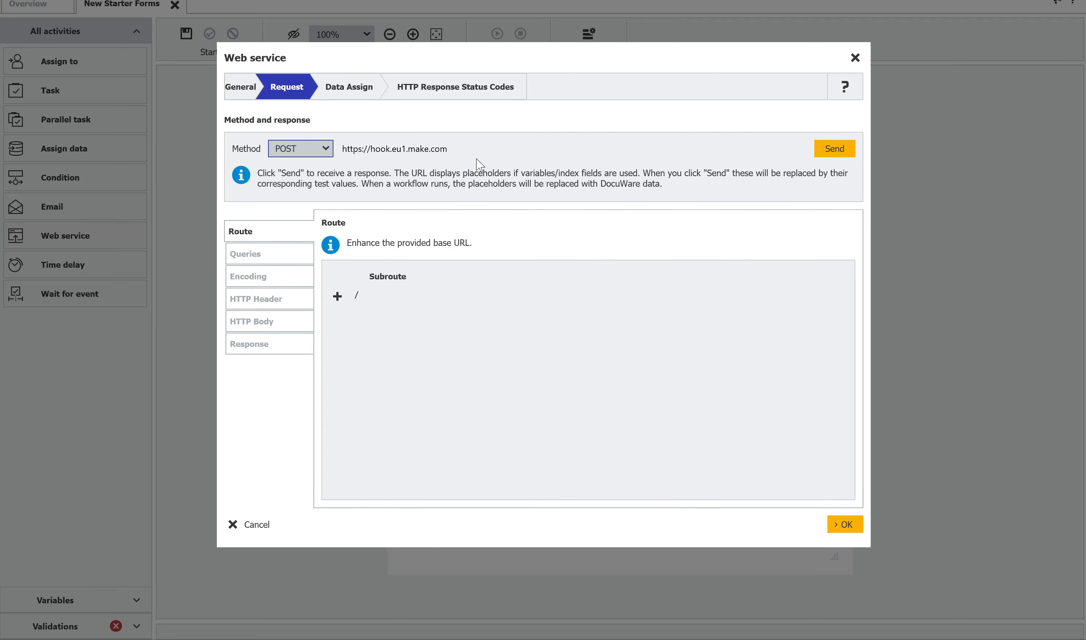
# - Start a JSON object in the web service's HTTP body with the key "COMPANY_NAME"
pyautogui.click(262, 323)
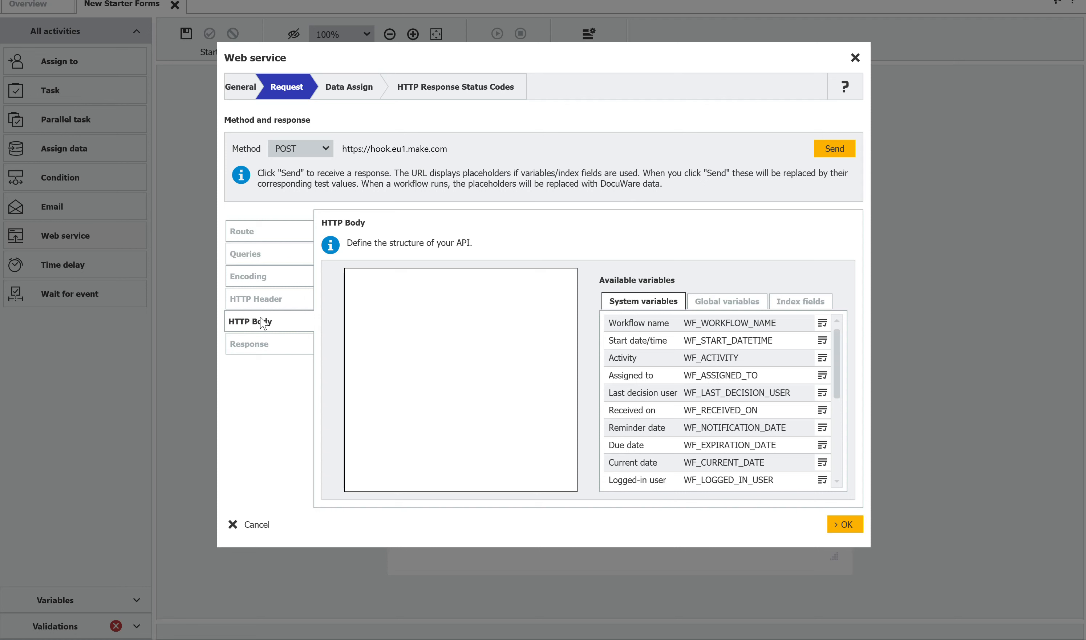
pyautogui.click(404, 298)
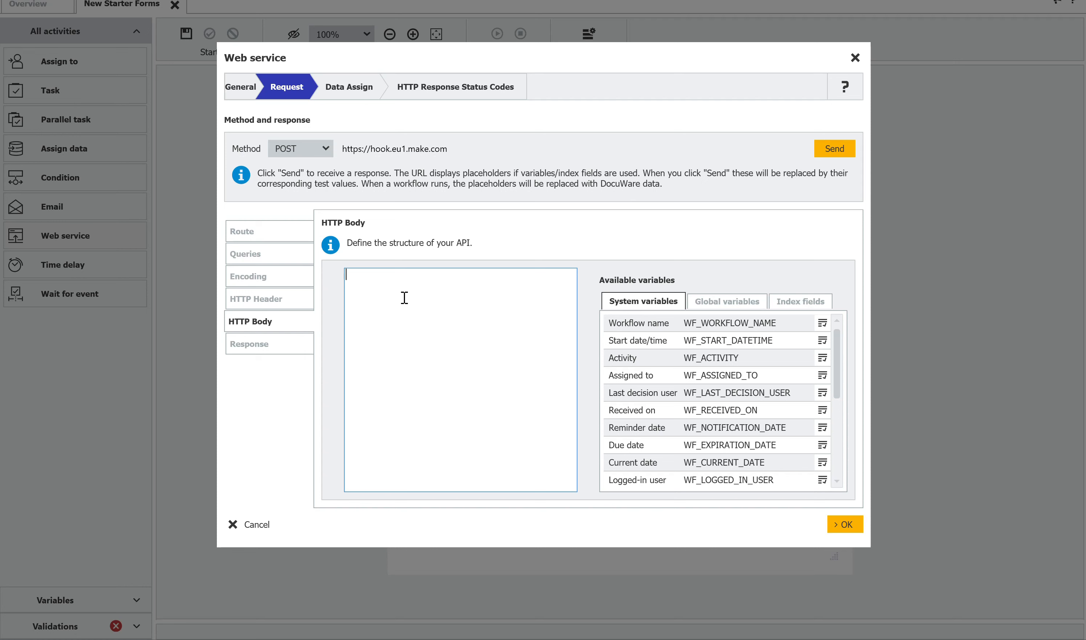
pyautogui.write('{')
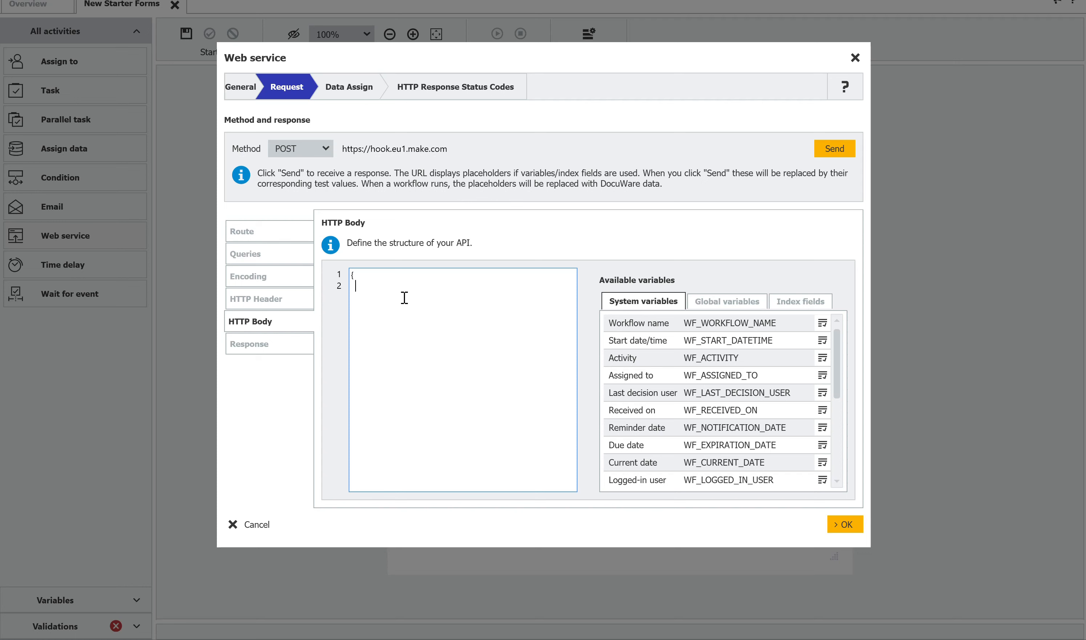
pyautogui.write('"COMPANY_NAME":')
# - Set the COMPANY_NAME value to the Company Name index field variable DW_COMPANY_NAME and close the JSON object
pyautogui.click(800, 303)
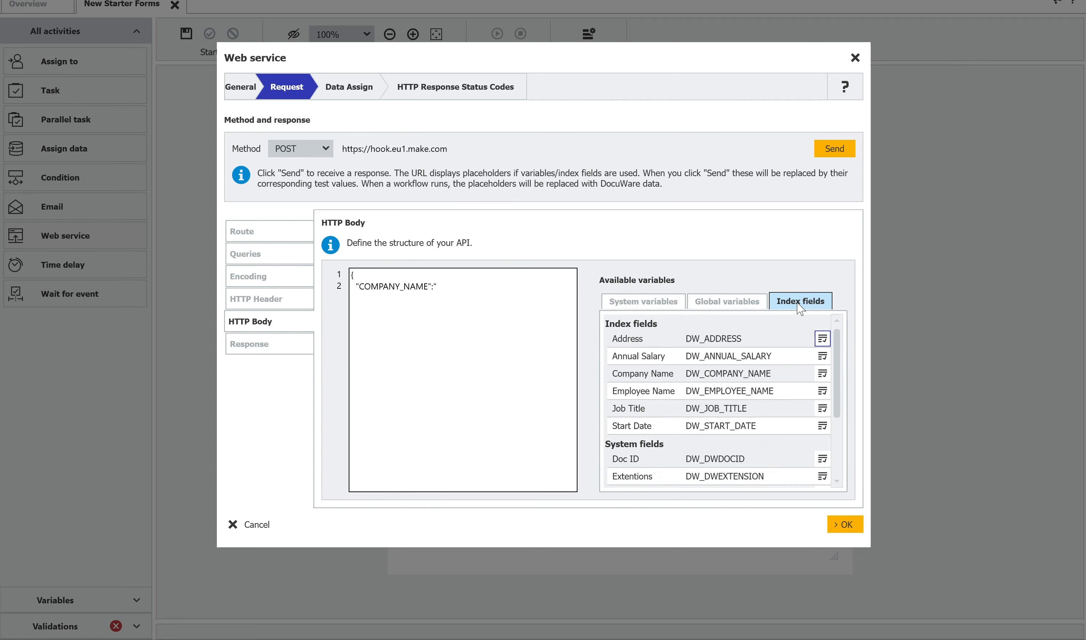
pyautogui.doubleClick(662, 375)
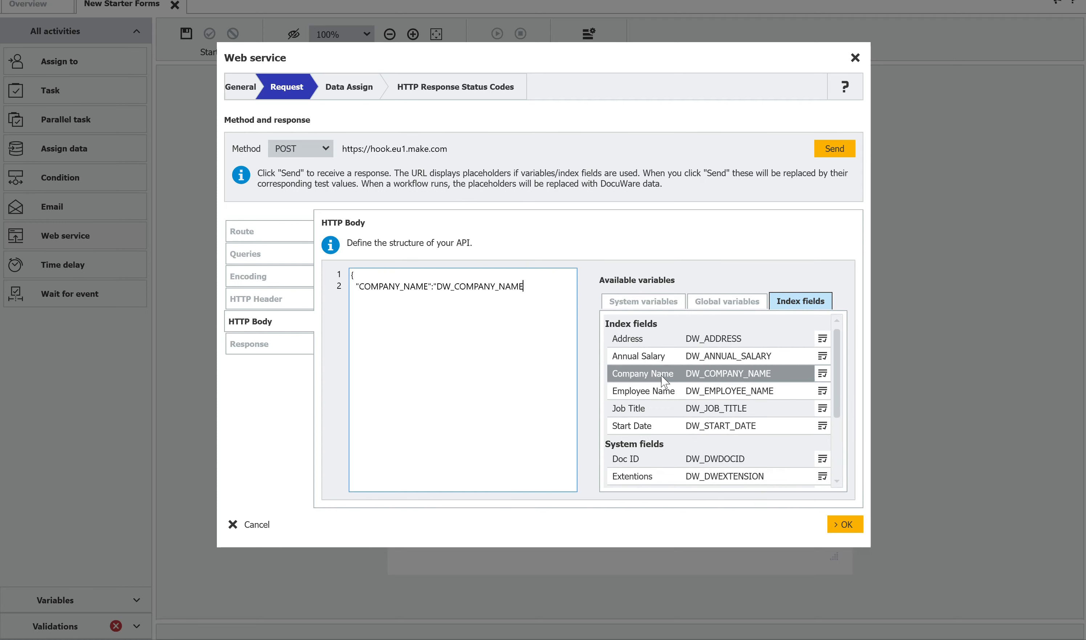
pyautogui.write('",')
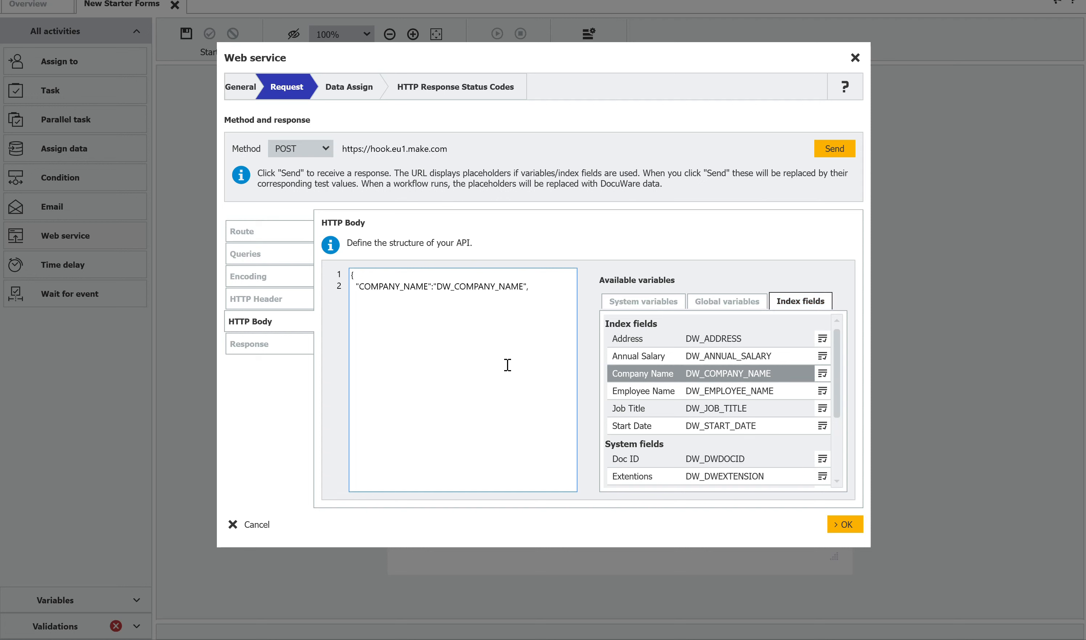
pyautogui.press('Return')
pyautogui.write('}')
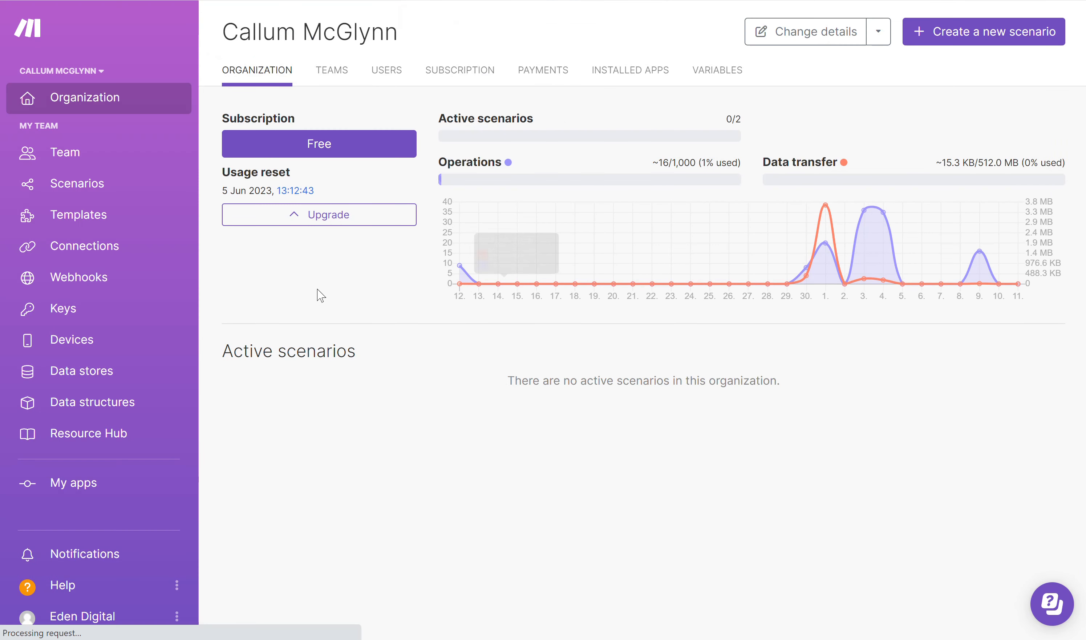
# - Create a new scenario in Make and name it Create Contract
pyautogui.click(955, 44)
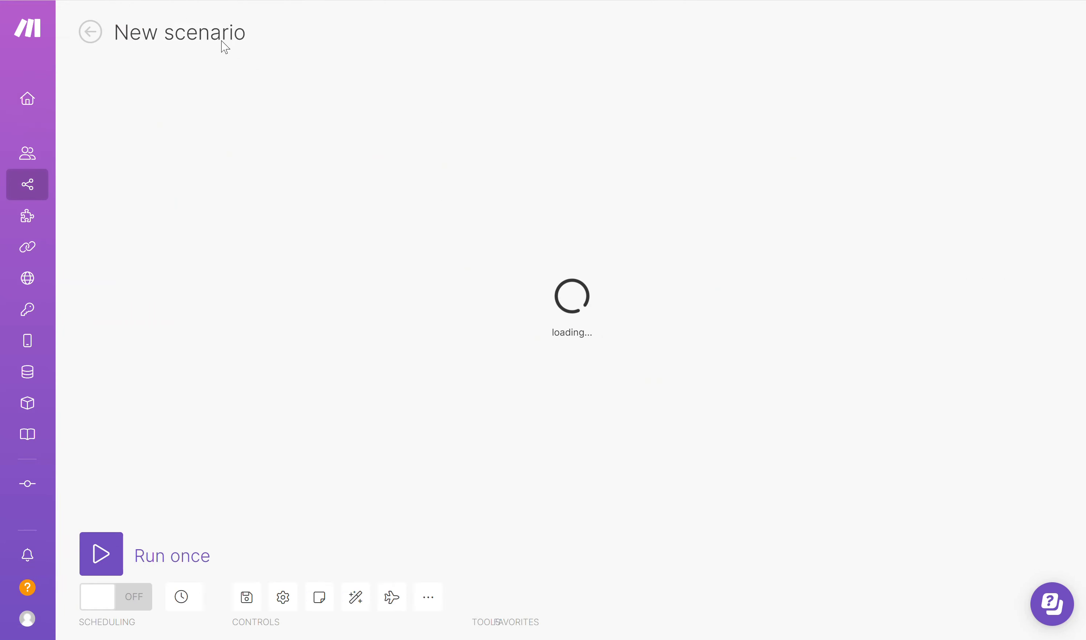
pyautogui.doubleClick(175, 35)
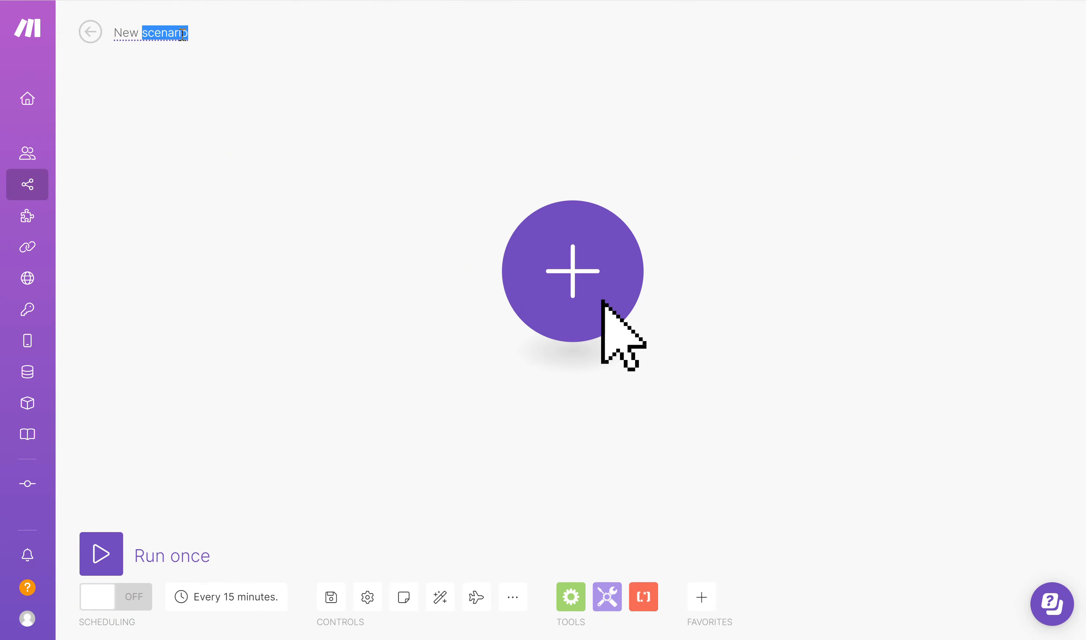
pyautogui.press('BackSpace')
pyautogui.press('BackSpace')
pyautogui.press('BackSpace')
pyautogui.press('BackSpace')
pyautogui.press('BackSpace')
pyautogui.write('Create E')
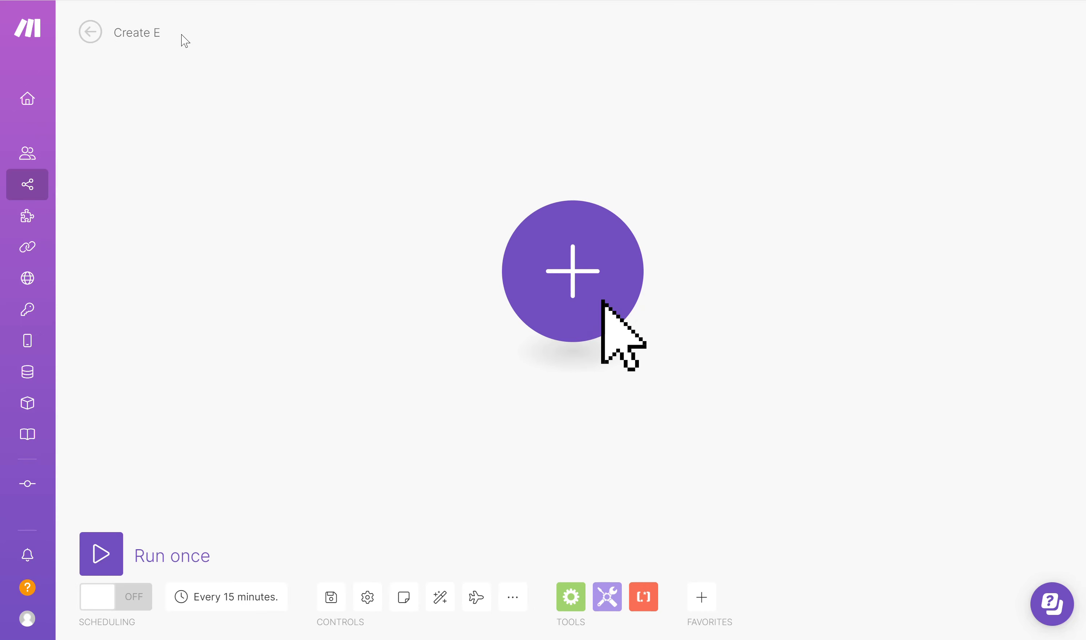
pyautogui.press('BackSpace')
pyautogui.write('Contact')
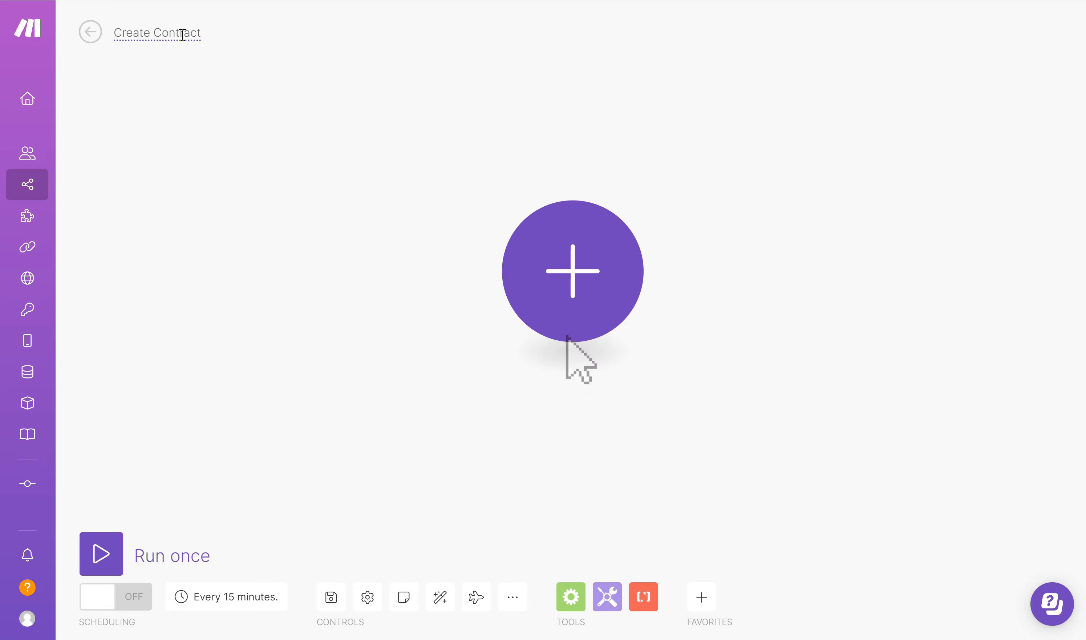
# - Add a Webhooks module with the Custom webhook trigger as the first module of the scenario
pyautogui.click(587, 291)
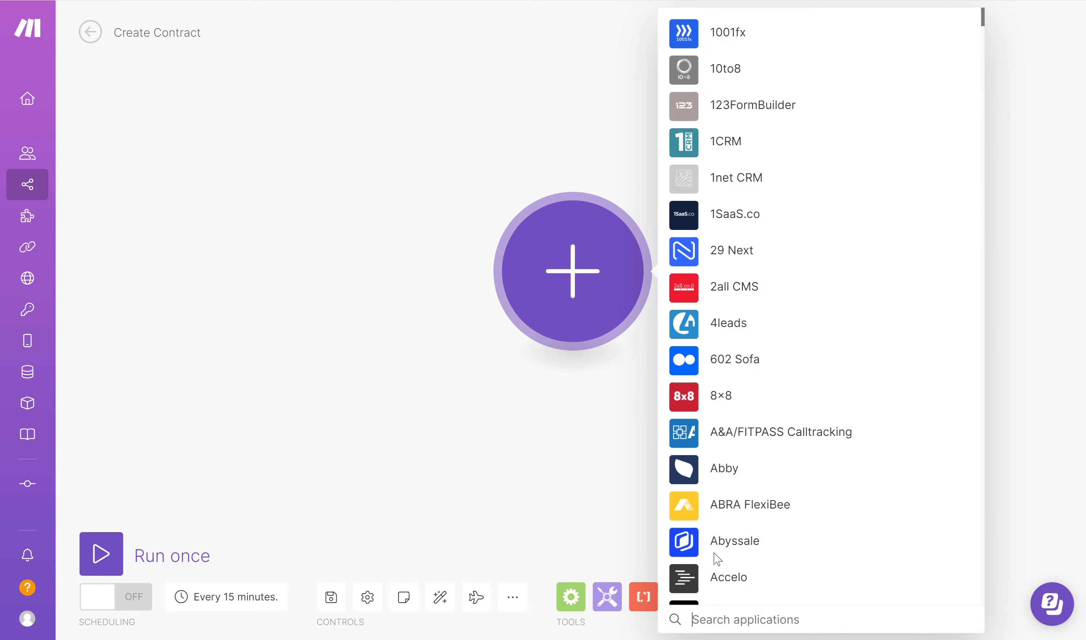
pyautogui.write('Webh')
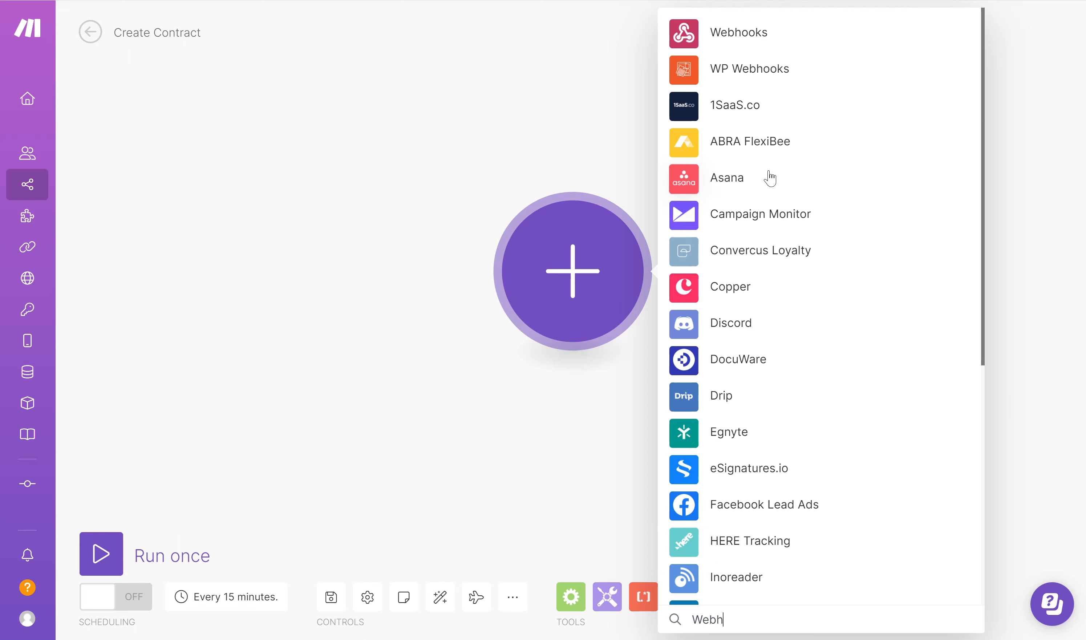
pyautogui.click(738, 35)
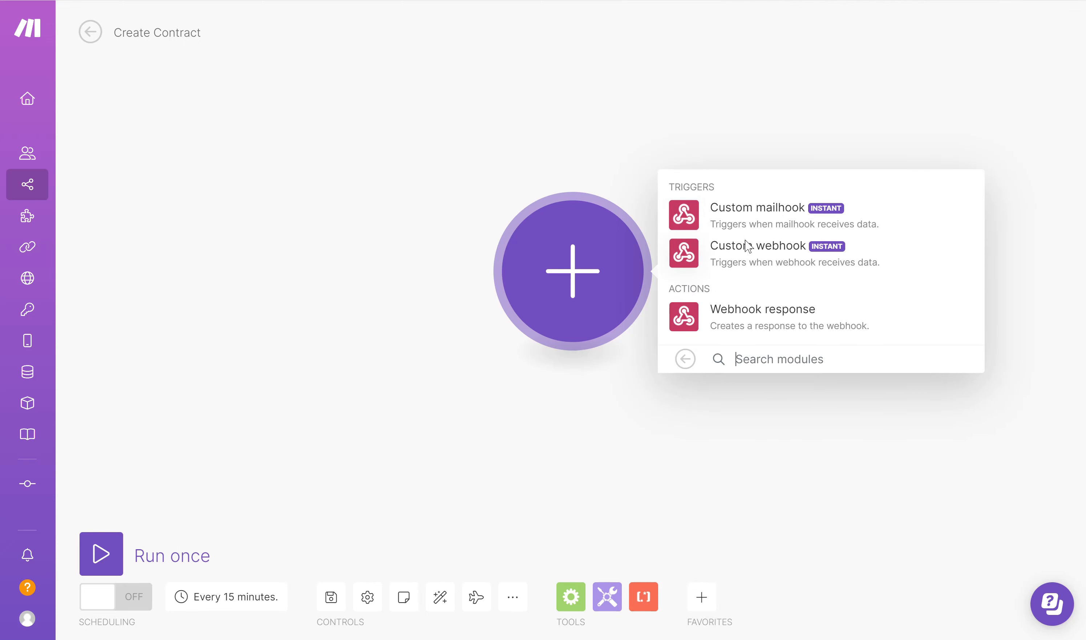
pyautogui.click(750, 260)
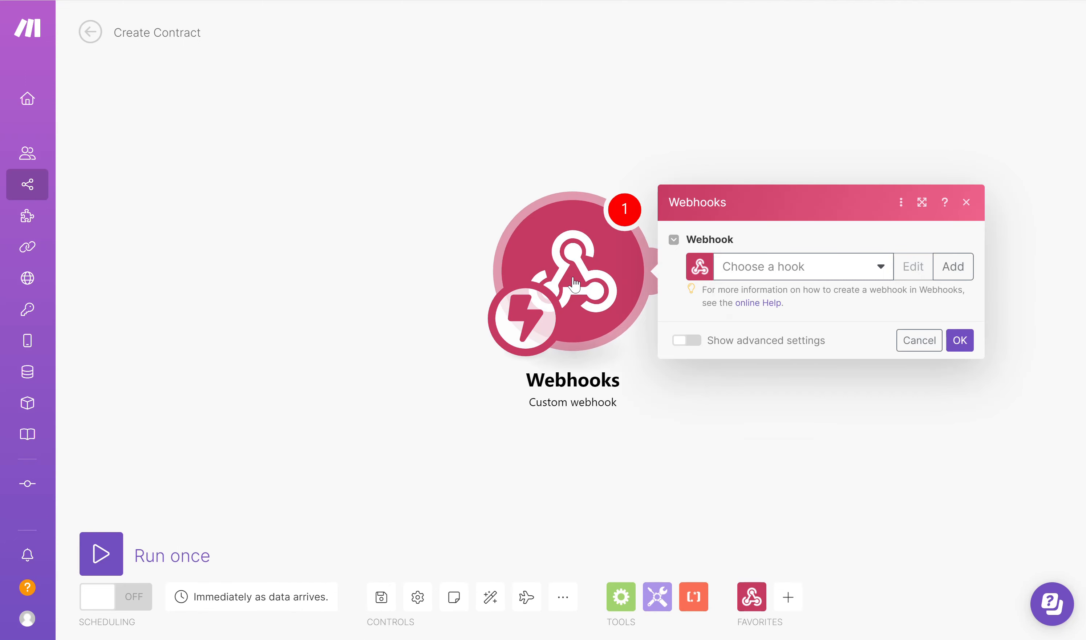
# - Create and save a new webhook named Create Contract for the trigger module
pyautogui.click(952, 266)
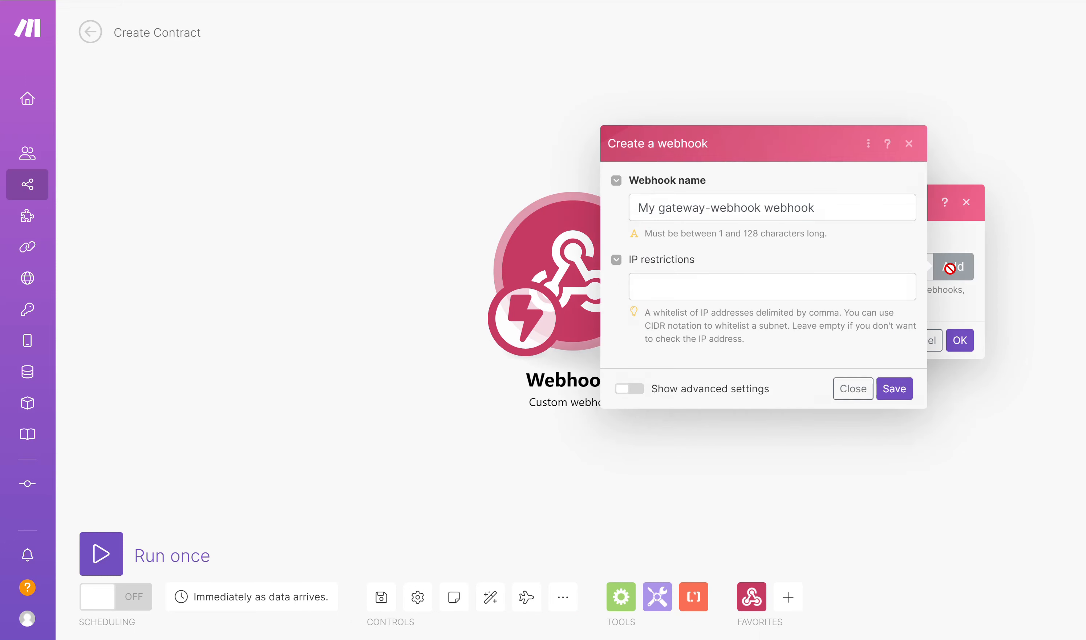
pyautogui.moveTo(831, 210); pyautogui.dragTo(633, 200)
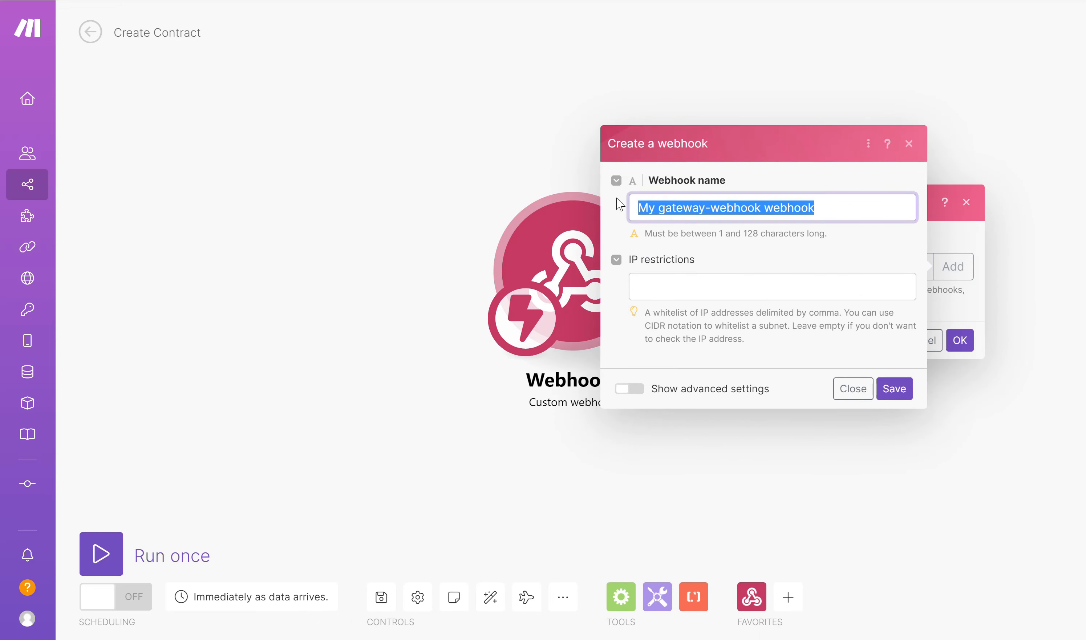
pyautogui.write('Create Contract')
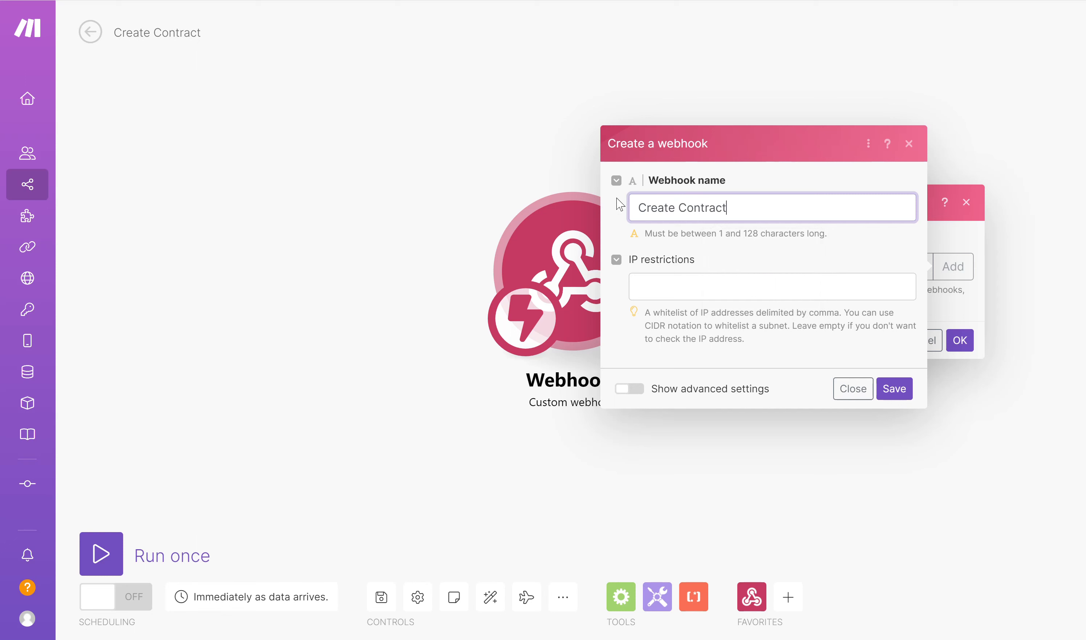
pyautogui.click(901, 389)
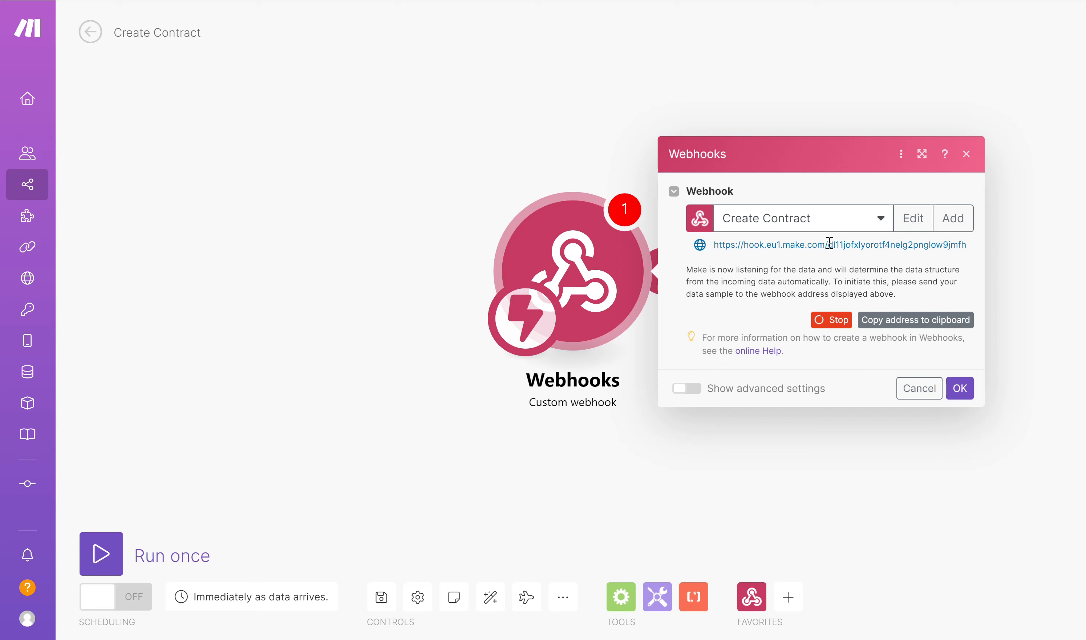
# - Copy the Create Contract webhook's address and switch back to the web service settings in DocuWare
pyautogui.moveTo(830, 244); pyautogui.dragTo(979, 255)
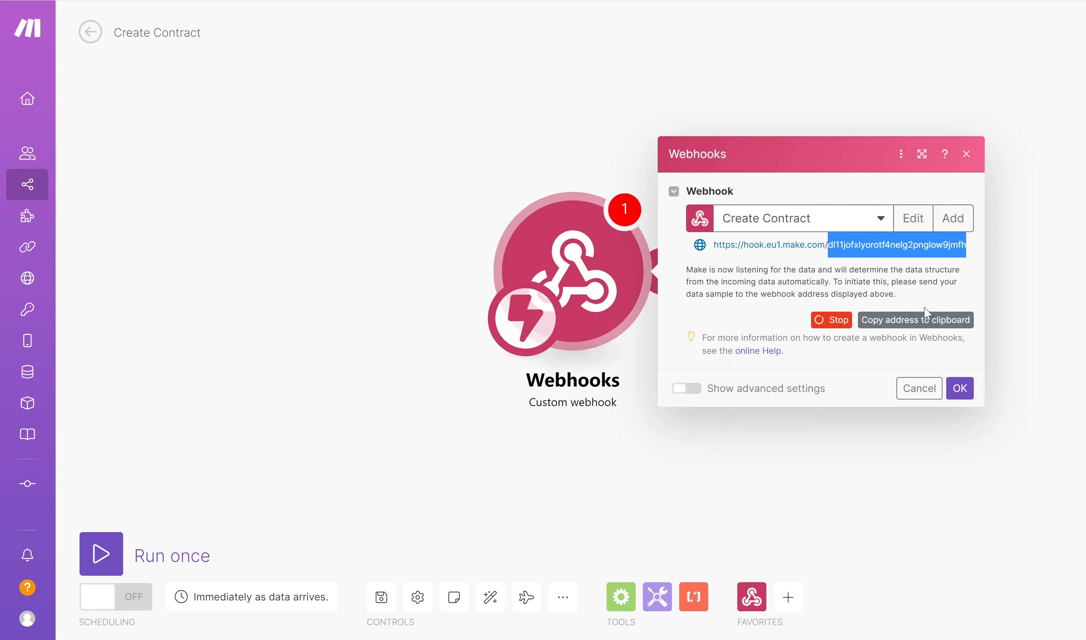
pyautogui.click(919, 324)
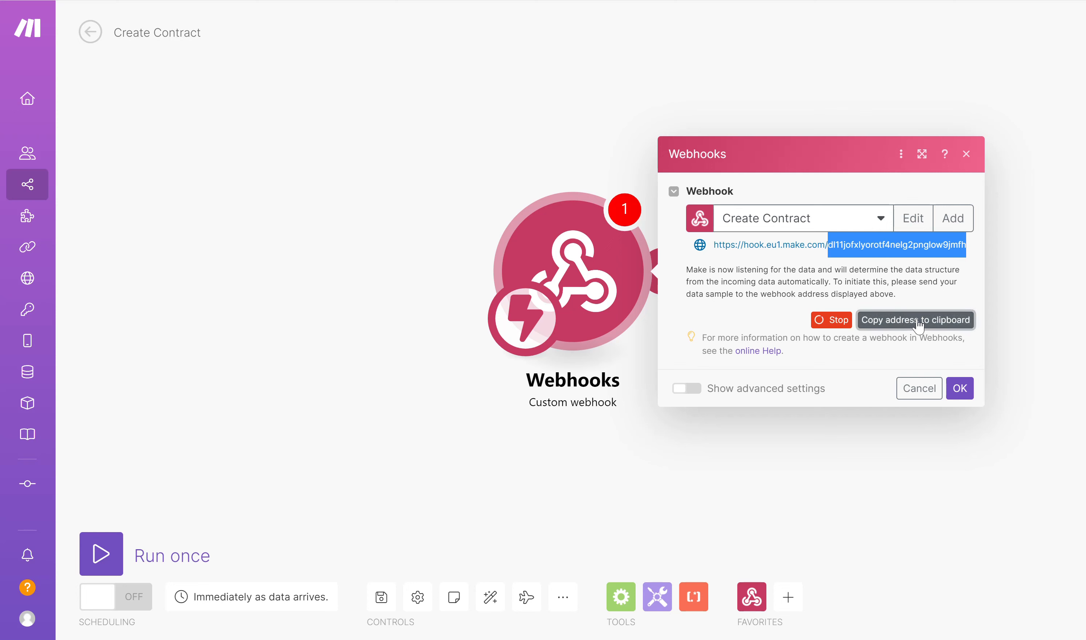
pyautogui.click(721, 639)
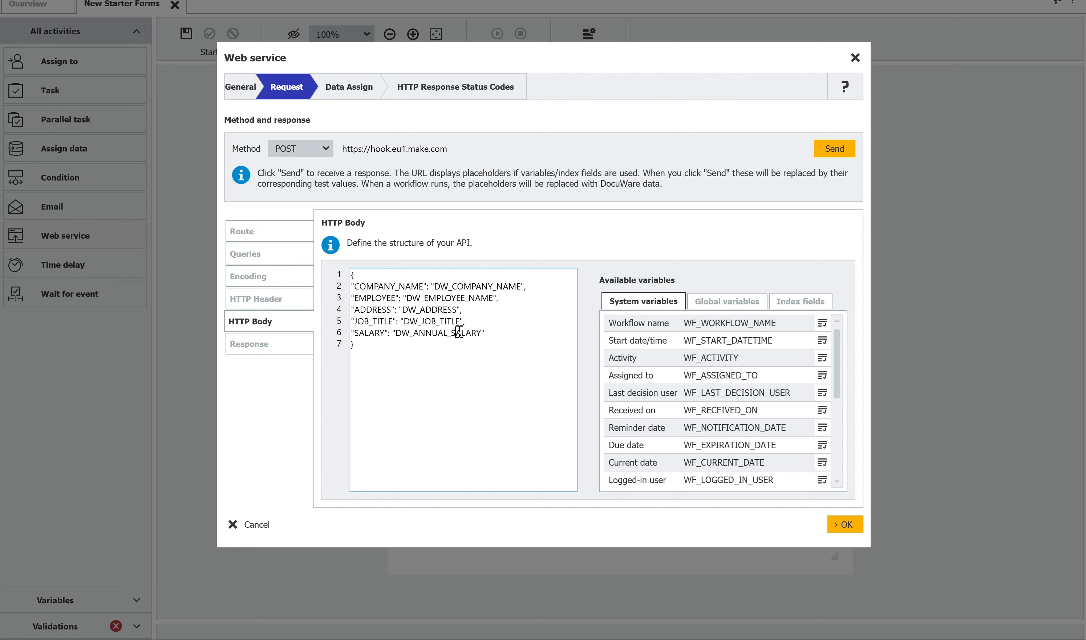
pyautogui.click(258, 240)
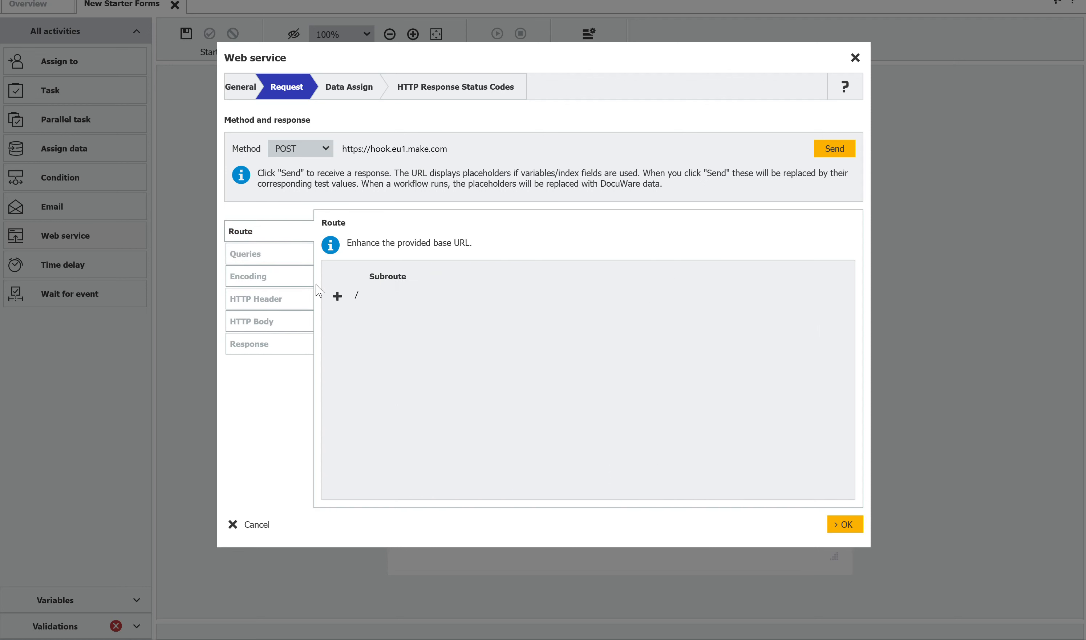
pyautogui.click(337, 296)
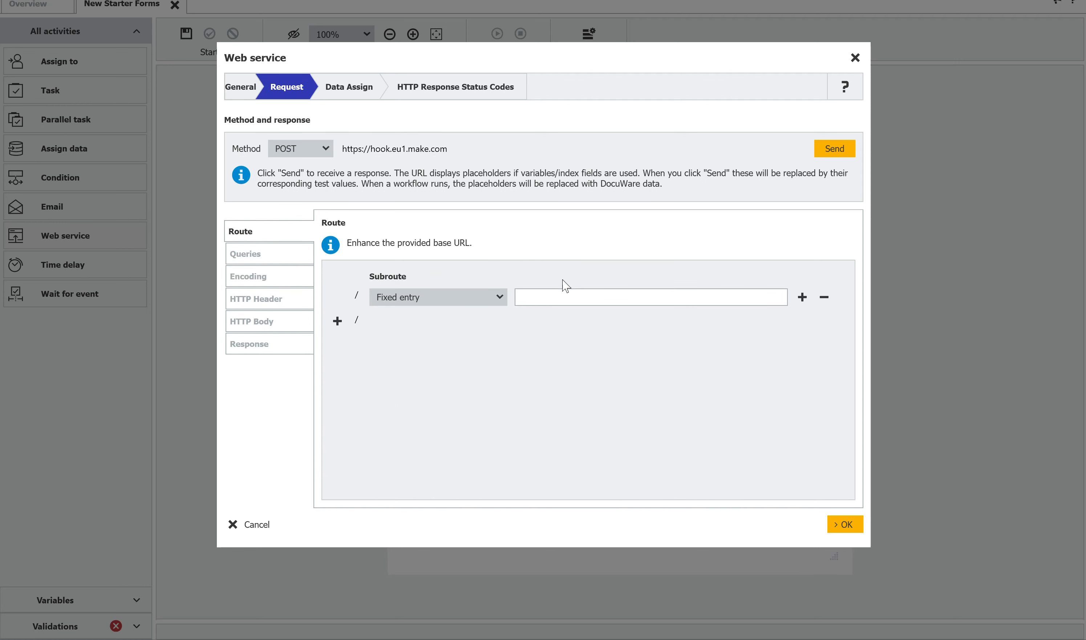
pyautogui.click(558, 296)
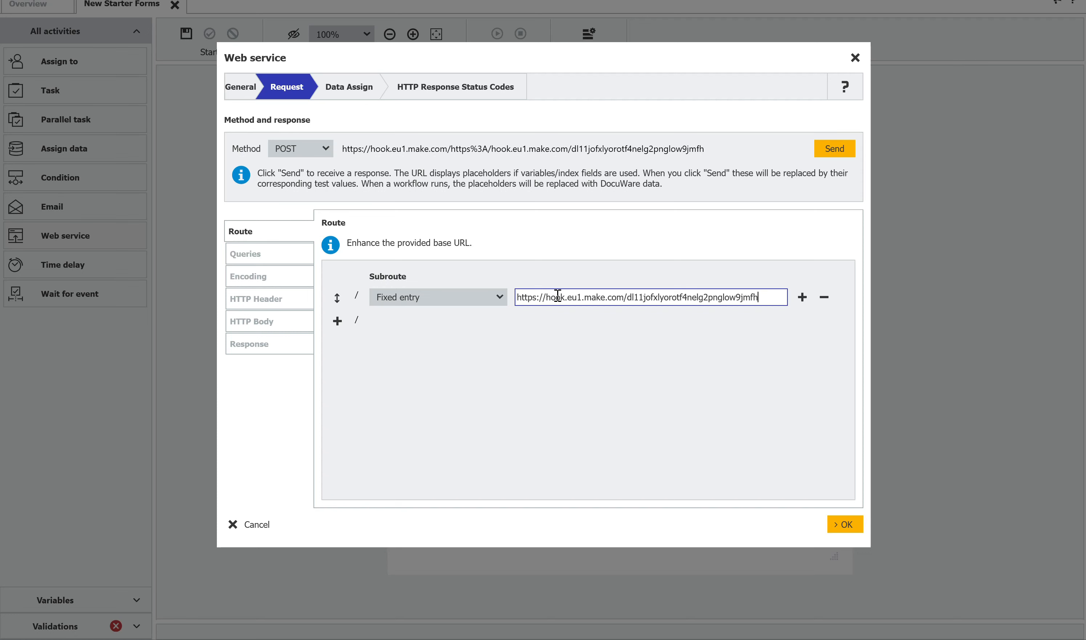
pyautogui.moveTo(629, 295); pyautogui.dragTo(501, 308)
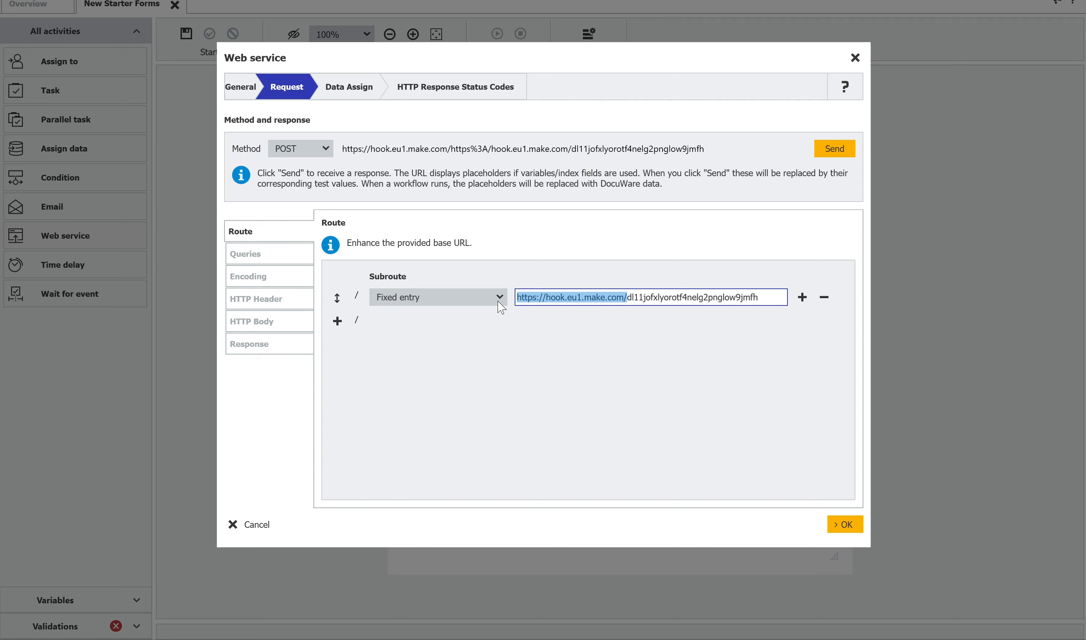
pyautogui.press('BackSpace')
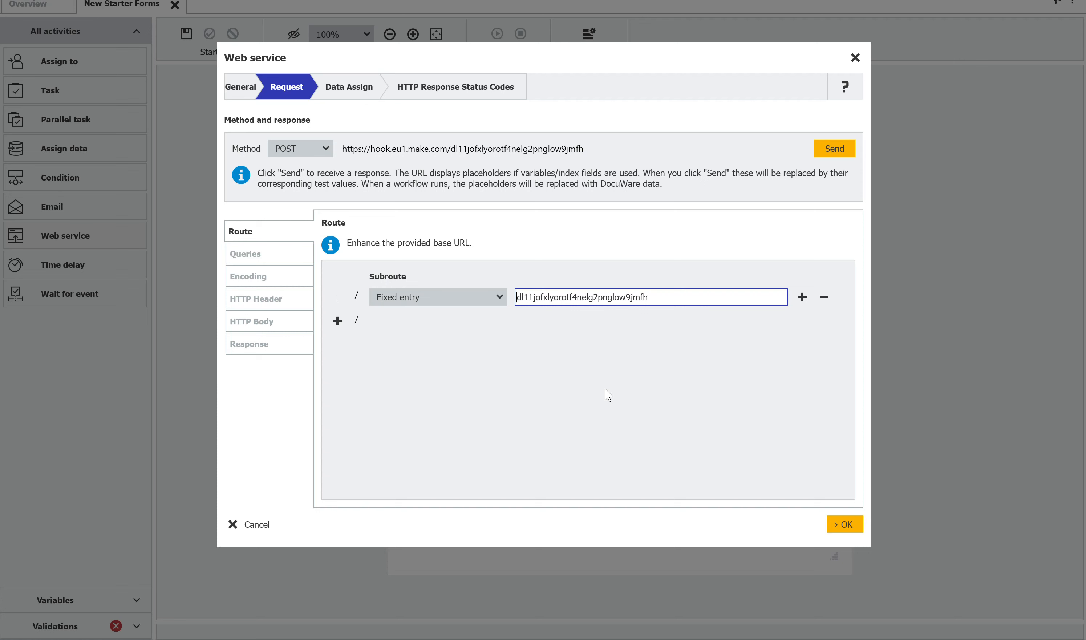
# - Set the test value of the Address index field in the HTTP body to TEST ADDRESS
pyautogui.click(254, 330)
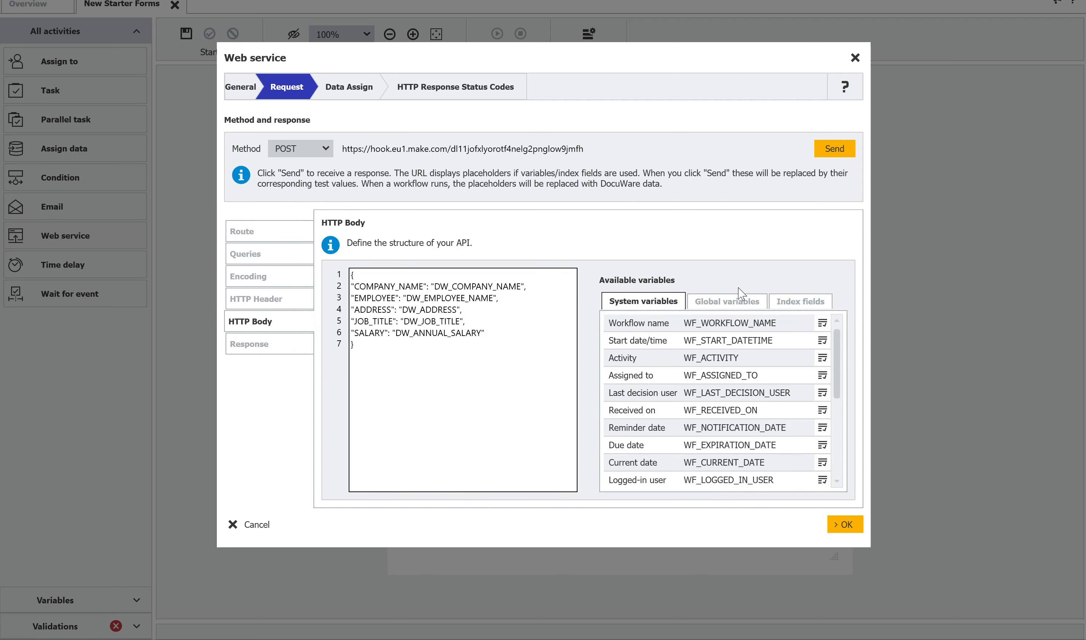
pyautogui.click(781, 303)
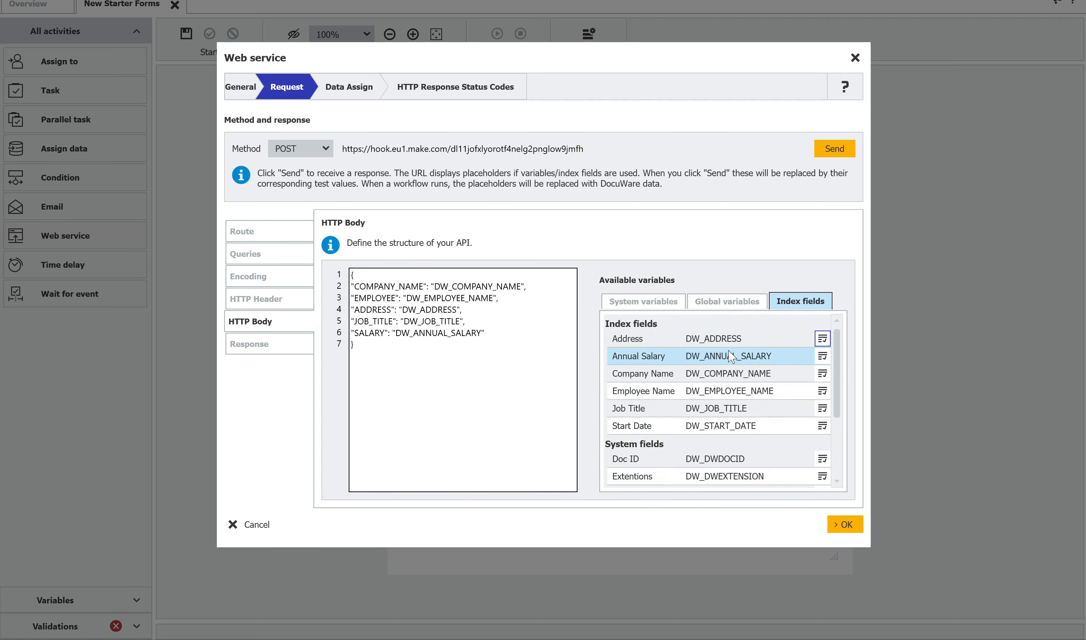
pyautogui.click(822, 339)
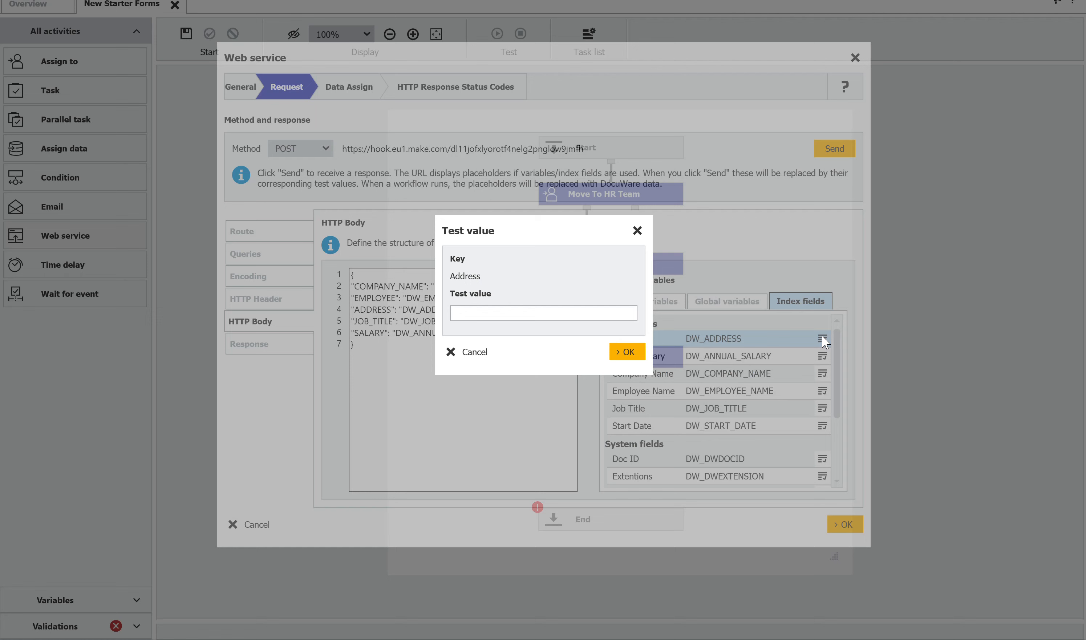
pyautogui.click(505, 310)
pyautogui.write('TEST ADDRESS')
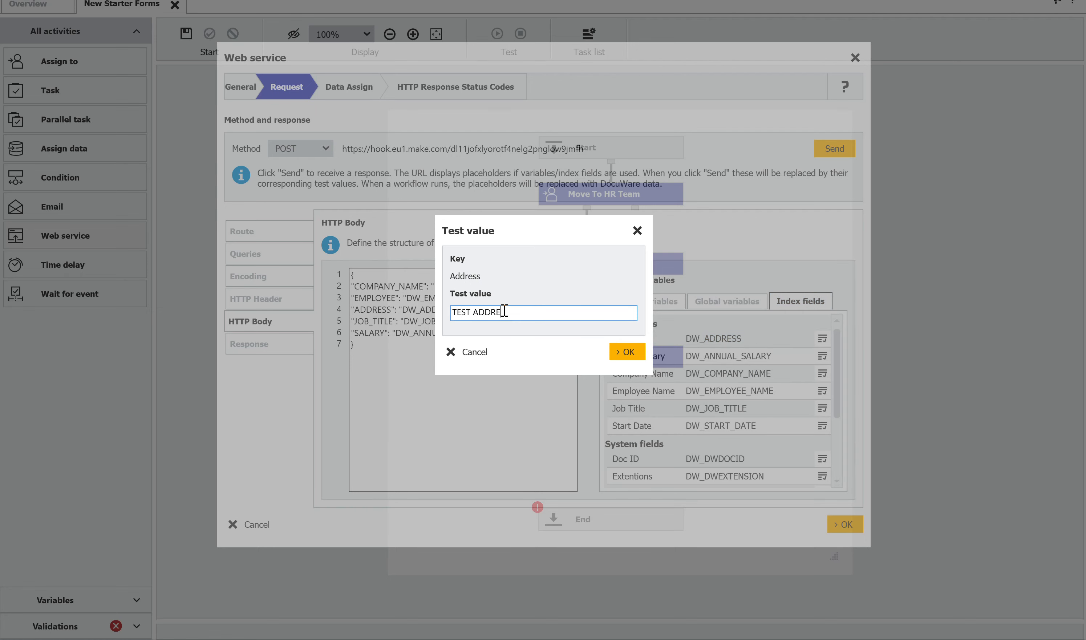
pyautogui.click(624, 352)
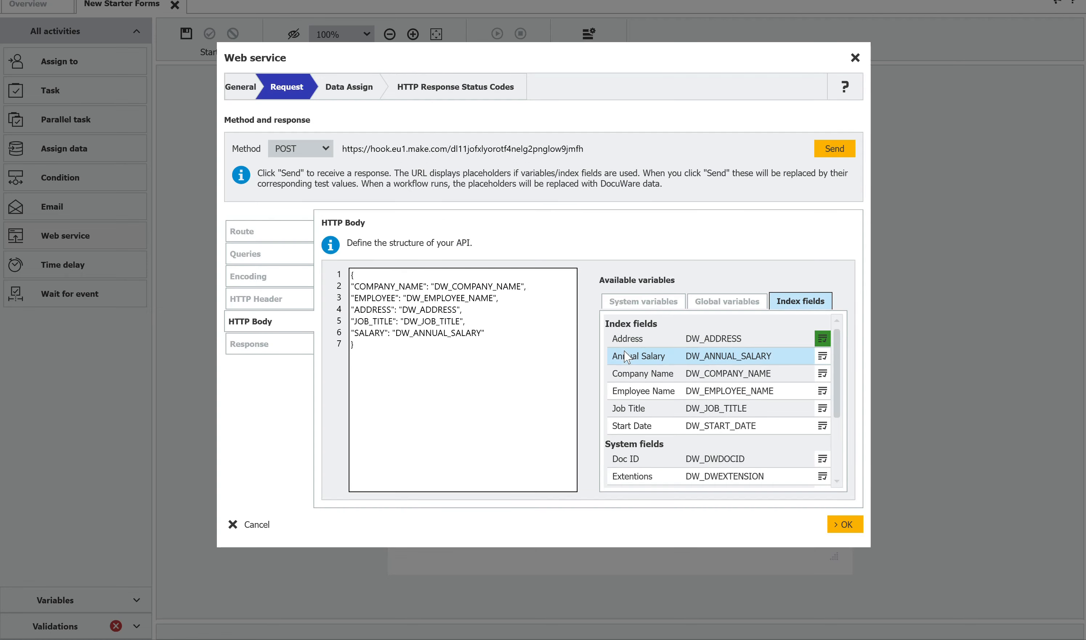
# - Set the test value of the Annual Salary index field to 100.00
pyautogui.click(822, 357)
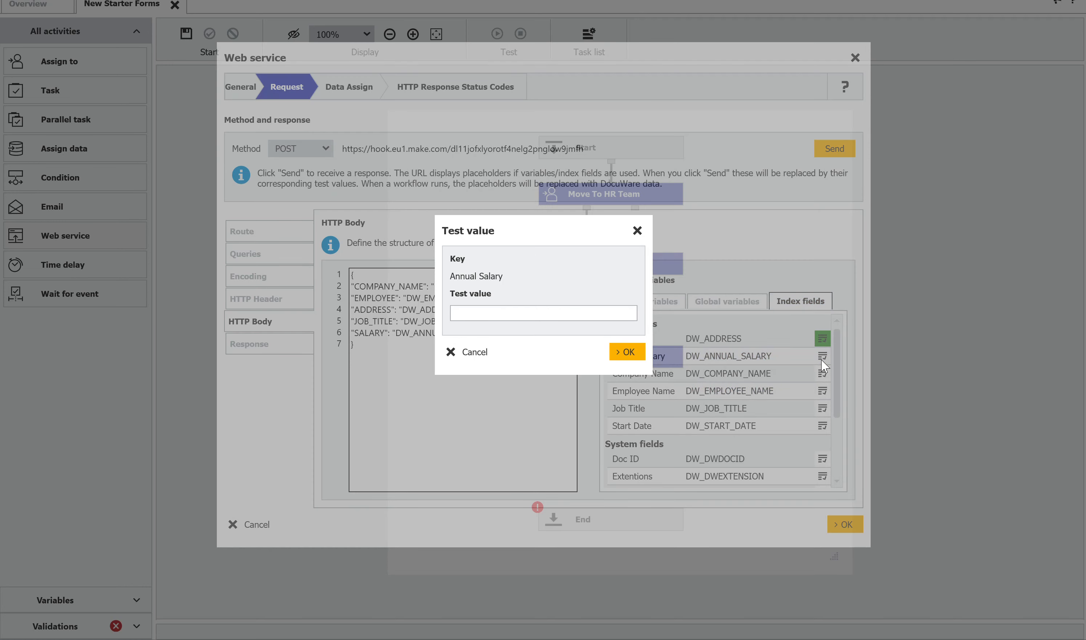
pyautogui.click(550, 316)
pyautogui.write('100.00')
pyautogui.click(626, 352)
# - Set the test value of the Company Name index field to TEST CO NAME
pyautogui.click(822, 375)
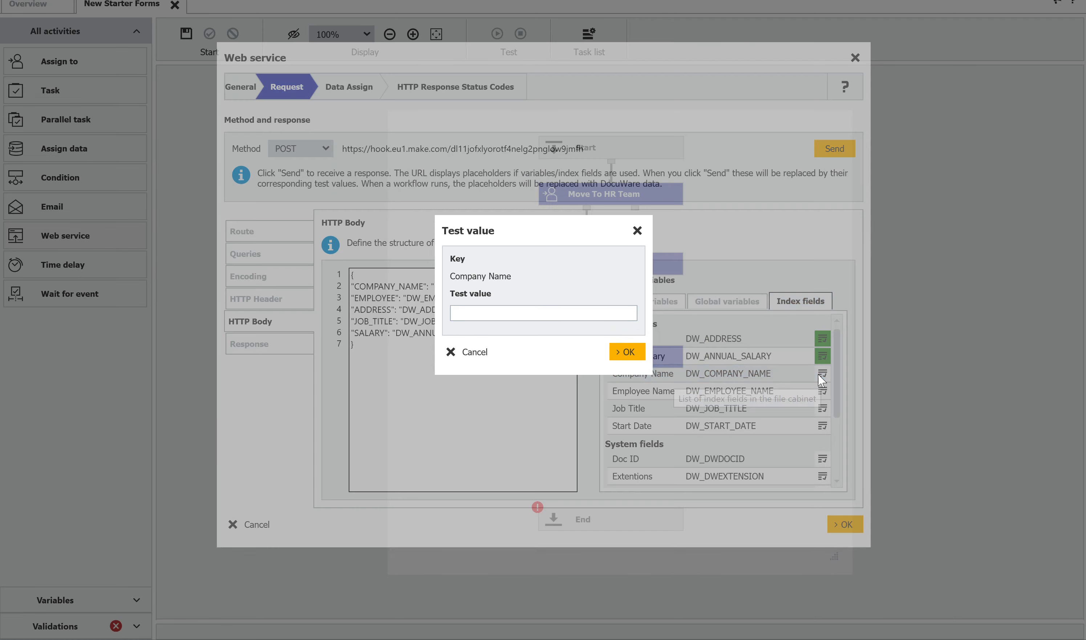
pyautogui.click(501, 307)
pyautogui.write('TEST ')
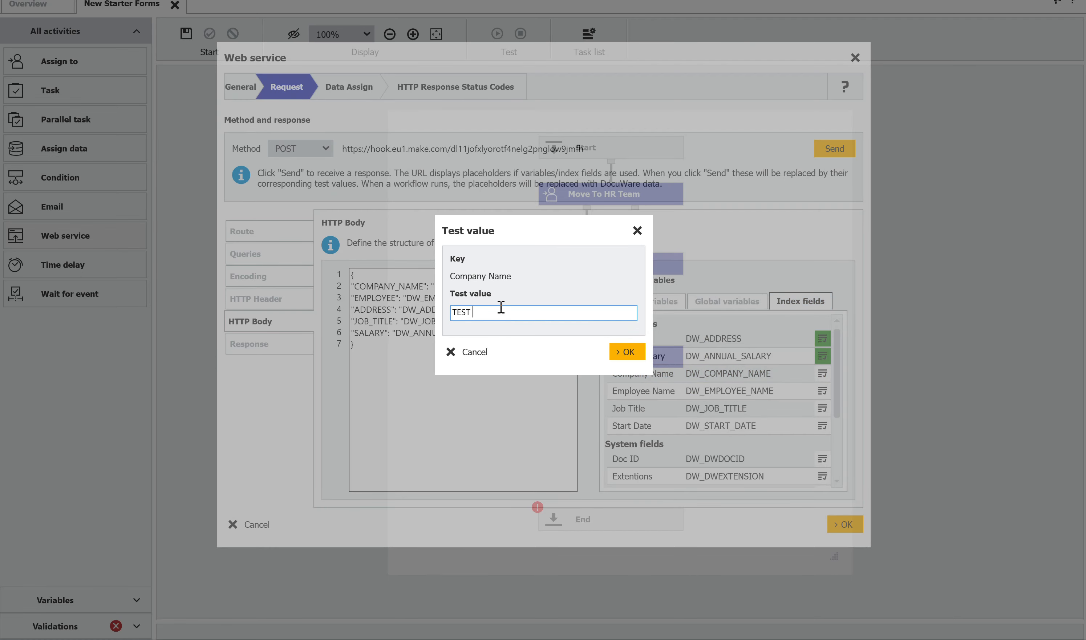
pyautogui.write('CO NAME')
pyautogui.click(624, 351)
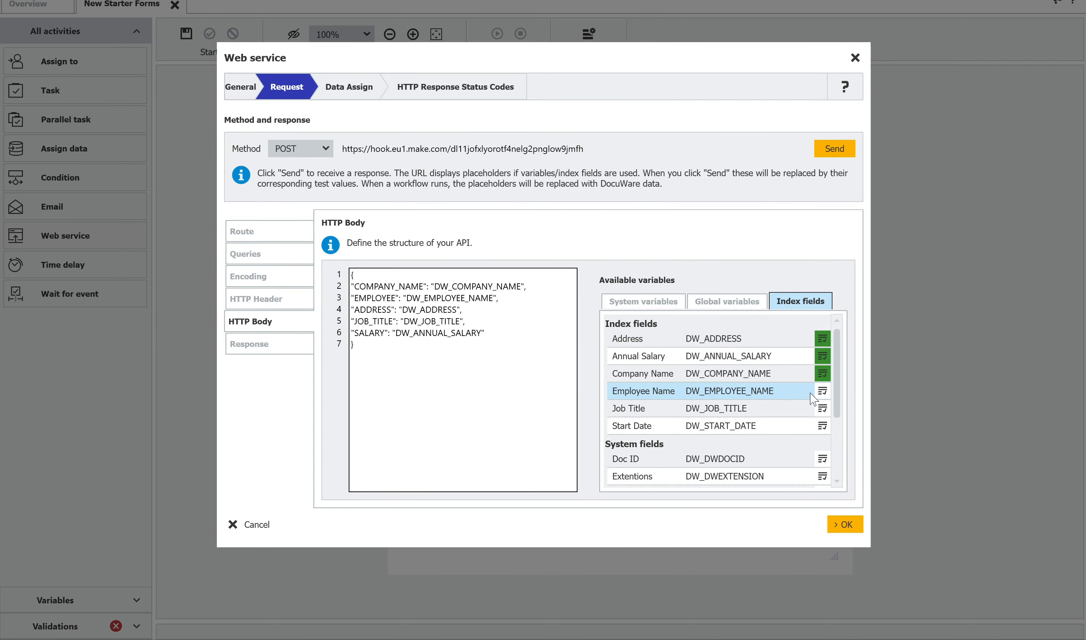
# - Set the test value of the Employee Name index field to TEST EMP NAME
pyautogui.click(820, 391)
pyautogui.write('T')
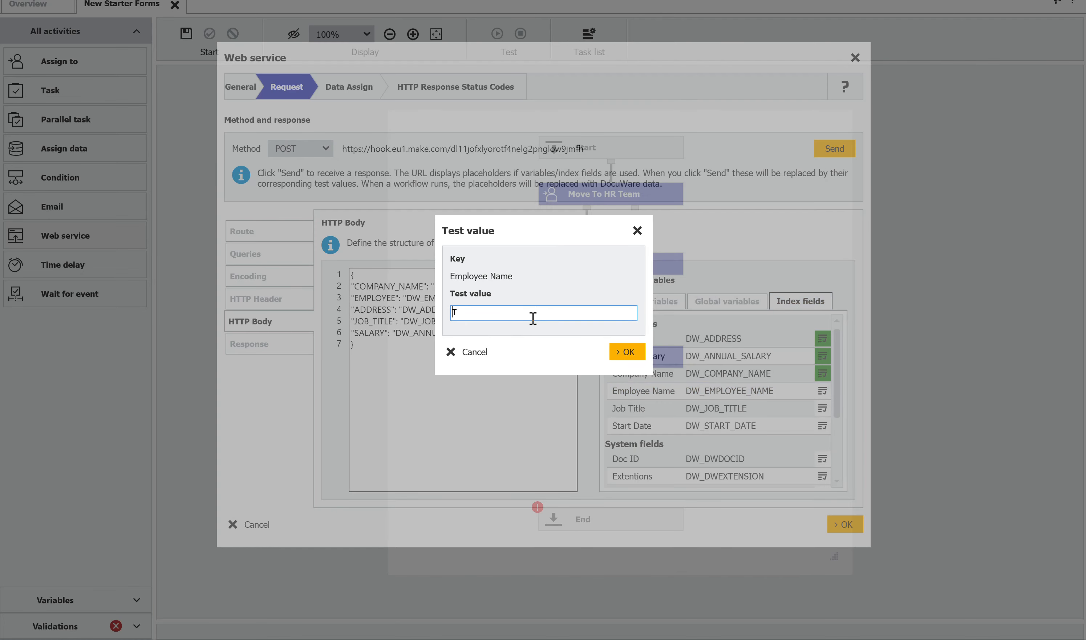
pyautogui.write('EST EMP NAME')
pyautogui.click(627, 351)
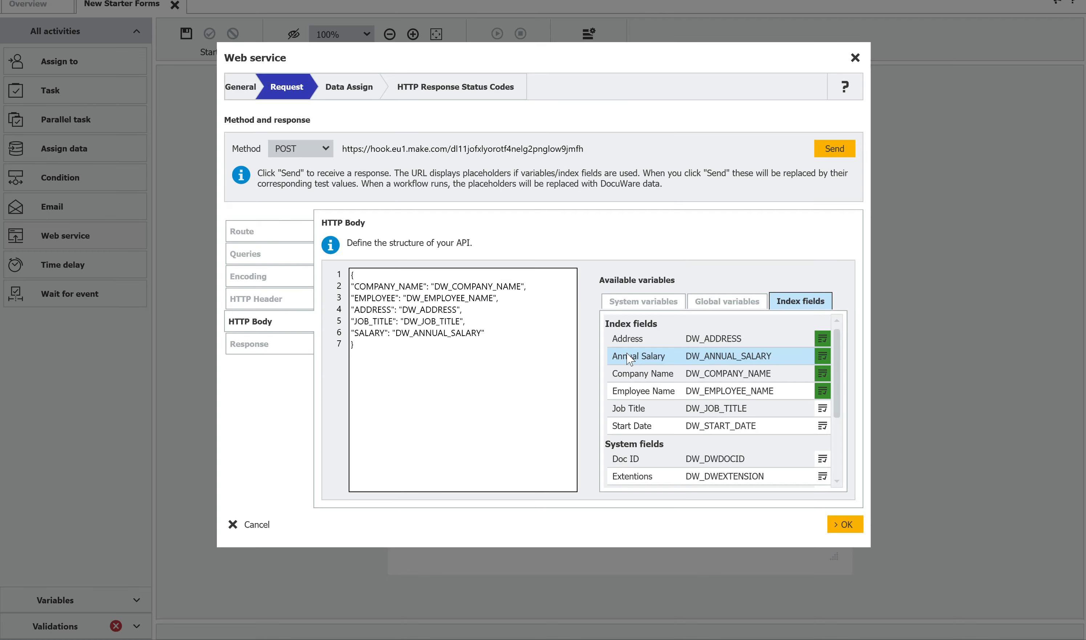
# - Set the test value of the Job Title index field to TEST JOB TITLE
pyautogui.click(823, 408)
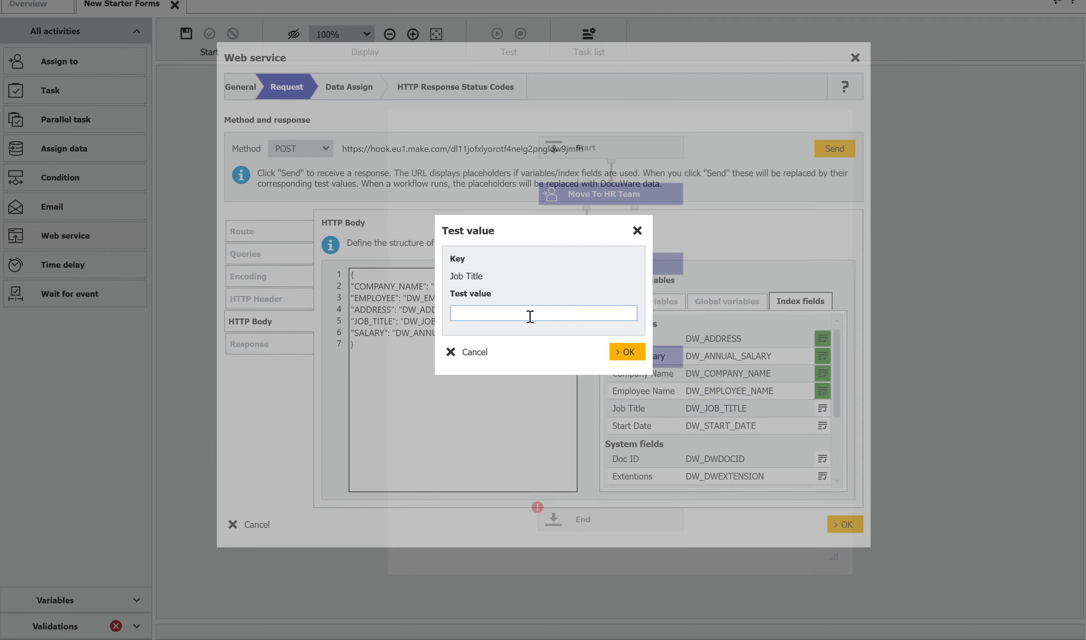
pyautogui.write('TEST JOB TITLE')
pyautogui.click(633, 356)
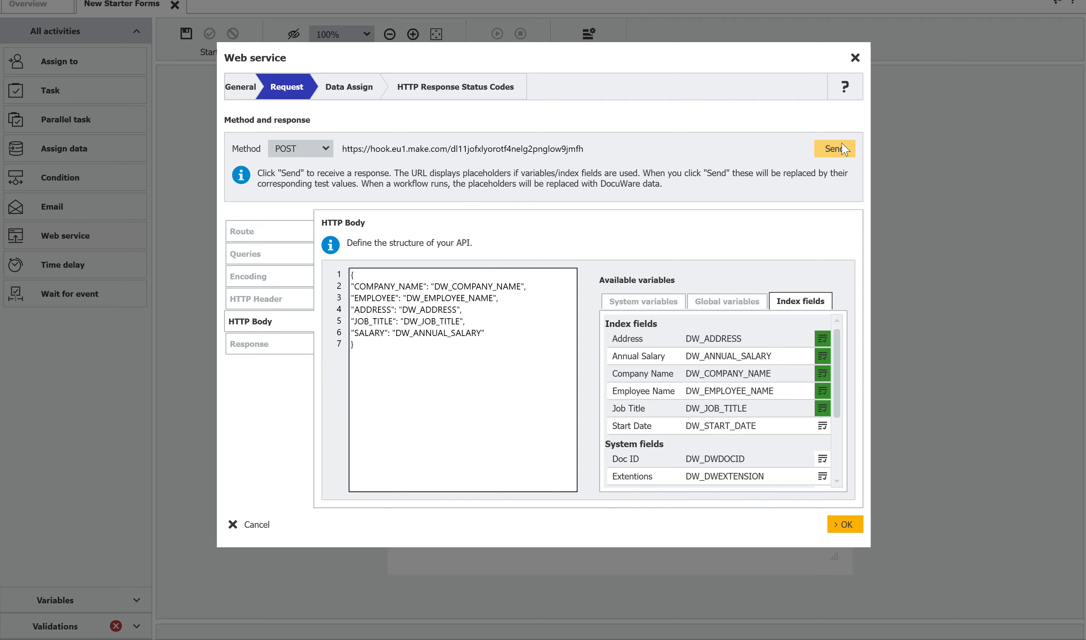
# - Send the test POST request to the webhook, then switch to Make.com and accept the Create Contract webhook settings
pyautogui.click(833, 147)
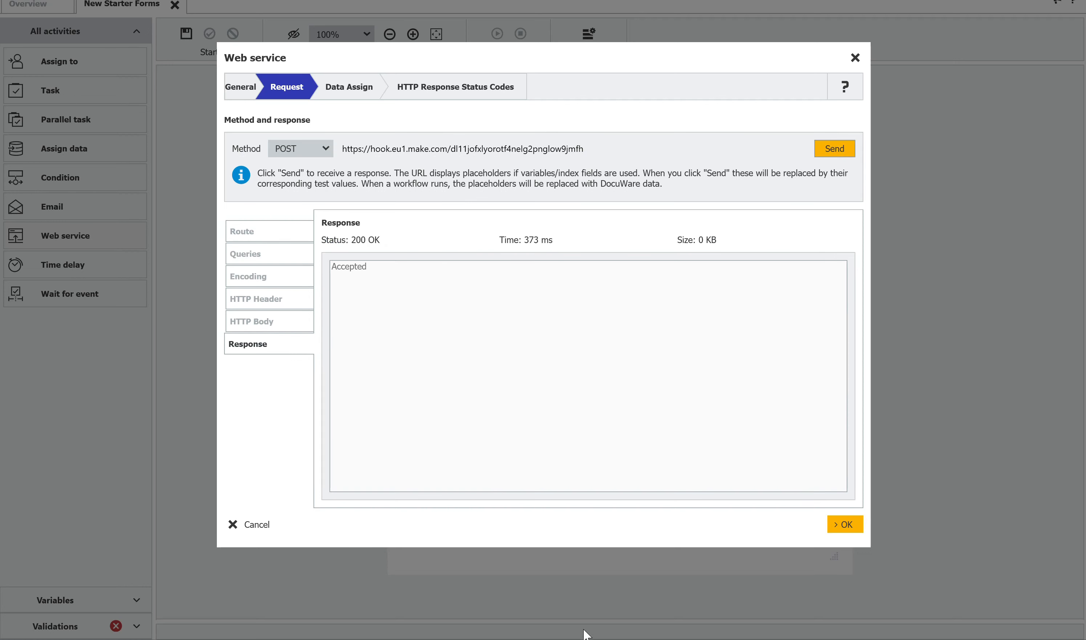
pyautogui.click(589, 639)
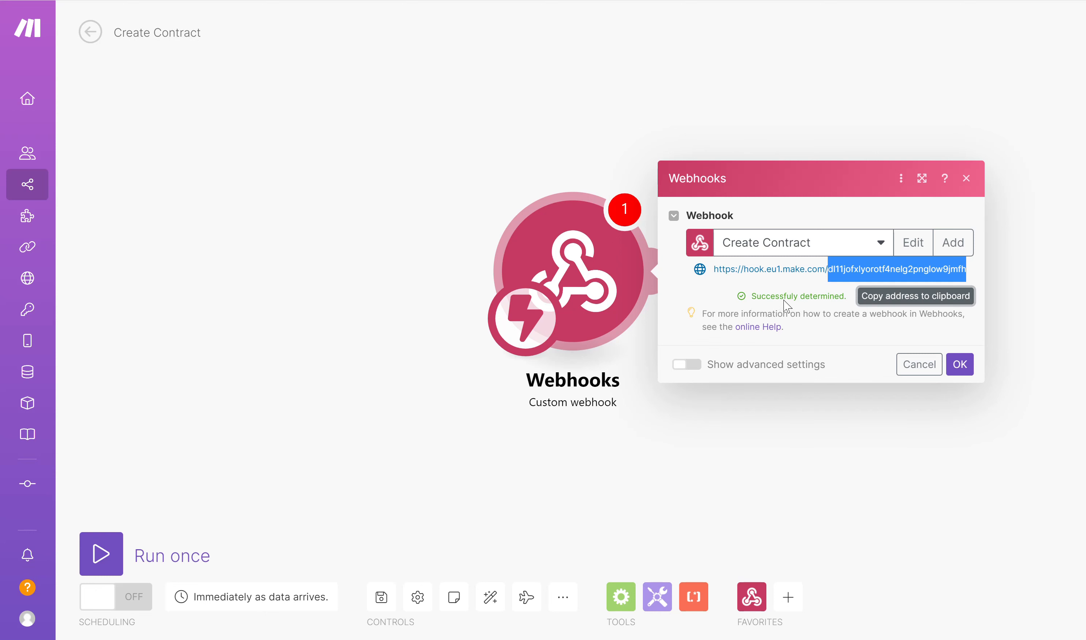
pyautogui.click(960, 365)
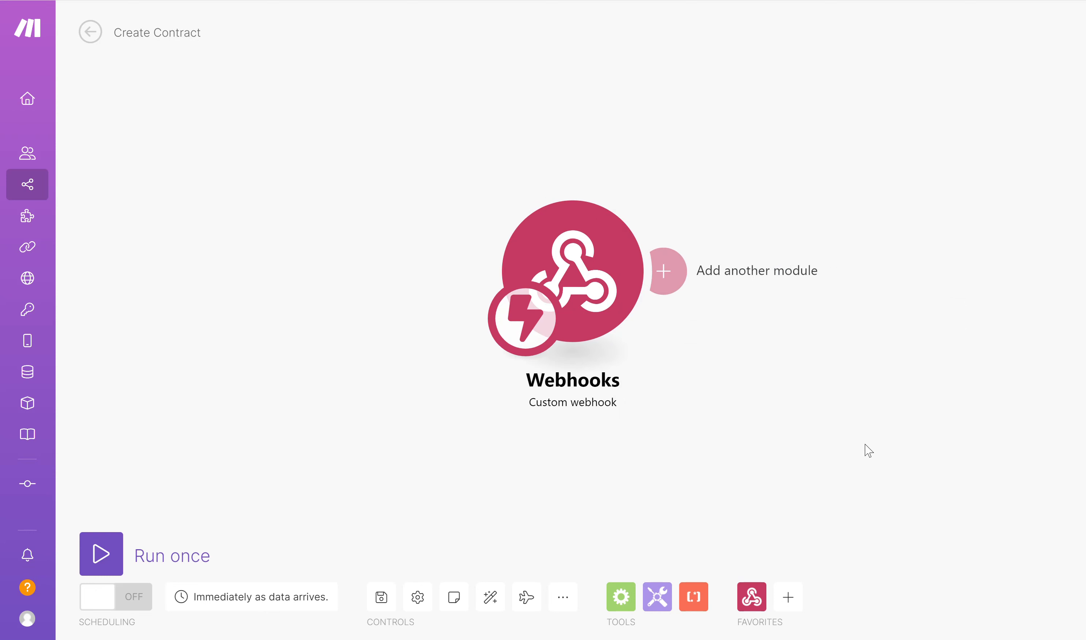
# - Reposition the Webhooks module and connect a Tools Set multiple variables module after it
pyautogui.moveTo(598, 289); pyautogui.dragTo(246, 279)
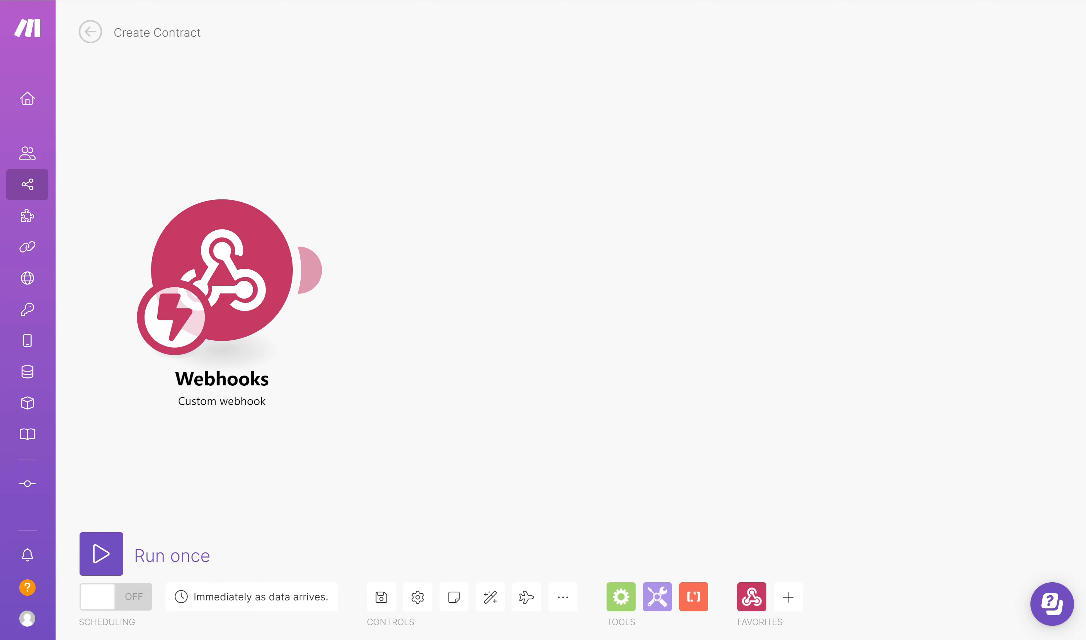
pyautogui.click(658, 598)
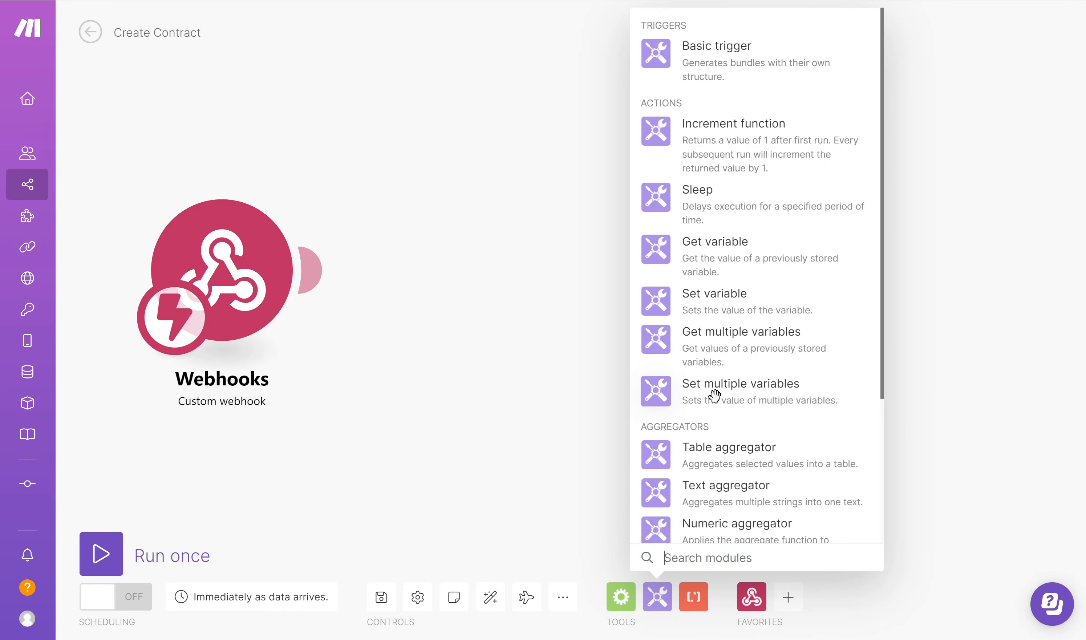
pyautogui.click(745, 398)
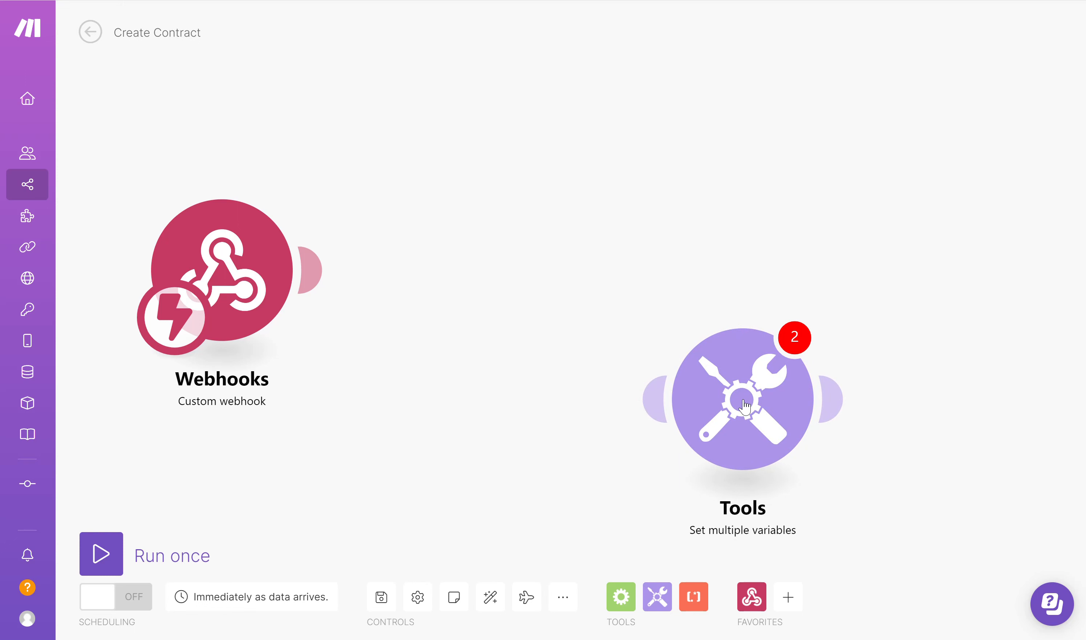
pyautogui.moveTo(746, 407); pyautogui.dragTo(535, 277)
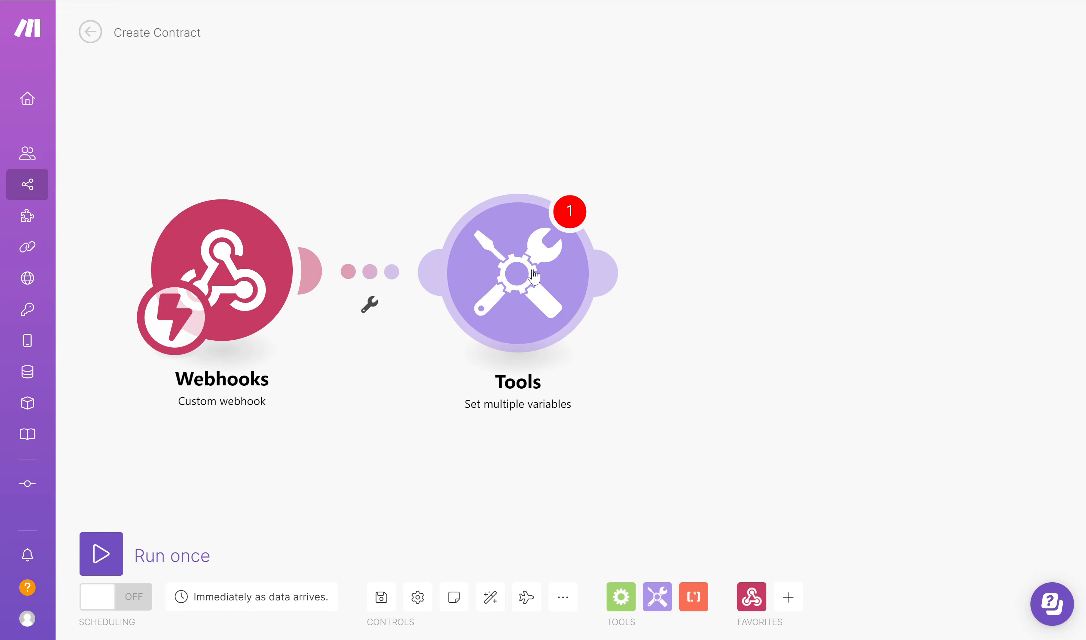
# - Add a variable named COMPANY_NAME to the Tools module and map its value to the webhook's COMPANY_NAME field
pyautogui.click(534, 277)
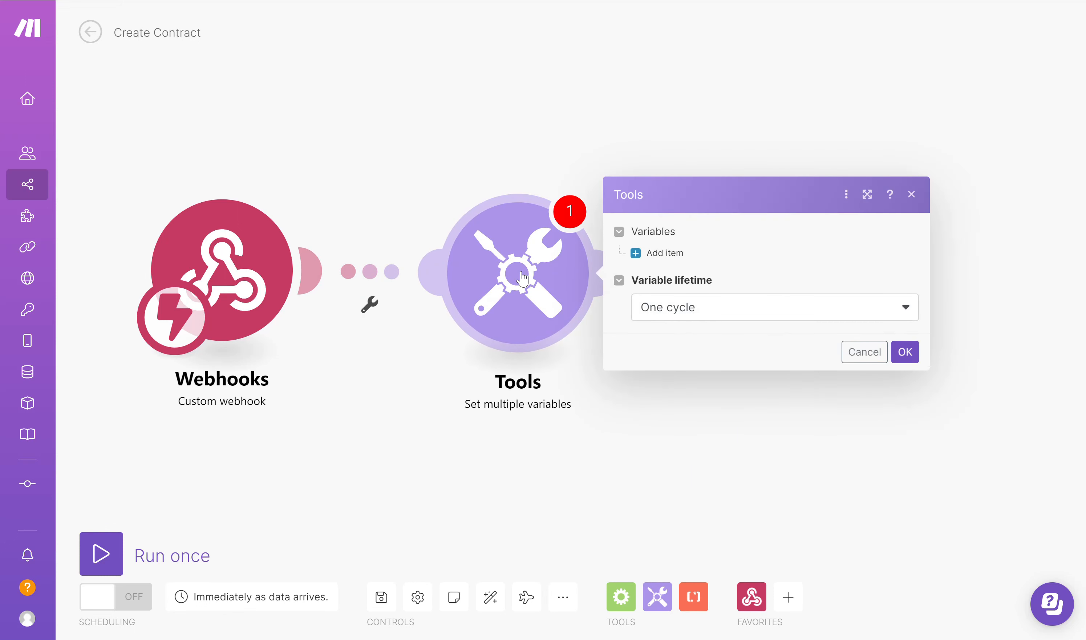
pyautogui.click(662, 252)
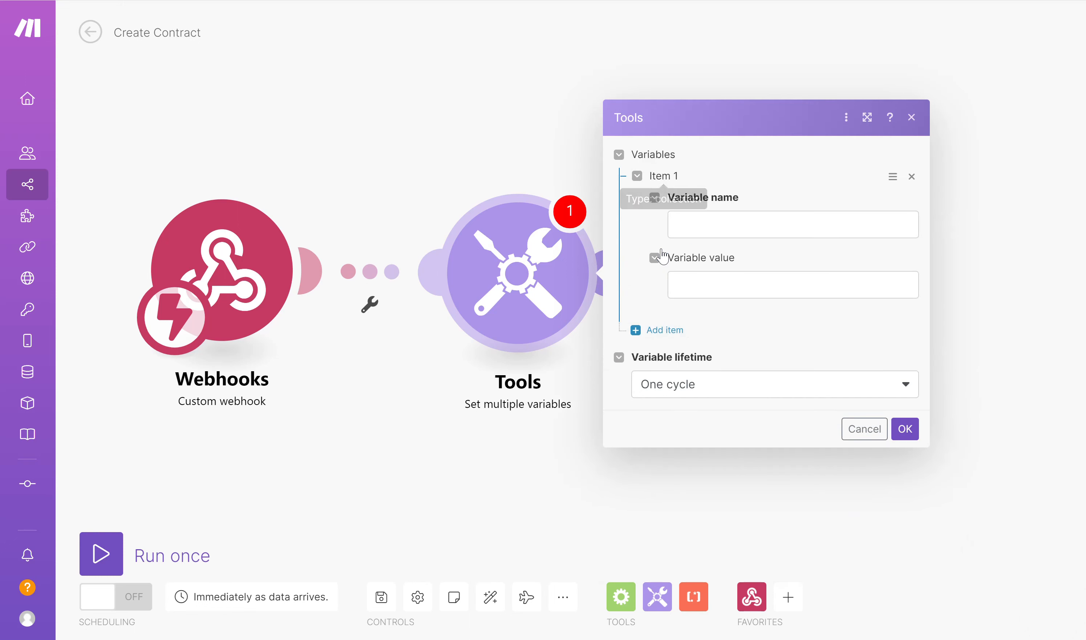
pyautogui.click(720, 231)
pyautogui.write('COM')
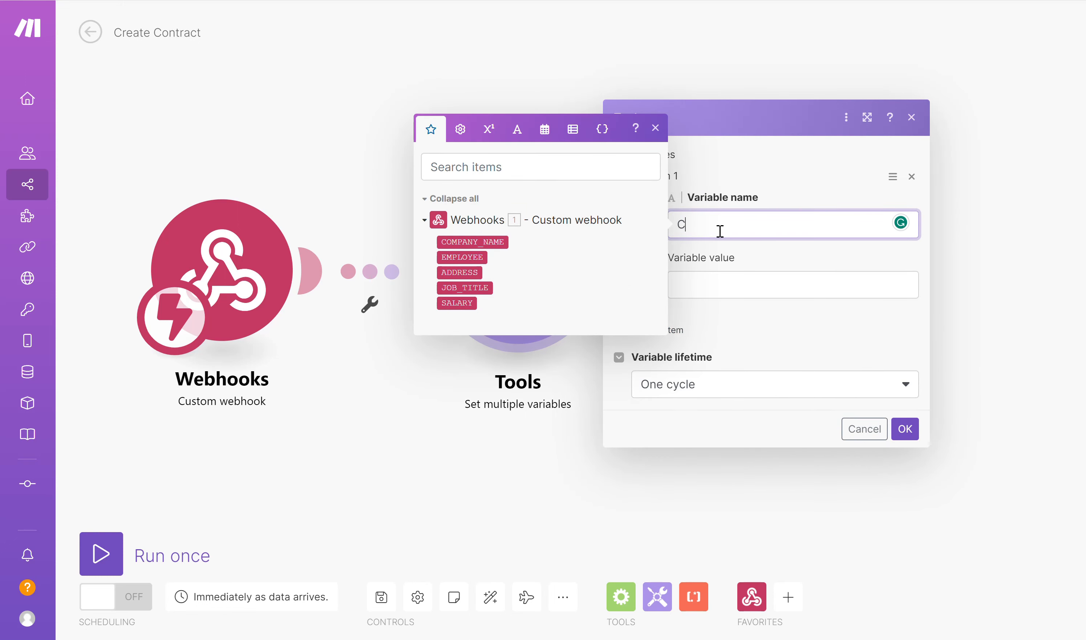
pyautogui.press('BackSpace')
pyautogui.write('OMPAN')
pyautogui.press('BackSpace')
pyautogui.press('BackSpace')
pyautogui.press('BackSpace')
pyautogui.press('BackSpace')
pyautogui.press('BackSpace')
pyautogui.write('MPANY_NAME')
pyautogui.click(718, 283)
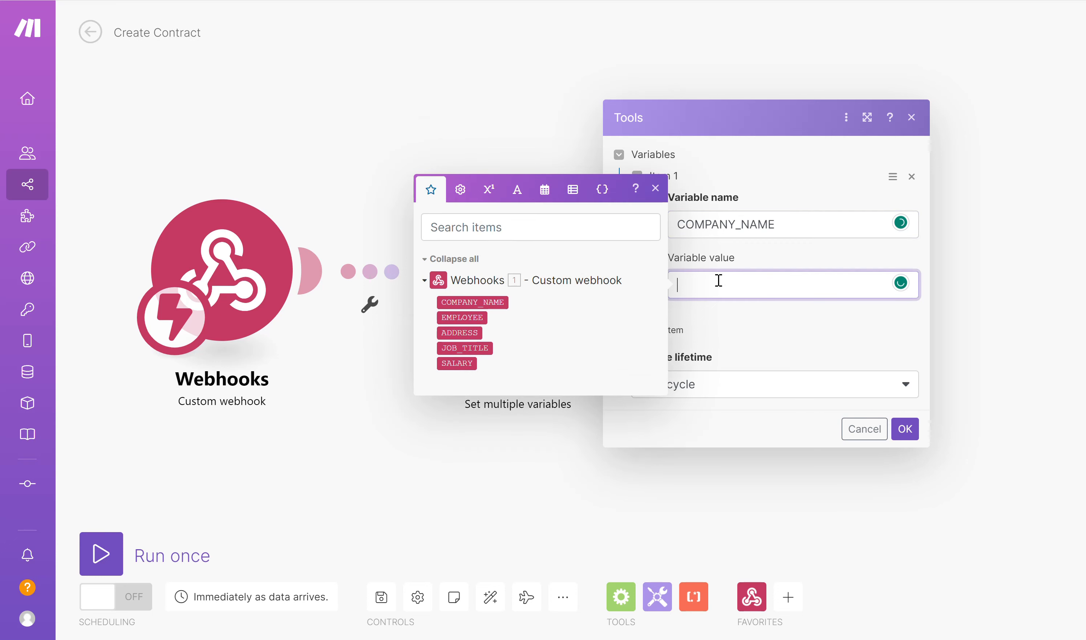
pyautogui.click(487, 303)
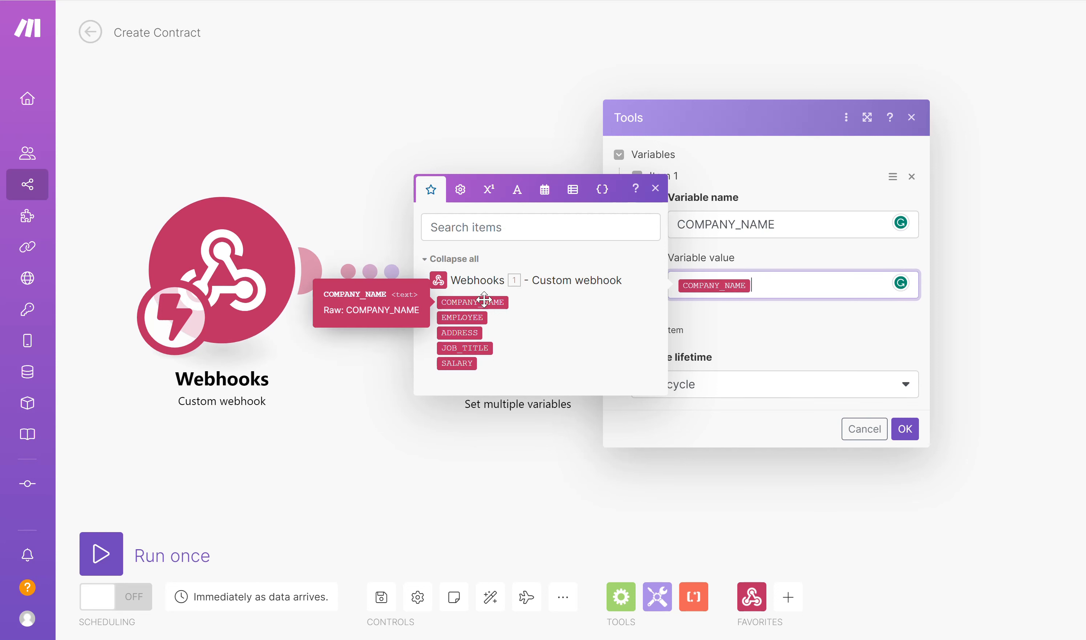
pyautogui.click(690, 339)
# - Add a second variable named EMPLOYEE_NAME and map its value to the webhook's EMPLOYEE field
pyautogui.click(665, 330)
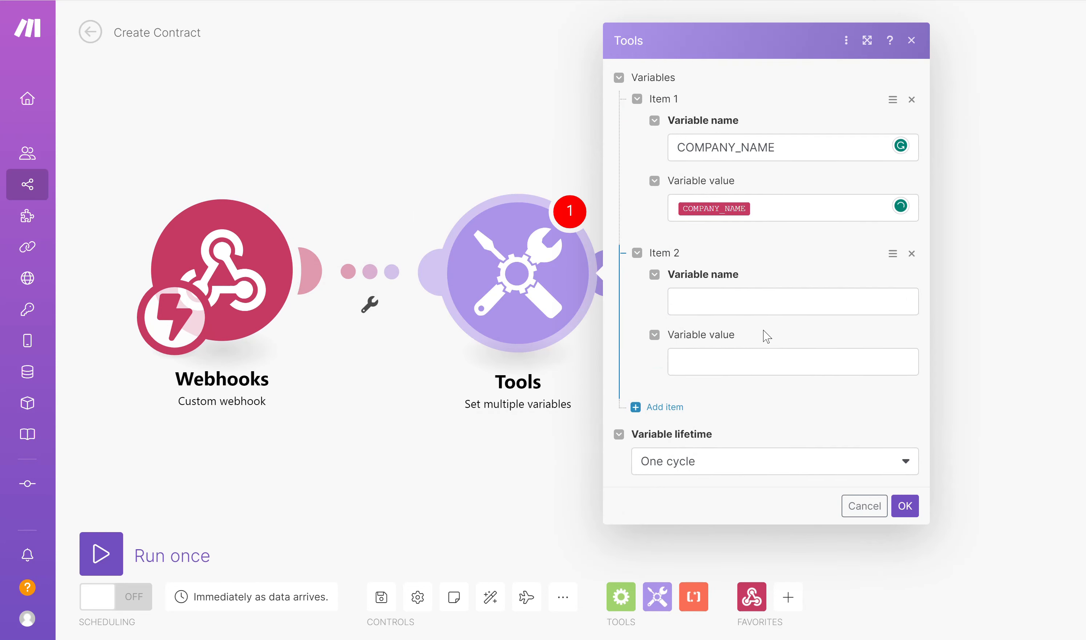
pyautogui.click(748, 302)
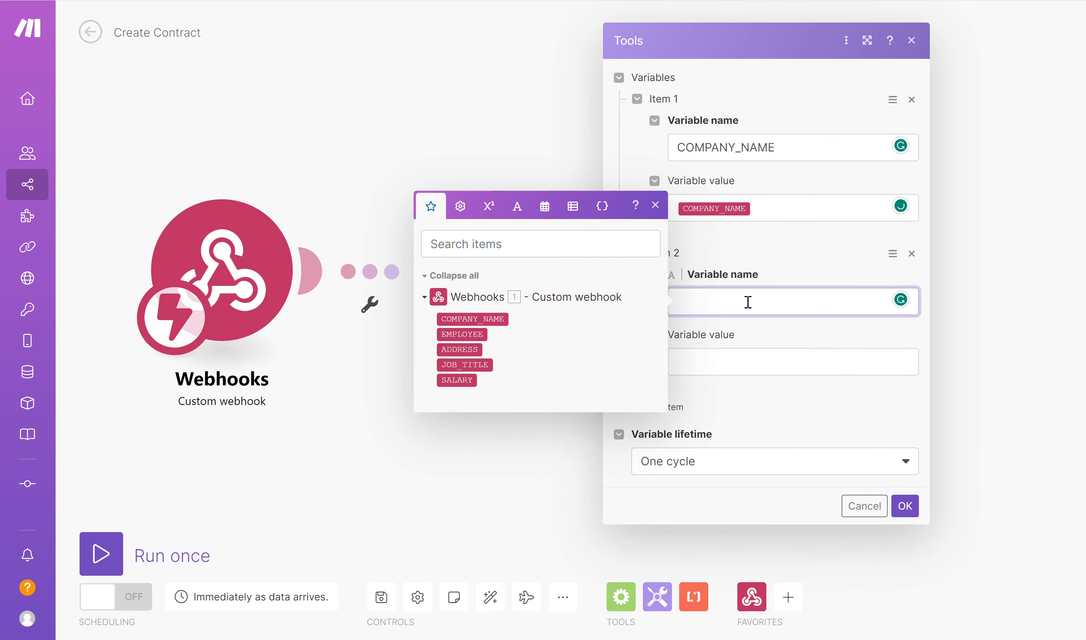
pyautogui.write('EMPLOYEE_NAME')
pyautogui.click(715, 355)
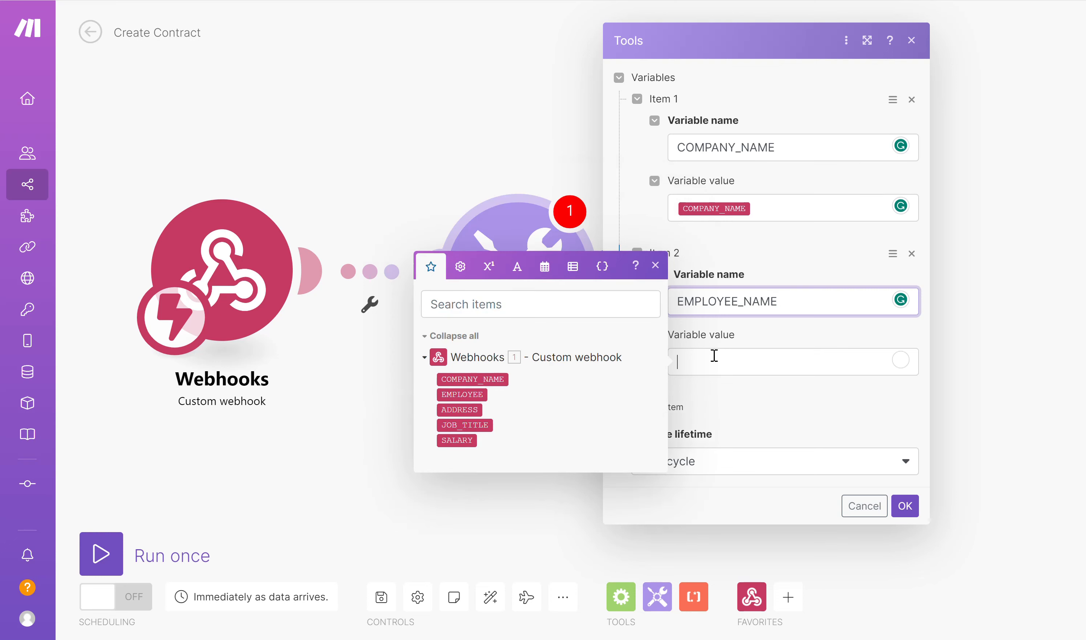
pyautogui.click(464, 395)
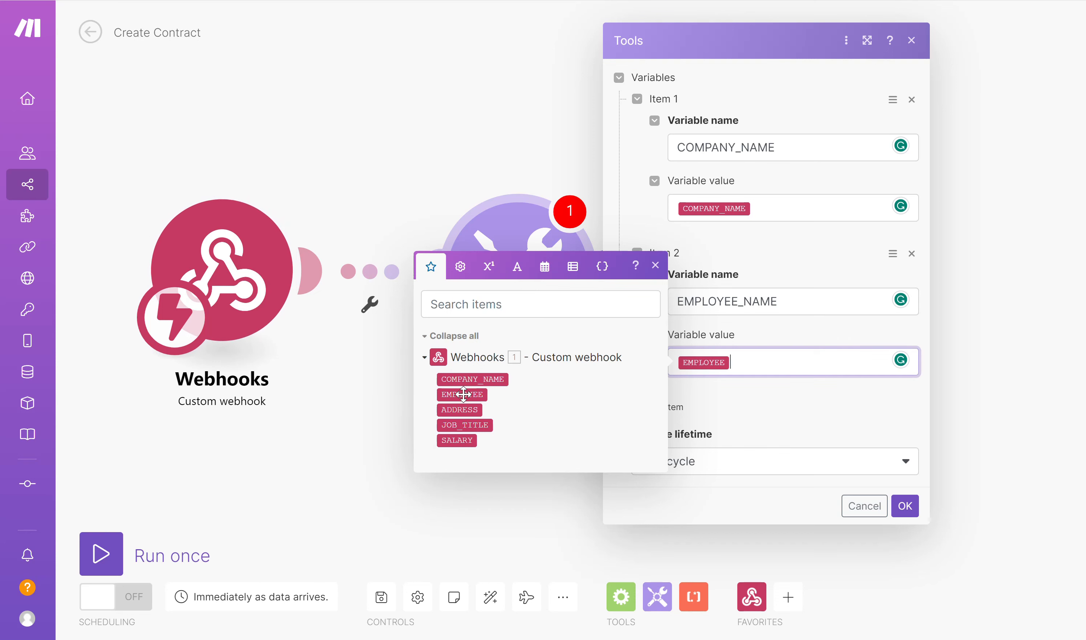
pyautogui.click(752, 406)
# - Add a third variable named ADDRESS and map its value to the webhook's ADDRESS field
pyautogui.click(666, 411)
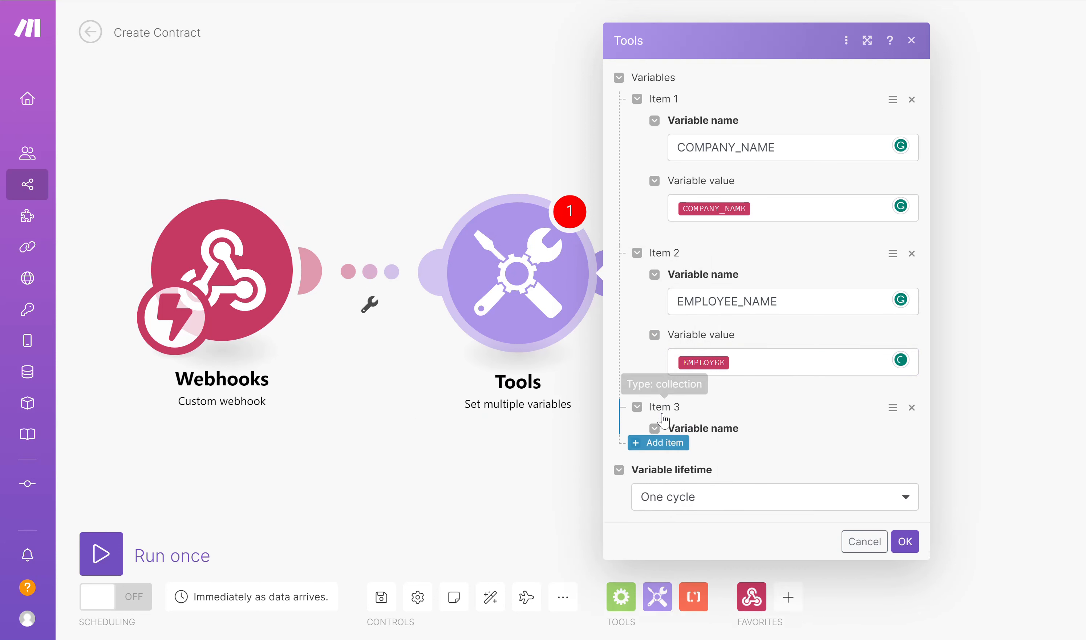
pyautogui.click(713, 508)
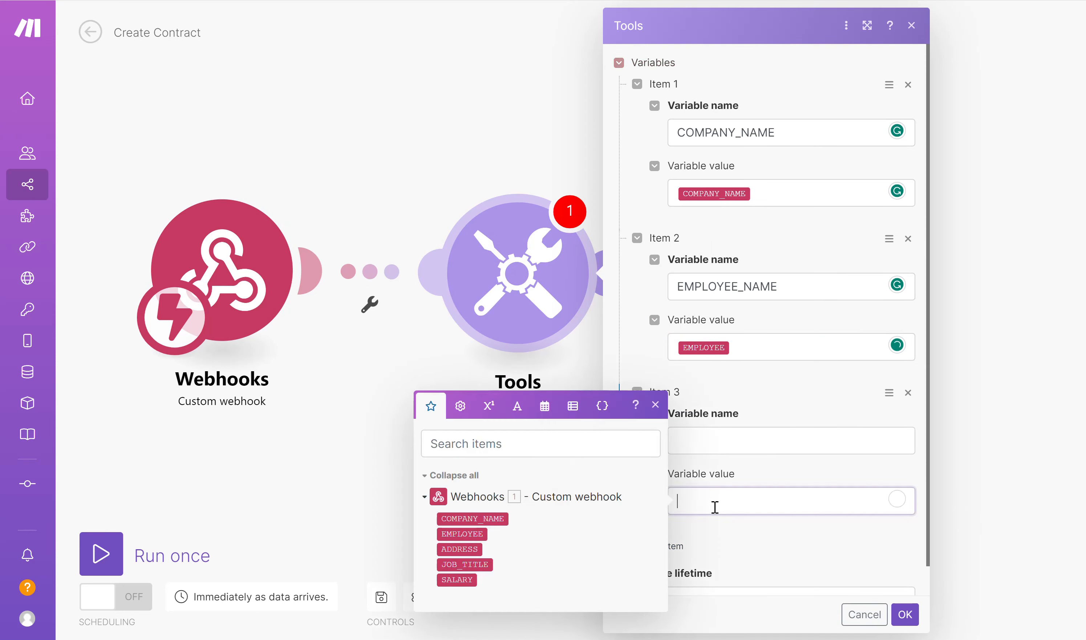
pyautogui.click(460, 549)
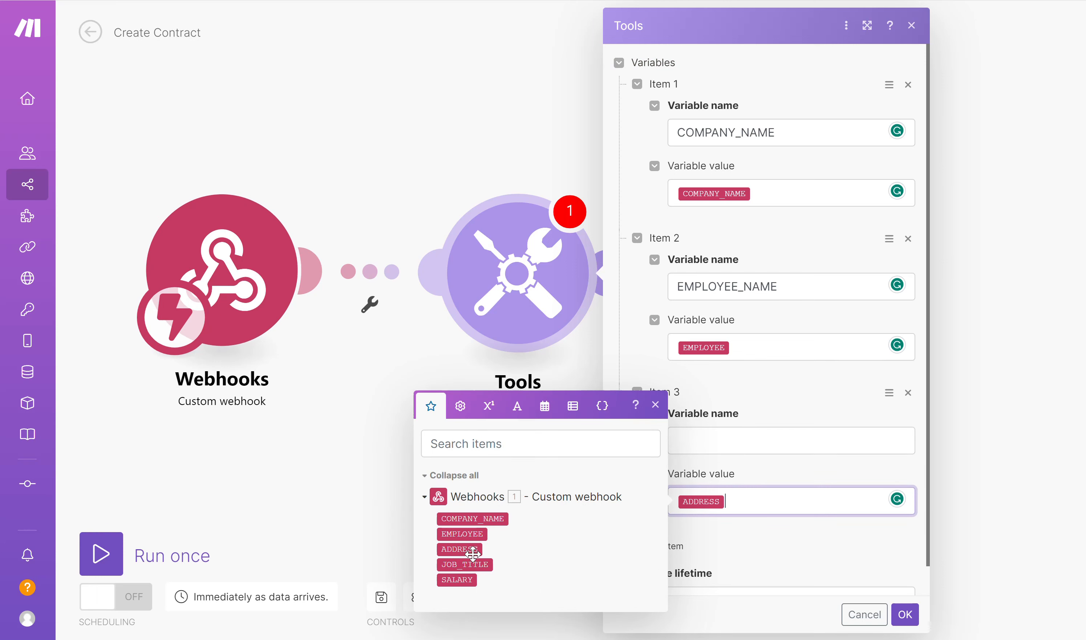
pyautogui.click(717, 440)
pyautogui.write('ADDRESS')
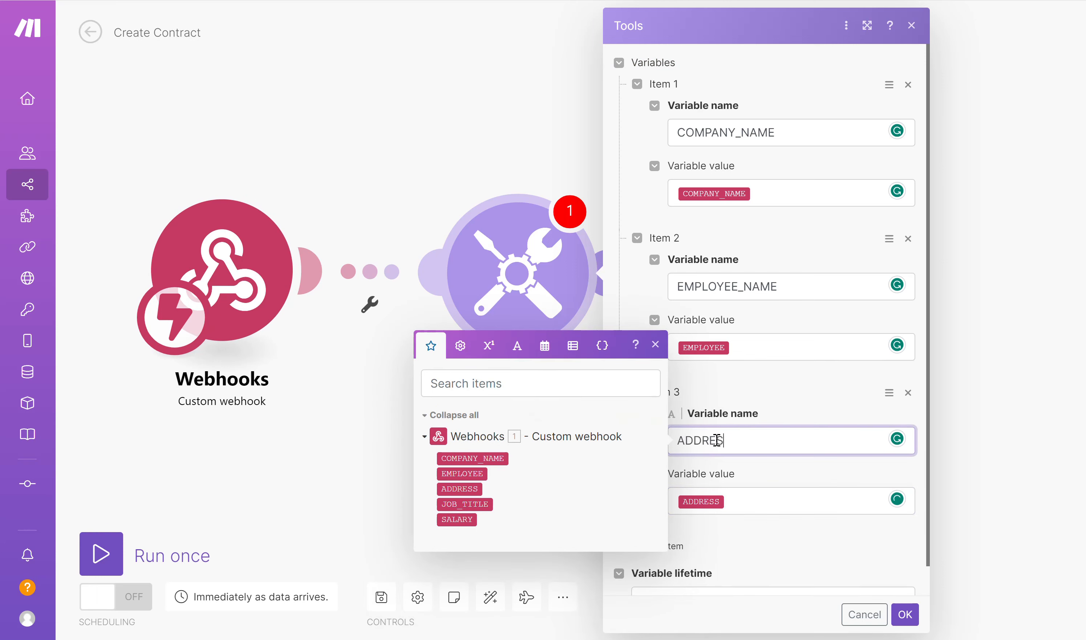
pyautogui.click(794, 526)
# - Add a fourth variable named JOB TITLE and map its value to the webhook's JOB_TITLE field
pyautogui.scroll(-1, 793, 527)
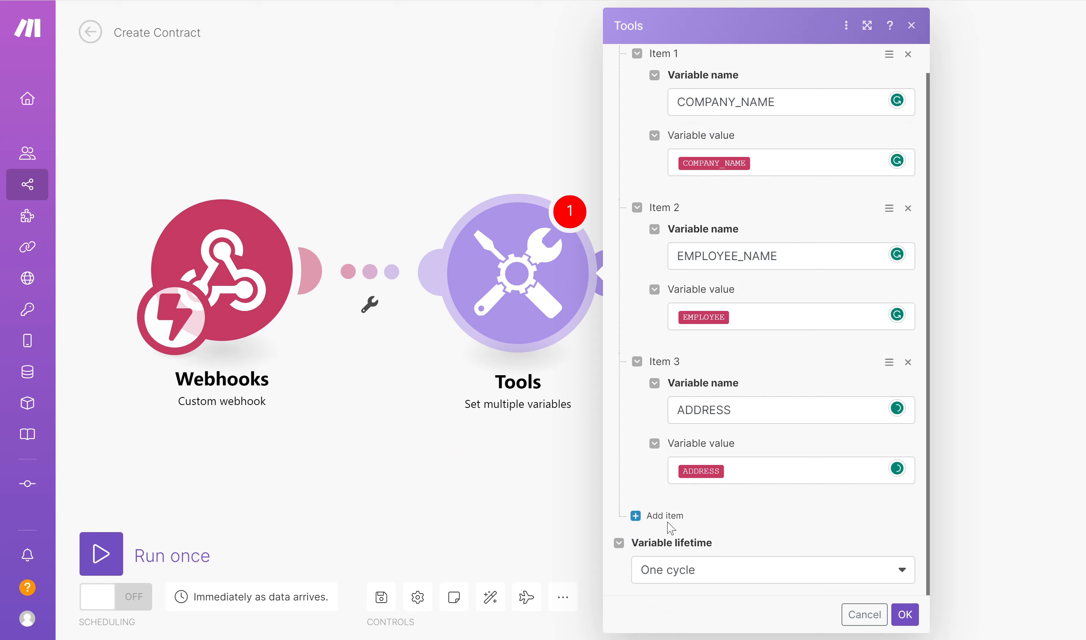
pyautogui.click(656, 518)
pyautogui.scroll(-4, 740, 444)
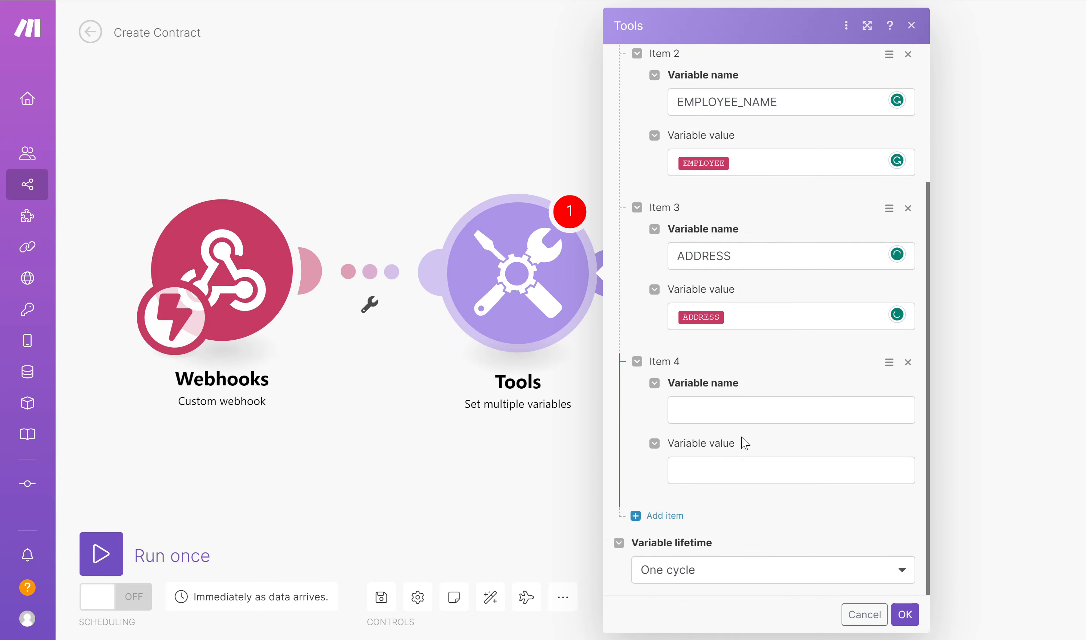
pyautogui.click(728, 412)
pyautogui.write('JOB_TITLE')
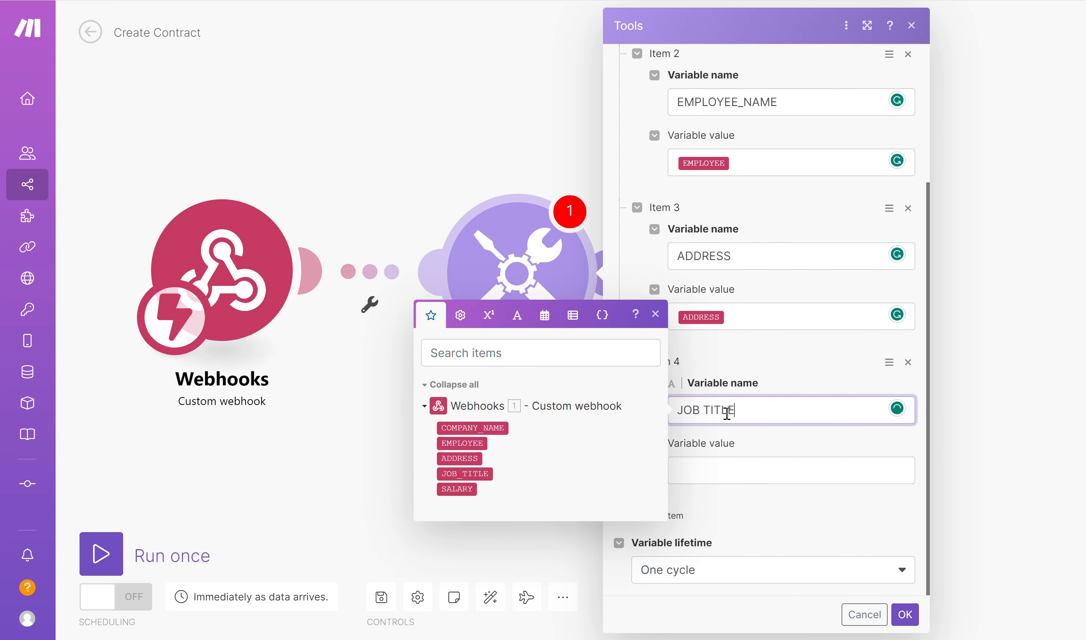
pyautogui.click(732, 465)
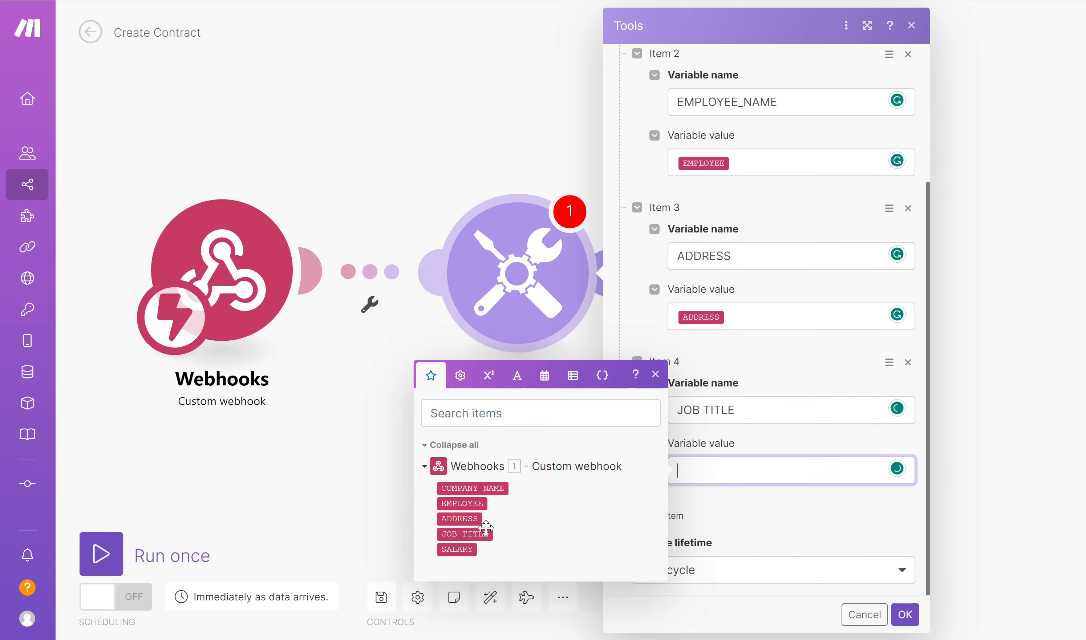
pyautogui.click(465, 535)
pyautogui.click(780, 521)
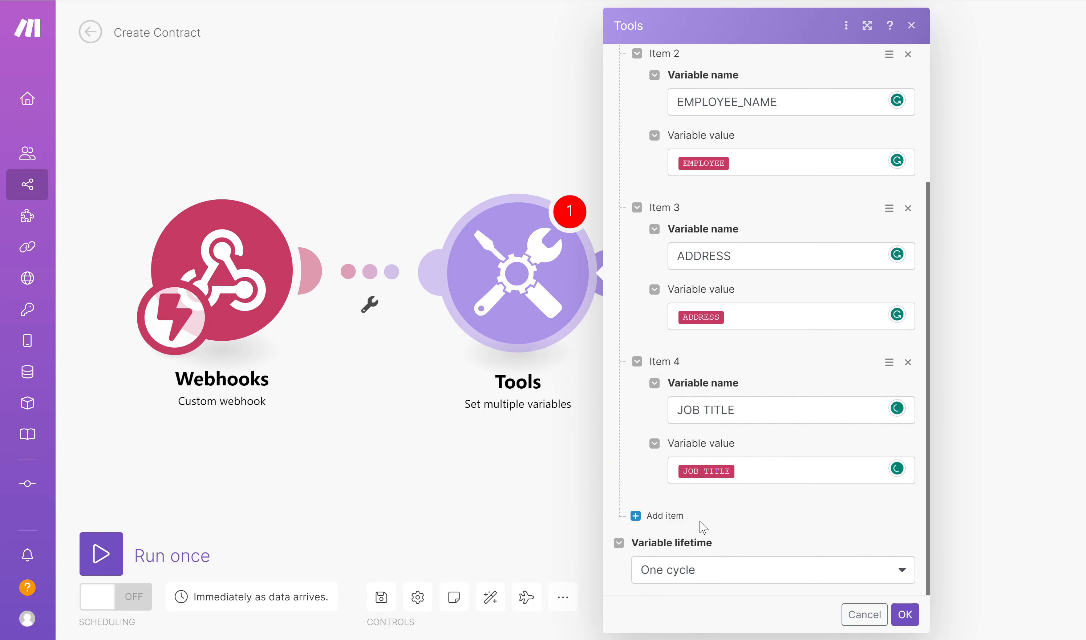
# - Add a fifth variable named SALARY mapped to the webhook's SALARY field, and save the Tools module settings
pyautogui.click(673, 521)
pyautogui.click(719, 566)
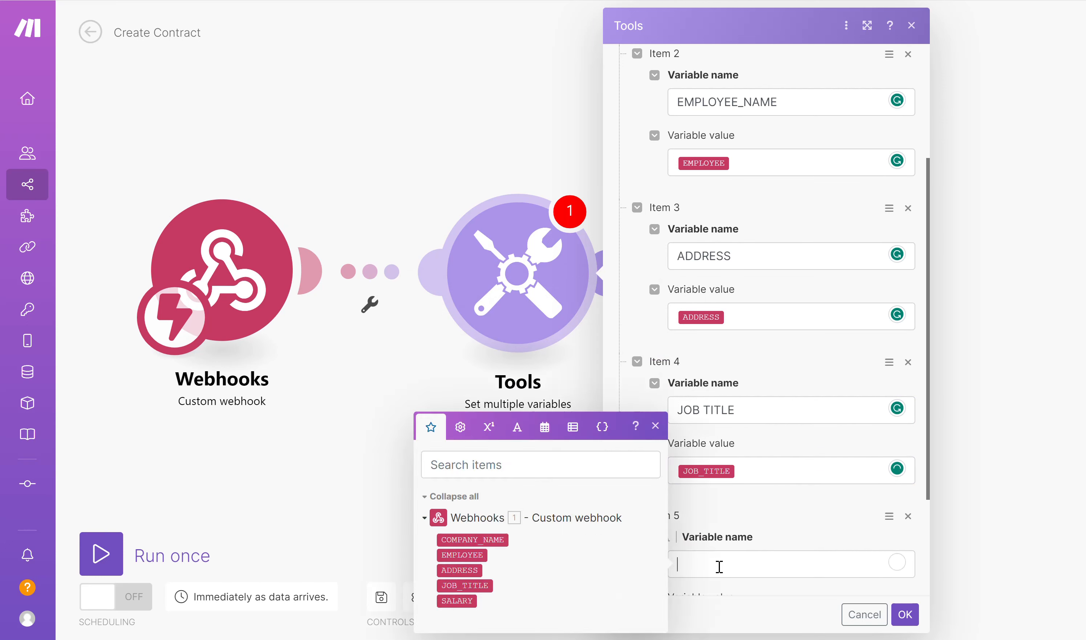
pyautogui.write('SALARY')
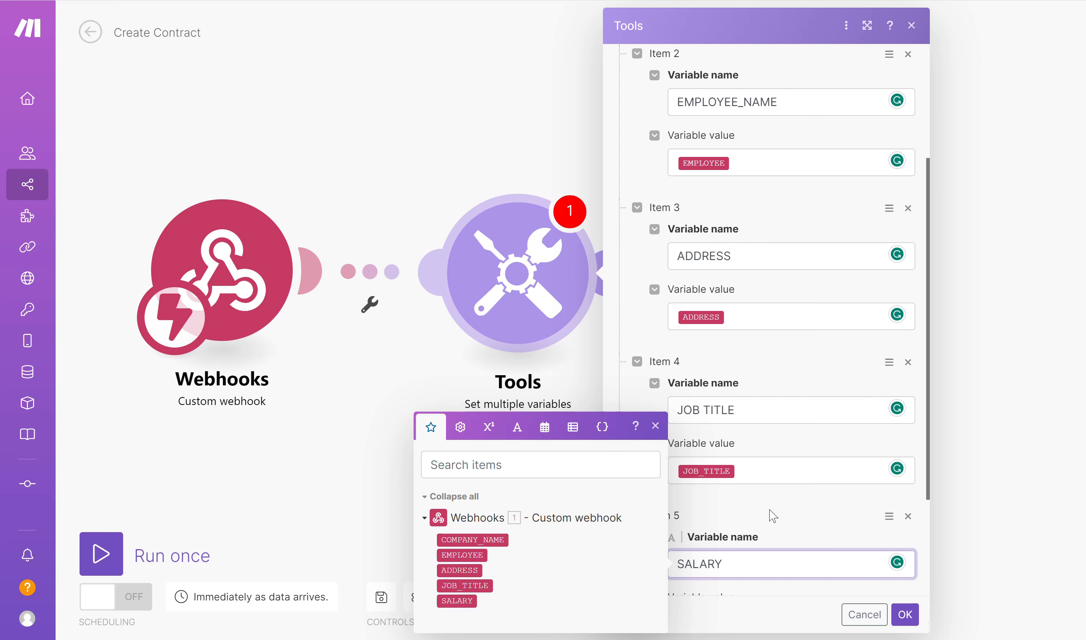
pyautogui.click(772, 514)
pyautogui.click(719, 470)
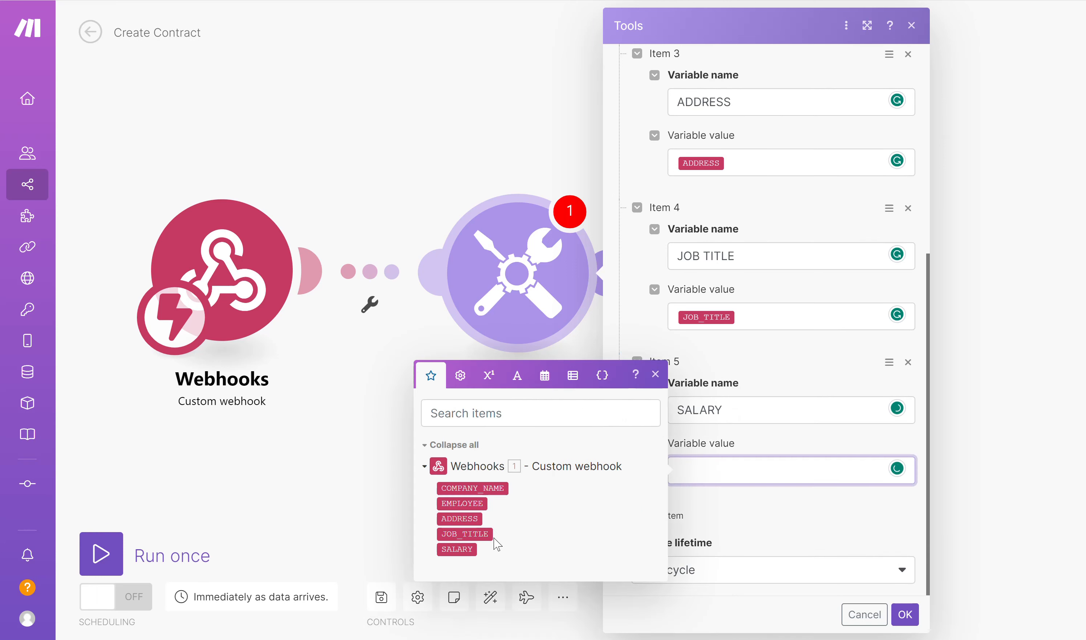
pyautogui.click(456, 550)
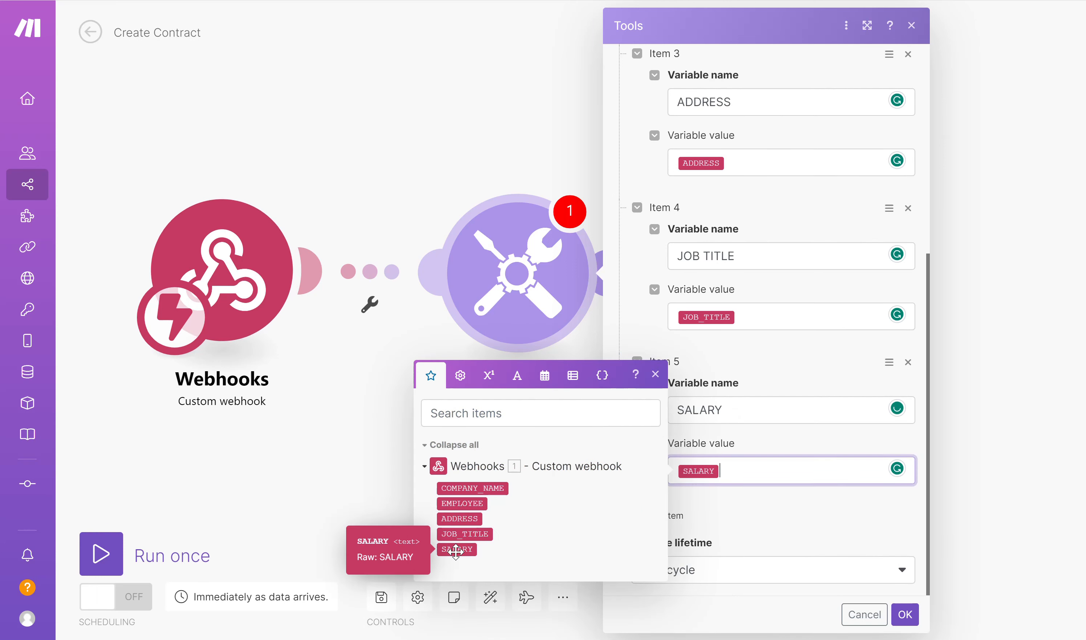
pyautogui.click(906, 615)
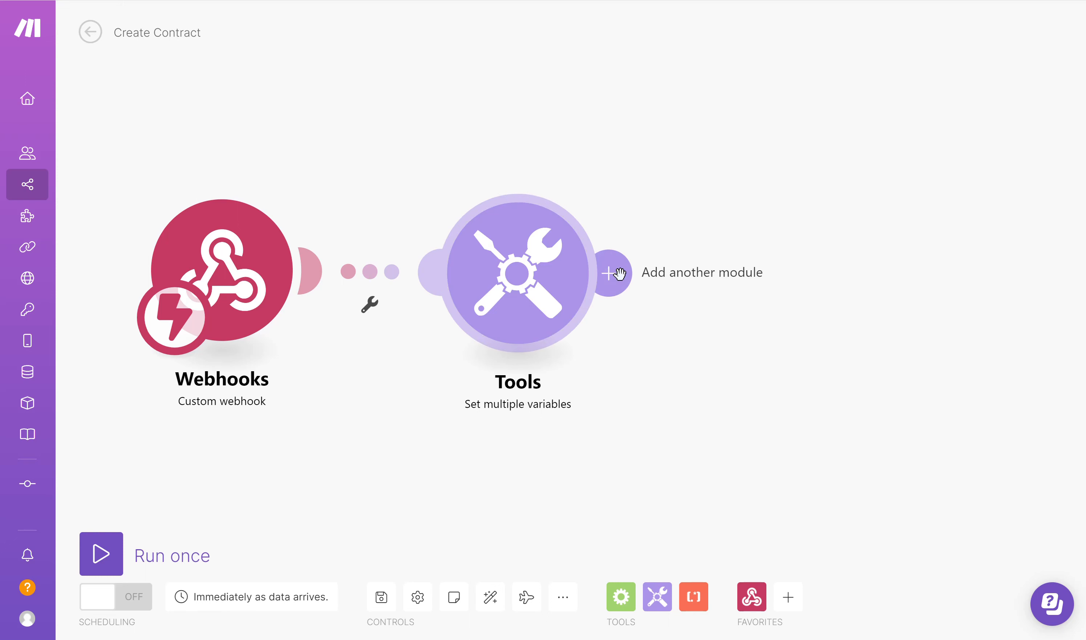
# - Add a DocuWare "Download a Document" module after the Tools module in the scenario
pyautogui.click(619, 275)
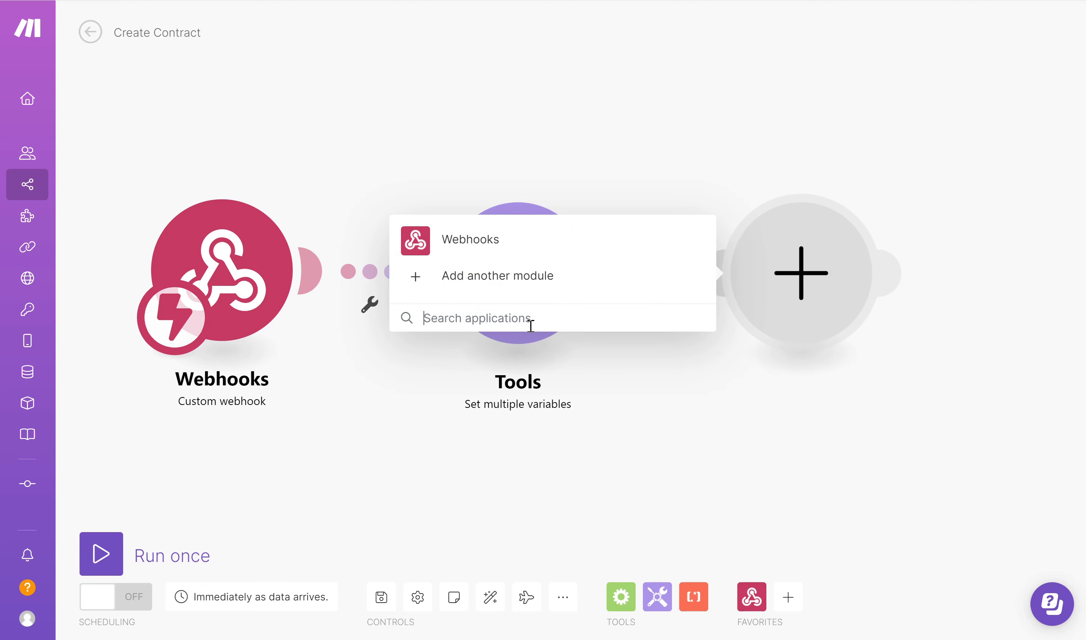
pyautogui.write('DocuWare')
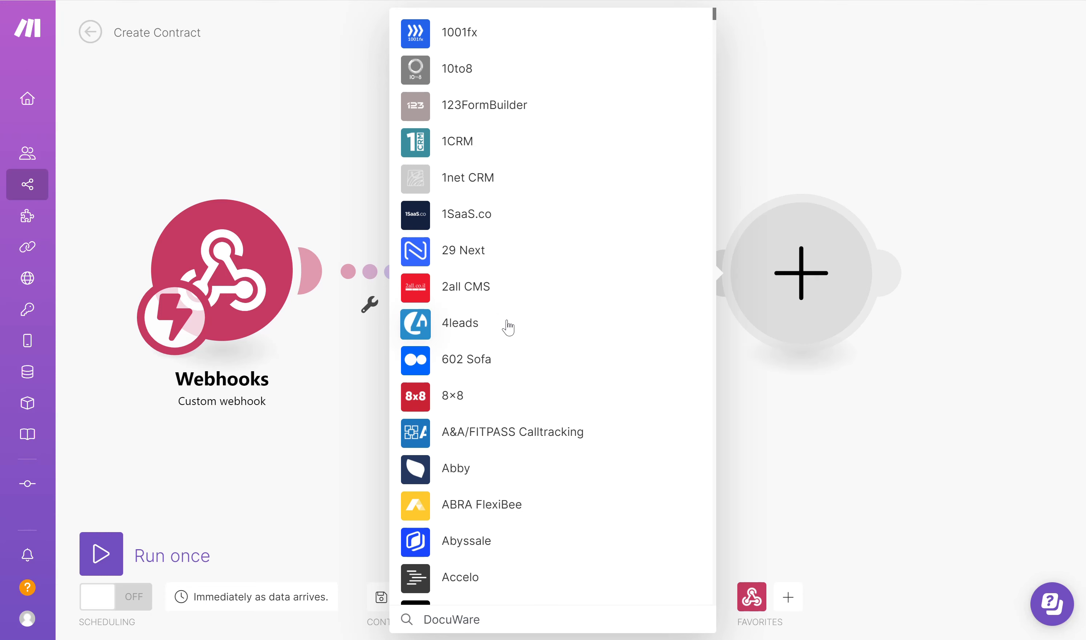
pyautogui.click(456, 251)
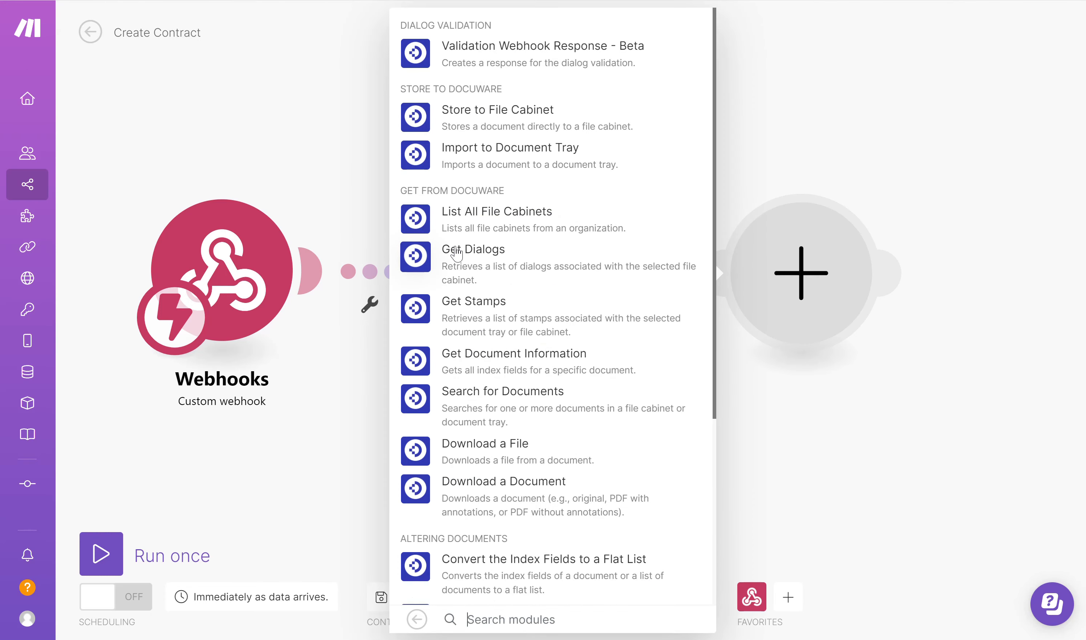
pyautogui.scroll(-4, 523, 308)
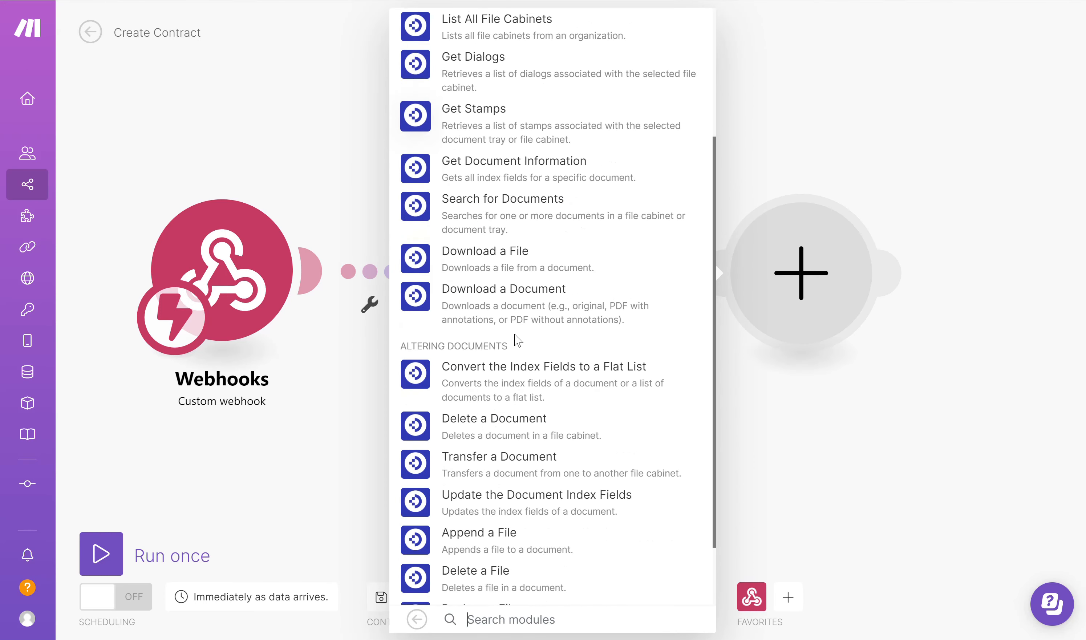
pyautogui.click(491, 304)
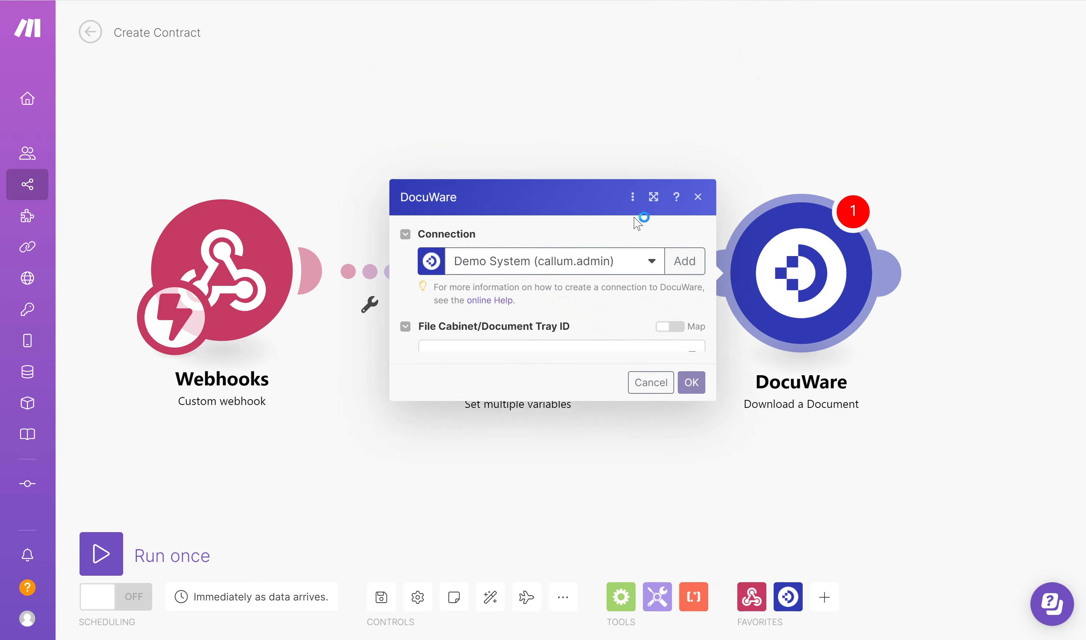
# - Select the Templates file cabinet as the source for the Download a Document module
pyautogui.click(664, 258)
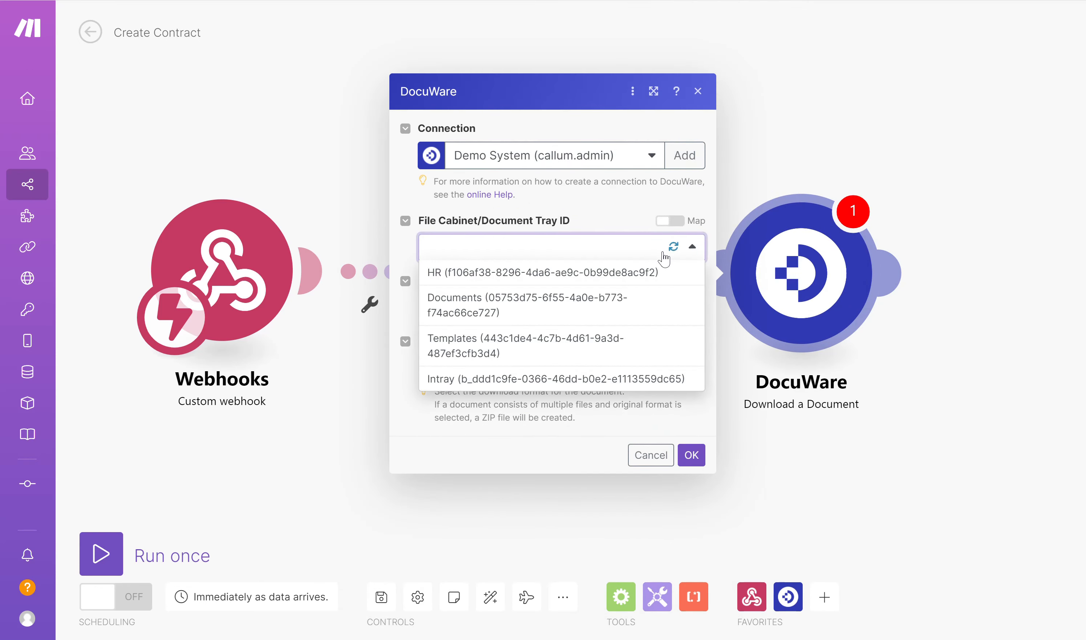
pyautogui.click(483, 350)
pyautogui.click(537, 315)
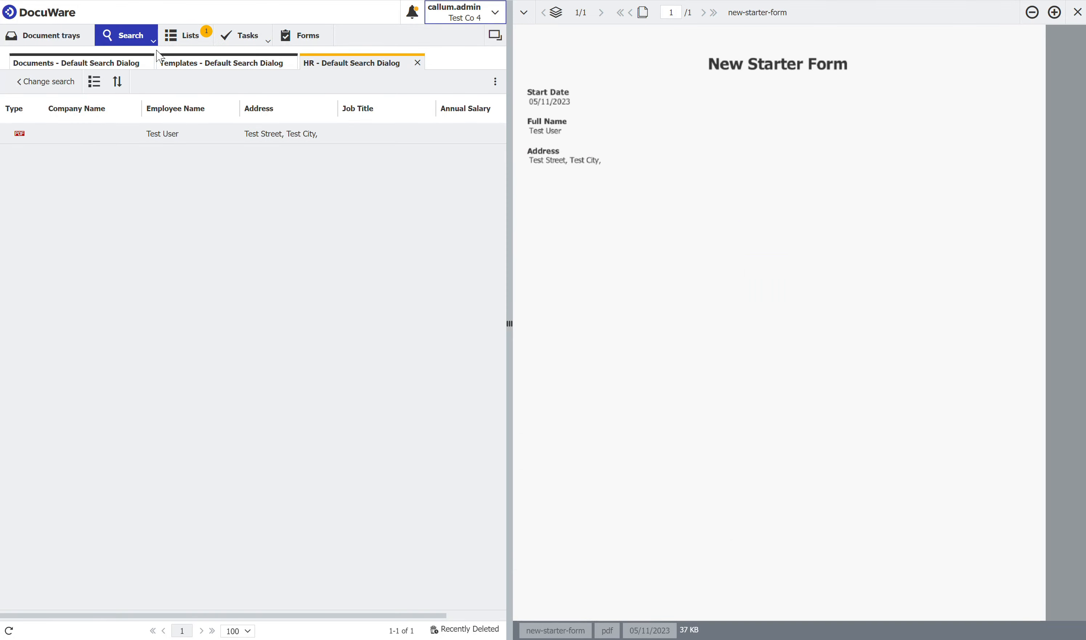
# - Look up the Contract Of Employment template's document ID in DocuWare's system entries and enter 1 as the Make module's Document ID
pyautogui.click(209, 67)
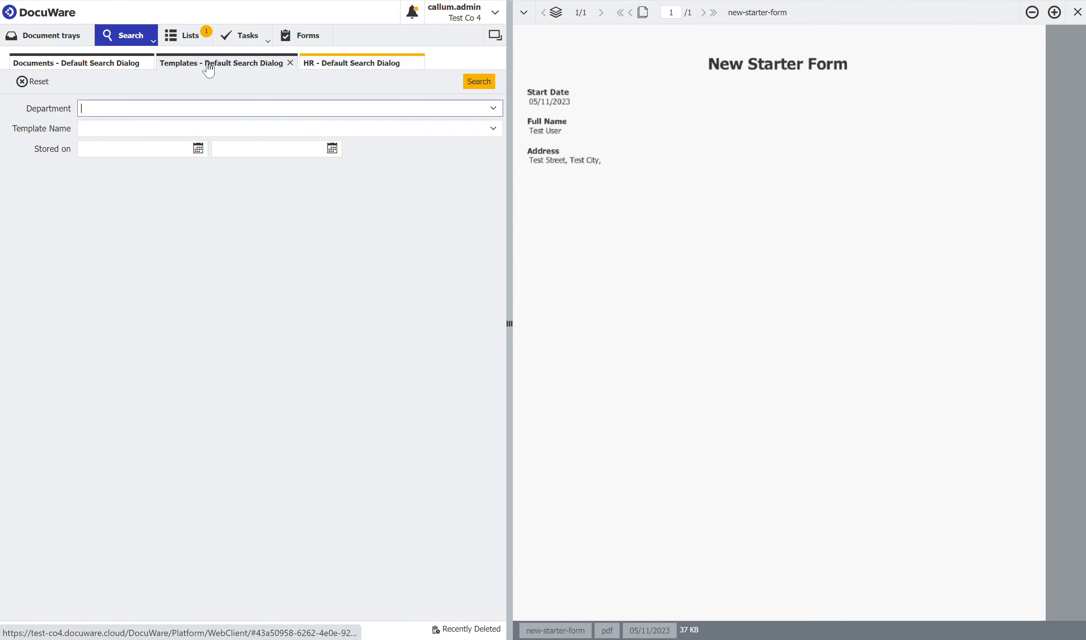
pyautogui.click(479, 81)
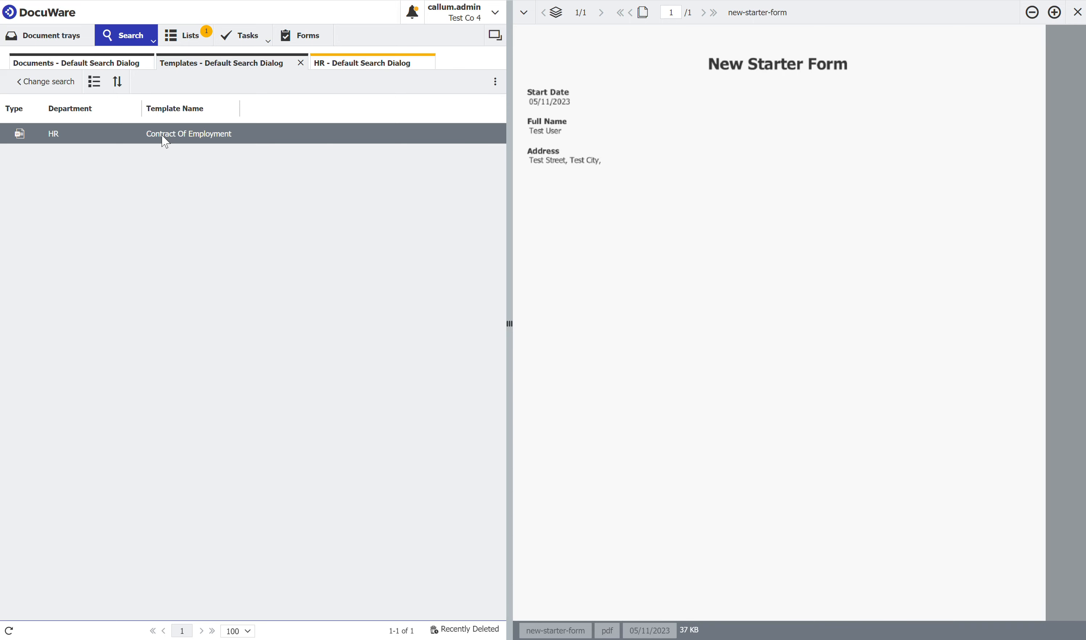
pyautogui.rightClick(165, 137)
pyautogui.click(225, 188)
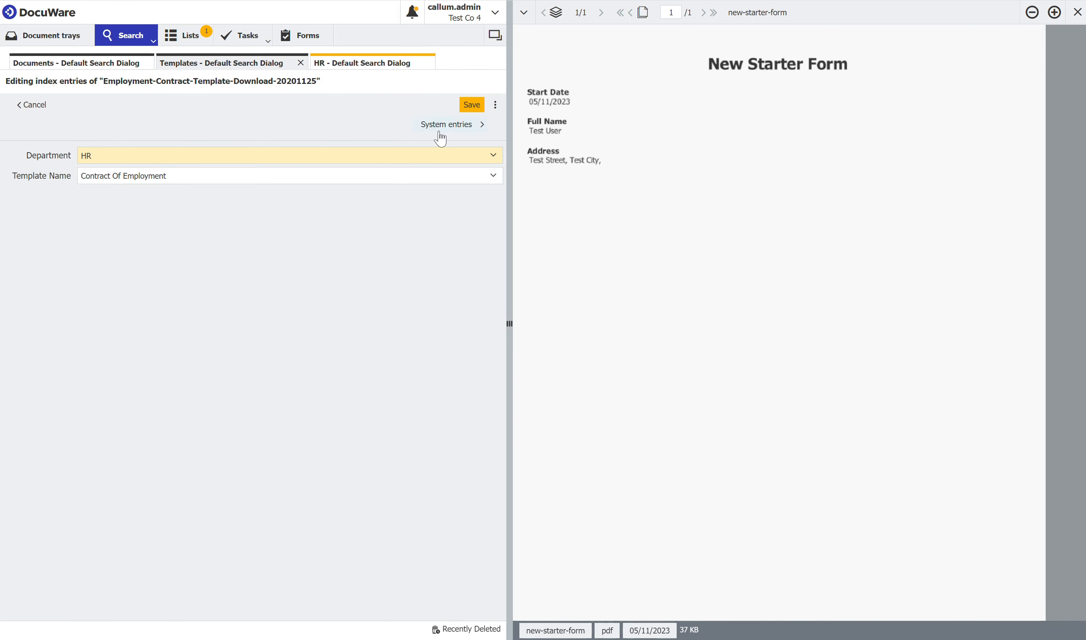
pyautogui.click(440, 132)
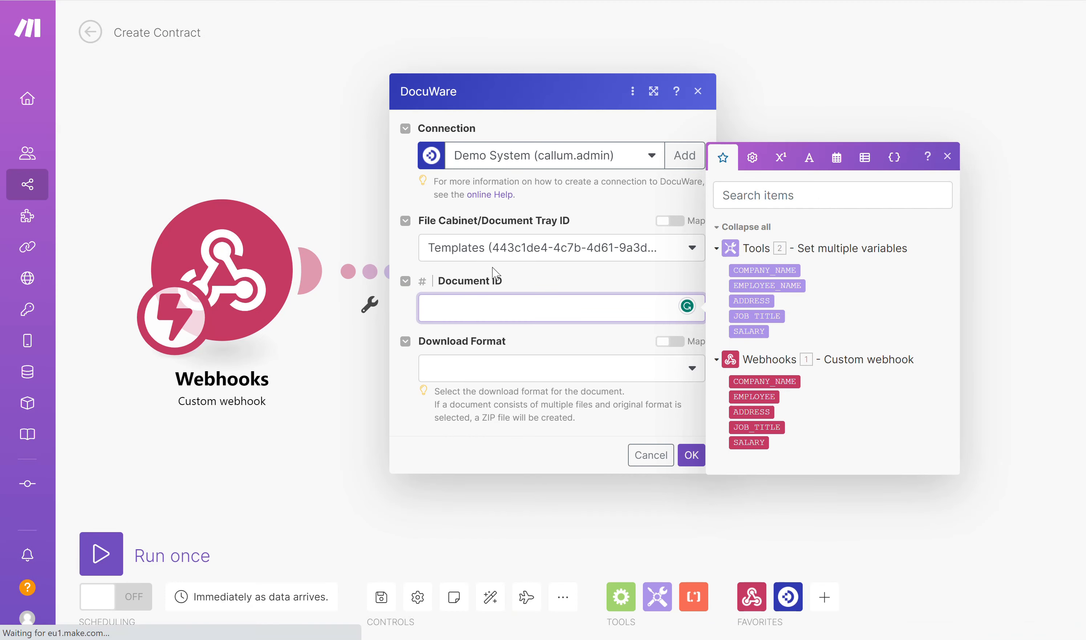
pyautogui.click(520, 406)
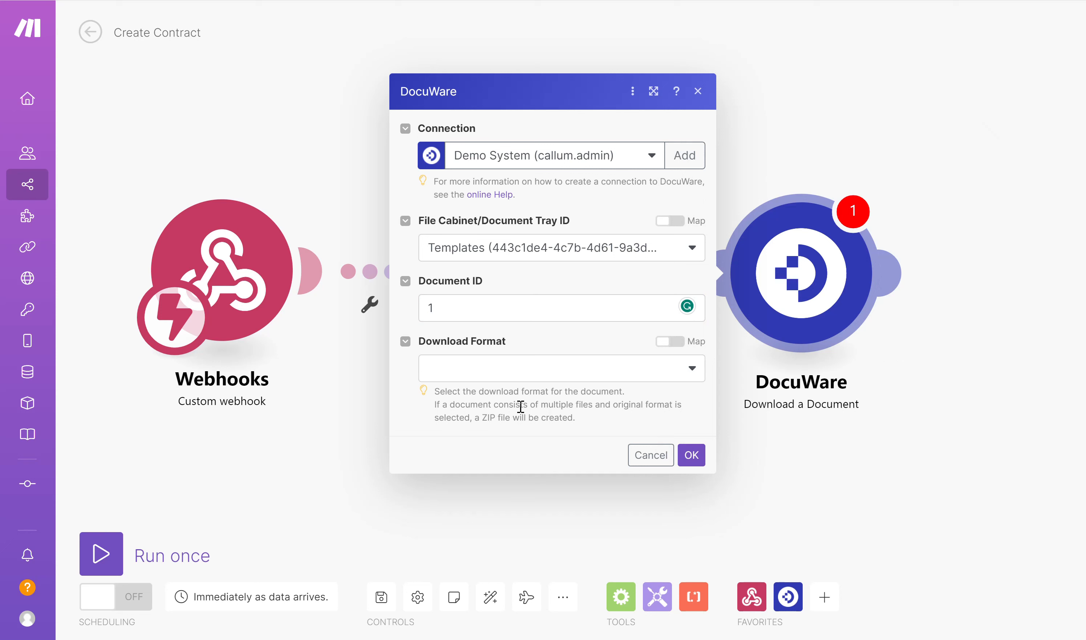
# - Set the Download a Document module's download format to original and save its settings
pyautogui.click(552, 378)
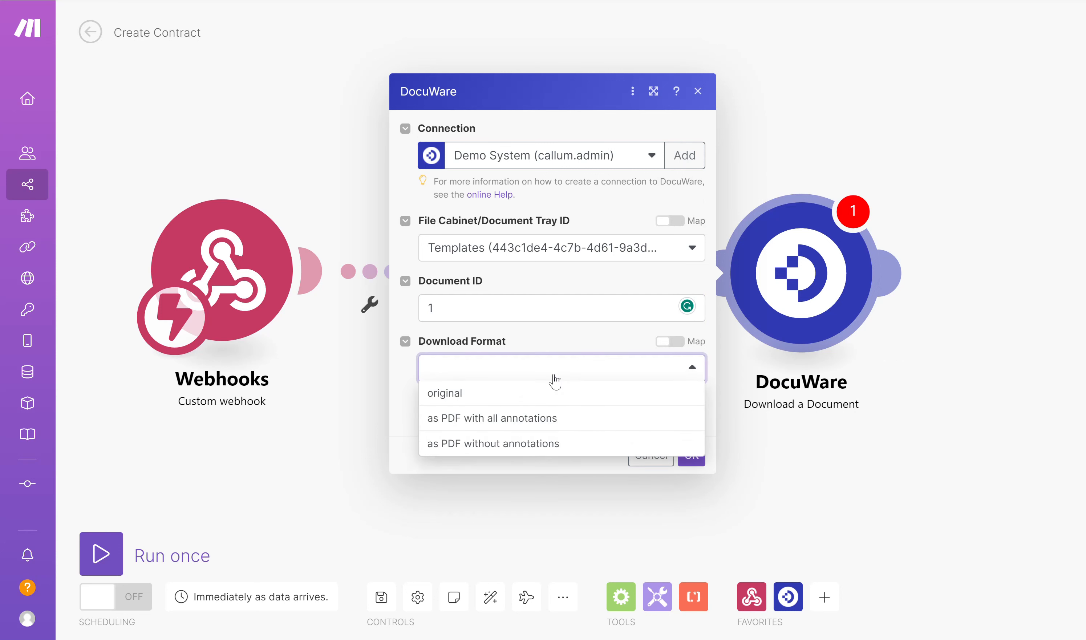
pyautogui.click(478, 402)
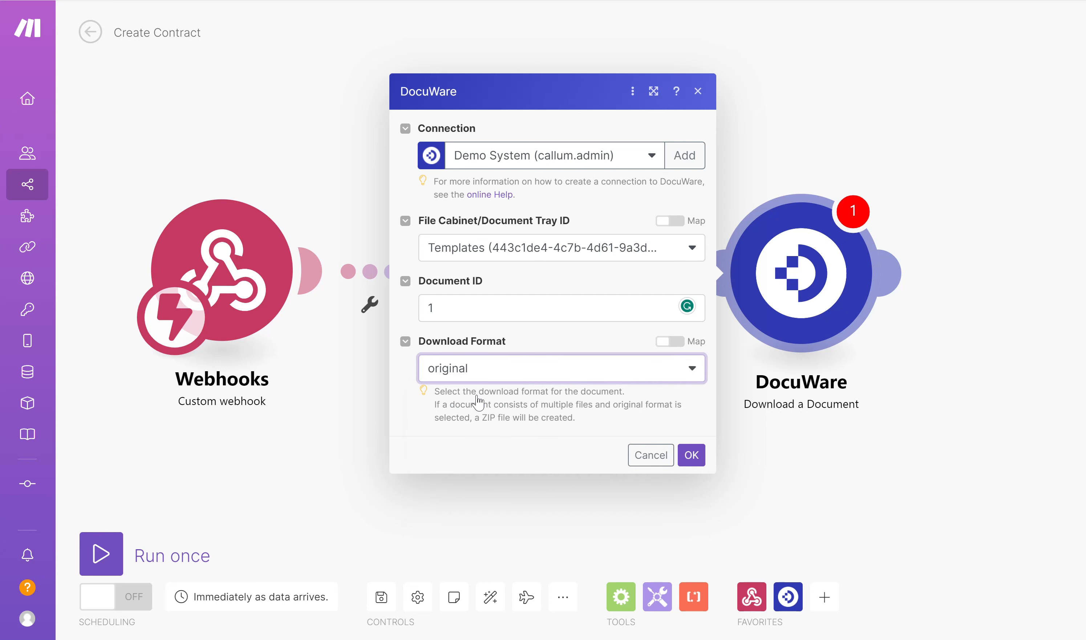
pyautogui.click(693, 457)
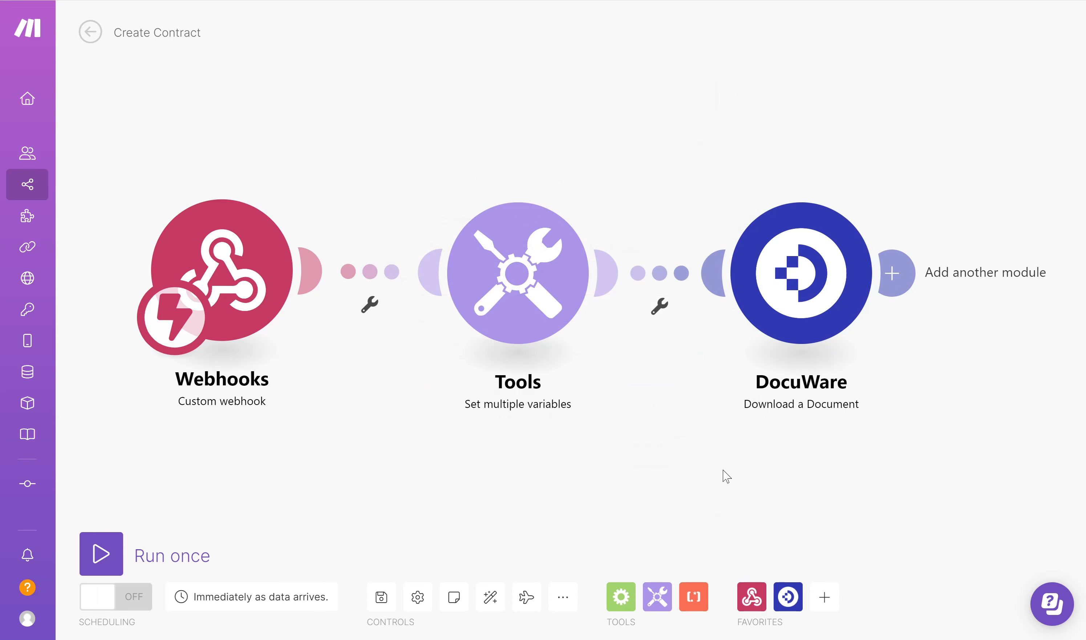
# - Test the scenario by running it once with the DocuWare web service POST request, and review the Tools and DocuWare module outputs
pyautogui.click(102, 553)
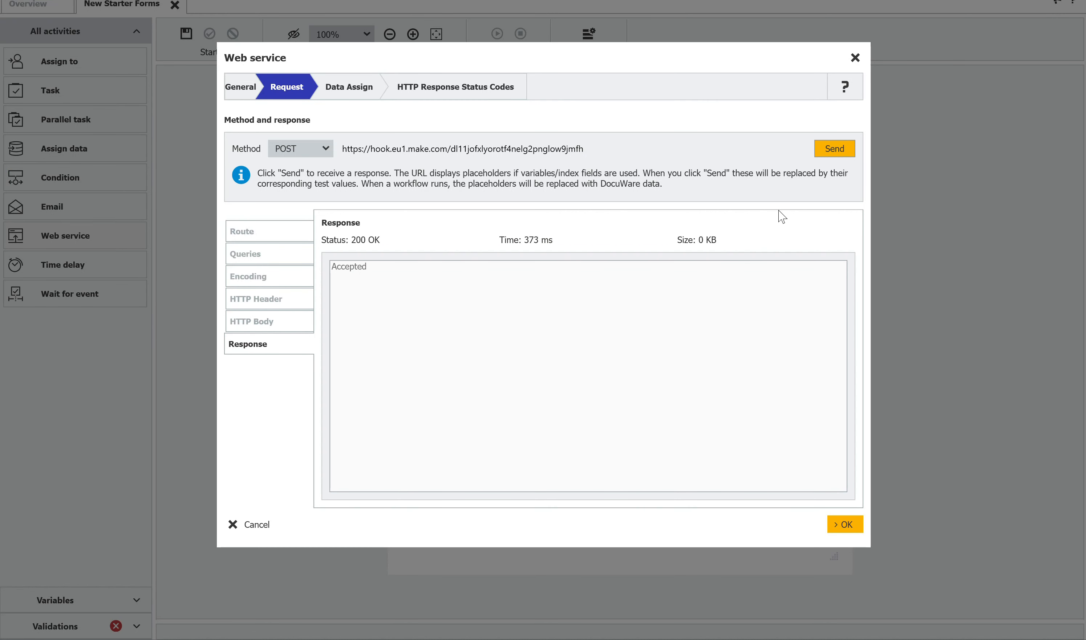
pyautogui.click(837, 149)
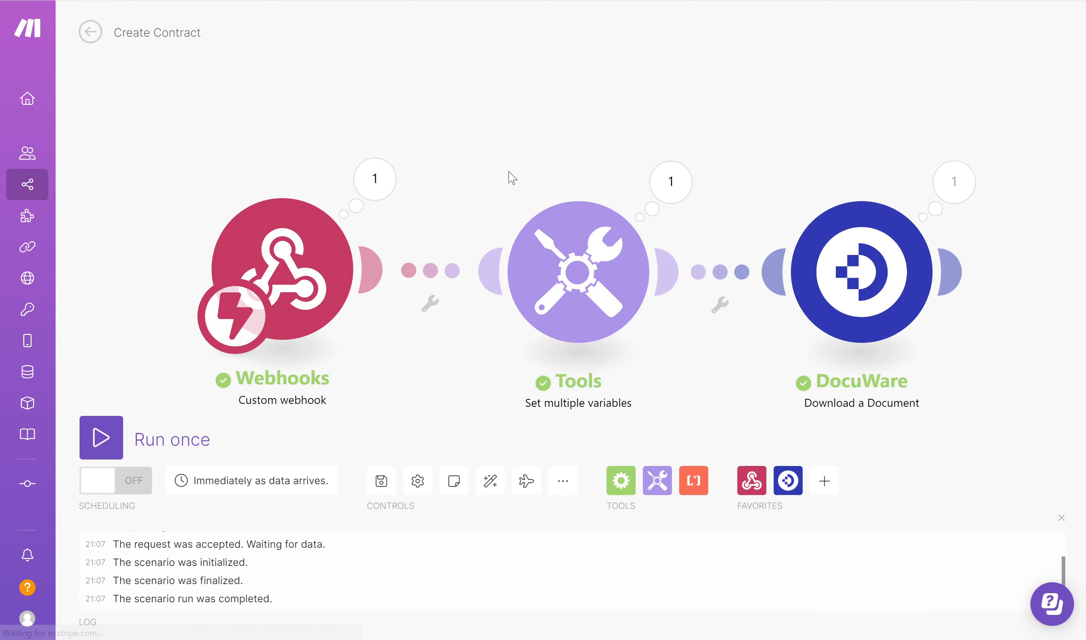
pyautogui.click(666, 185)
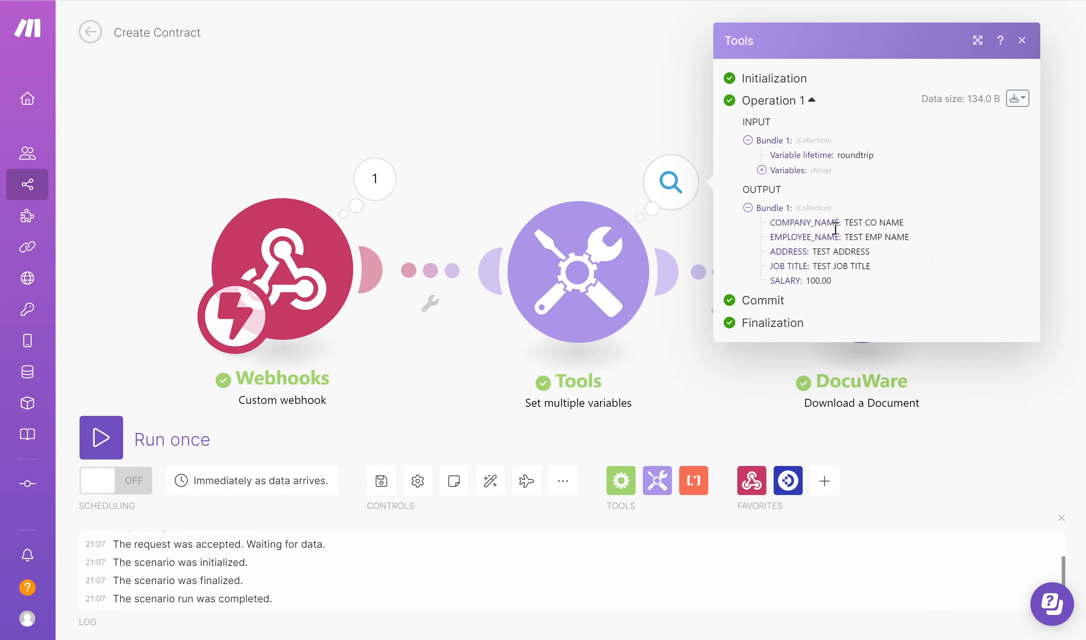
pyautogui.click(572, 147)
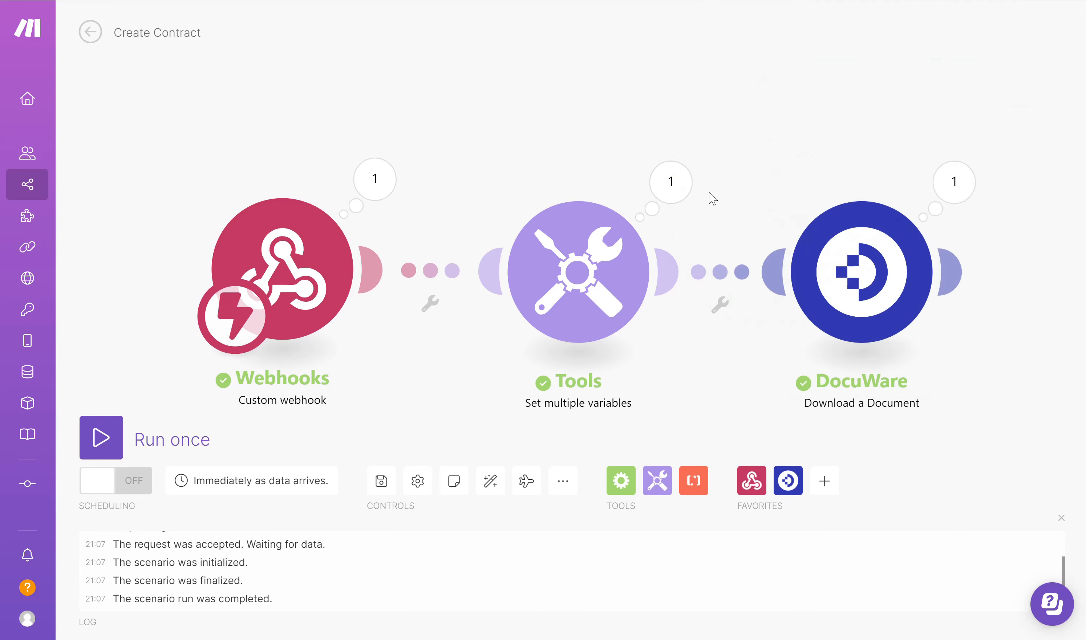
pyautogui.click(971, 190)
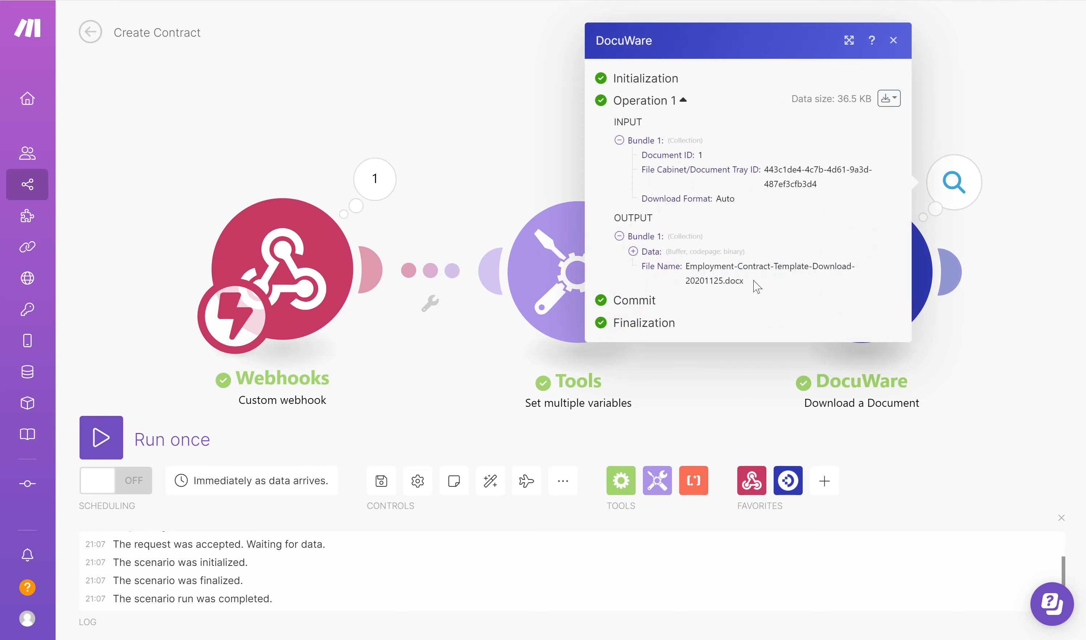
pyautogui.click(428, 103)
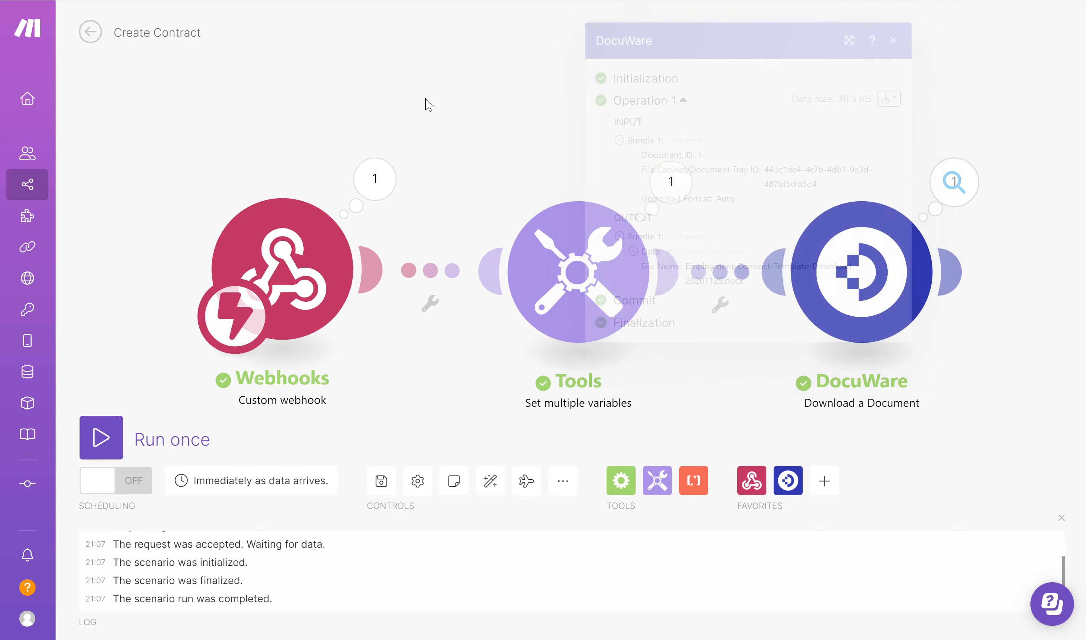
# - Save the scenario and add a Microsoft Word Templates "Fill out a document" module after the DocuWare module
pyautogui.click(382, 483)
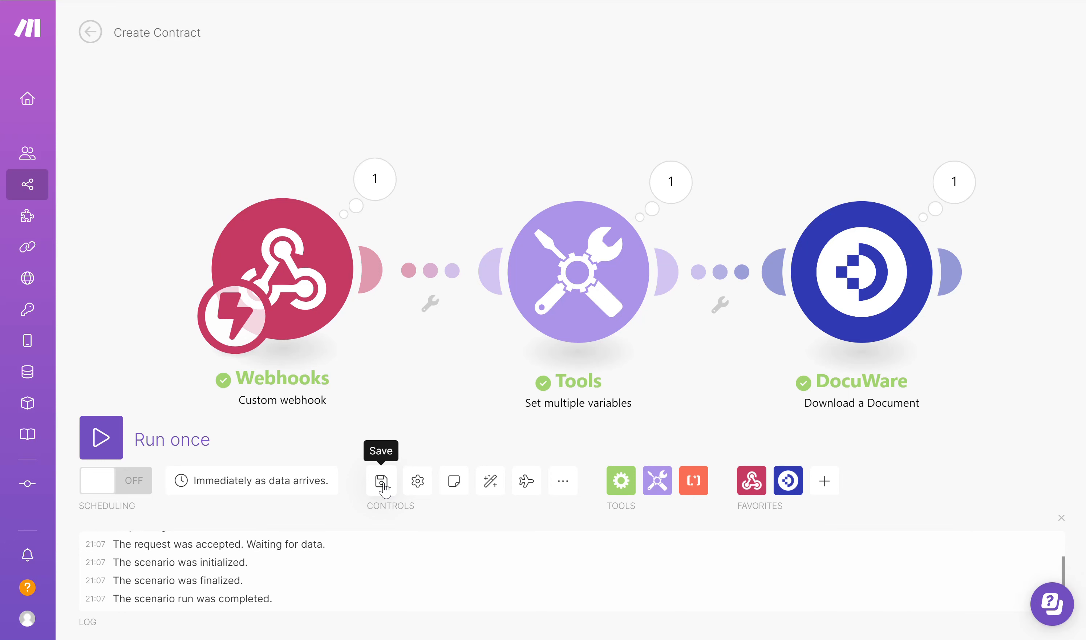
pyautogui.click(492, 483)
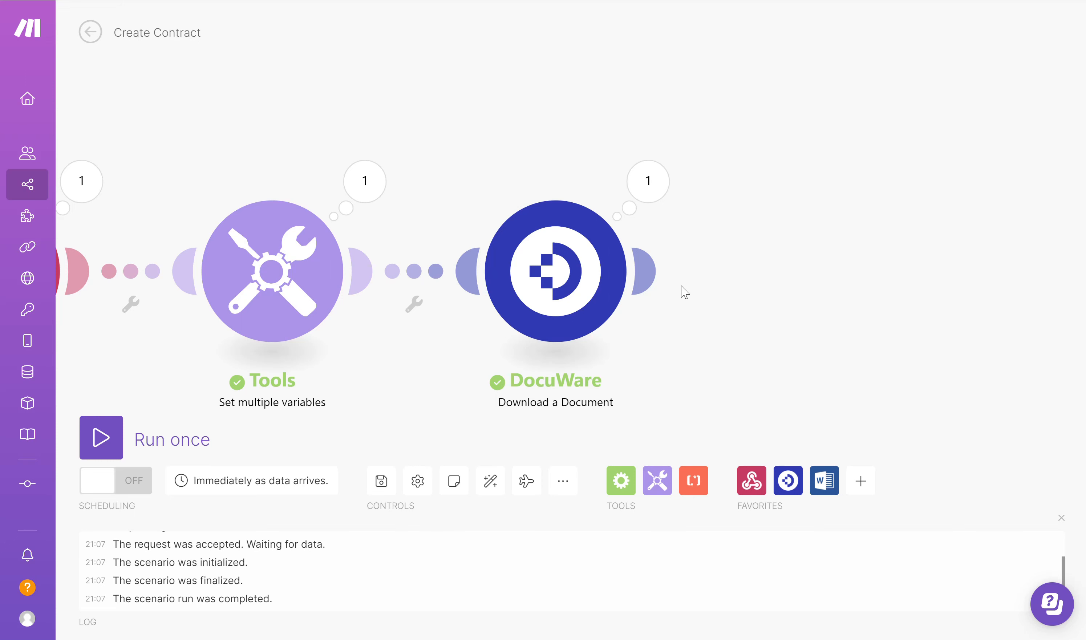
pyautogui.click(647, 270)
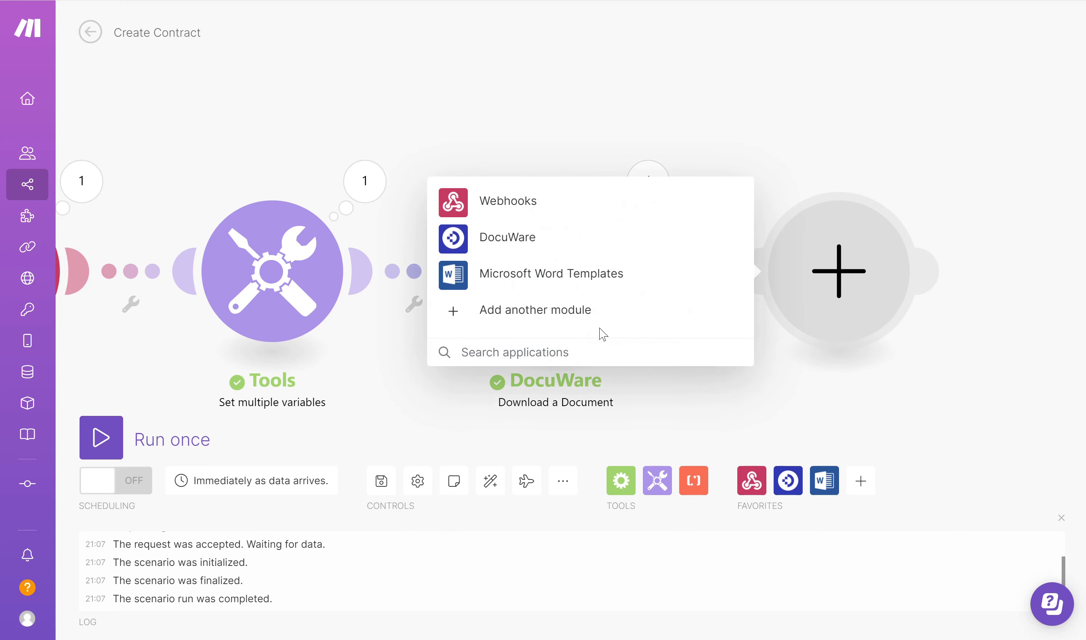
pyautogui.write('Word')
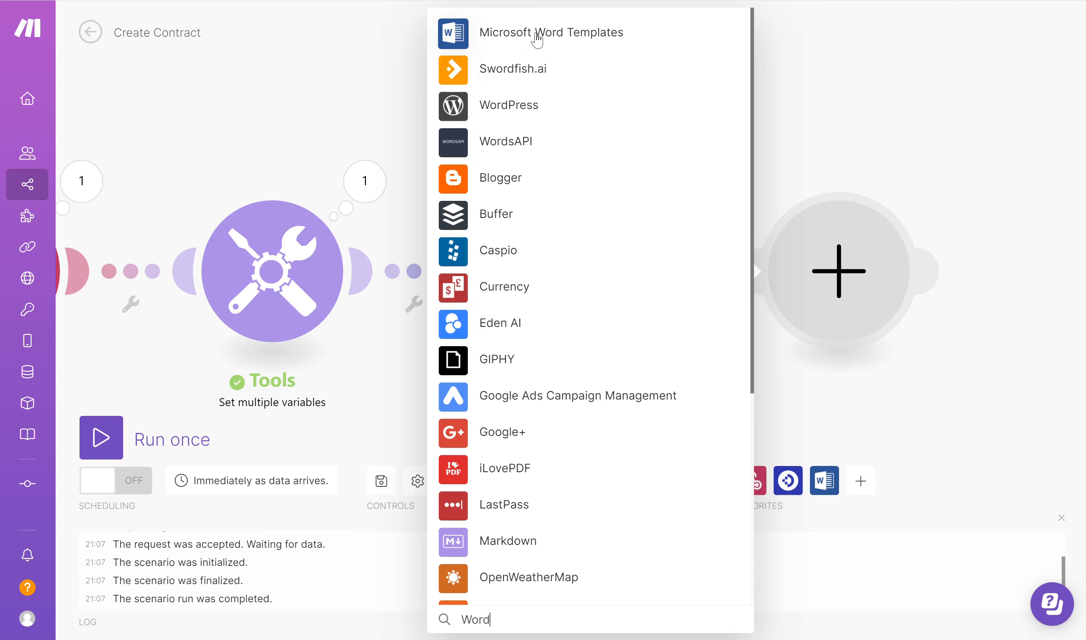
pyautogui.click(533, 38)
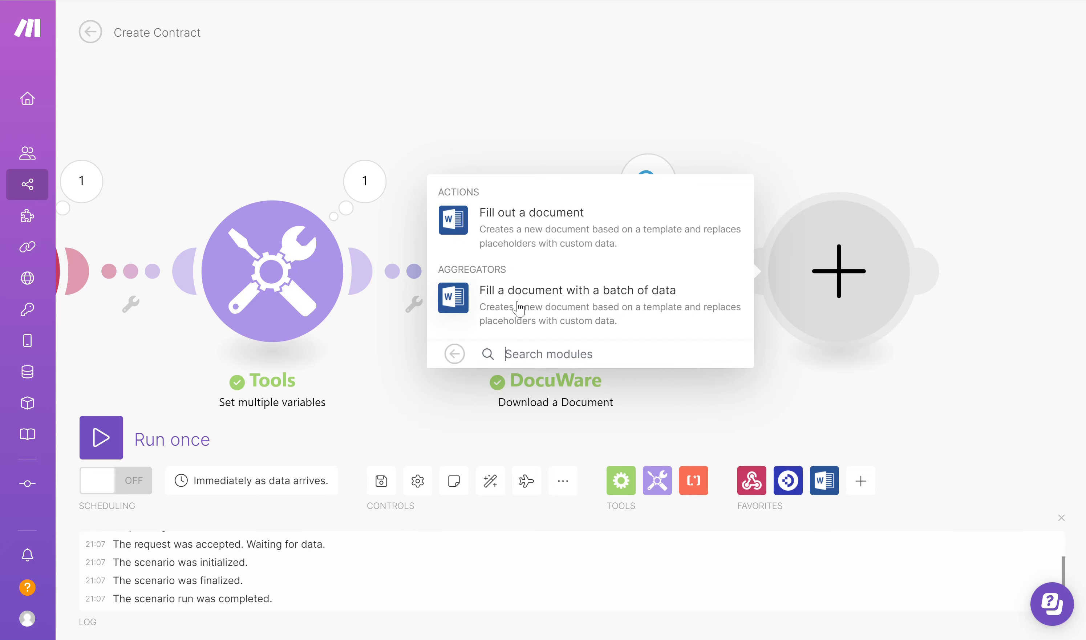
pyautogui.click(516, 228)
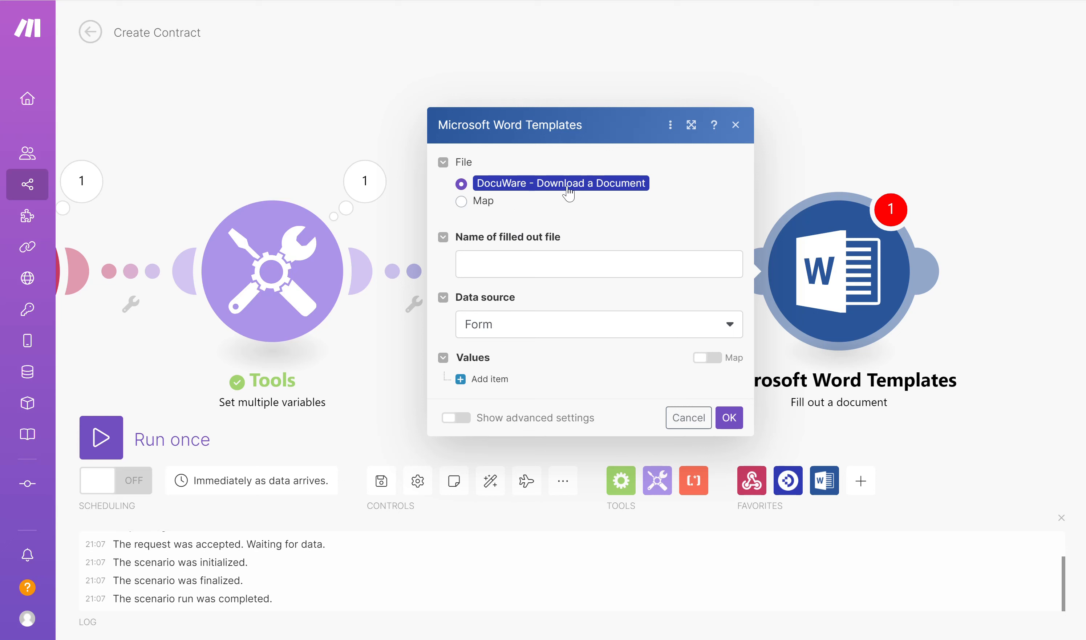
# - Set the name of the filled out file to the EMPLOYEE_NAME and JOB TITLE variables separated by an underscore
pyautogui.click(522, 262)
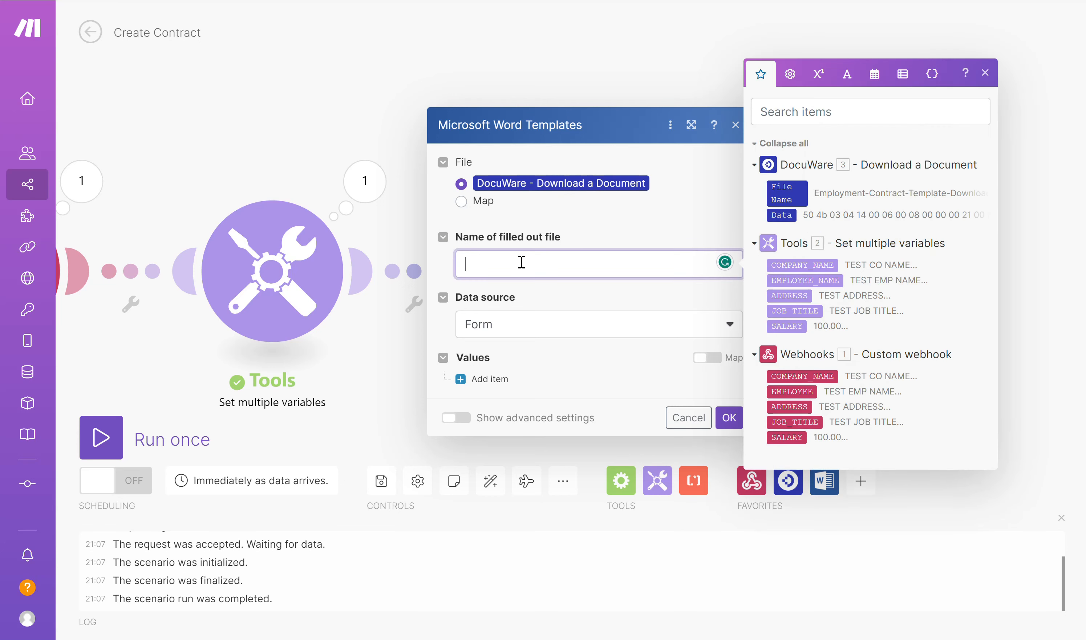
pyautogui.click(792, 281)
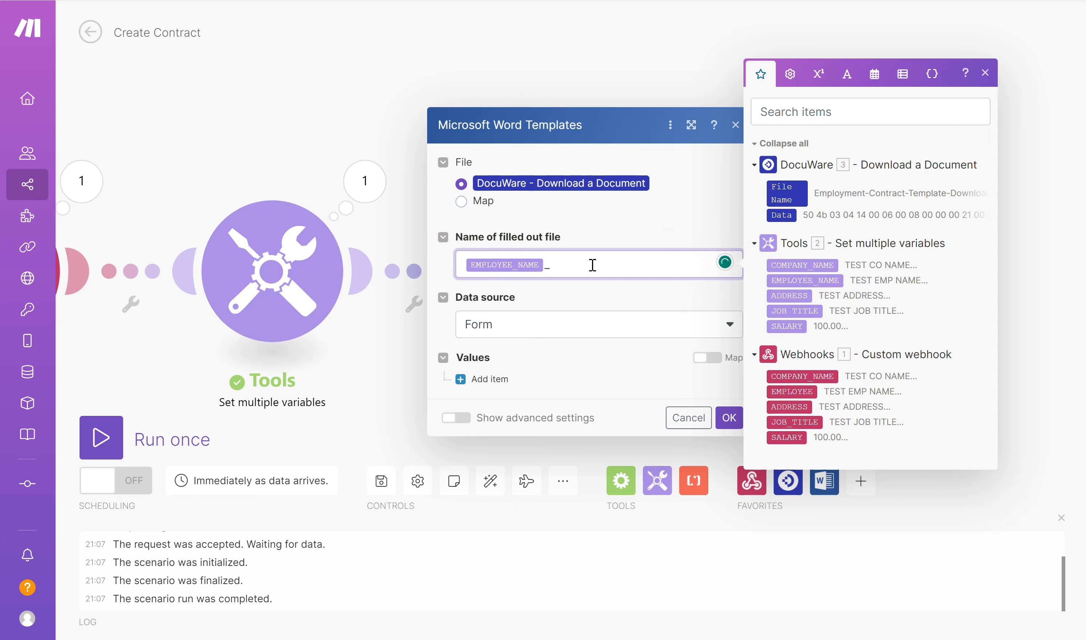
pyautogui.click(795, 311)
pyautogui.click(799, 310)
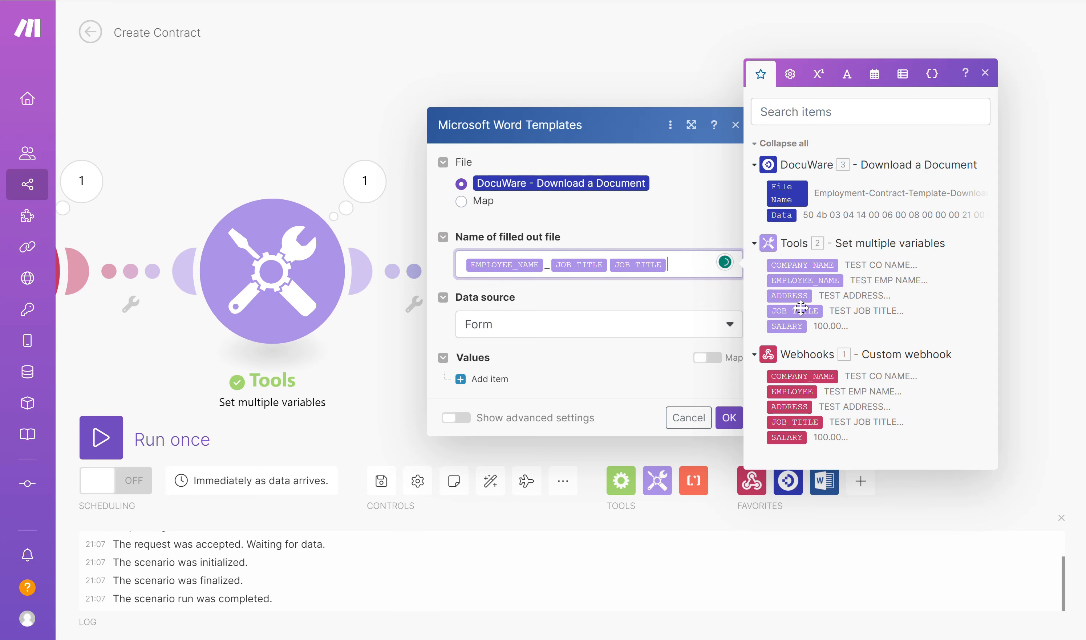
pyautogui.press('BackSpace')
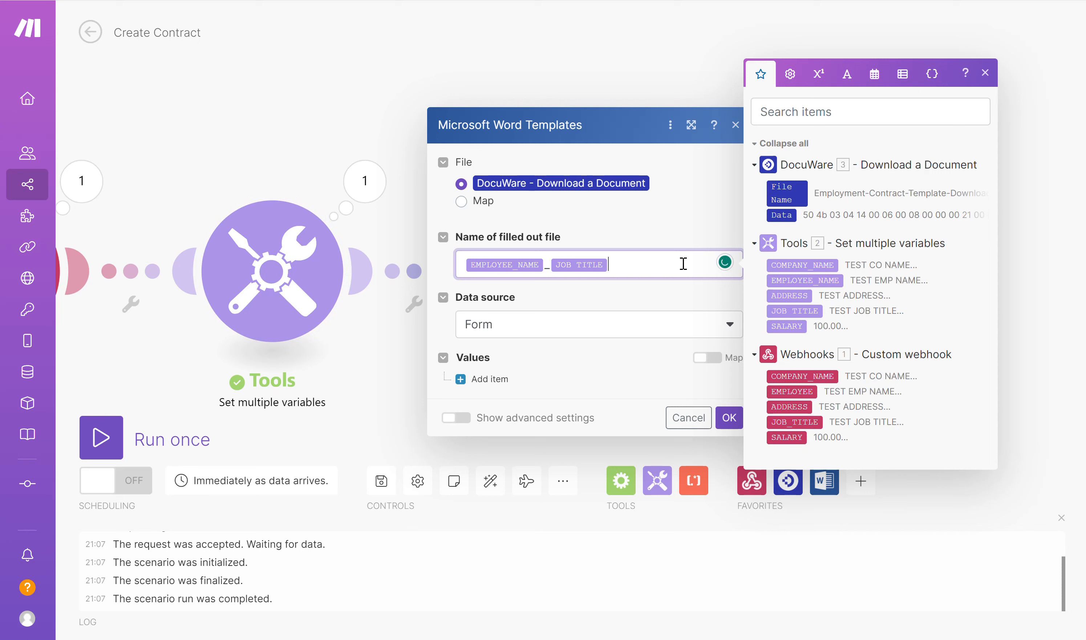
pyautogui.click(657, 300)
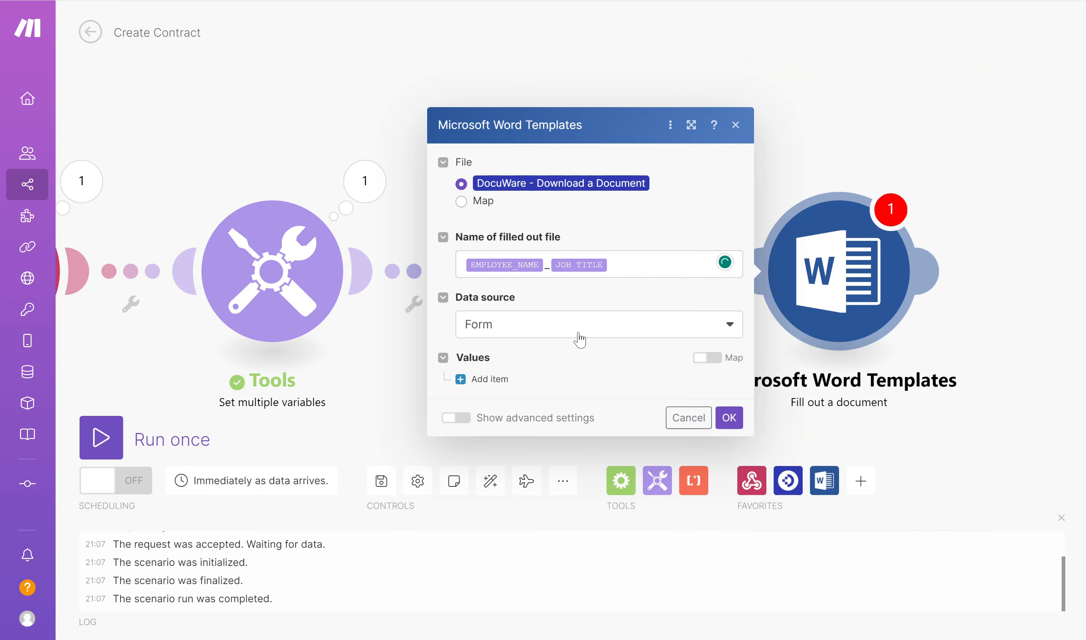
# - Add five empty items to the Values list of the Microsoft Word Templates module
pyautogui.click(480, 380)
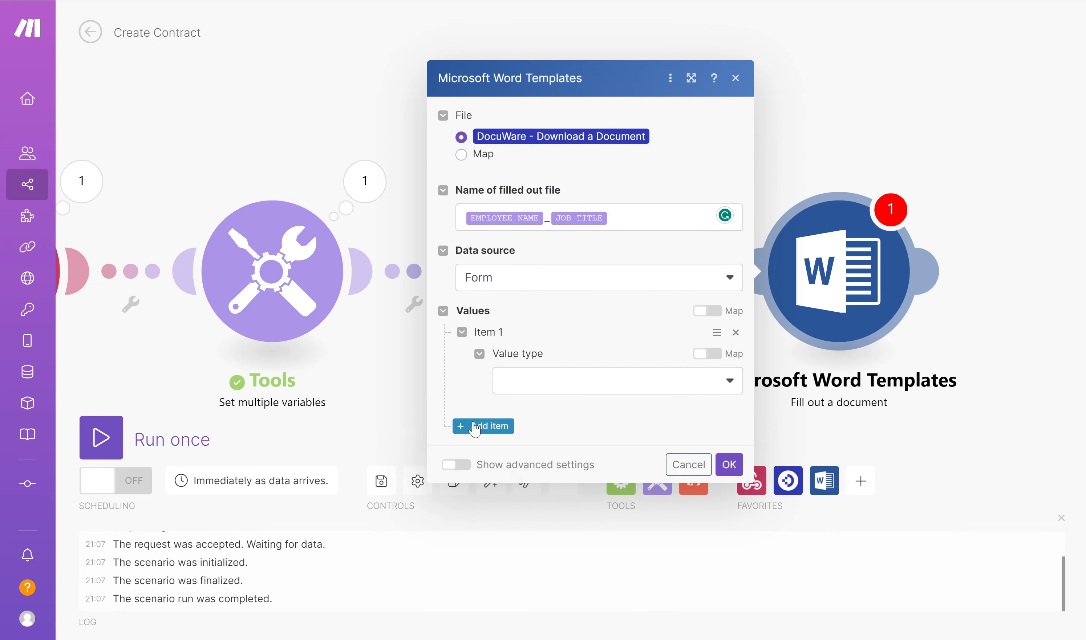
pyautogui.click(487, 426)
pyautogui.click(489, 475)
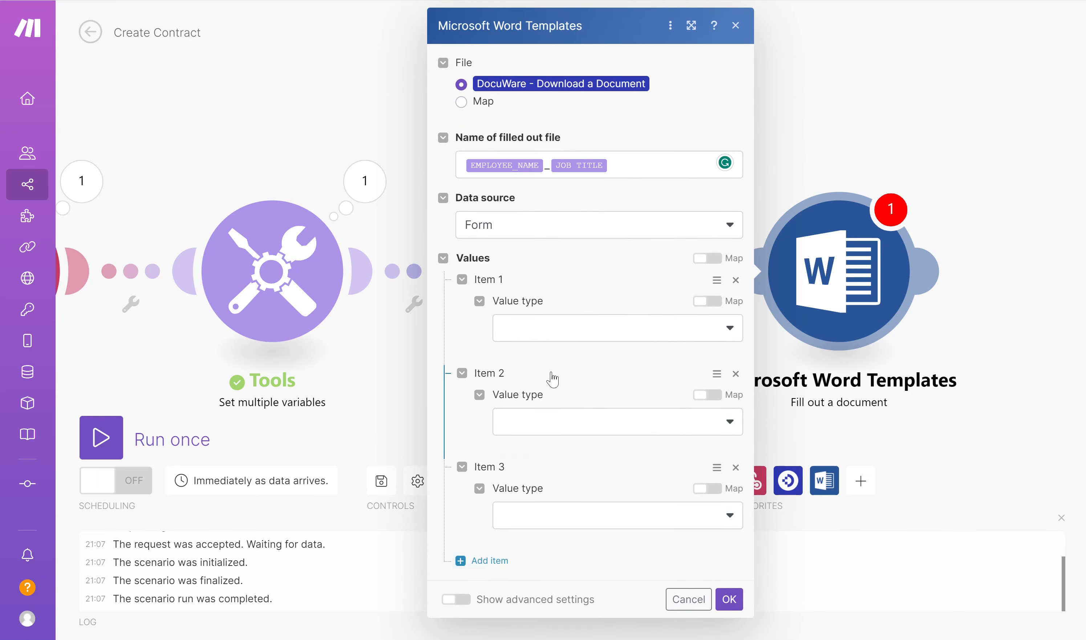
pyautogui.click(484, 561)
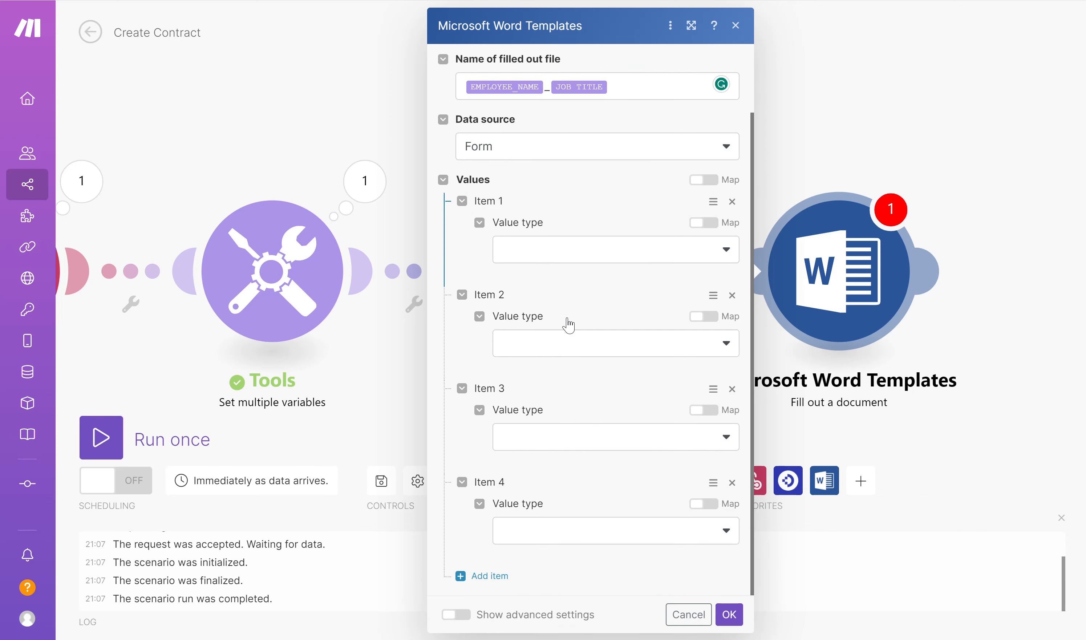
pyautogui.click(485, 574)
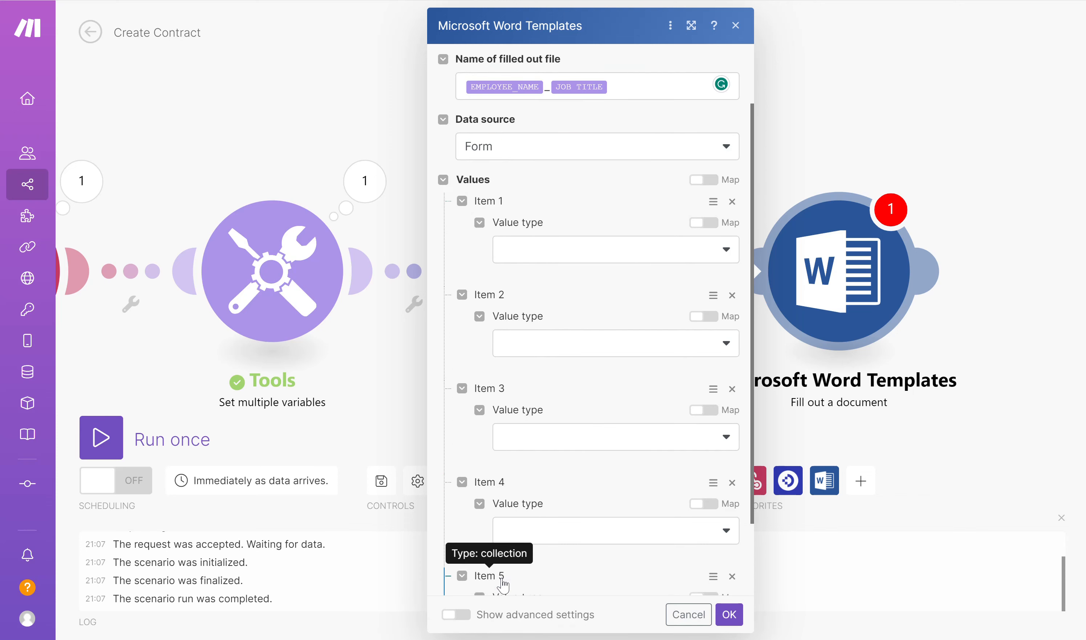
# - Set the value type of all five items in the Microsoft Word Templates module to Value
pyautogui.click(723, 258)
pyautogui.click(562, 302)
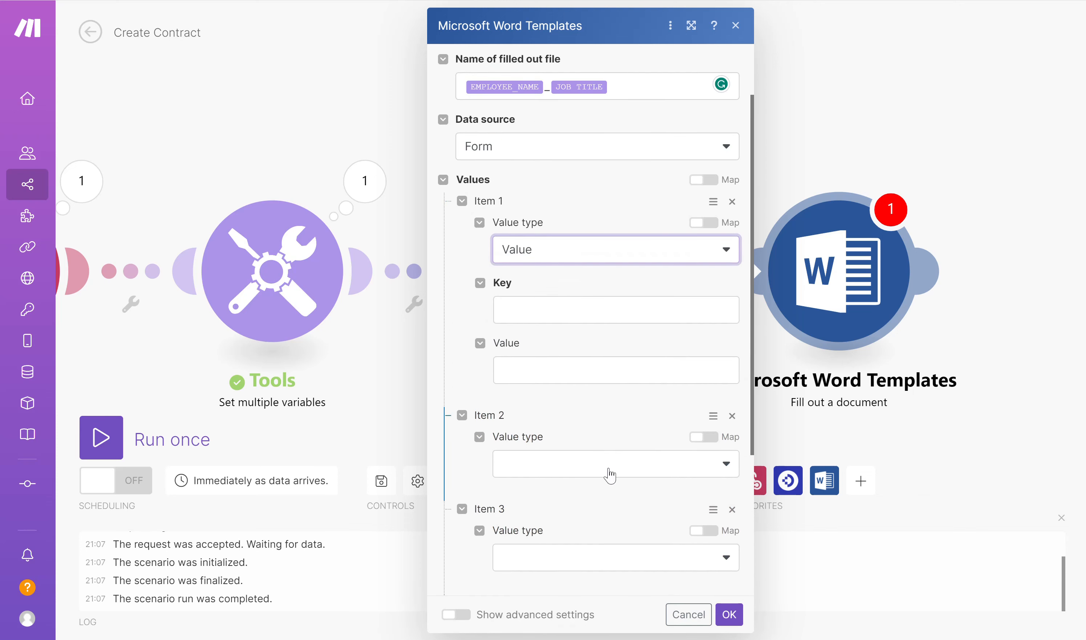
pyautogui.click(606, 476)
pyautogui.click(562, 512)
pyautogui.scroll(-7, 571, 492)
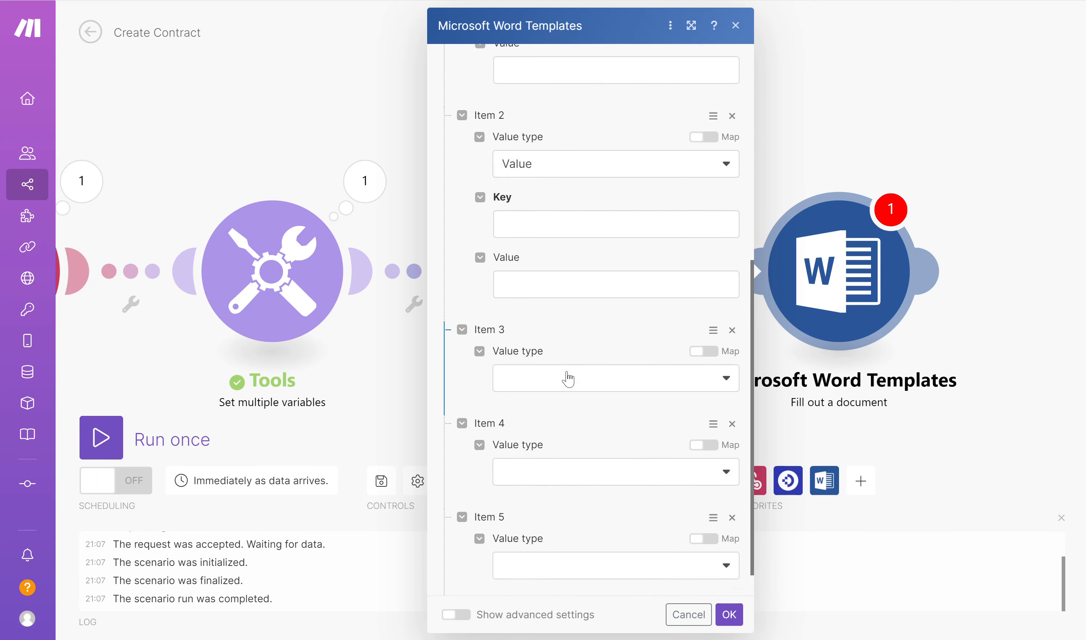
pyautogui.click(565, 377)
pyautogui.click(536, 431)
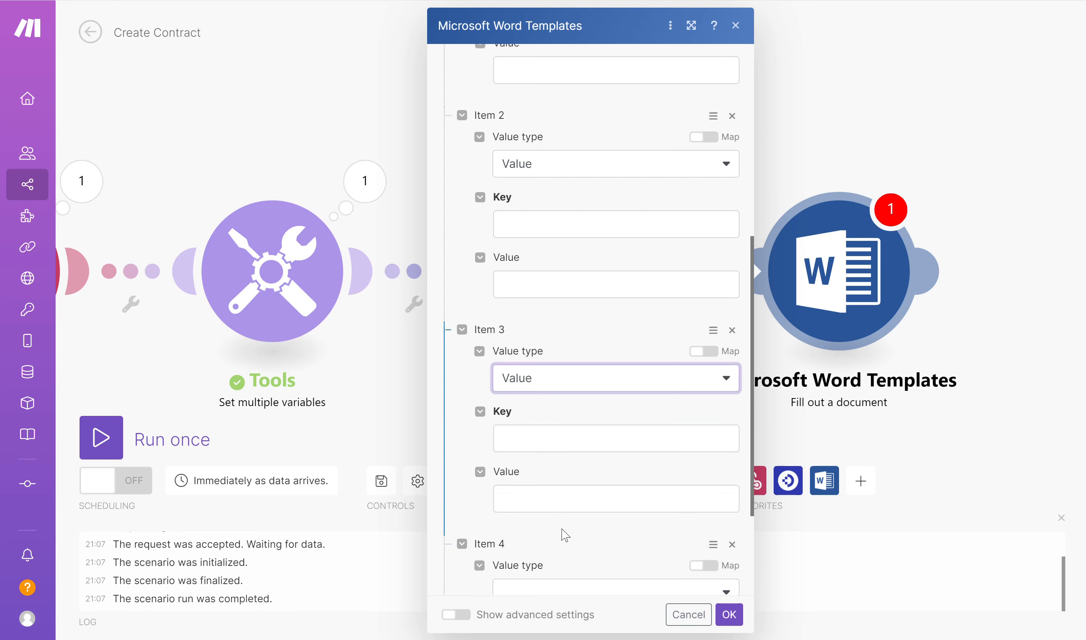
pyautogui.scroll(-3, 563, 527)
pyautogui.click(572, 437)
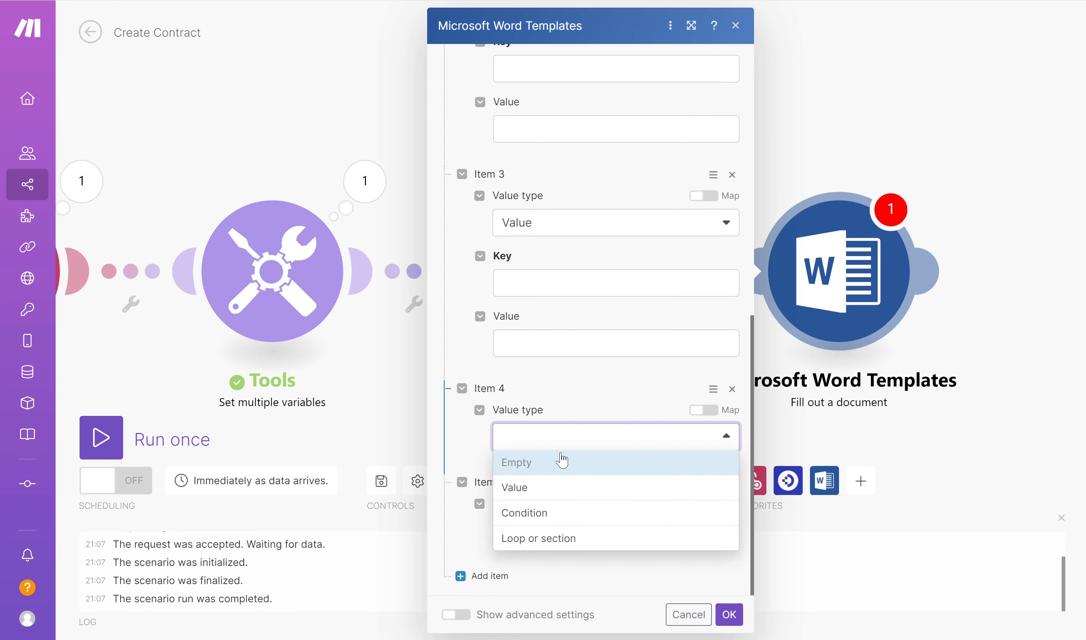
pyautogui.click(546, 483)
pyautogui.scroll(-3, 591, 456)
pyautogui.click(568, 525)
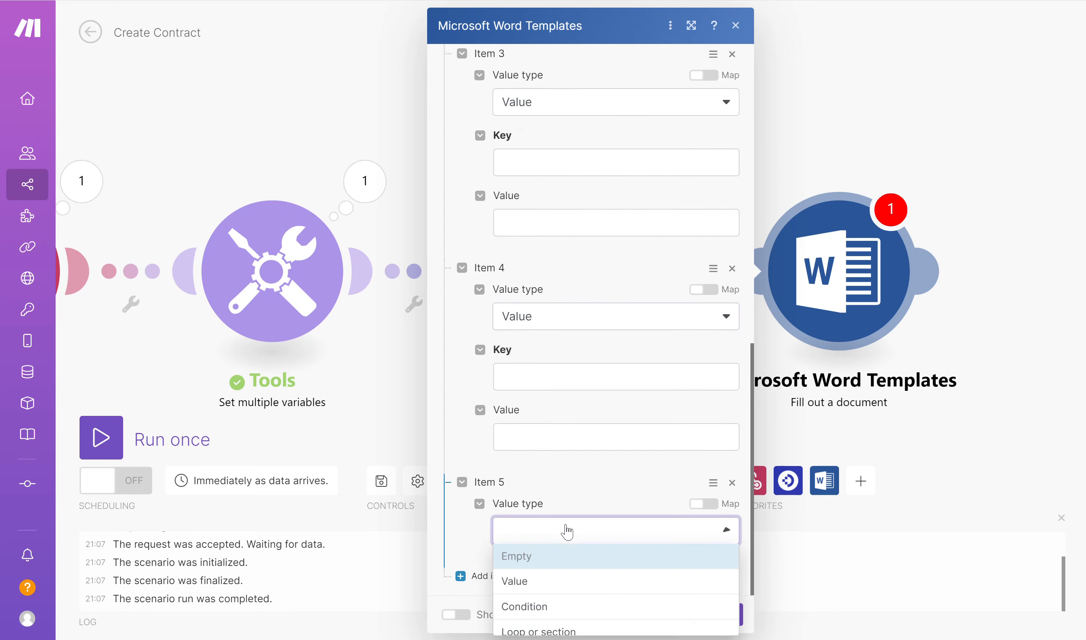
pyautogui.click(548, 581)
# - Copy the COMPANY_NAME placeholder from the contract template in DocuWare into Item 1's key, and map its value to the Tools COMPANY_NAME variable
pyautogui.scroll(12, 604, 423)
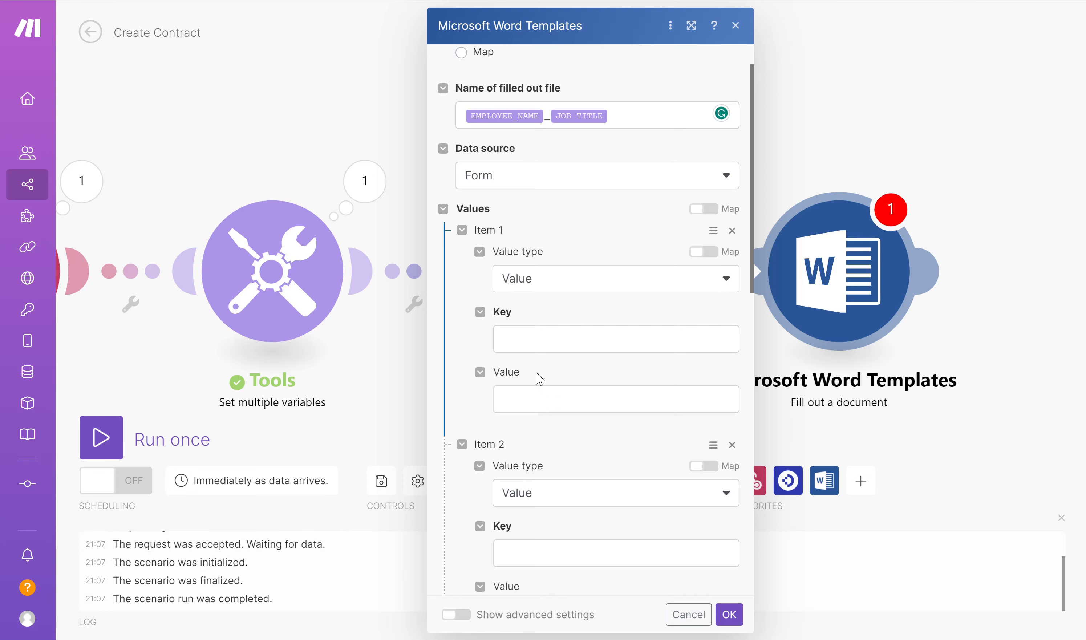
pyautogui.click(535, 343)
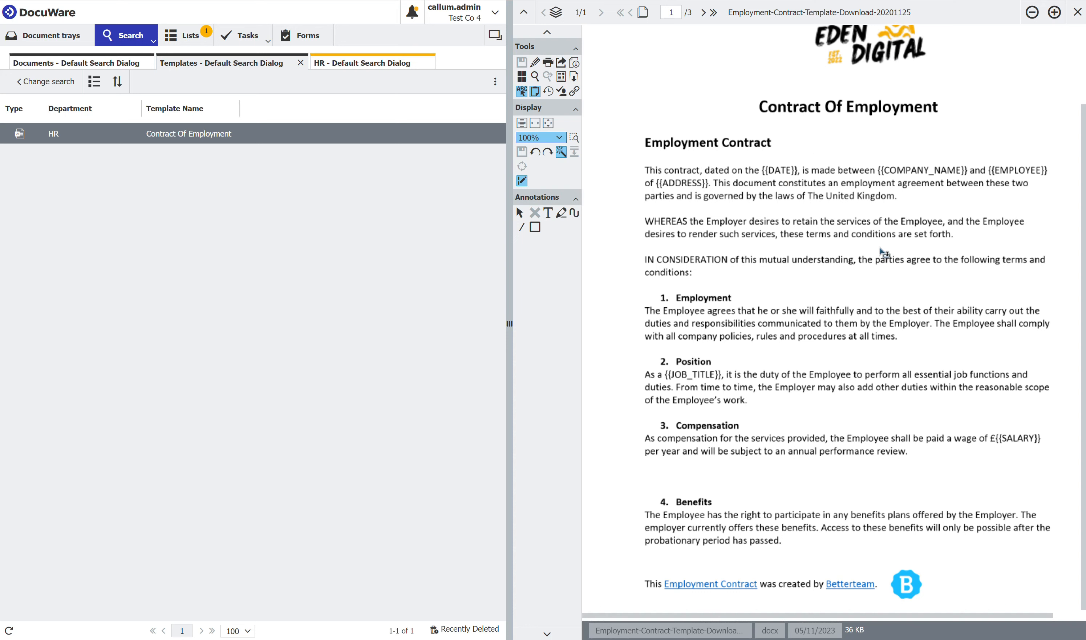
pyautogui.click(536, 94)
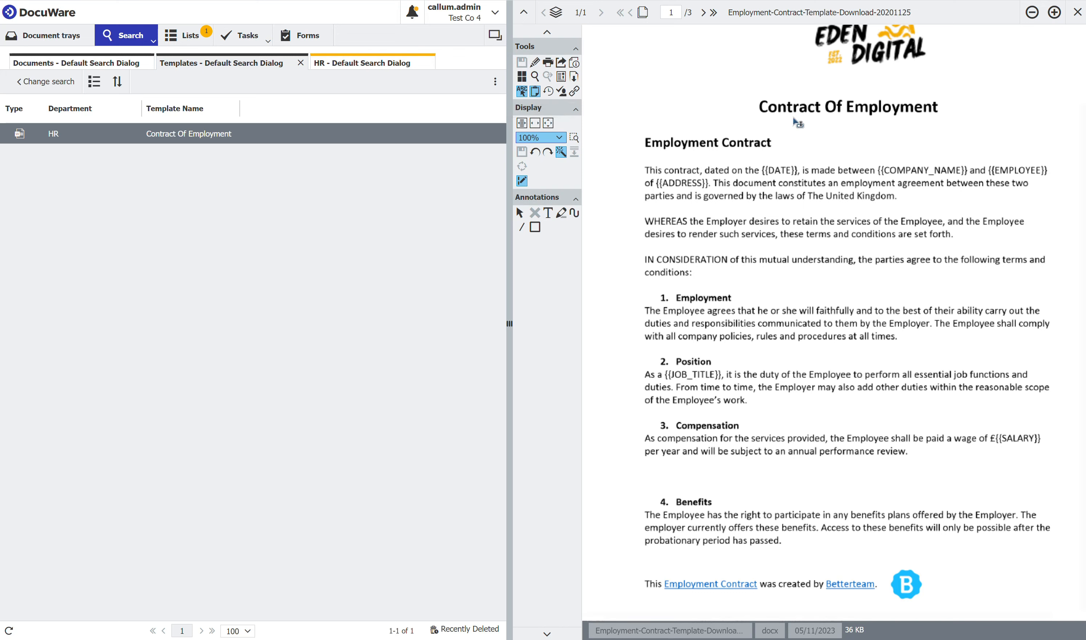
pyautogui.moveTo(895, 174); pyautogui.dragTo(943, 176)
pyautogui.hotkey('ctrl', 'c')
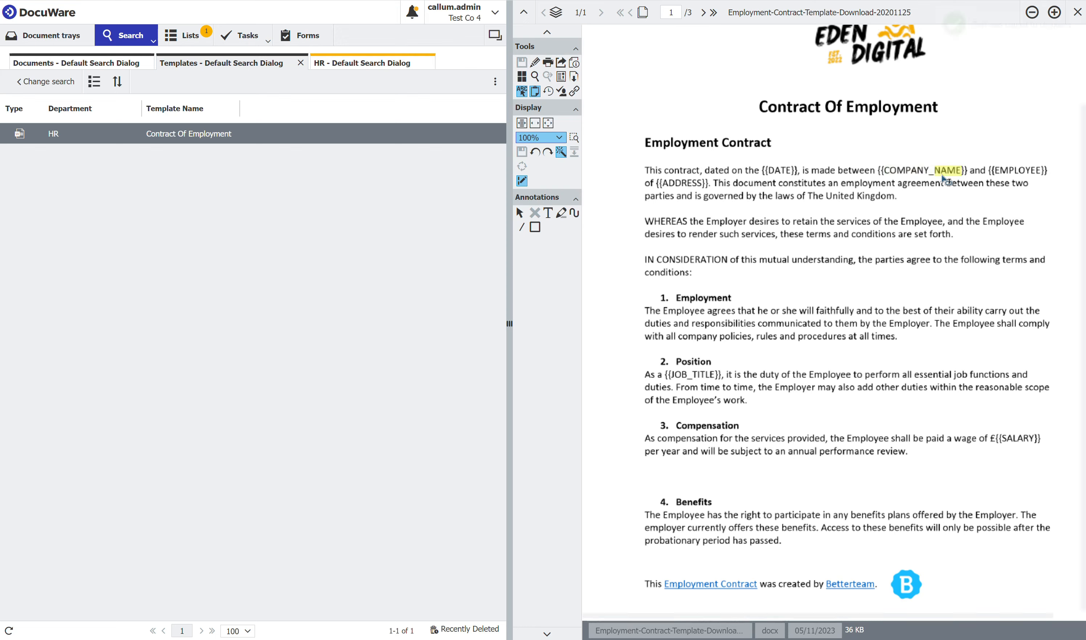
pyautogui.hotkey('alt', 'Tab')
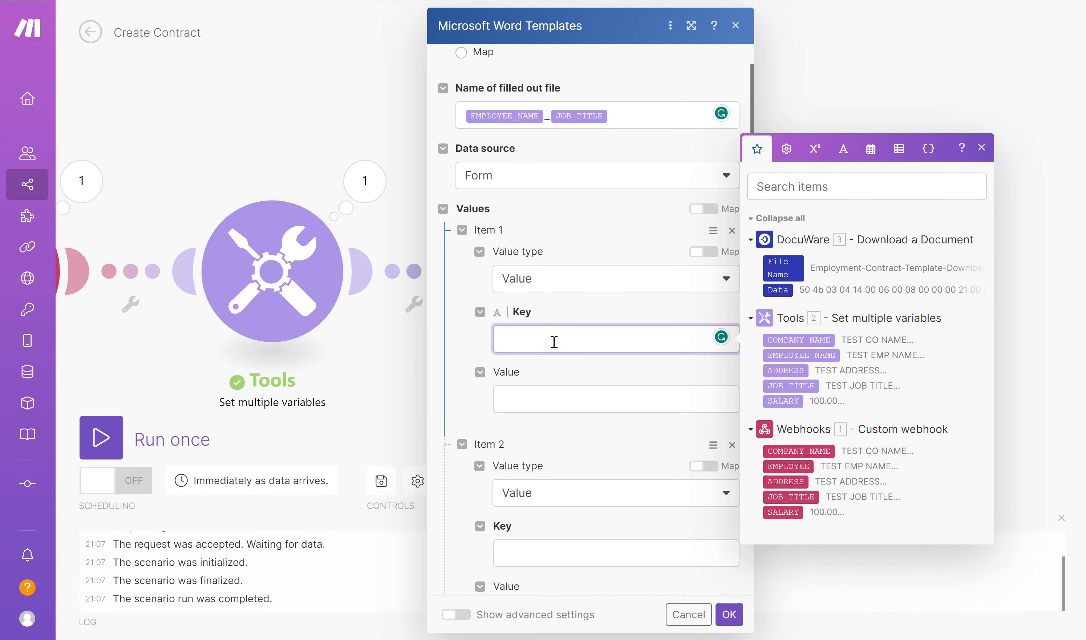
pyautogui.hotkey('ctrl', 'v')
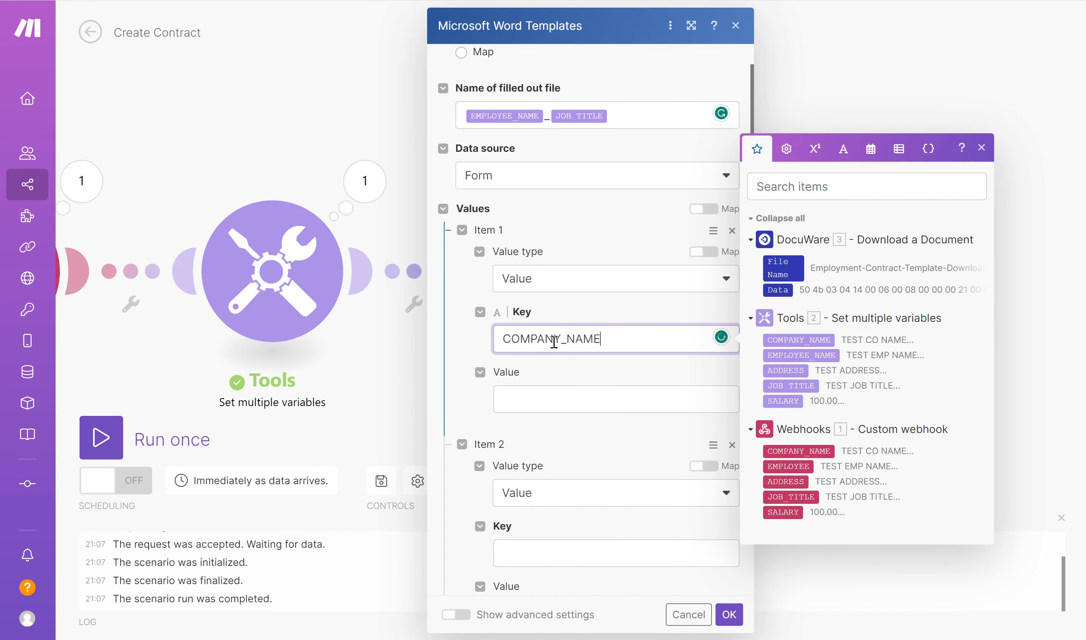
pyautogui.click(539, 397)
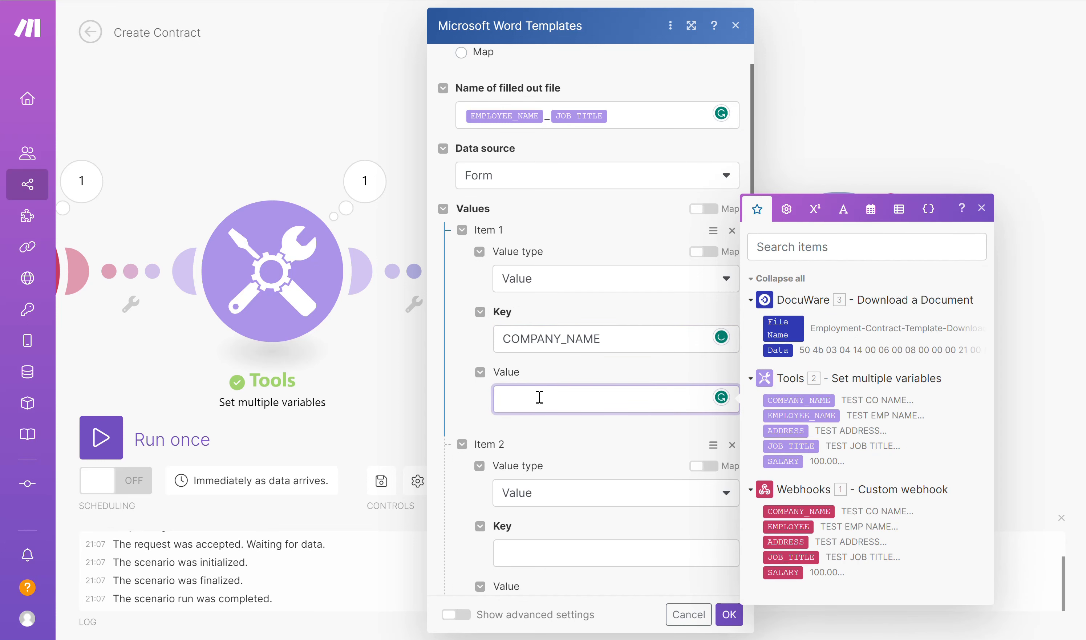
pyautogui.click(809, 400)
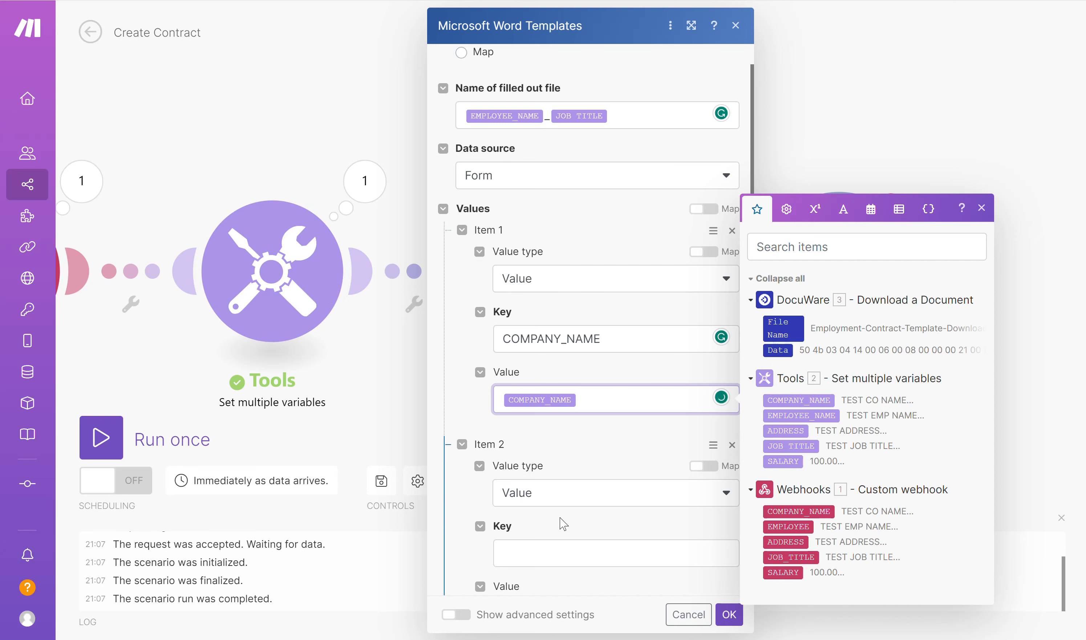
pyautogui.click(561, 536)
# - Copy the EMPLOYEE placeholder from the DocuWare contract template into Item 2's key, and map its value to the Tools EMPLOYEE_NAME variable
pyautogui.scroll(-3, 573, 539)
pyautogui.scroll(-1, 573, 538)
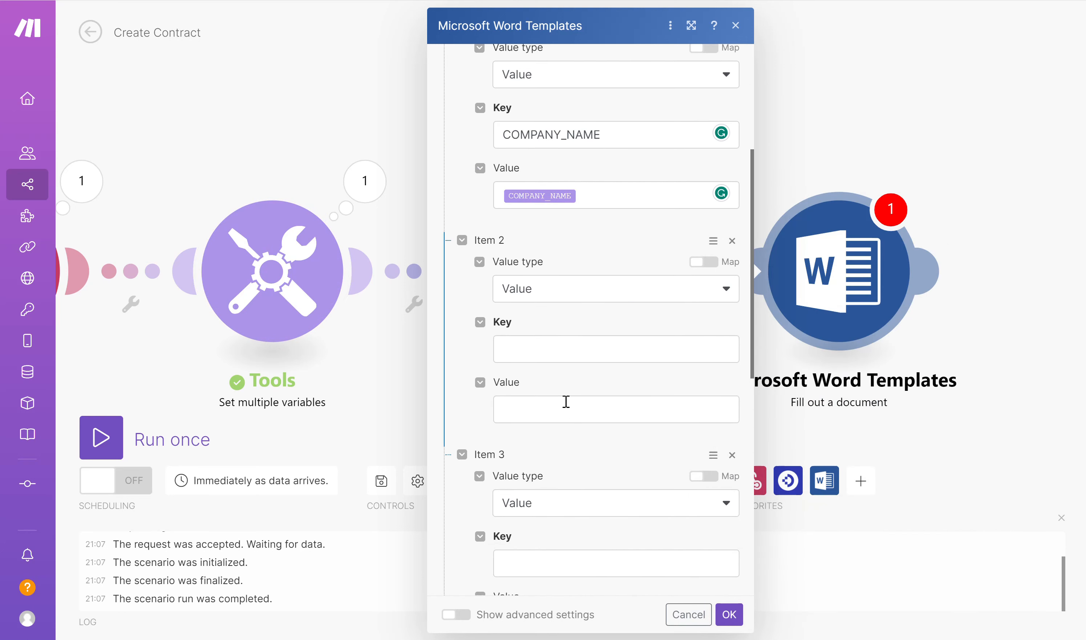
pyautogui.click(546, 352)
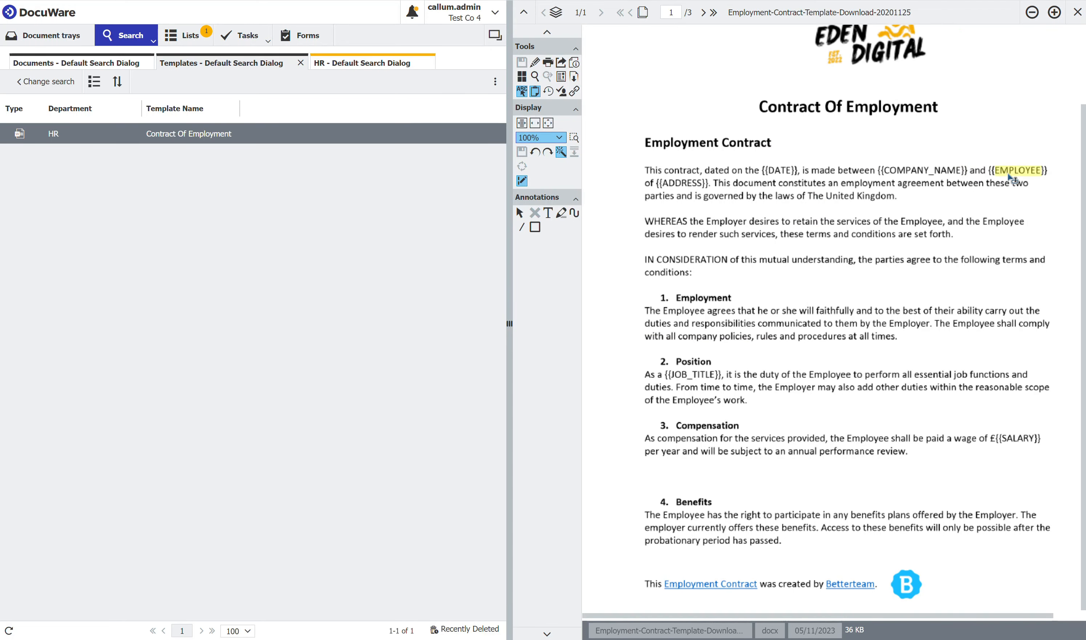
pyautogui.click(1021, 171)
pyautogui.hotkey('ctrl', 'Tab')
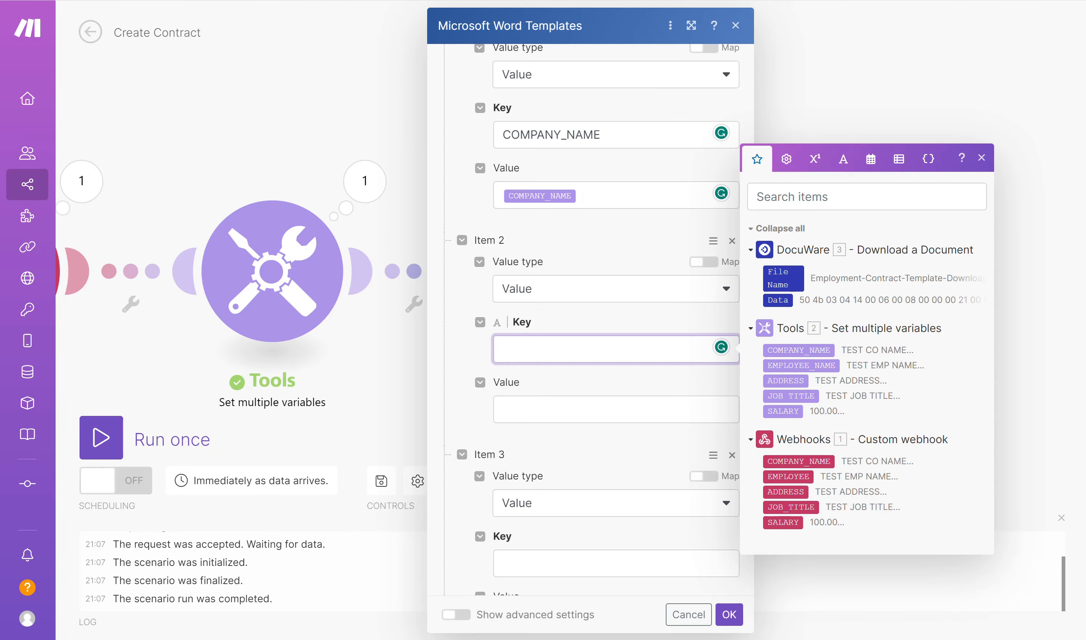
pyautogui.hotkey('ctrl', 'v')
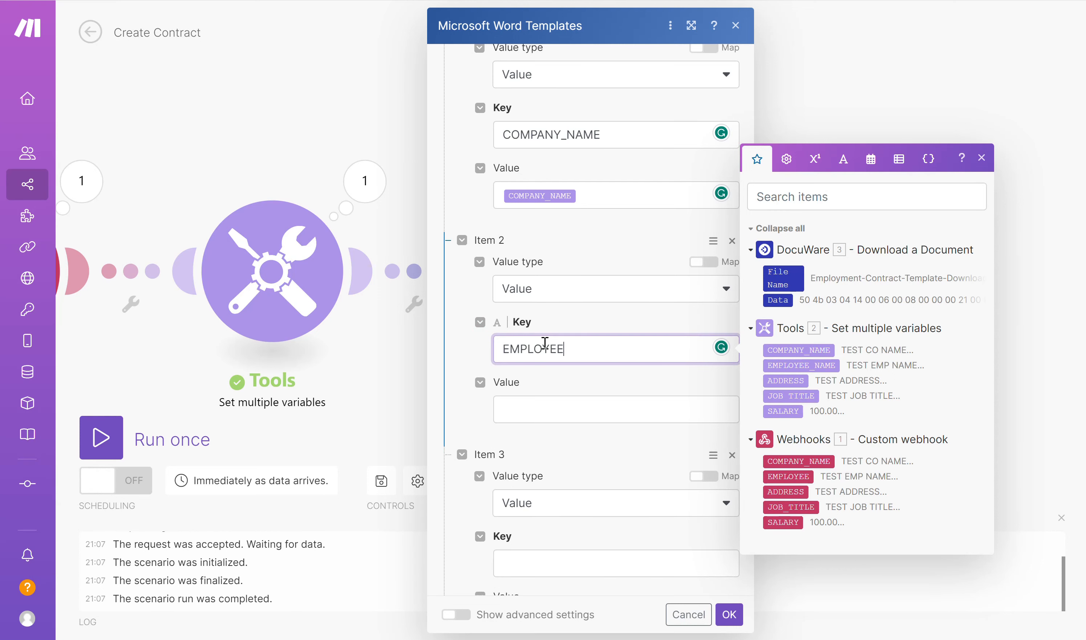
pyautogui.click(541, 419)
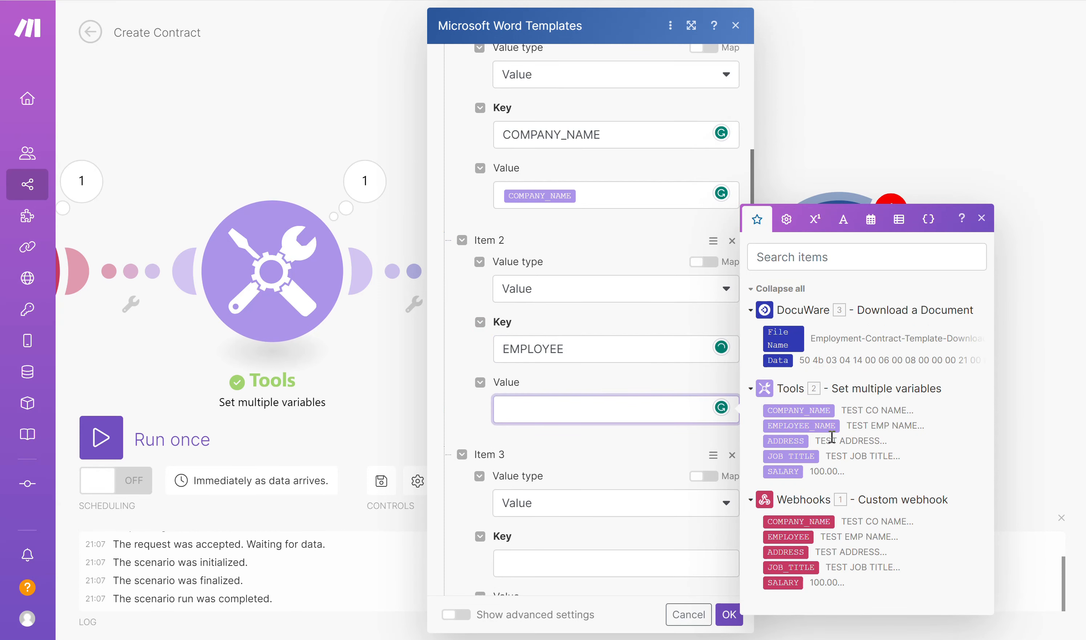
pyautogui.click(826, 426)
pyautogui.click(594, 473)
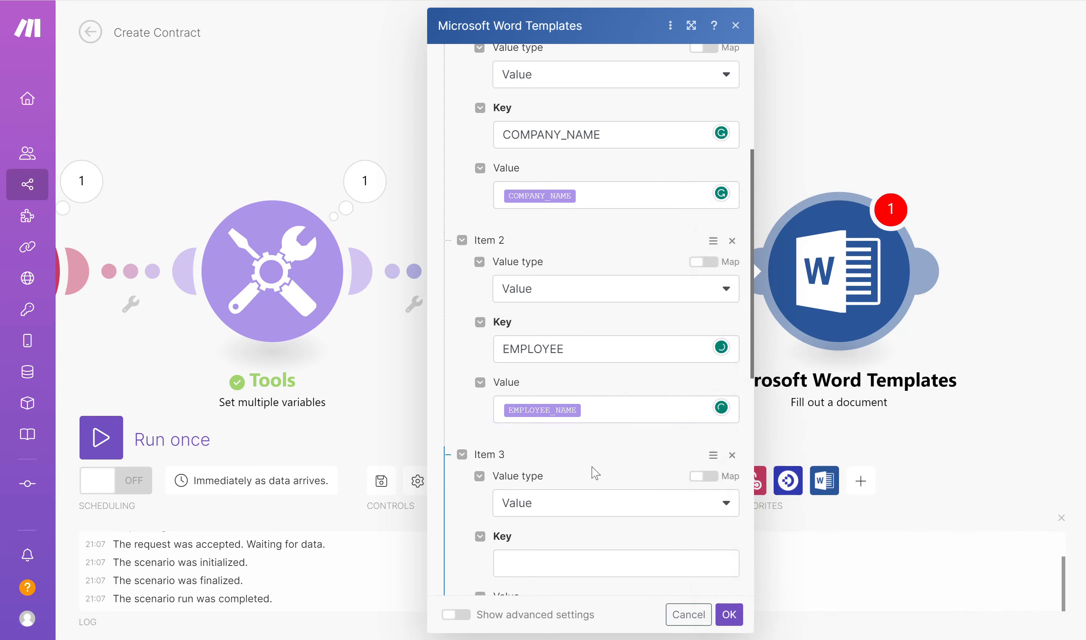
# - Copy the ADDRESS placeholder from the DocuWare contract template into Item 3's key, and map its value to the Tools ADDRESS variable
pyautogui.scroll(-2, 595, 474)
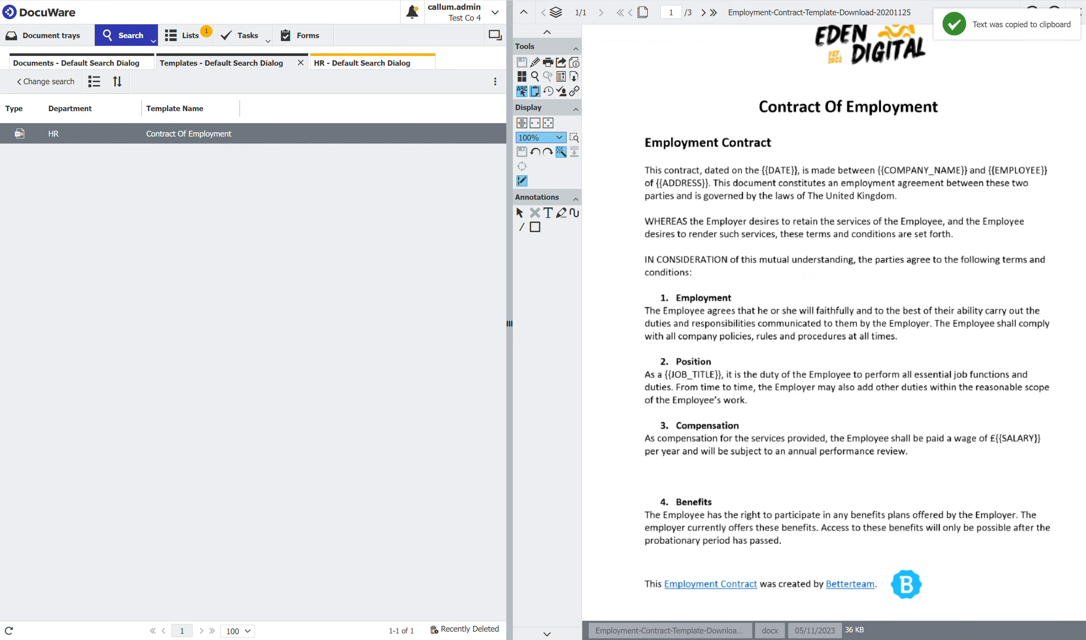
pyautogui.doubleClick(683, 184)
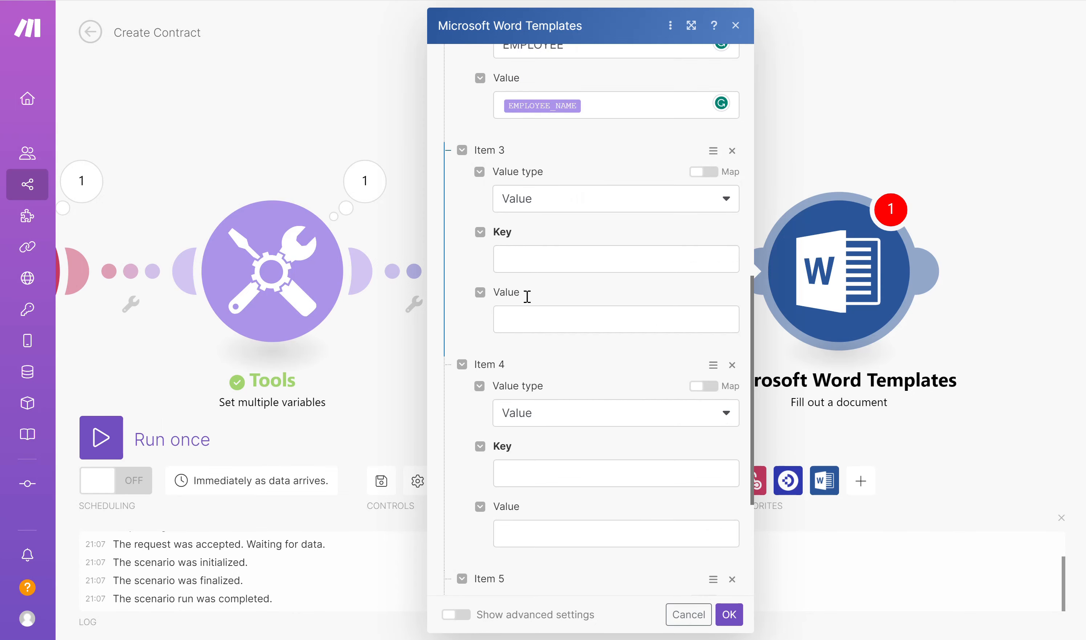
pyautogui.click(531, 254)
pyautogui.hotkey('ctrl', 'v')
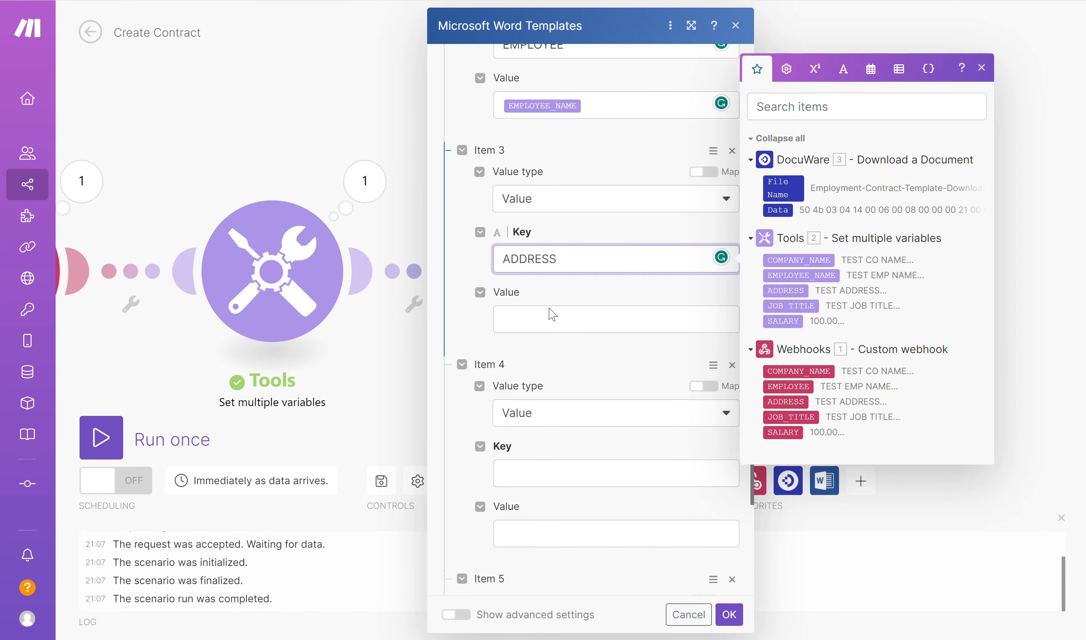
pyautogui.click(550, 319)
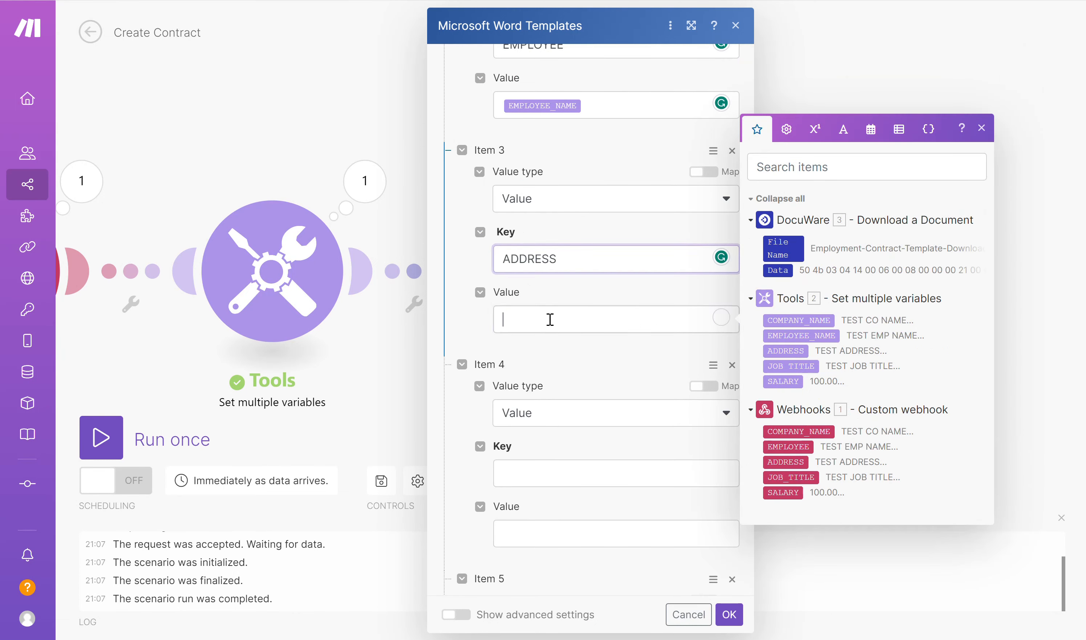
pyautogui.click(776, 351)
# - Copy the JOB_TITLE placeholder from the DocuWare contract template into Item 4's key, and map its value to the Tools JOB TITLE variable
pyautogui.click(557, 474)
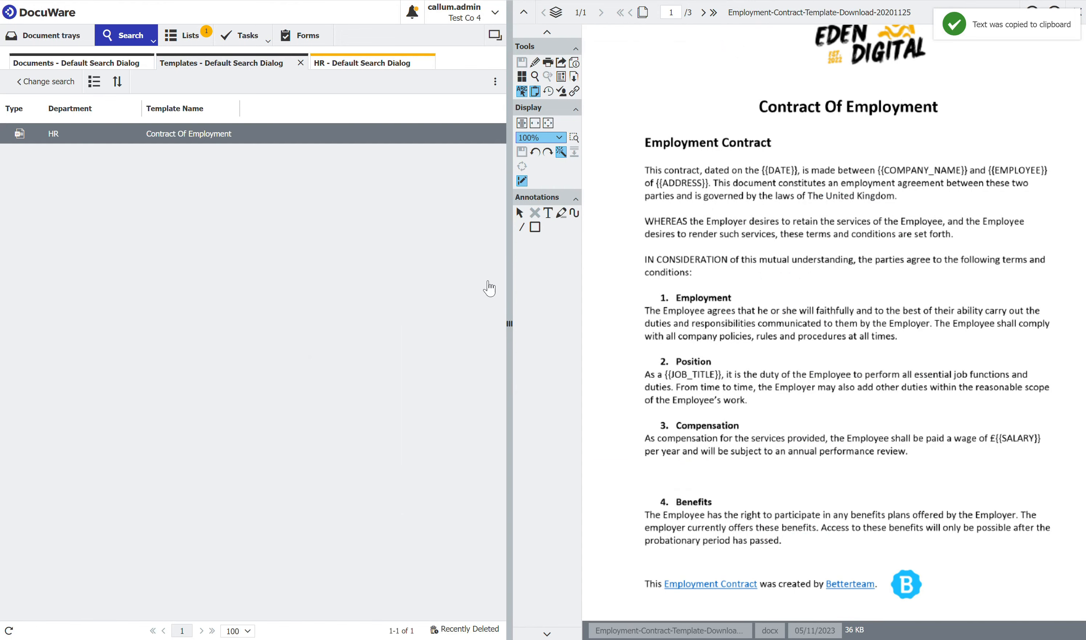
pyautogui.moveTo(671, 374); pyautogui.dragTo(704, 380)
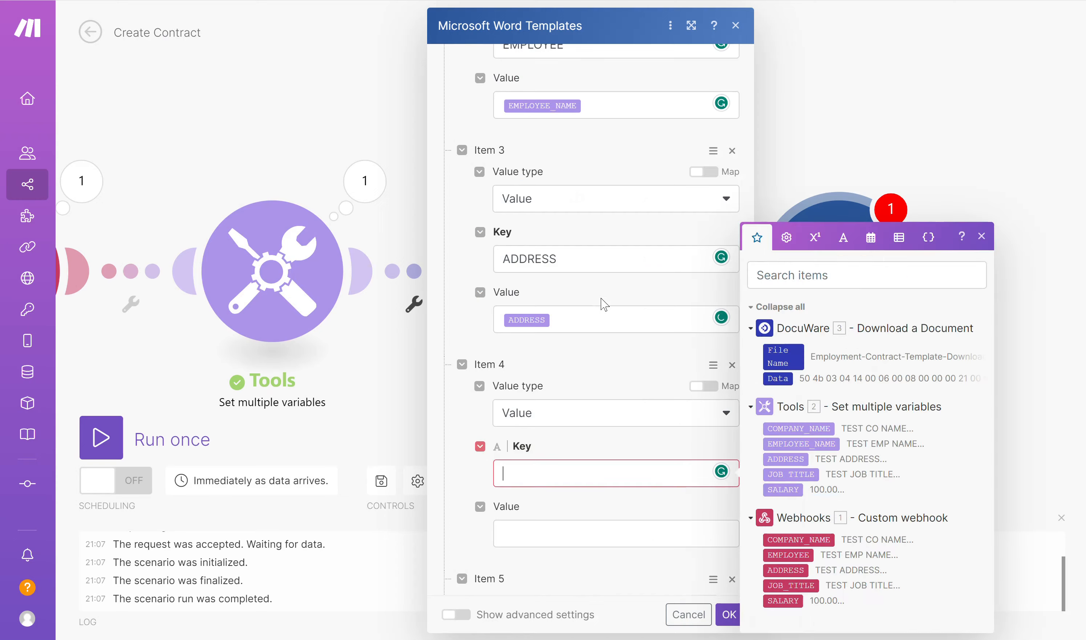
pyautogui.hotkey('ctrl', 'v')
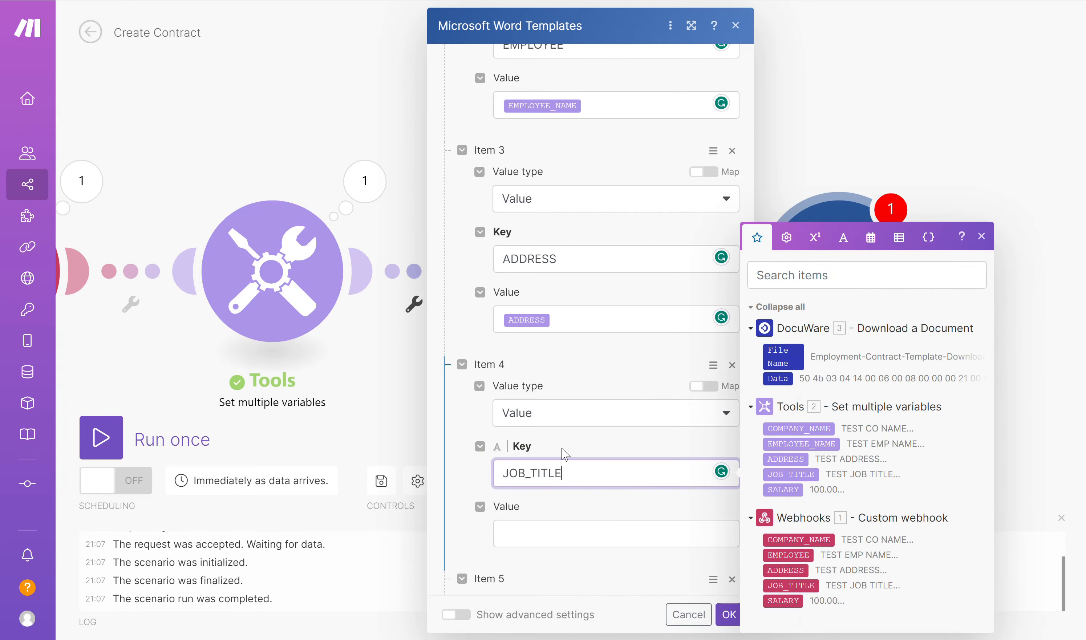
pyautogui.click(554, 527)
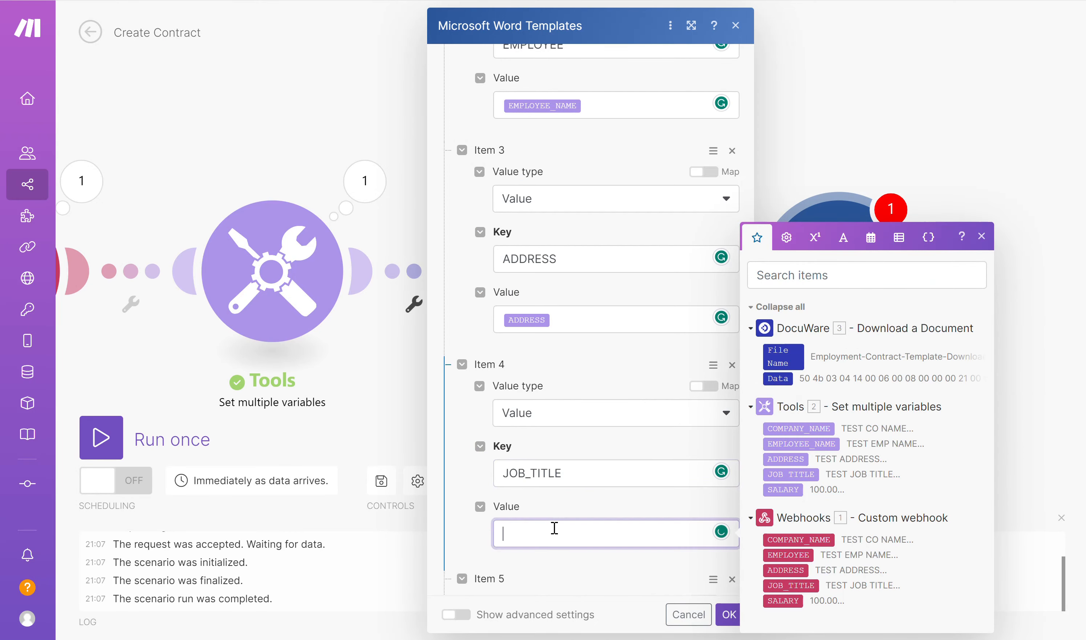
pyautogui.click(791, 474)
# - Copy the SALARY placeholder from the DocuWare contract template into Item 5's key, and map its value to the Tools SALARY variable
pyautogui.scroll(-5, 602, 348)
pyautogui.click(555, 470)
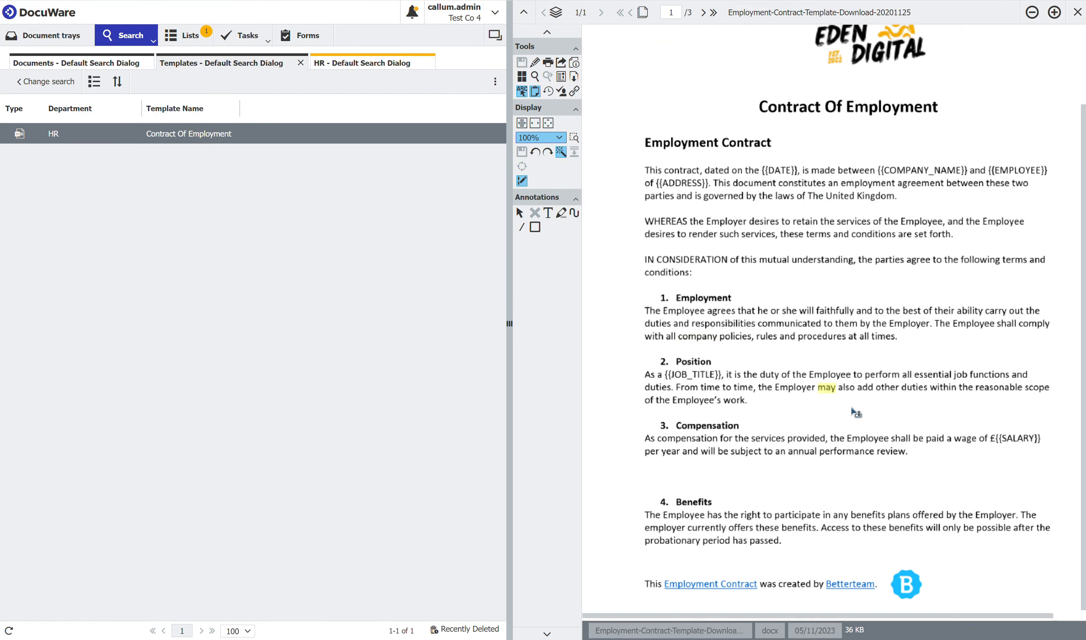
pyautogui.click(1024, 441)
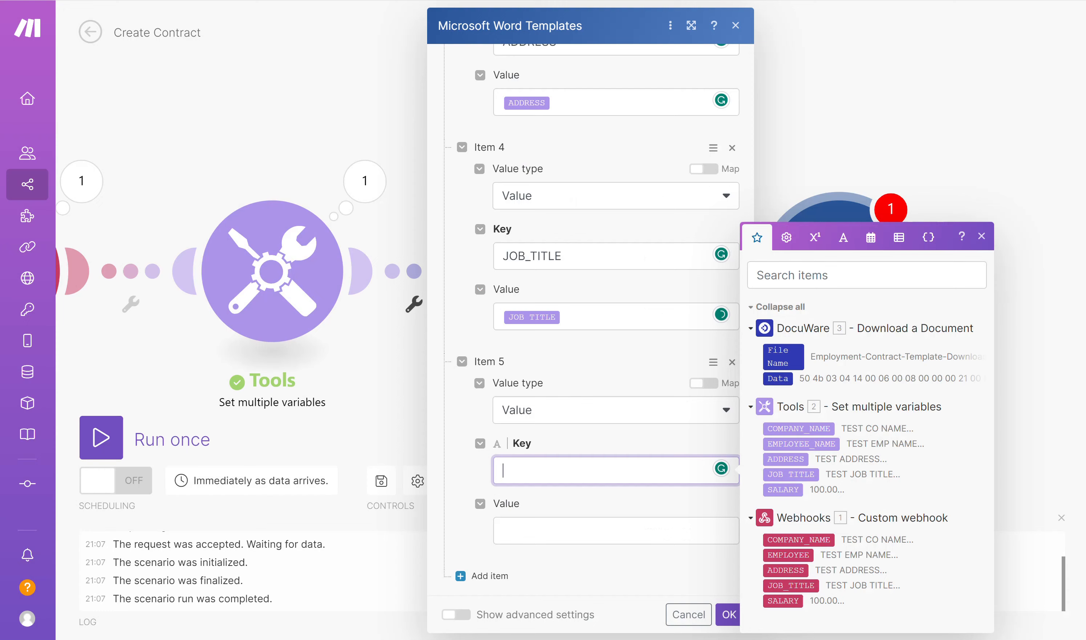
pyautogui.hotkey('ctrl', 'v')
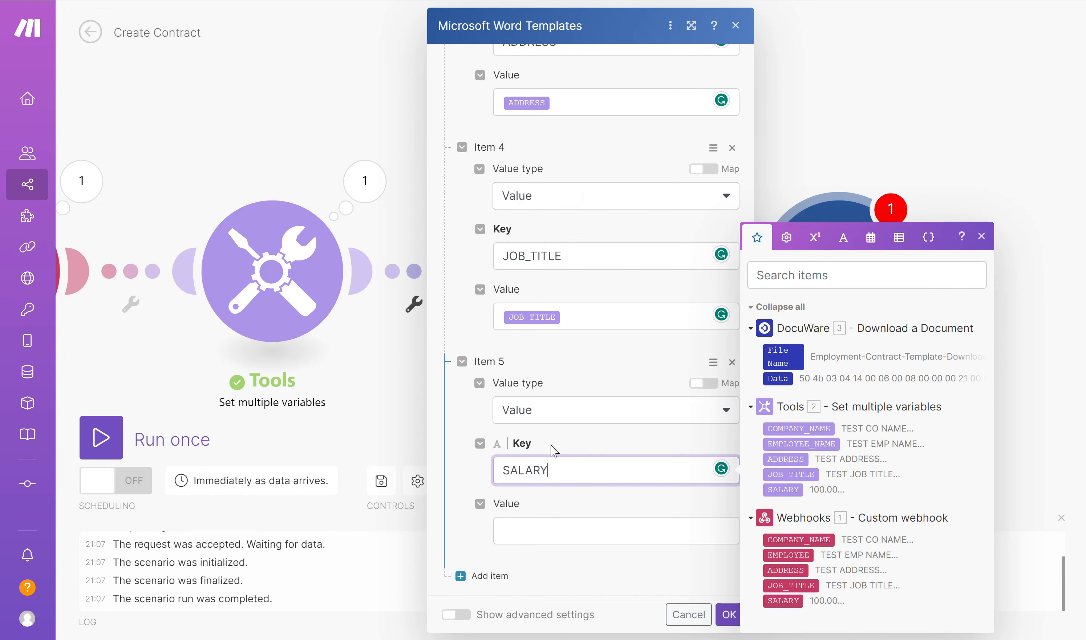
pyautogui.click(548, 529)
pyautogui.click(776, 485)
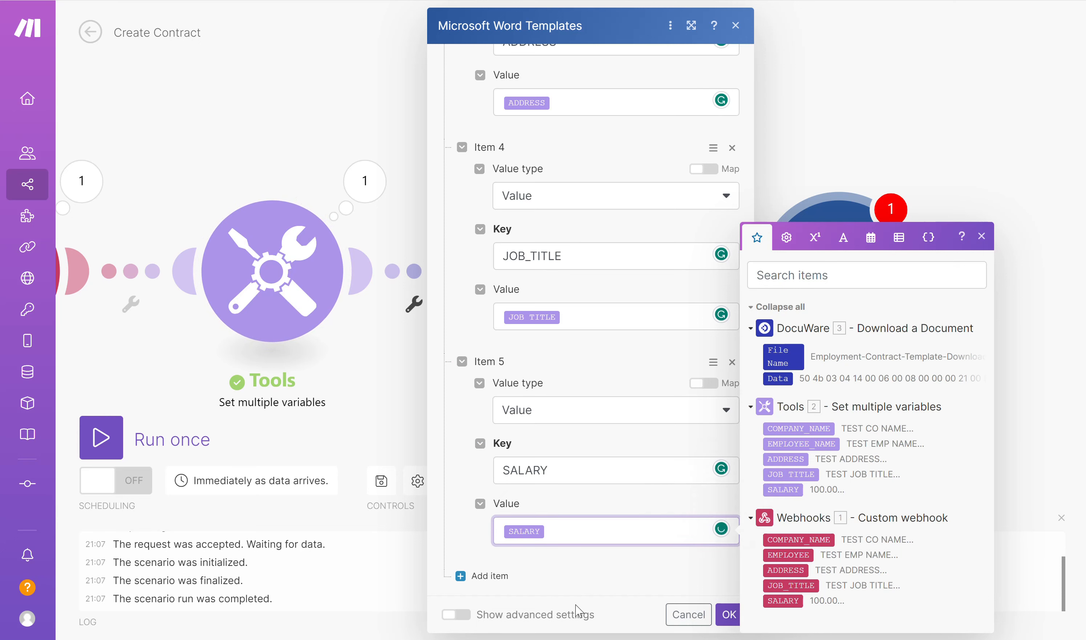
# - Show the advanced settings of the Microsoft Word Templates module and review the start and end delimiters of the replaced text
pyautogui.click(451, 616)
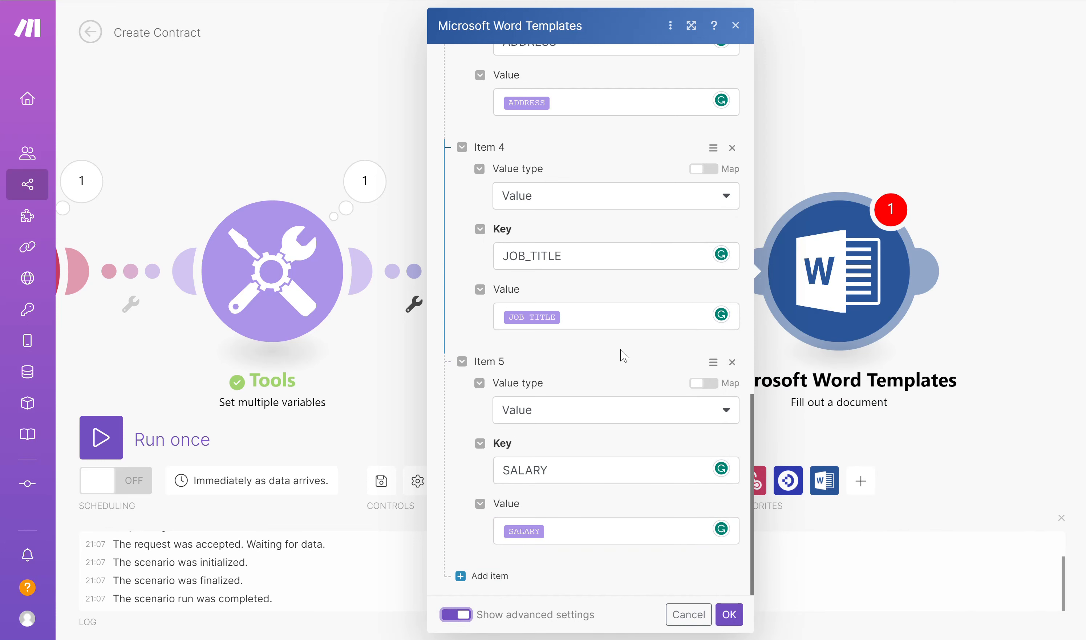
pyautogui.scroll(10, 623, 357)
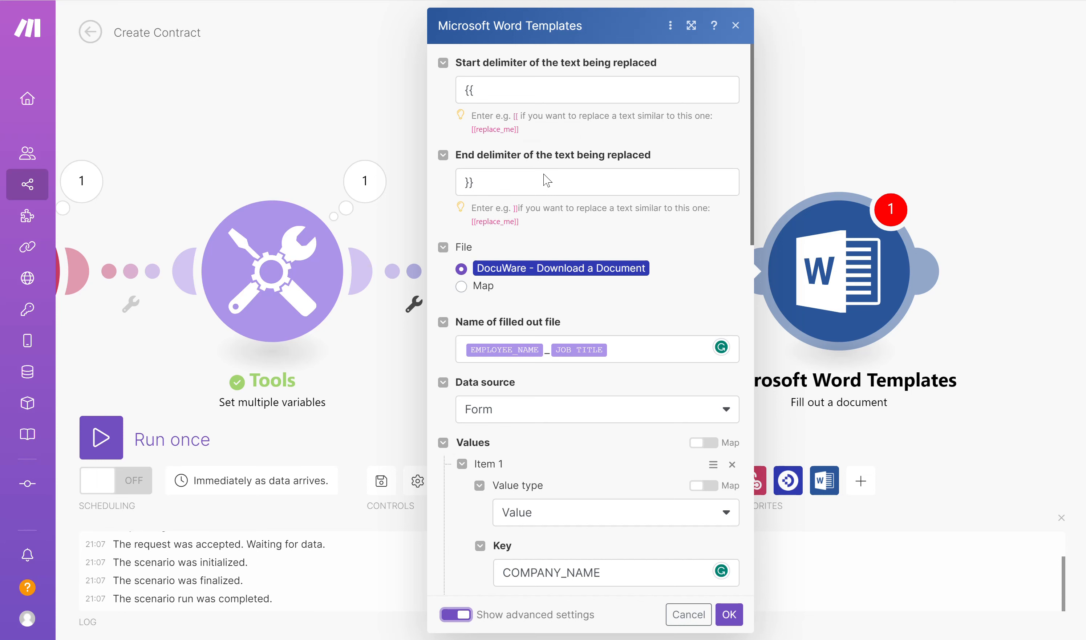
# - Hide the advanced settings of the Microsoft Word Templates module and save its configuration
pyautogui.scroll(-15, 547, 264)
pyautogui.click(464, 619)
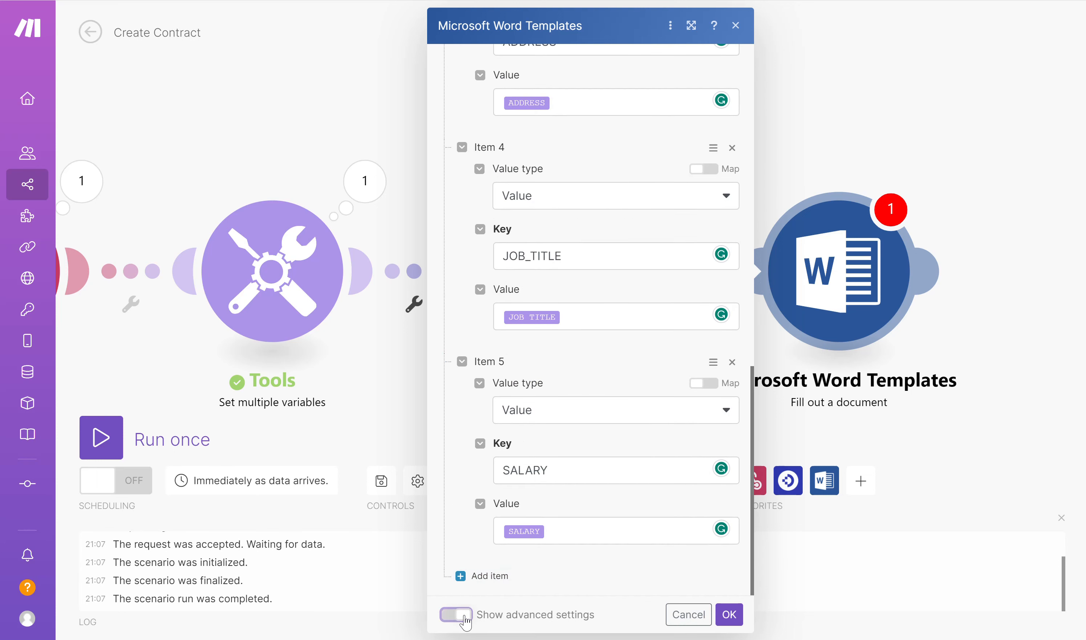
pyautogui.click(729, 614)
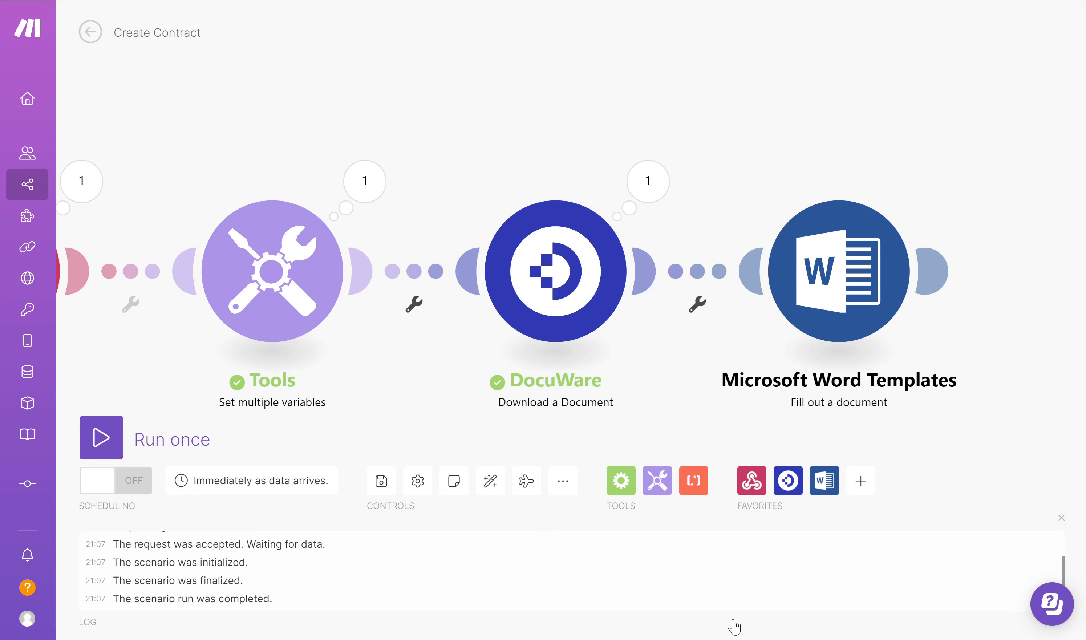
# - Add a DocuWare Store to File Cabinet module after the Microsoft Word Templates module
pyautogui.click(932, 274)
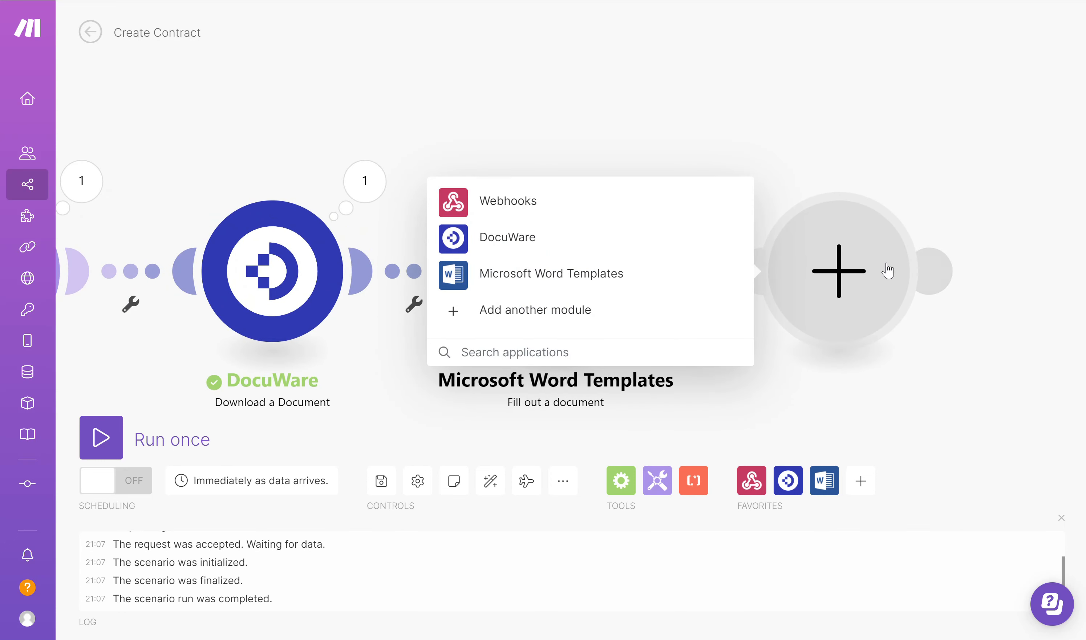
pyautogui.click(497, 247)
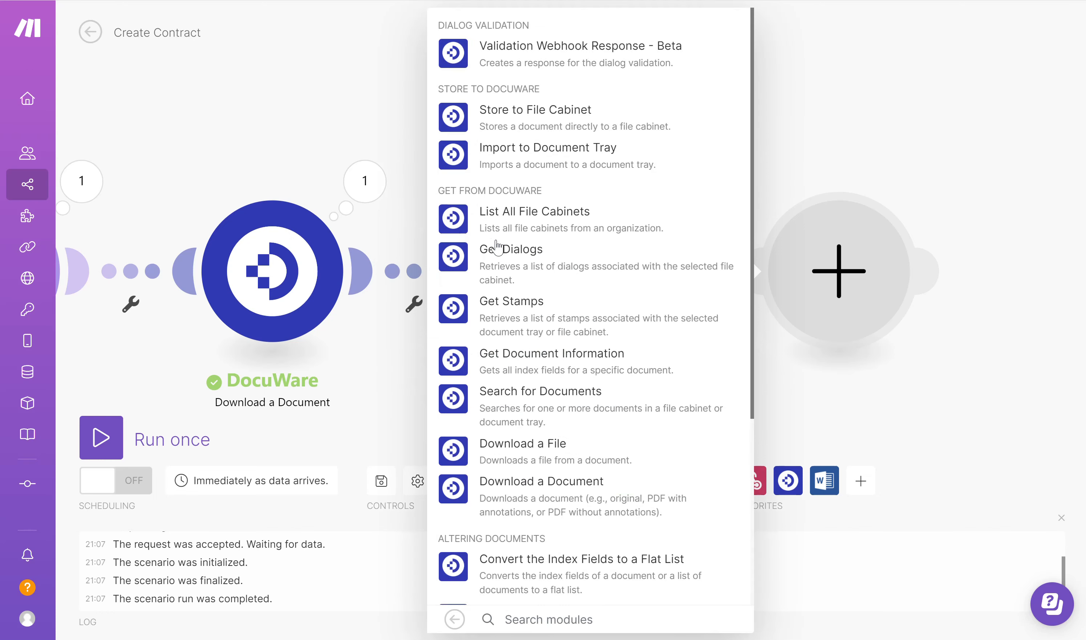
pyautogui.click(517, 118)
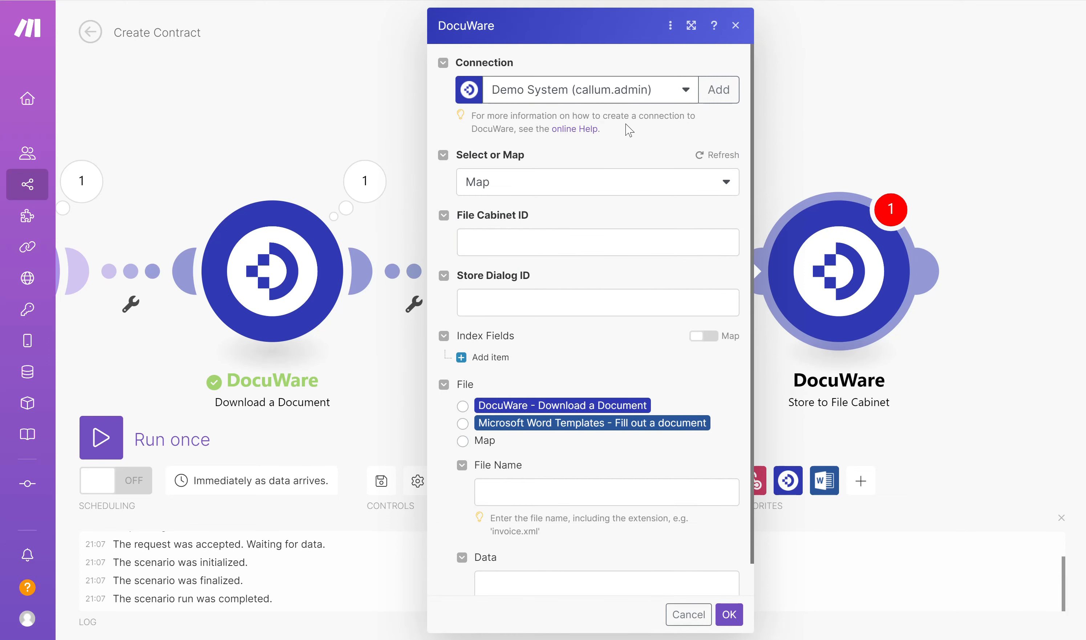
# - Set the store module to Select mode, with HR as the file cabinet and Default Store Dialog as the store dialog
pyautogui.click(621, 184)
pyautogui.click(490, 233)
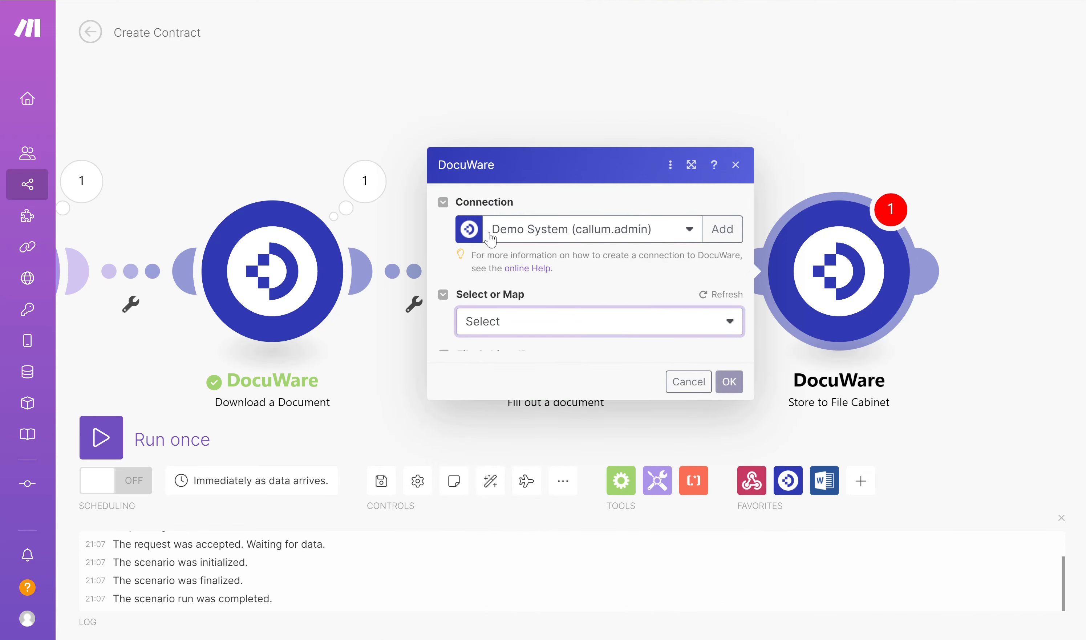
pyautogui.click(600, 360)
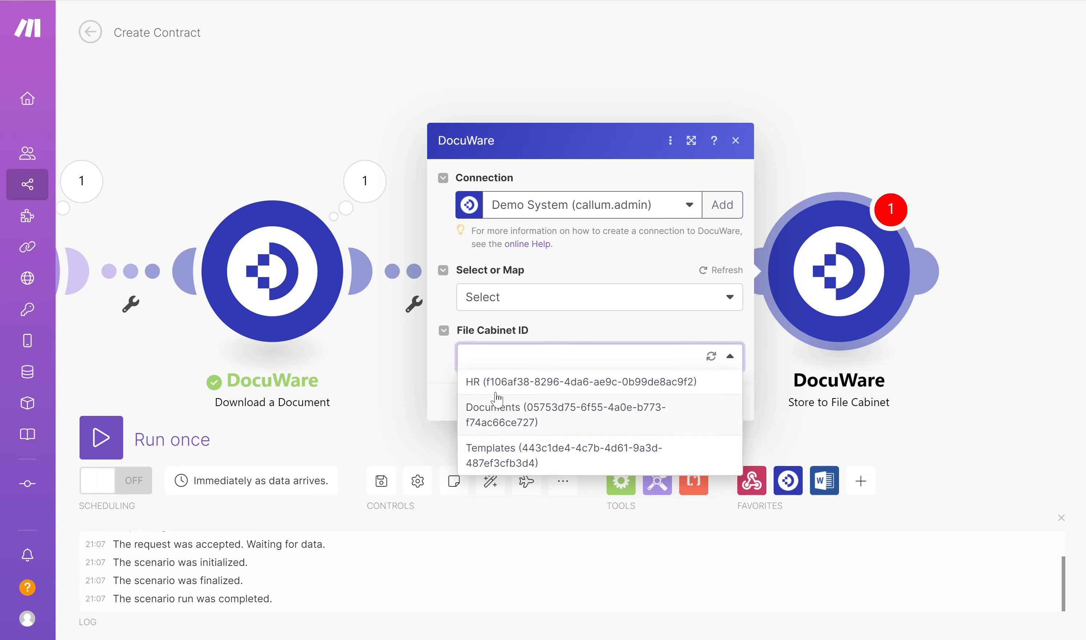
pyautogui.click(521, 384)
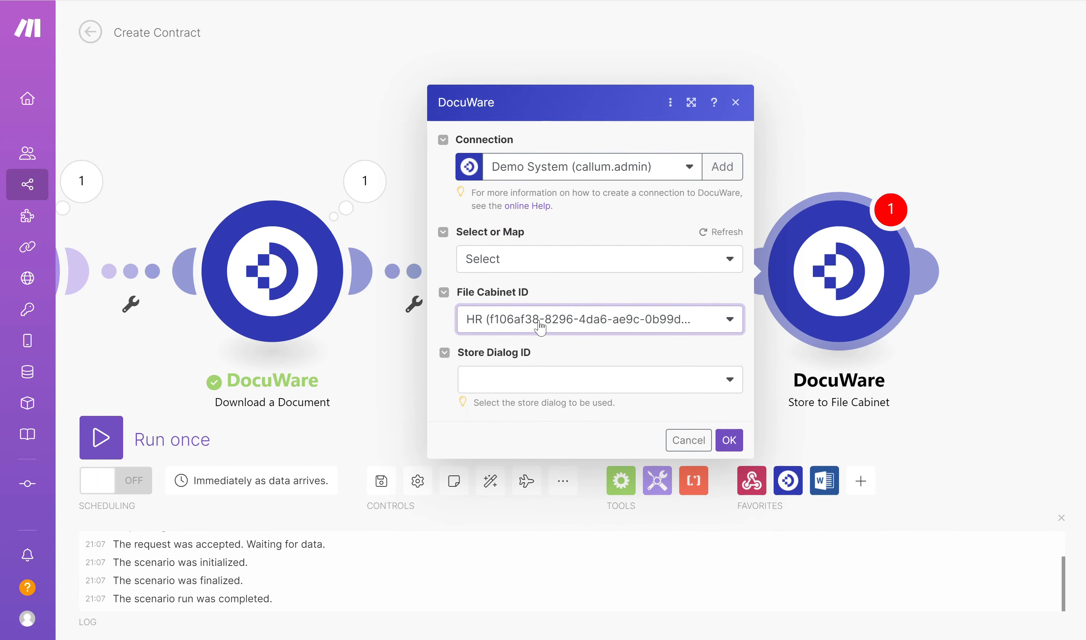
pyautogui.click(592, 384)
pyautogui.click(515, 413)
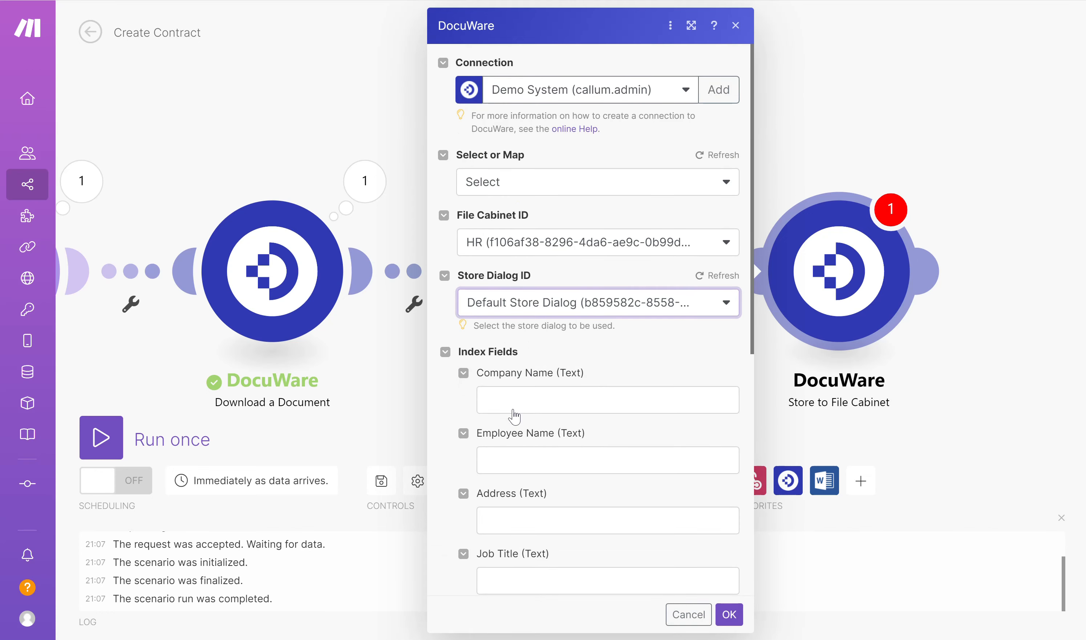
# - Map the Company Name, Employee Name and Address index fields to the Tools variables COMPANY_NAME, EMPLOYEE_NAME and ADDRESS
pyautogui.click(514, 413)
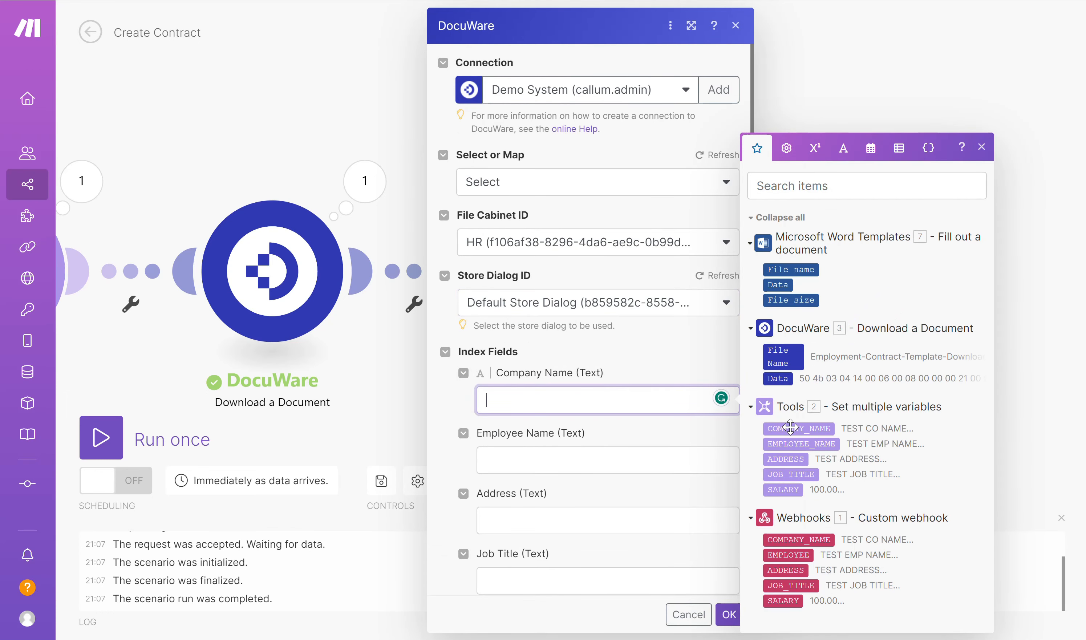
pyautogui.moveTo(791, 427); pyautogui.dragTo(545, 402)
pyautogui.click(527, 454)
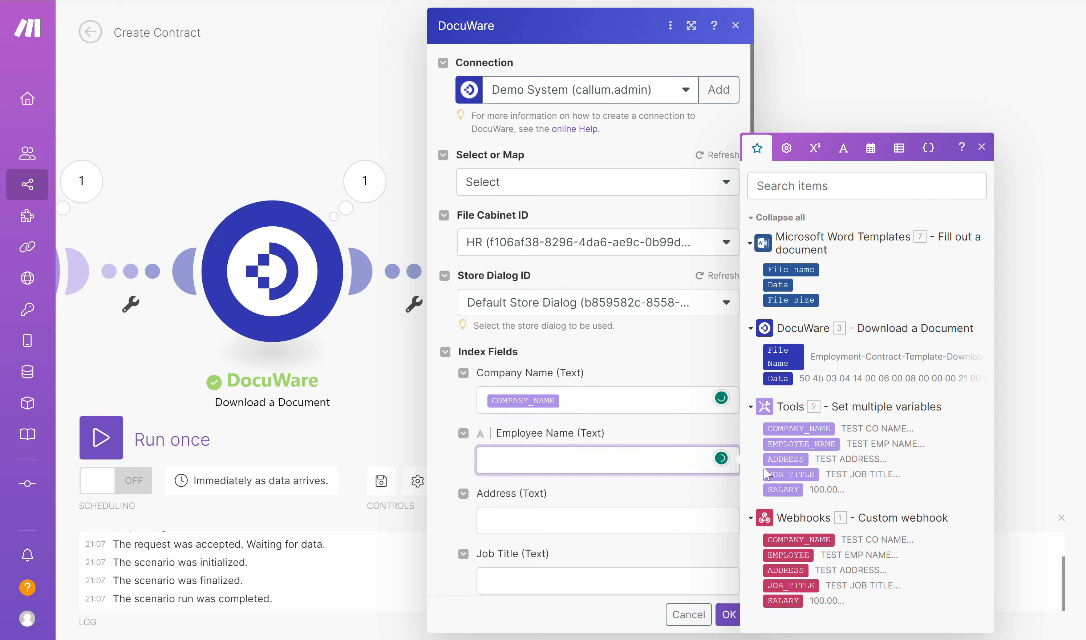
pyautogui.click(809, 444)
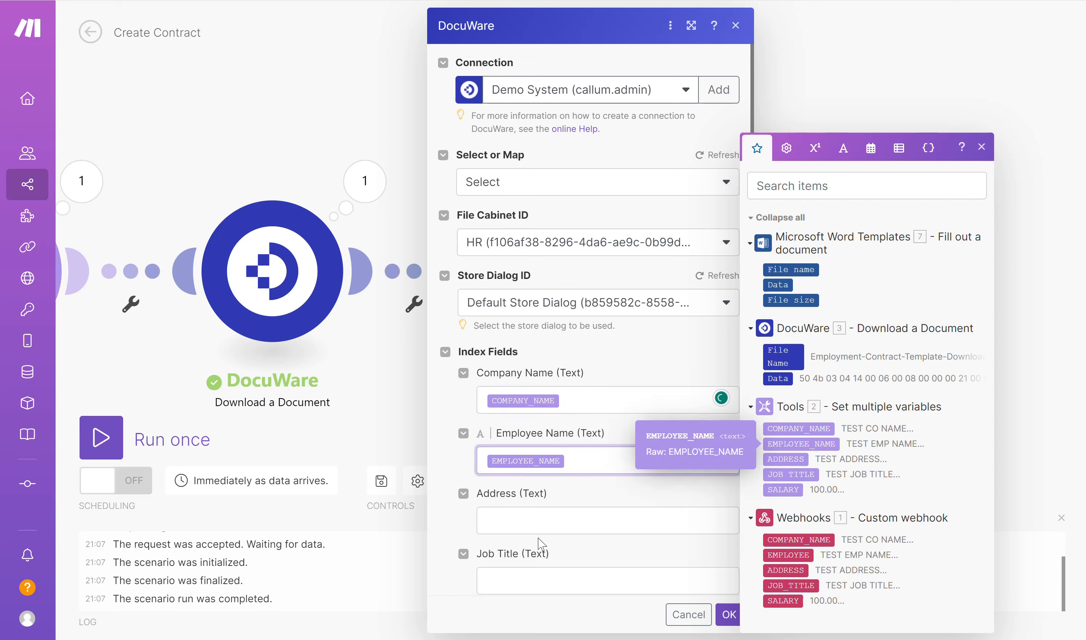
pyautogui.click(531, 523)
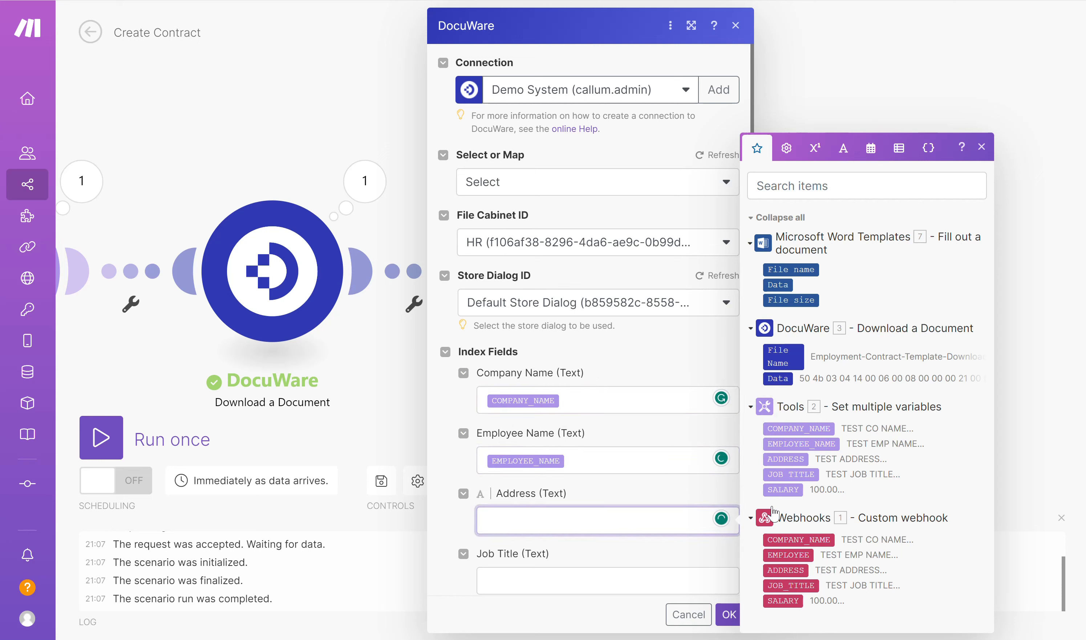
pyautogui.click(788, 459)
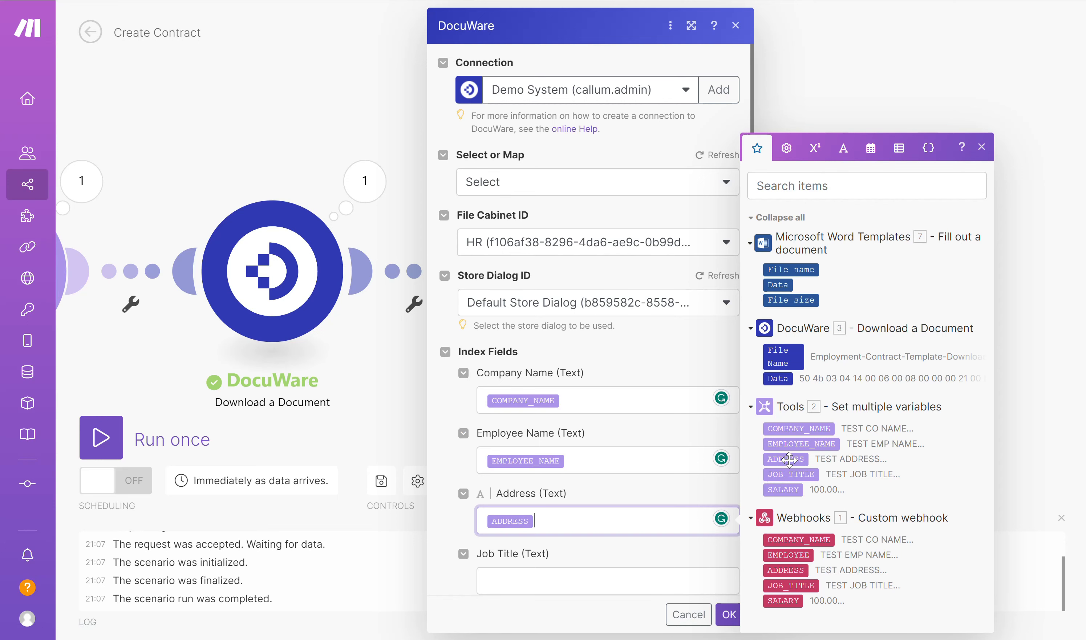
# - Map Job Title and Annual Salary to Tools JOB TITLE and SALARY, and save the module with the Microsoft Word Templates output as its file
pyautogui.scroll(-8, 610, 385)
pyautogui.click(550, 222)
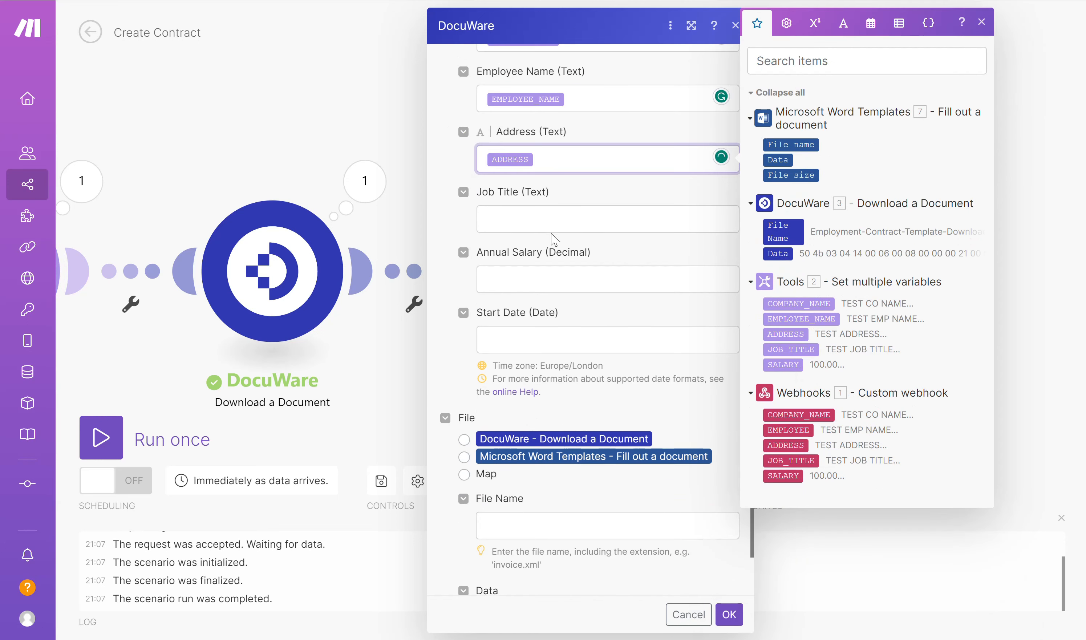
pyautogui.click(799, 348)
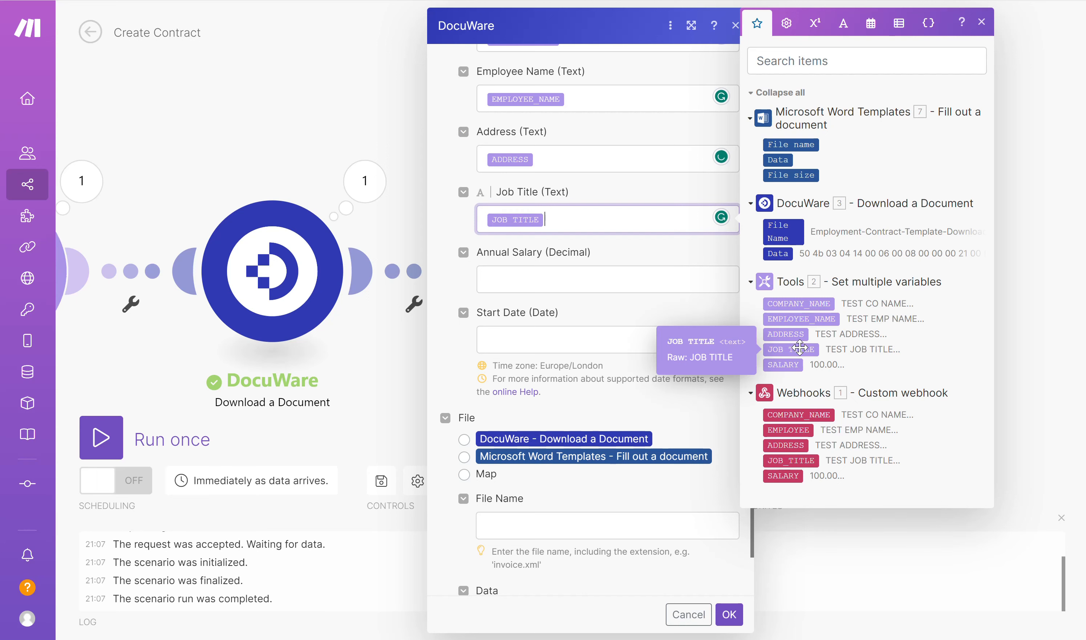
pyautogui.click(545, 280)
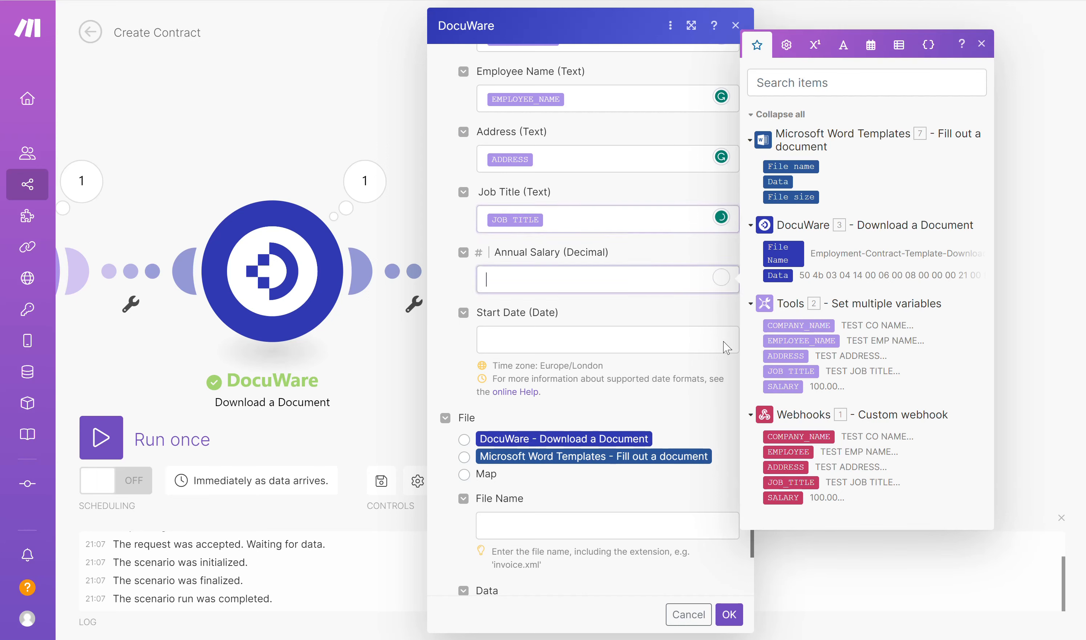
pyautogui.click(785, 386)
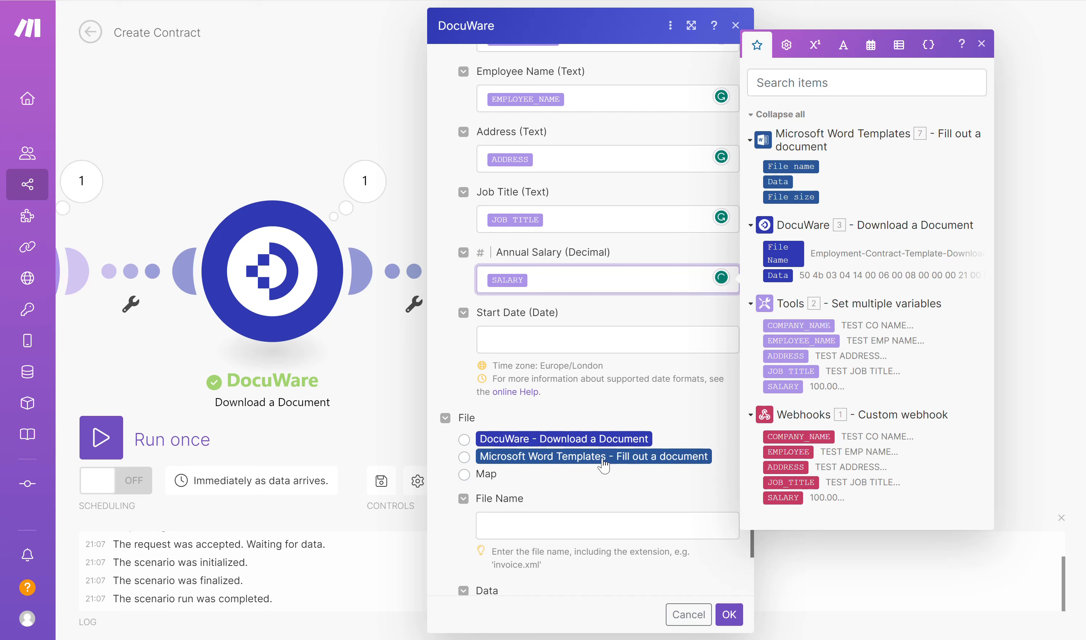
pyautogui.click(465, 458)
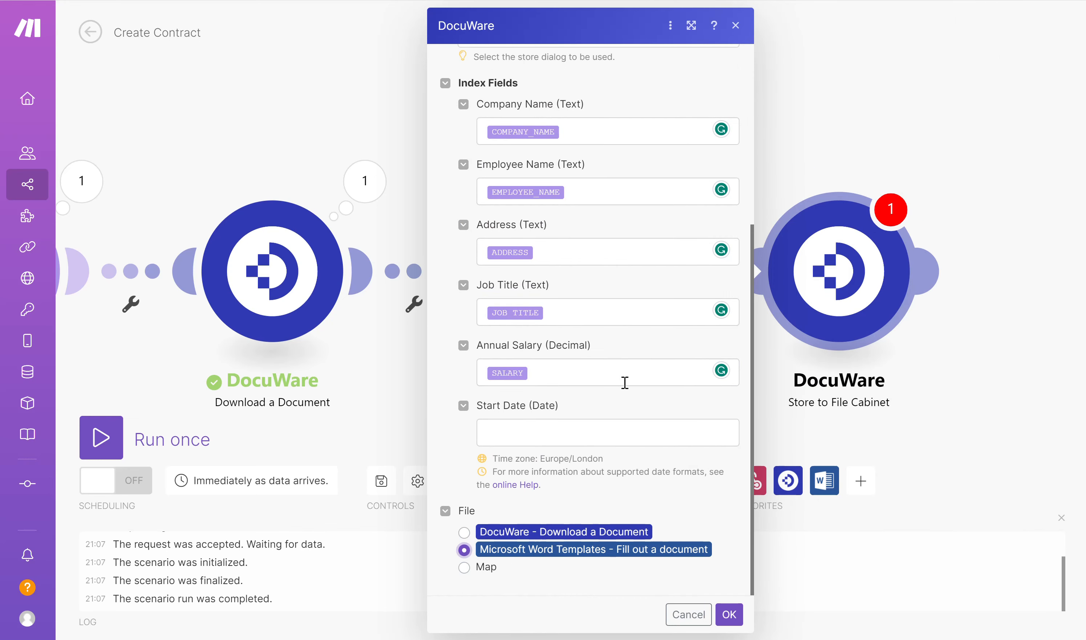
pyautogui.click(729, 615)
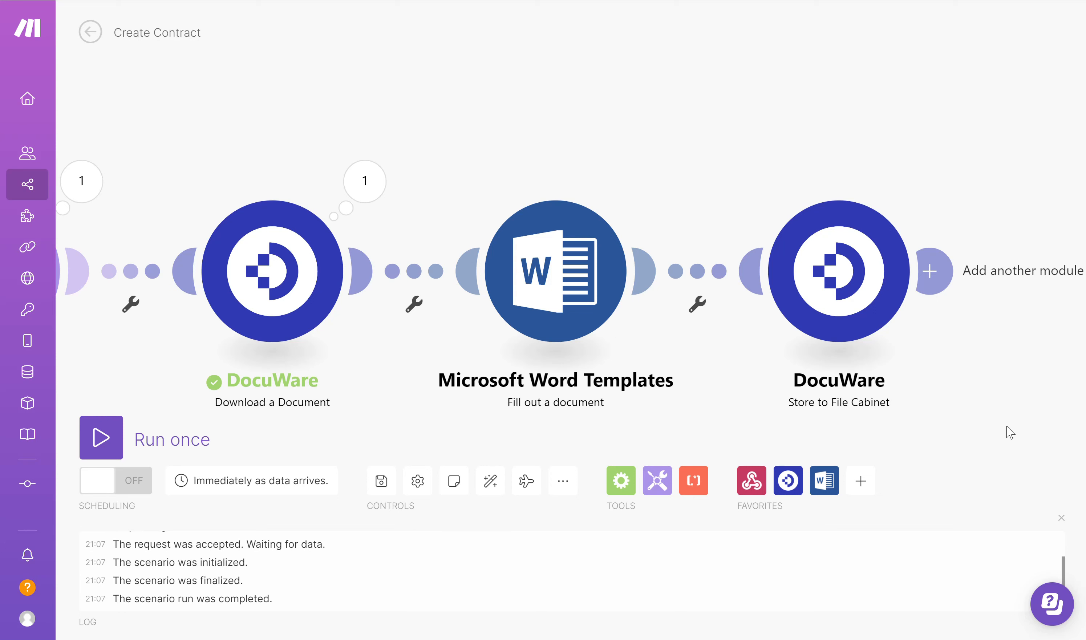
# - Add a Webhooks Webhook response module after the DocuWare Store to File Cabinet module
pyautogui.click(937, 283)
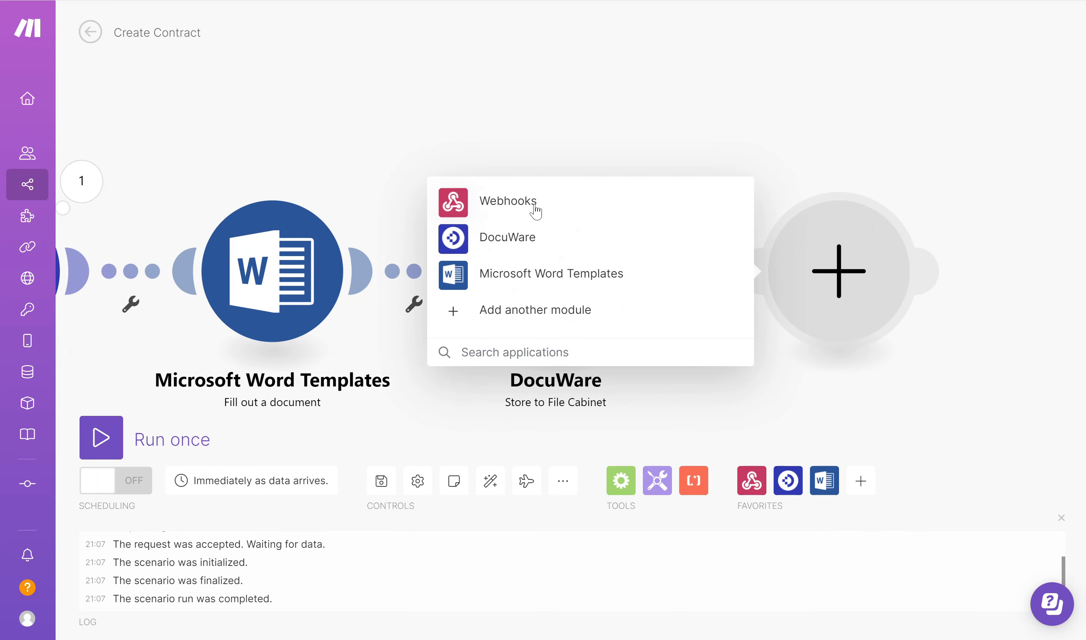
pyautogui.click(534, 209)
pyautogui.click(522, 270)
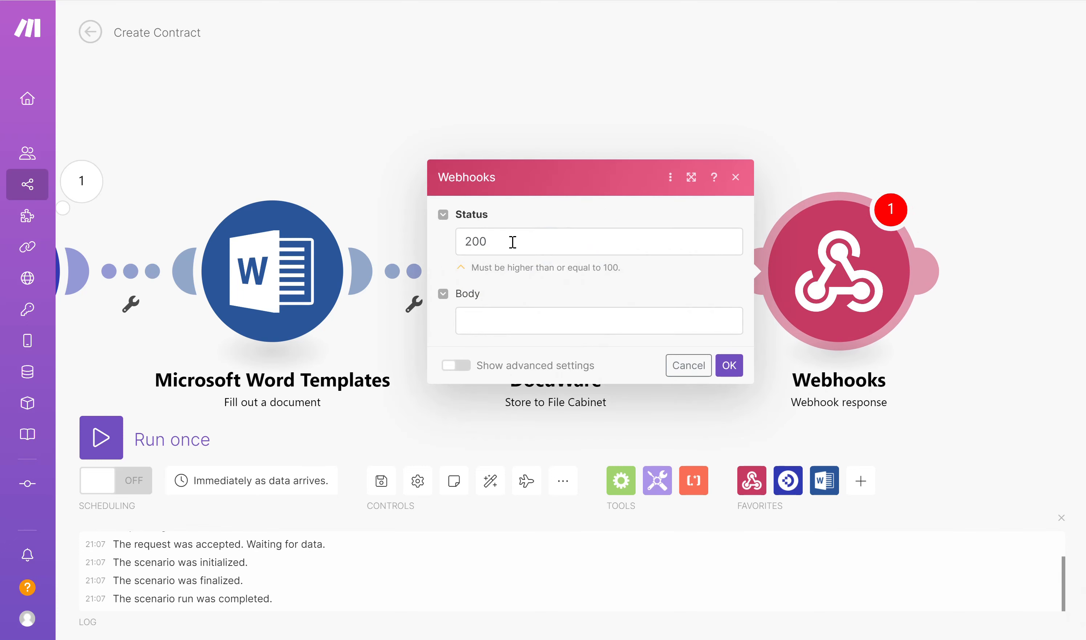
# - Set the webhook response body to the JSON object {"STATUS":"SUCCESS"} and save the module
pyautogui.click(498, 317)
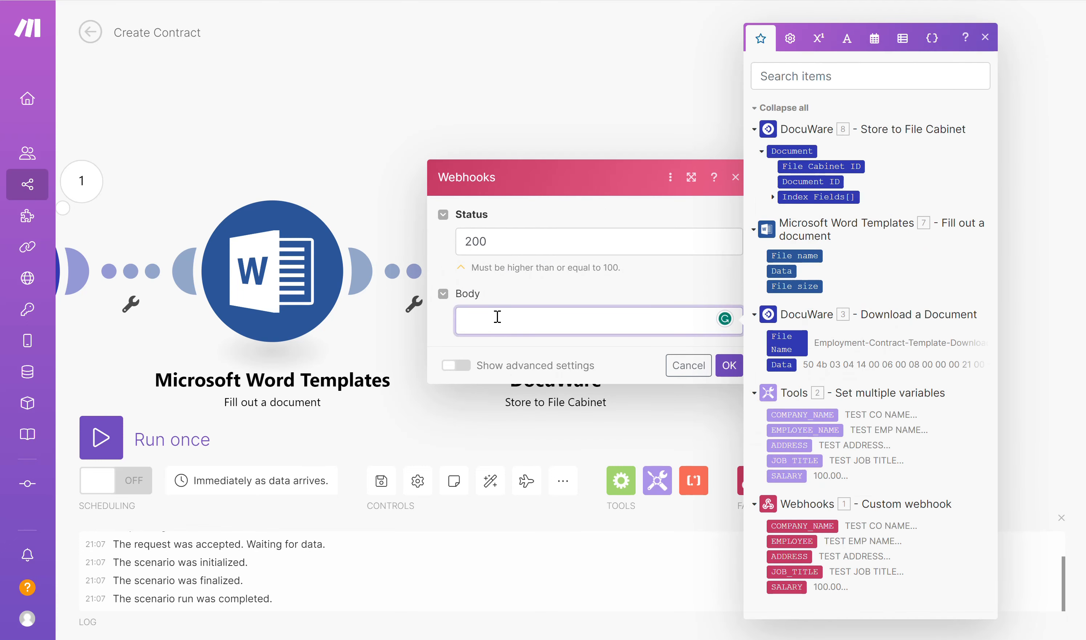
pyautogui.write('{')
pyautogui.press('Return')
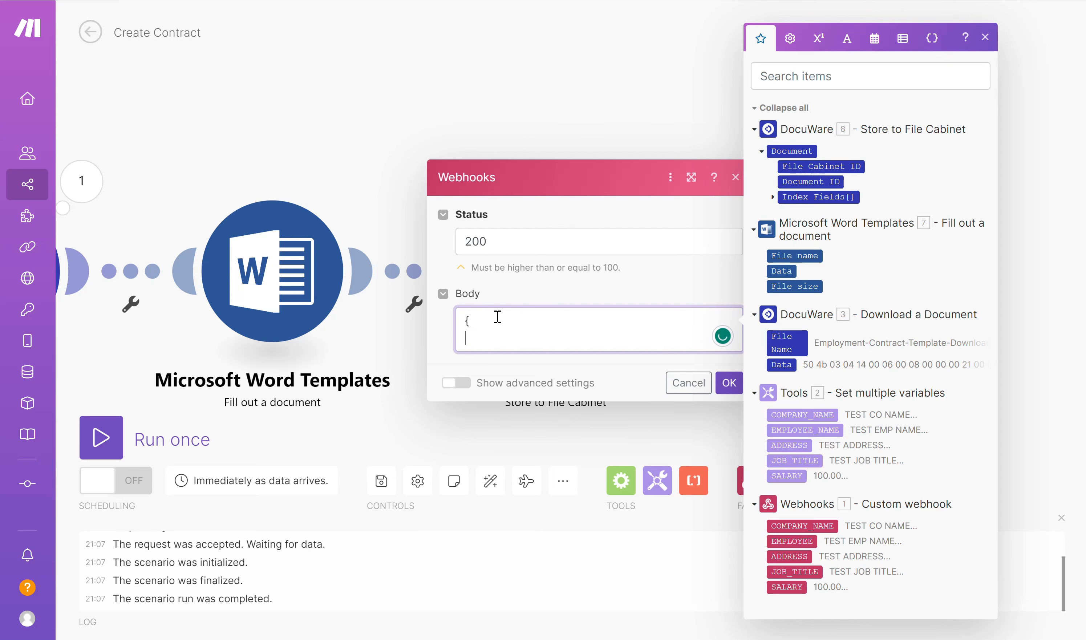
pyautogui.write('"STATUS":"SUCCESS')
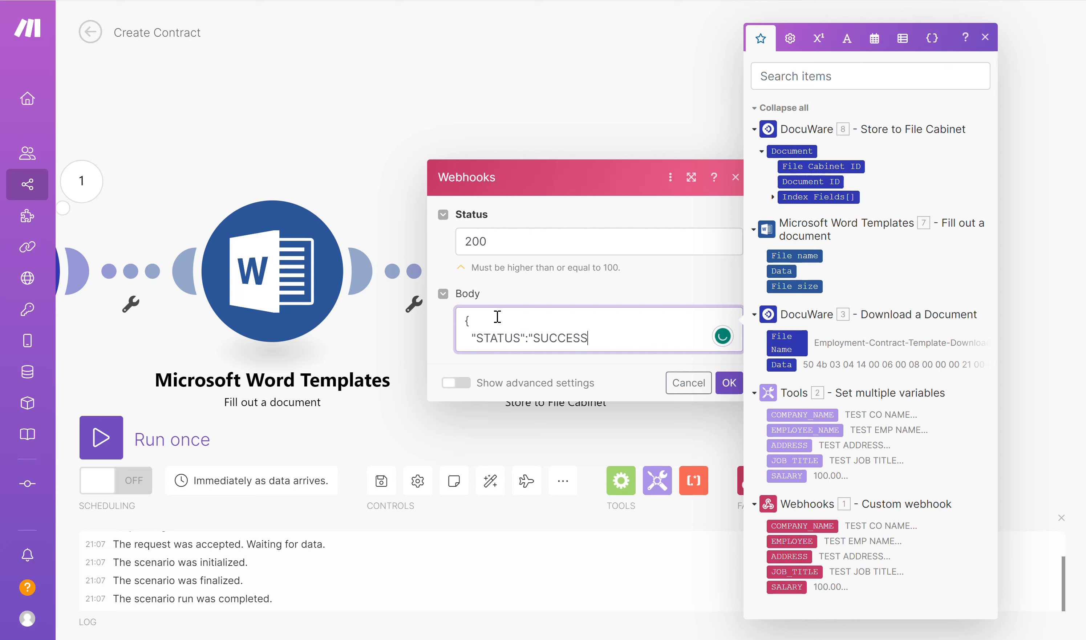
pyautogui.write('"')
pyautogui.press('Return')
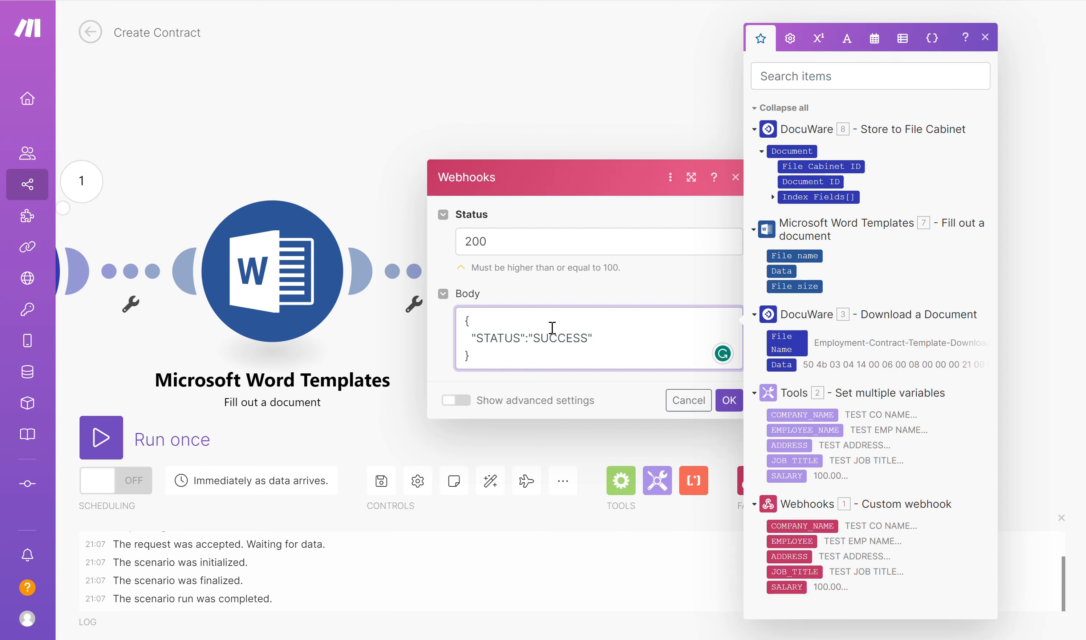
pyautogui.click(729, 402)
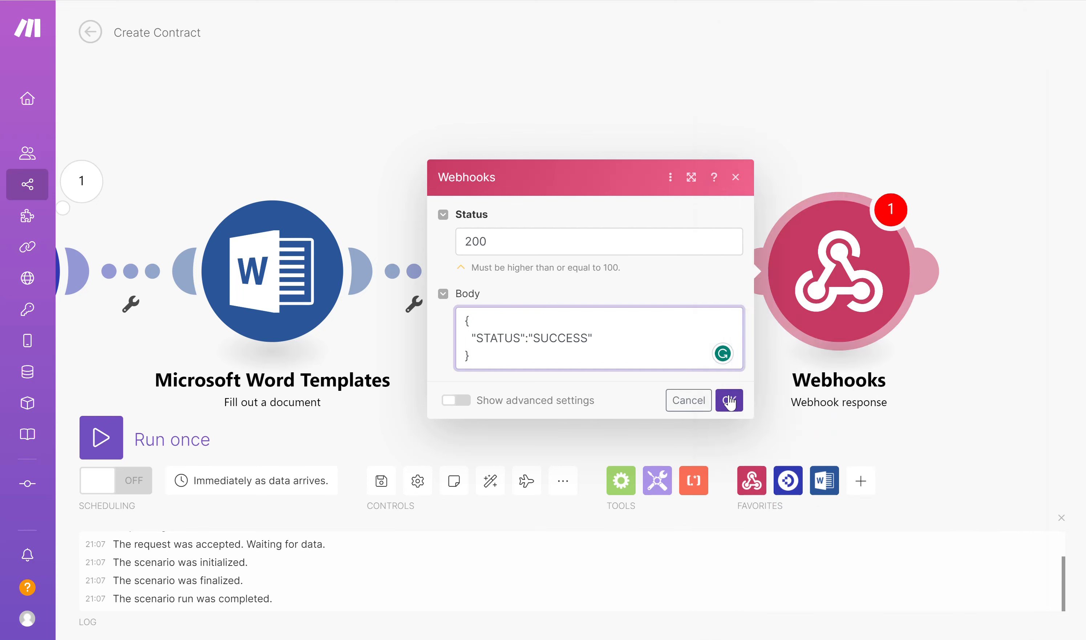
# - Auto-align the modules of the Create Contract scenario and save the scenario
pyautogui.click(491, 482)
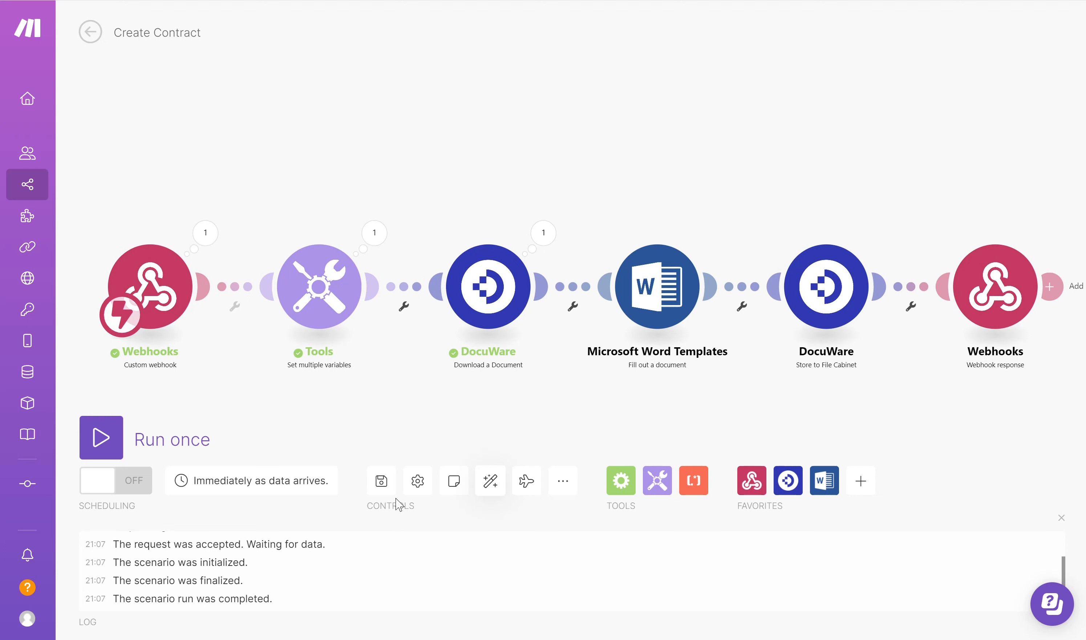
pyautogui.click(382, 489)
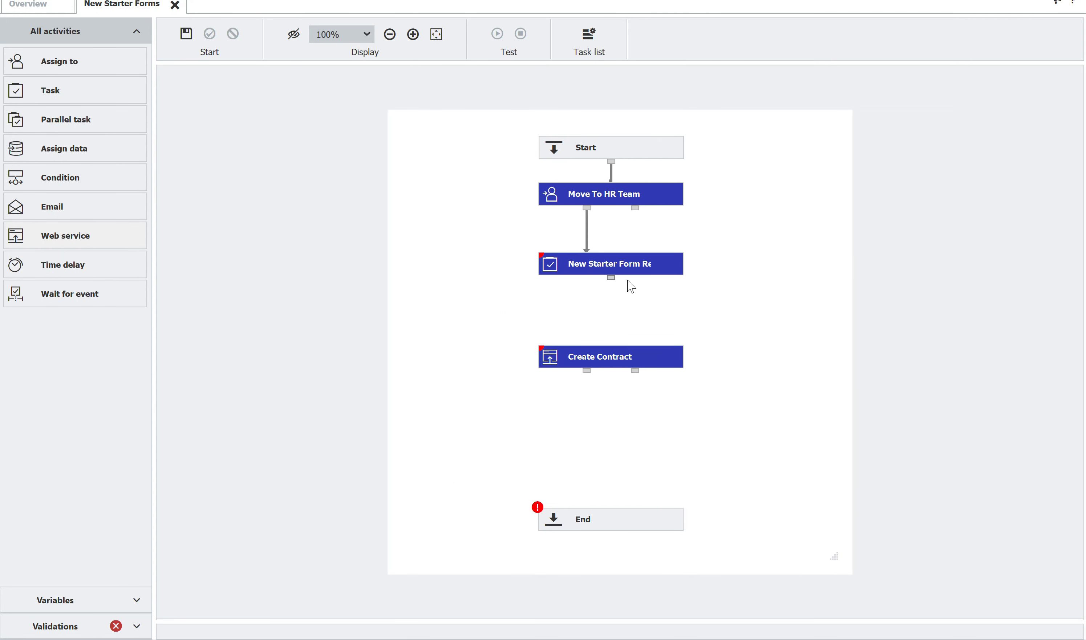
# - In the DocuWare New Starter Forms workflow, connect the New Starter Form task to Create Contract and set that web service's timeout to 60 seconds
pyautogui.moveTo(612, 280); pyautogui.dragTo(613, 359)
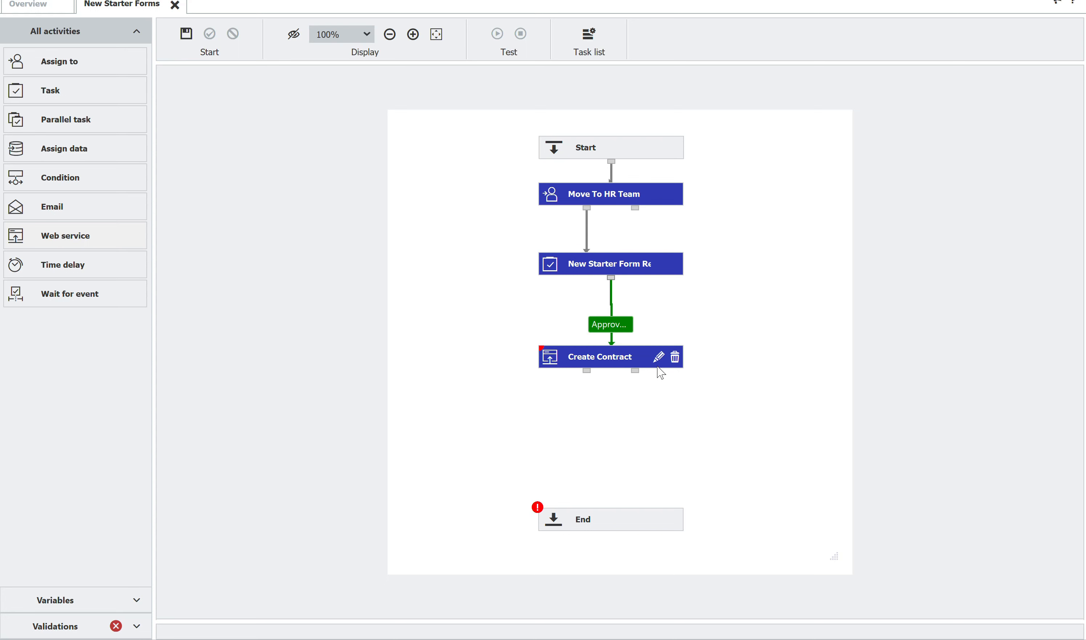
pyautogui.click(659, 357)
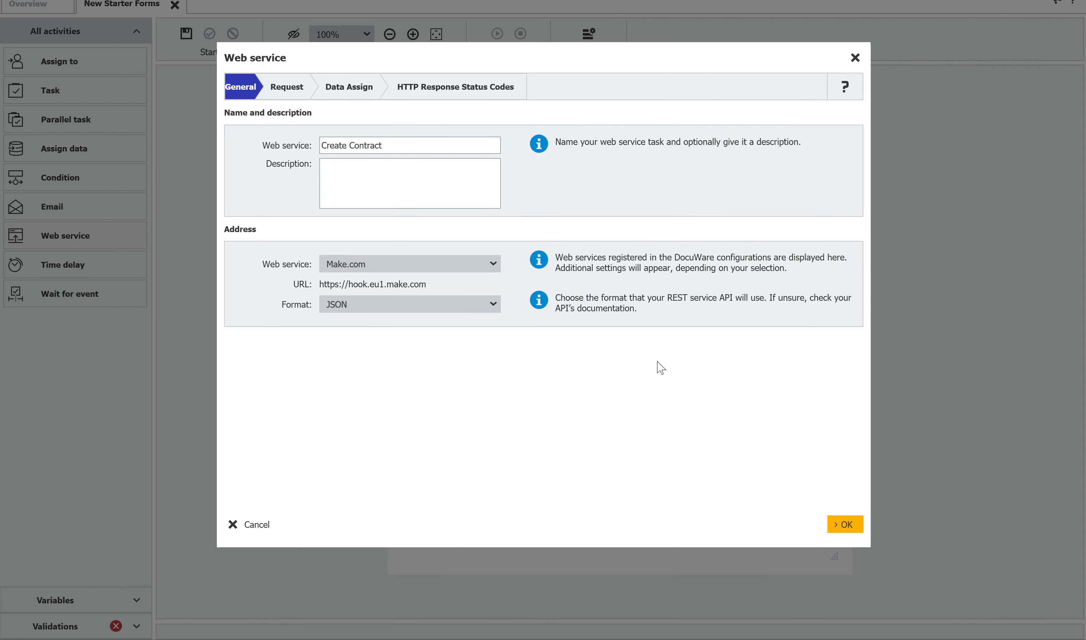
pyautogui.click(437, 92)
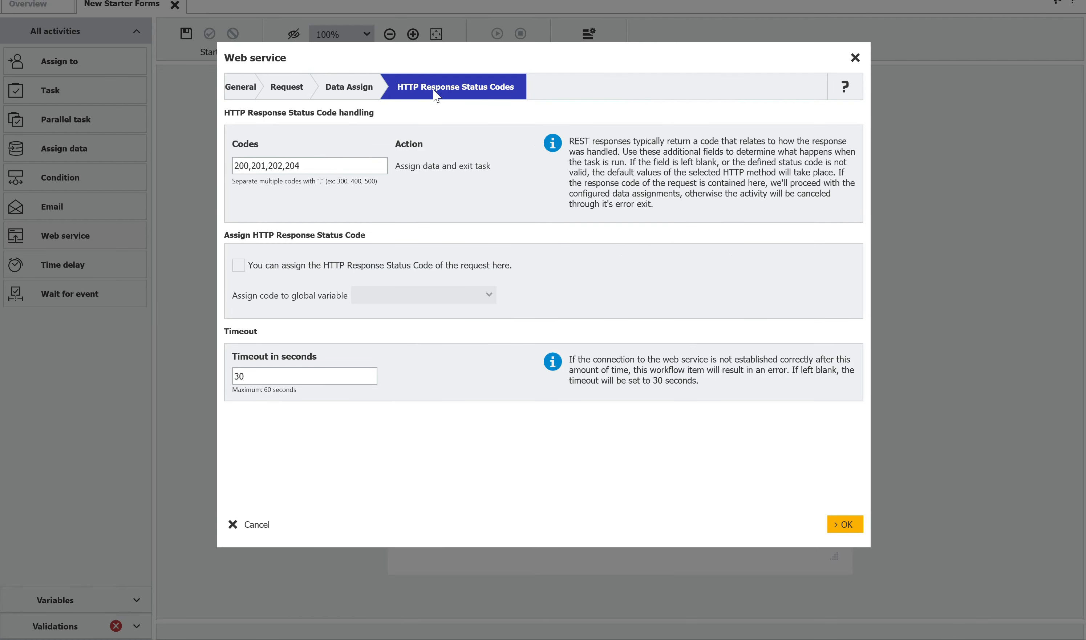
pyautogui.moveTo(262, 376); pyautogui.dragTo(218, 381)
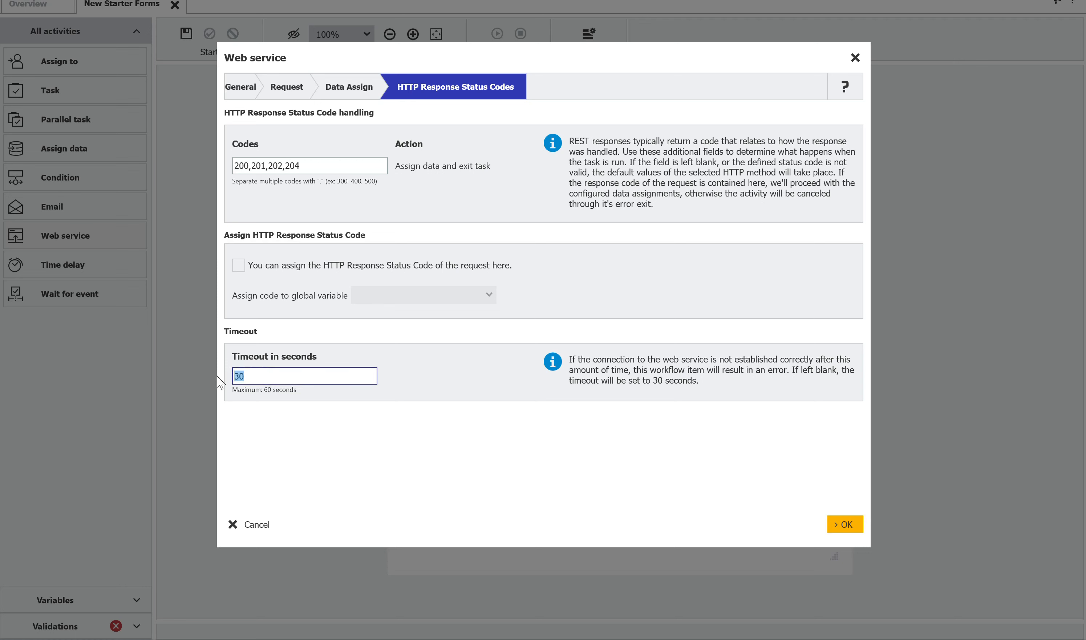
pyautogui.write('60')
pyautogui.click(832, 525)
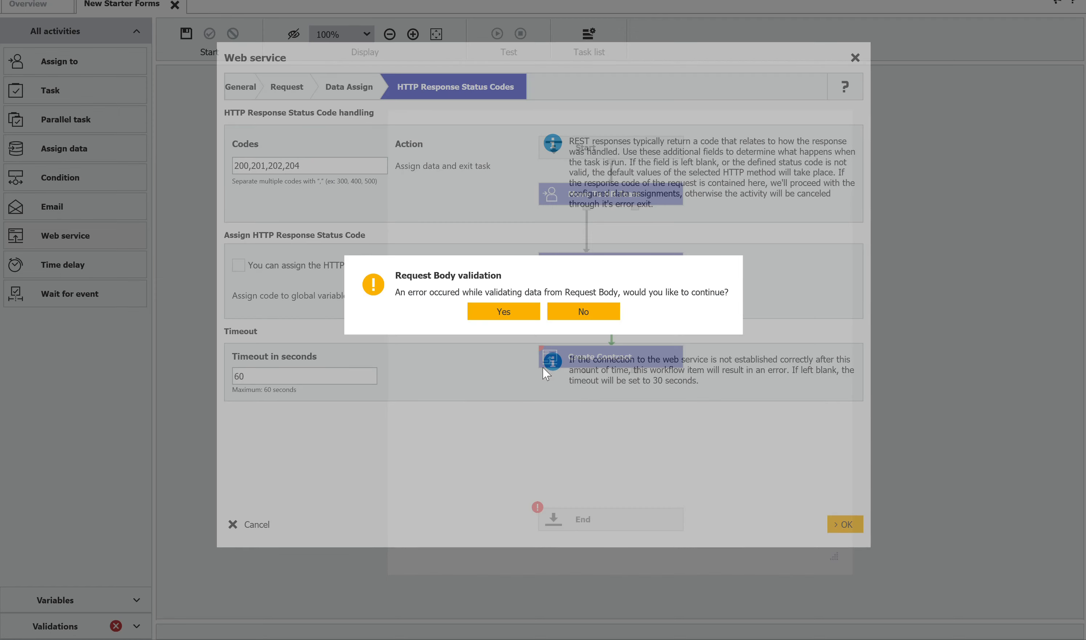
pyautogui.click(509, 317)
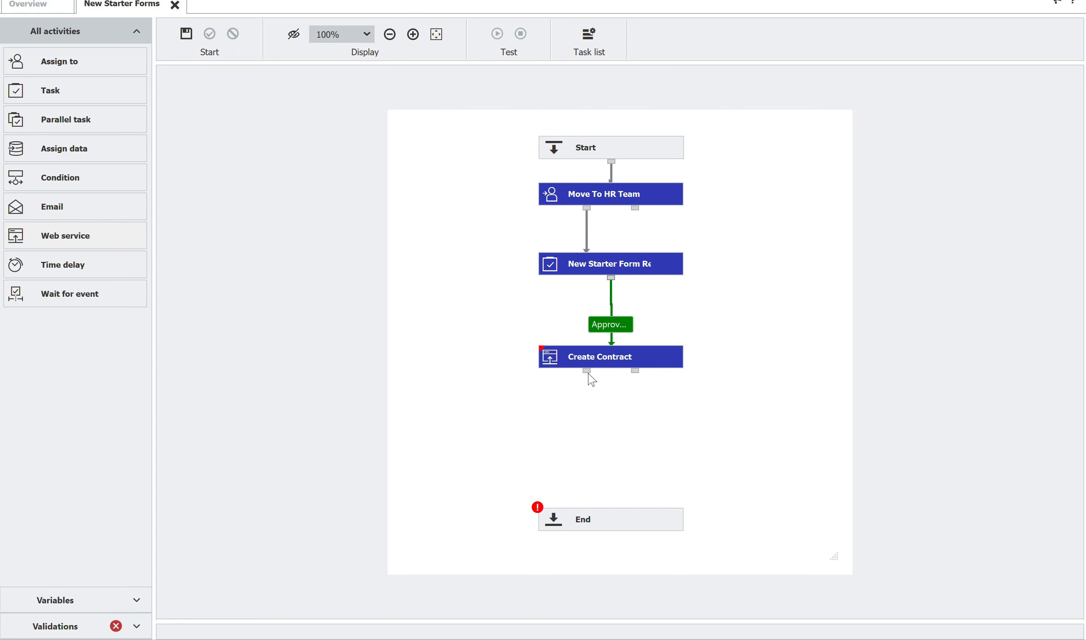
# - Connect Create Contract to End using the OK path, save the New Starter Forms workflow and publish it despite the unconnected error exit
pyautogui.moveTo(588, 372); pyautogui.dragTo(581, 519)
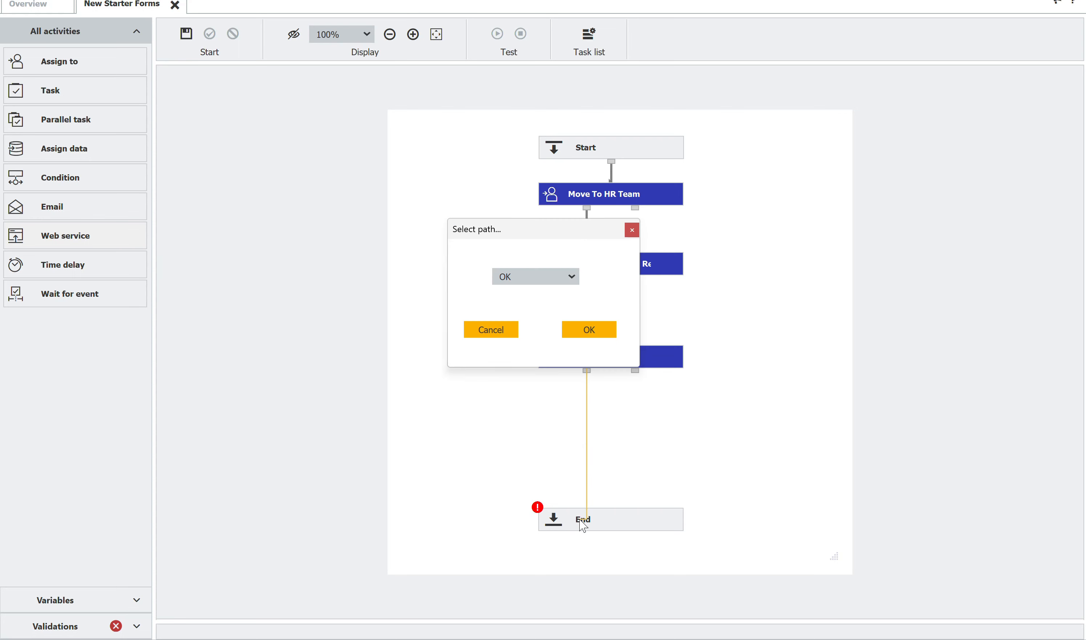
pyautogui.click(602, 336)
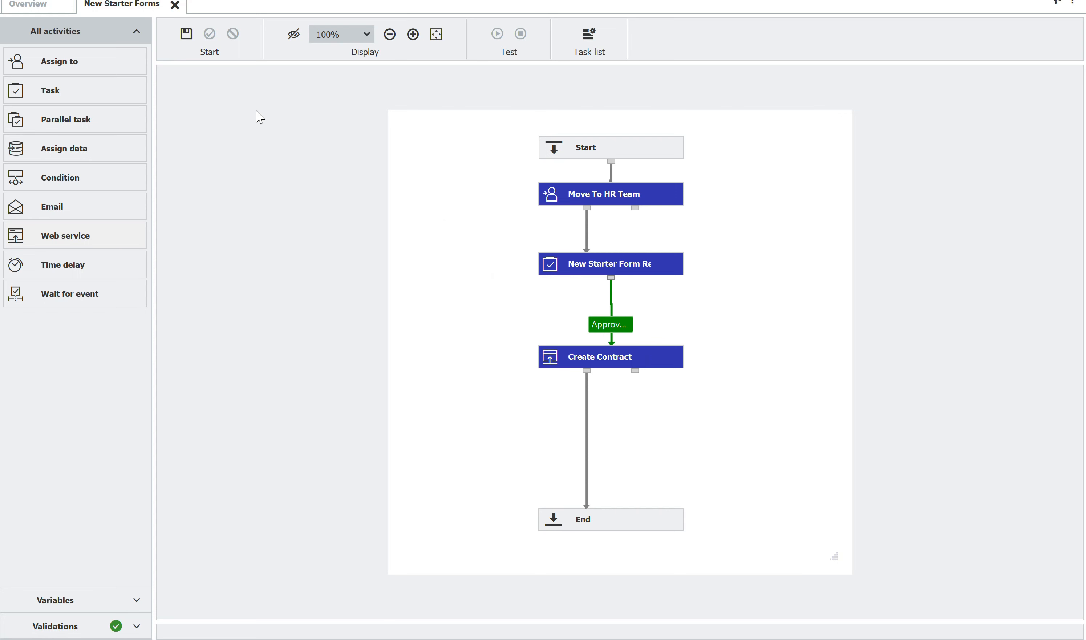
pyautogui.click(183, 34)
pyautogui.click(209, 33)
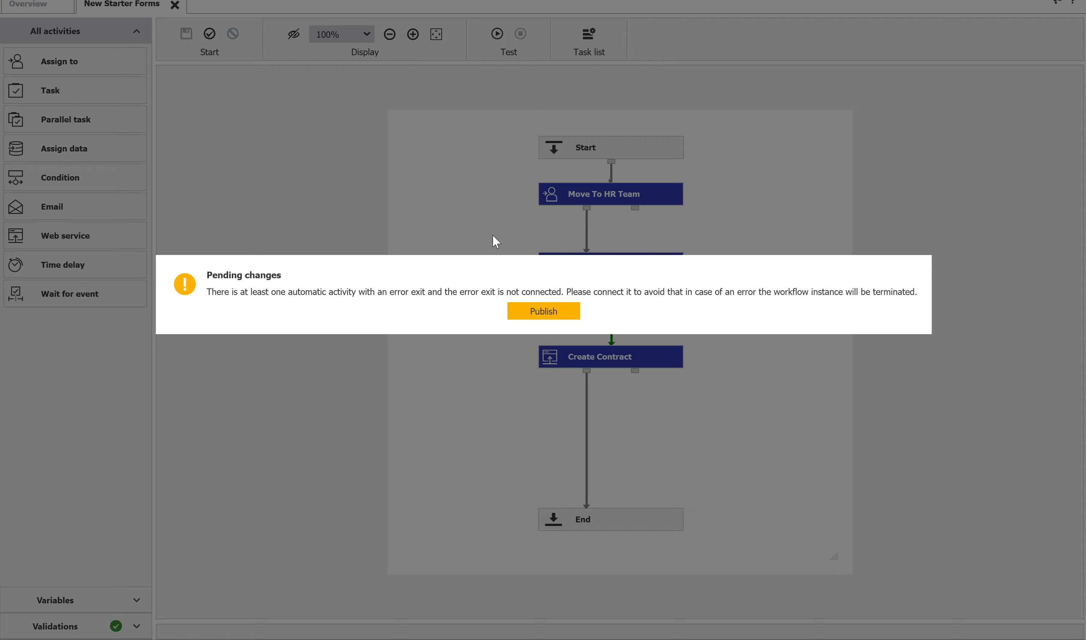
pyautogui.click(538, 310)
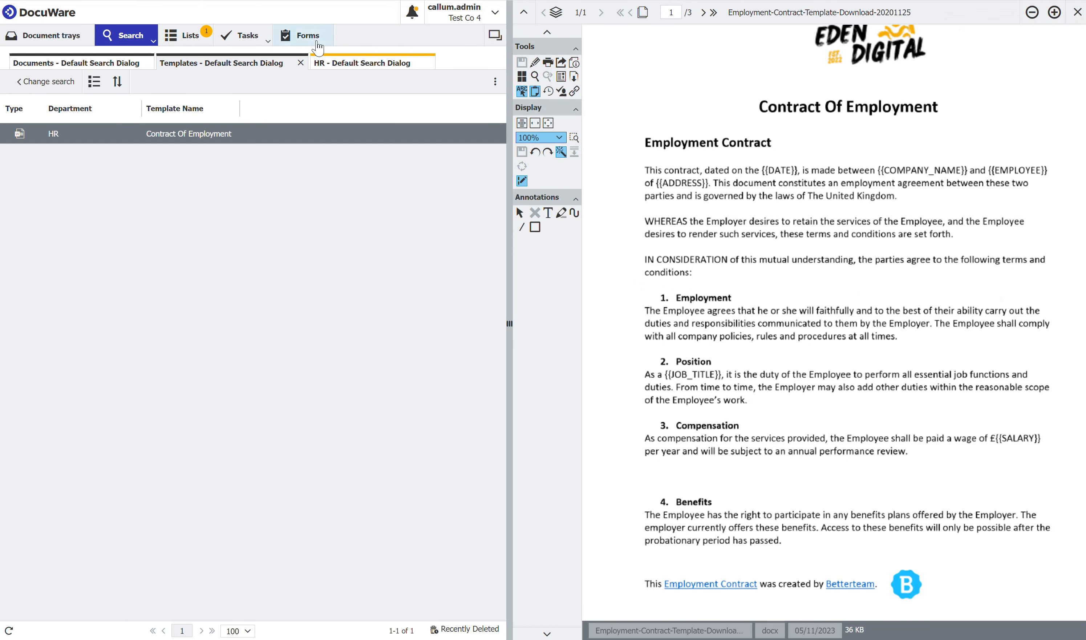
# - In the DocuWare client, open the New Starter Form and enter start date 05/11/2023 and the employee's full name
pyautogui.click(319, 42)
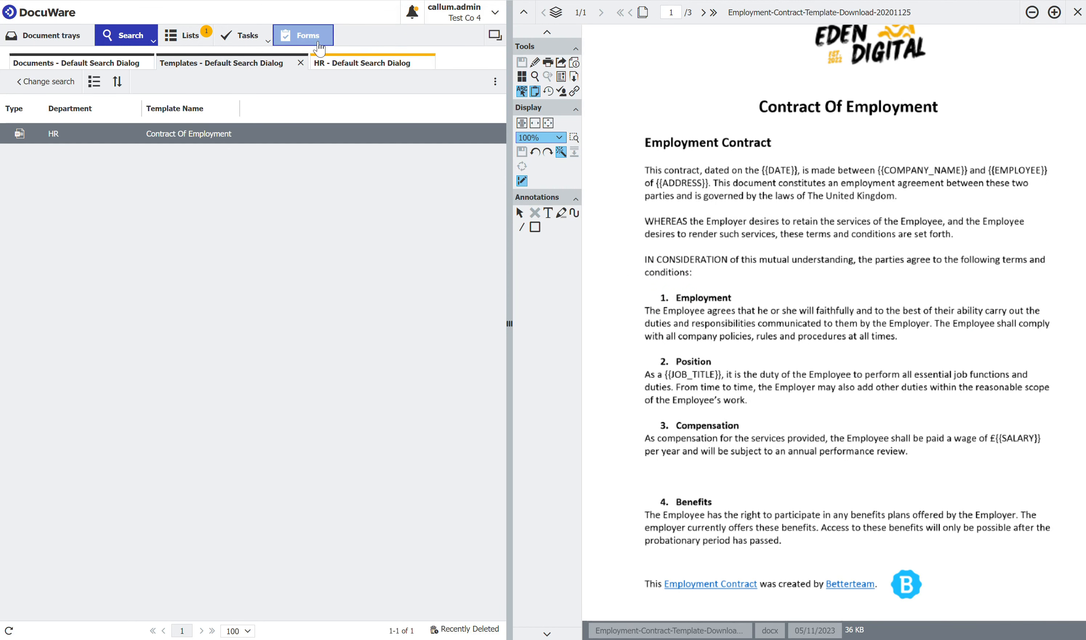
pyautogui.click(94, 88)
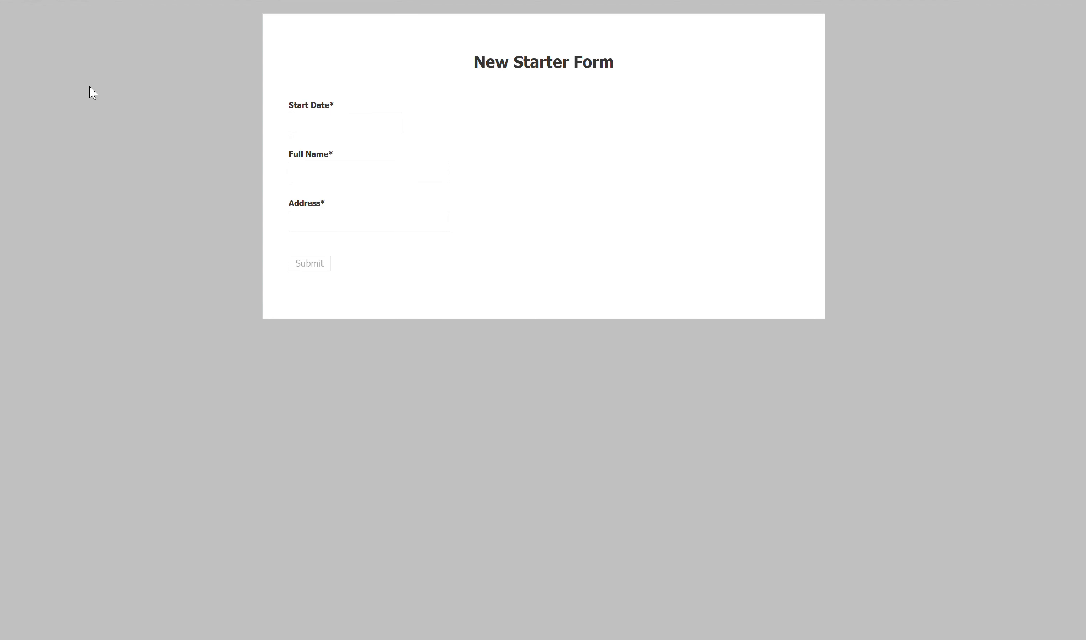
pyautogui.click(308, 124)
pyautogui.click(331, 176)
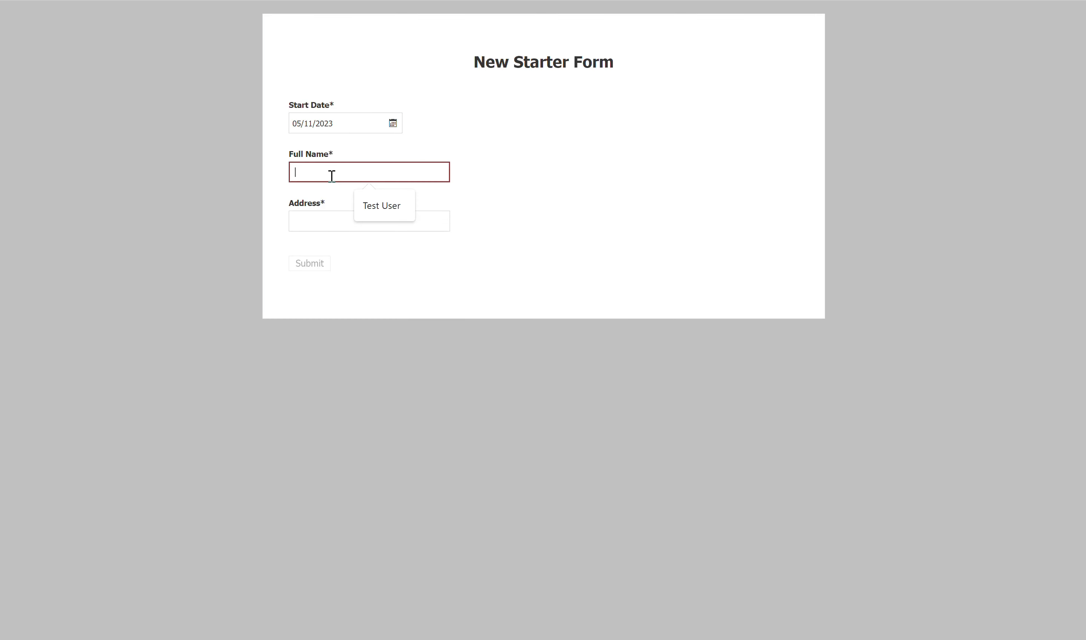
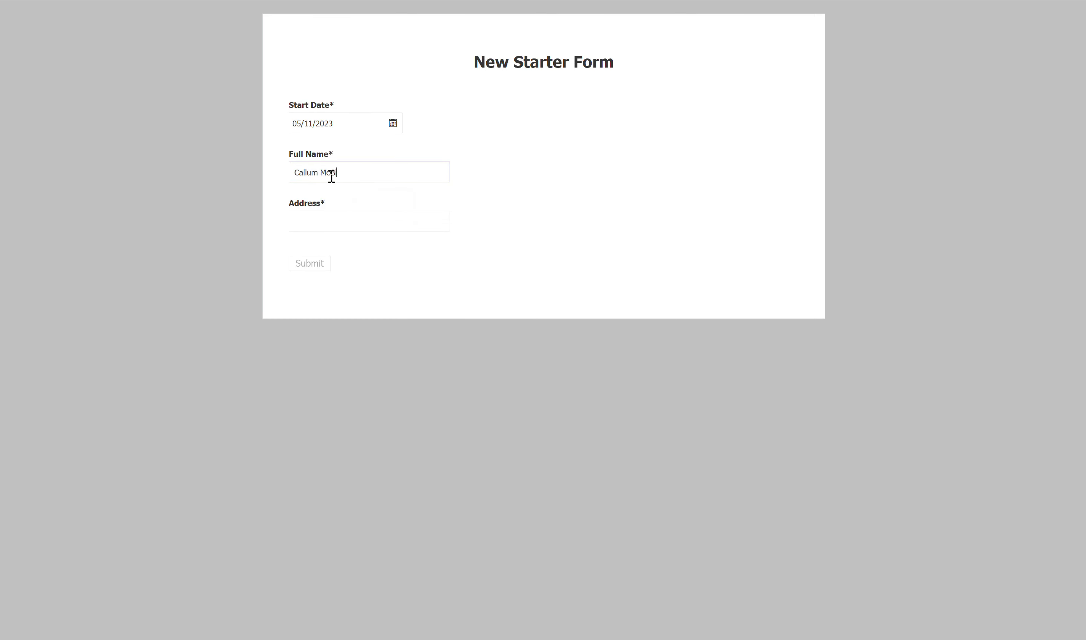
# - Enter the employee's address in the New Starter Form and submit it
pyautogui.press('Tab')
pyautogui.write('T')
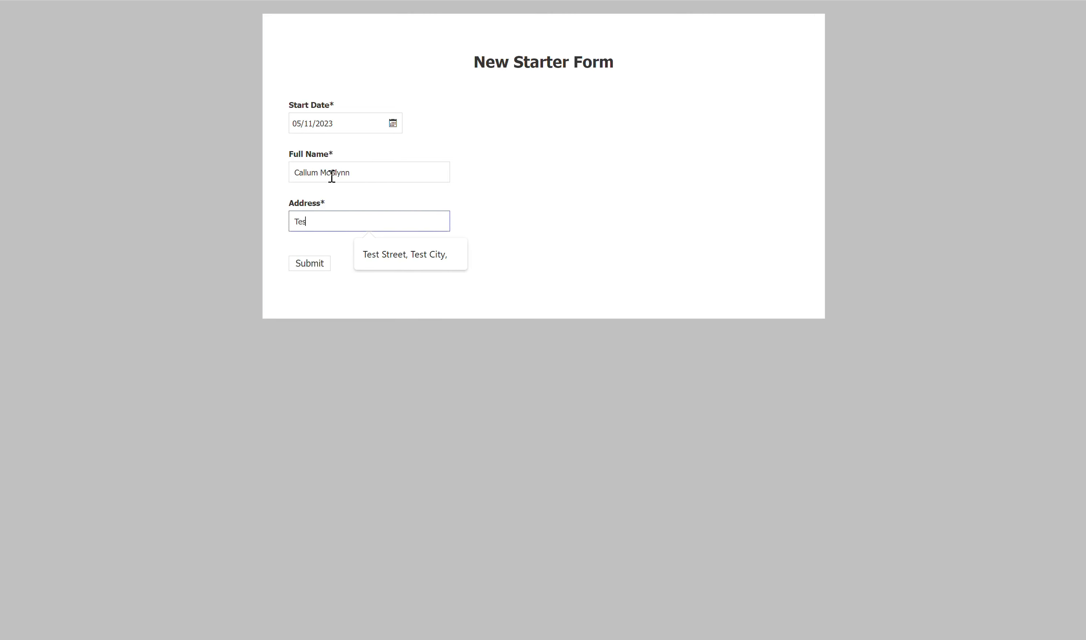
pyautogui.press('BackSpace')
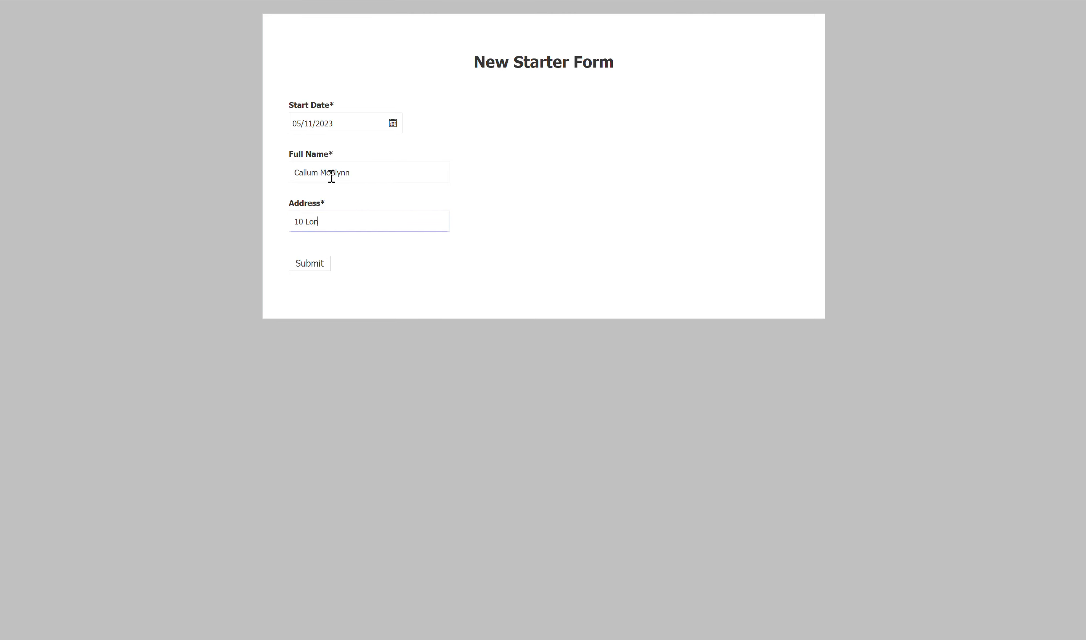
pyautogui.click(472, 285)
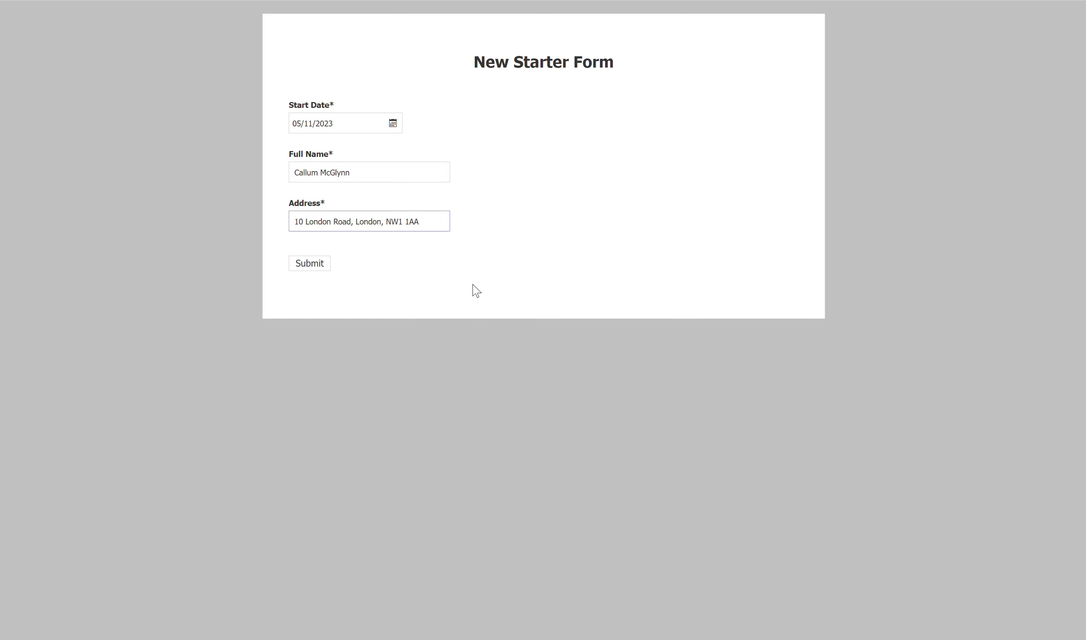
pyautogui.click(310, 263)
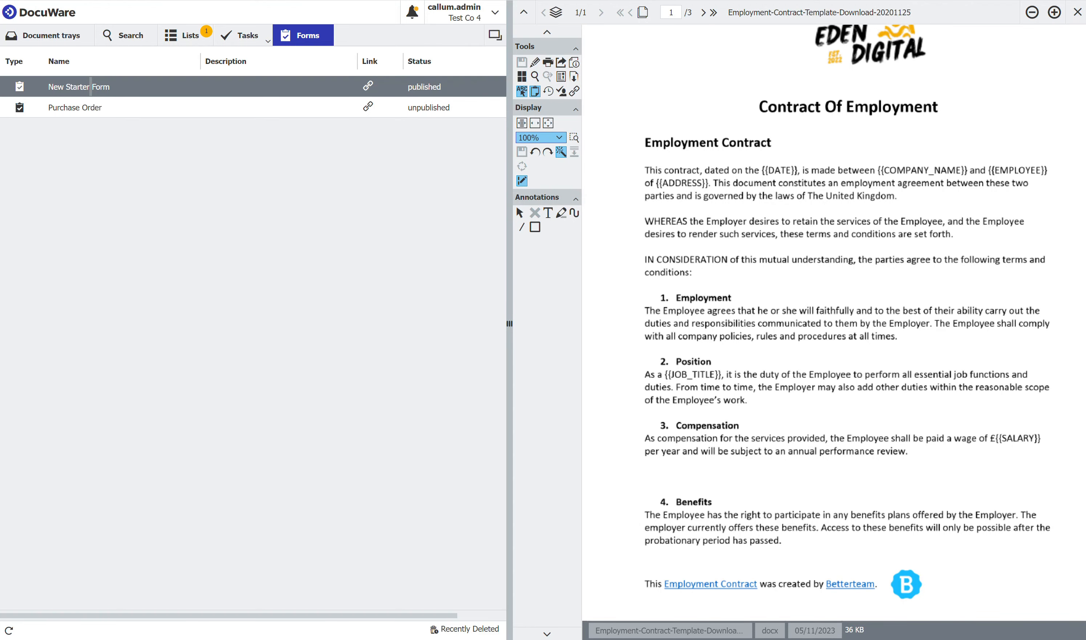
# - Open the received New Starter Form task and enter Eden Digital as the company and 15,000 as the salary
pyautogui.click(249, 41)
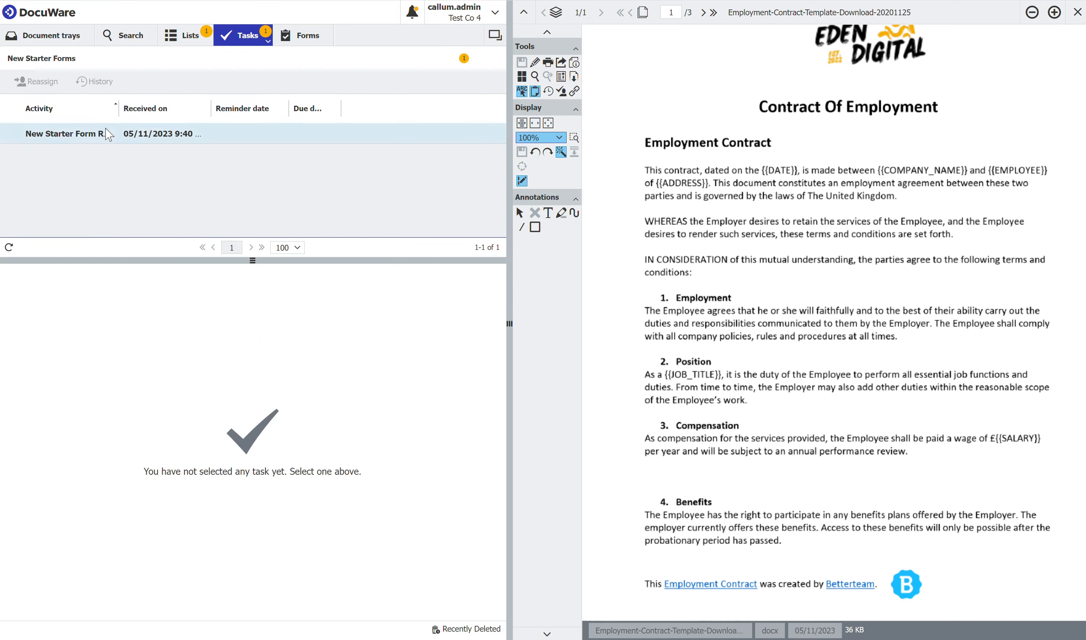
pyautogui.click(84, 140)
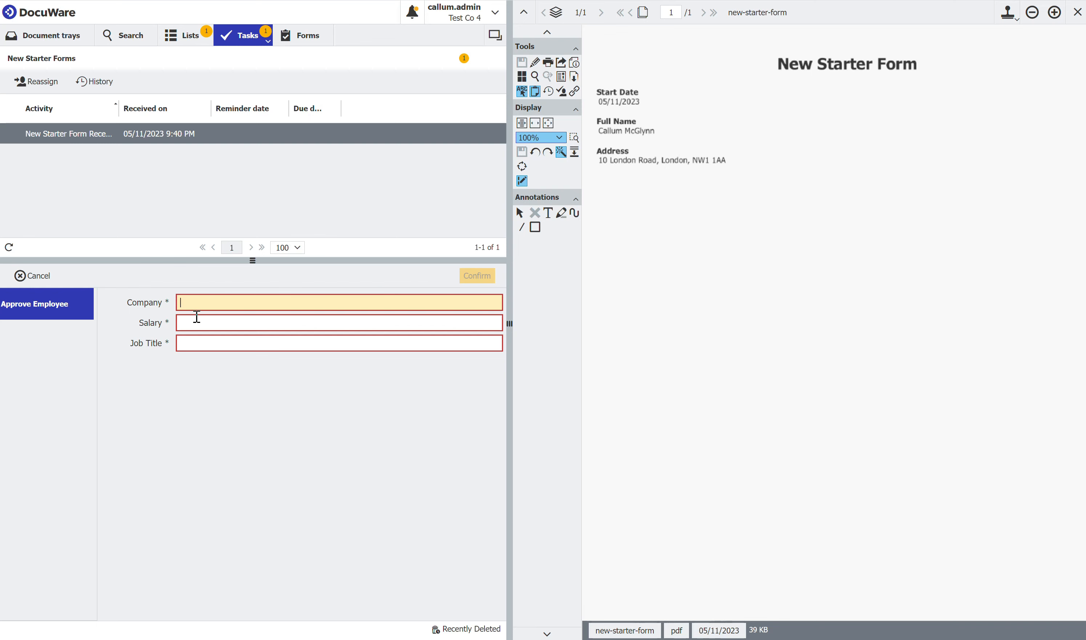
pyautogui.write('den Digital')
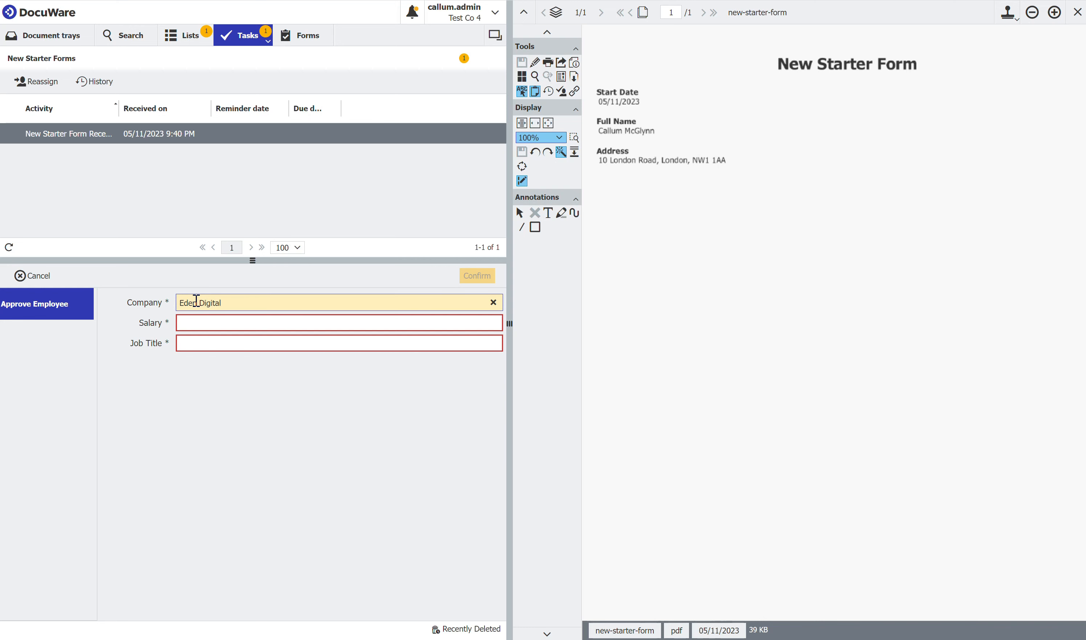
pyautogui.press('Tab')
pyautogui.write('1')
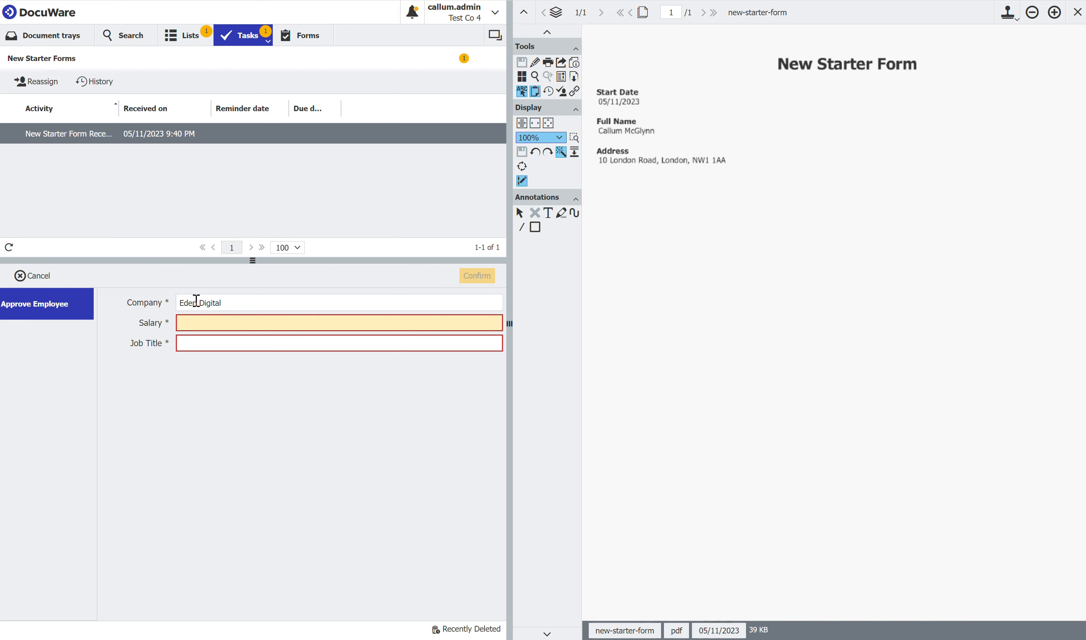
pyautogui.write('5,000')
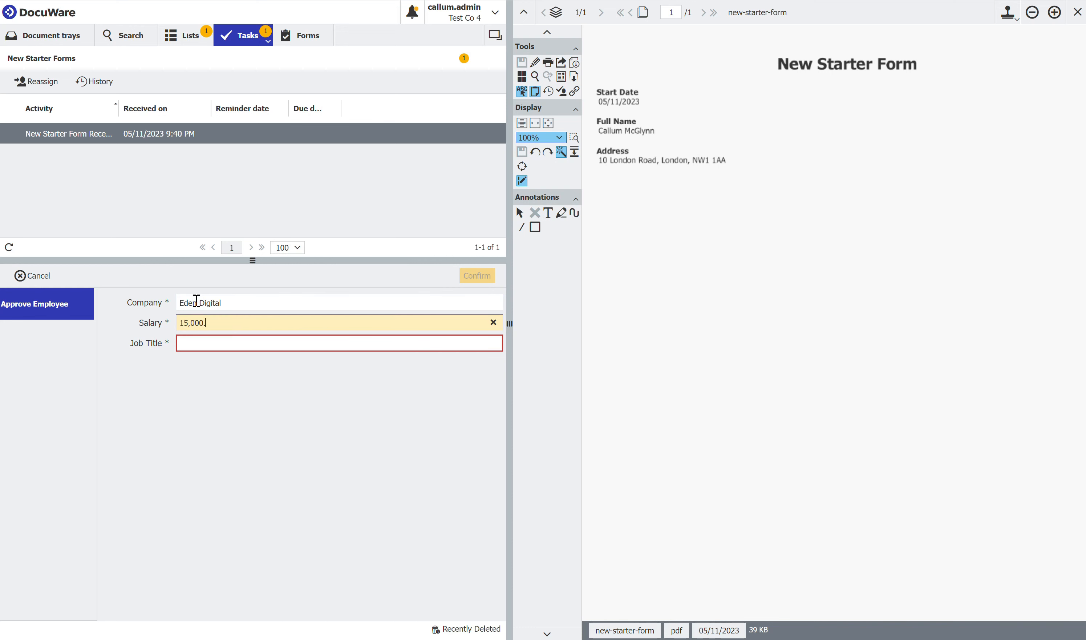
pyautogui.press('Tab')
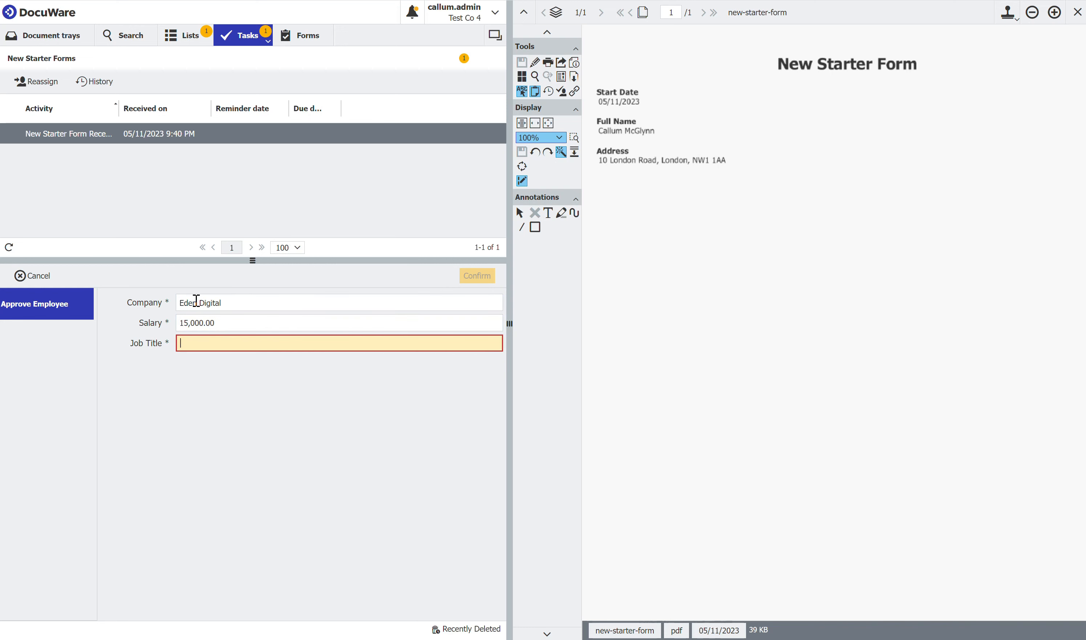
# - Set the job title to Head Of Youtube Demos and confirm the Approve Employee decision
pyautogui.write('Head Of')
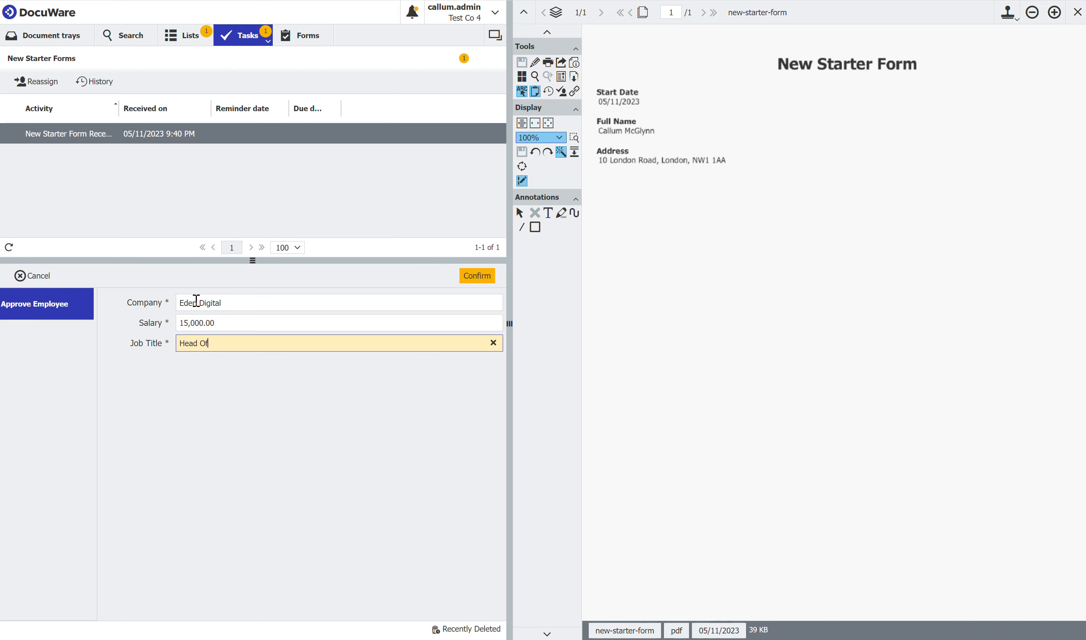
pyautogui.write(' Youtube Demos')
pyautogui.click(325, 444)
pyautogui.click(474, 282)
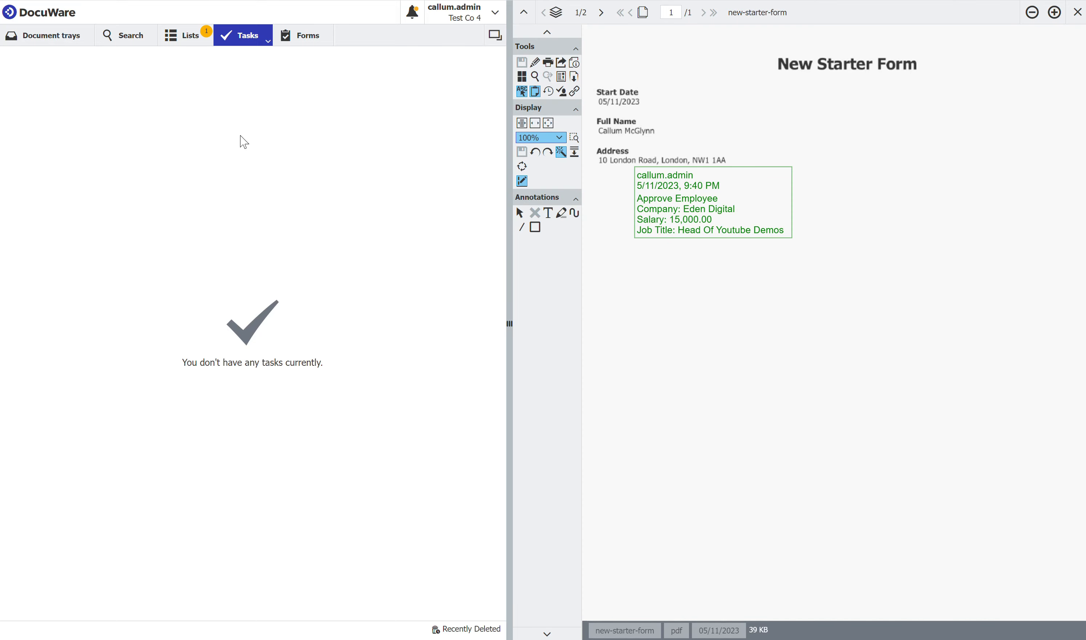
# - Refresh the HR search results to check for the generated contract
pyautogui.click(121, 38)
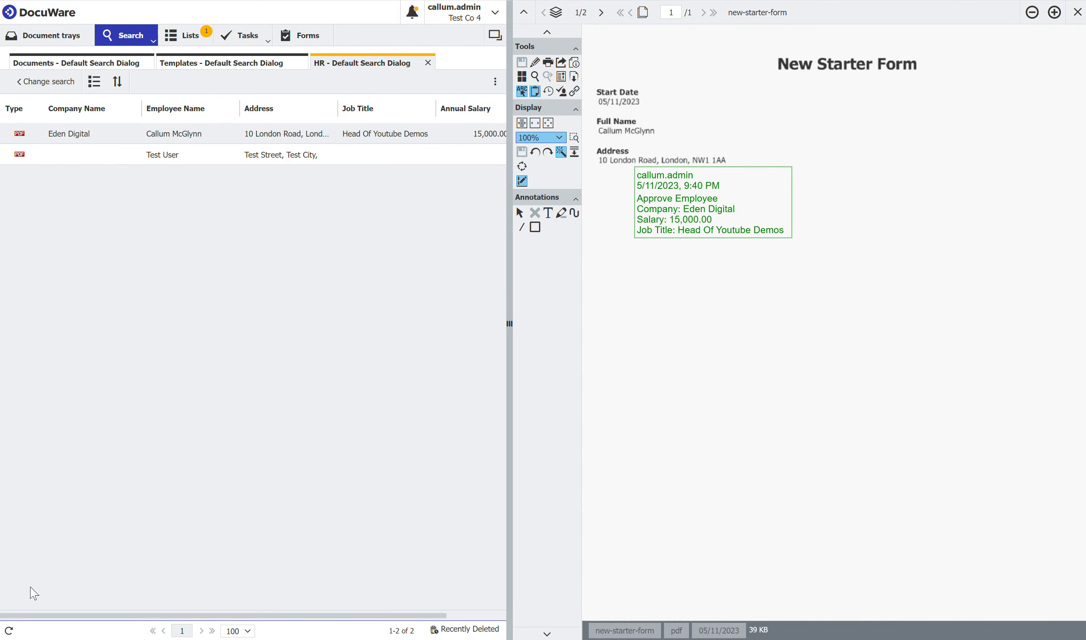
pyautogui.click(9, 631)
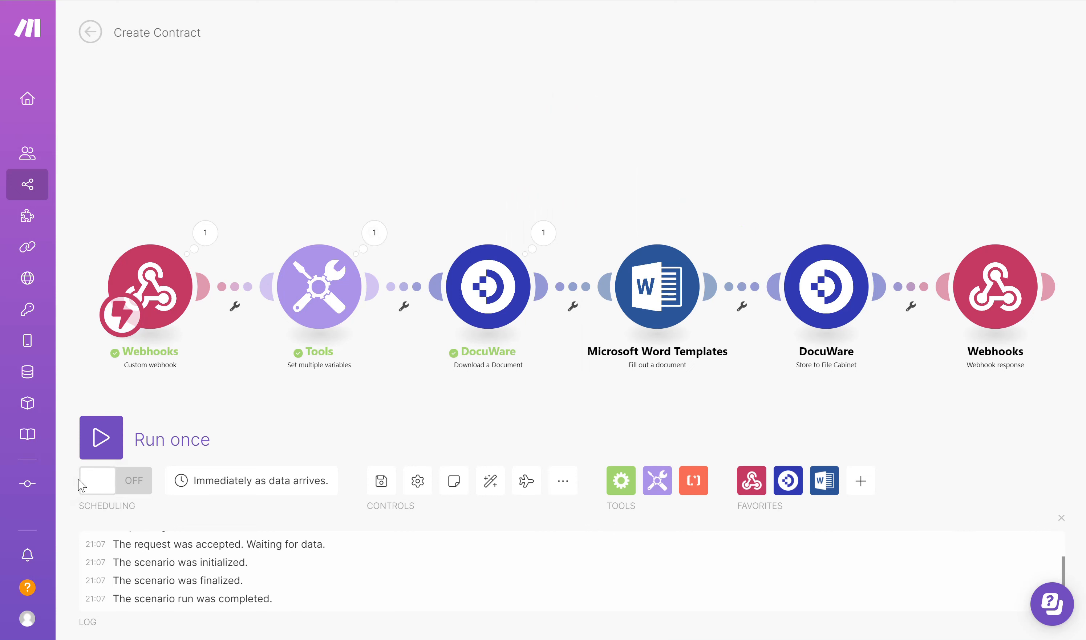
# - In Make, turn on scheduling for the Create Contract scenario and return to its overview
pyautogui.click(112, 488)
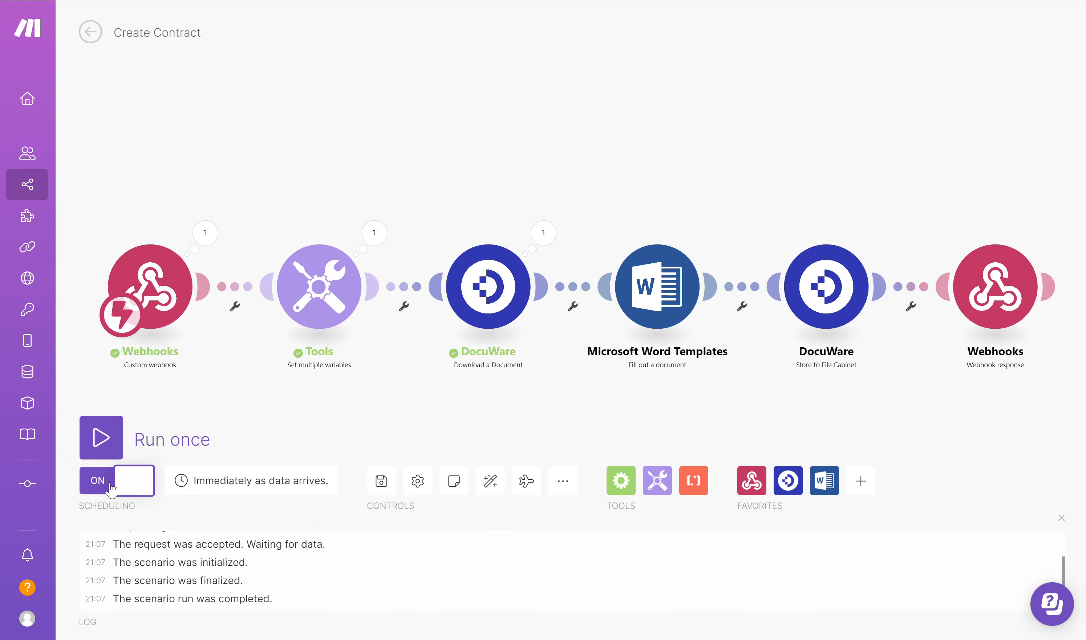
pyautogui.click(90, 33)
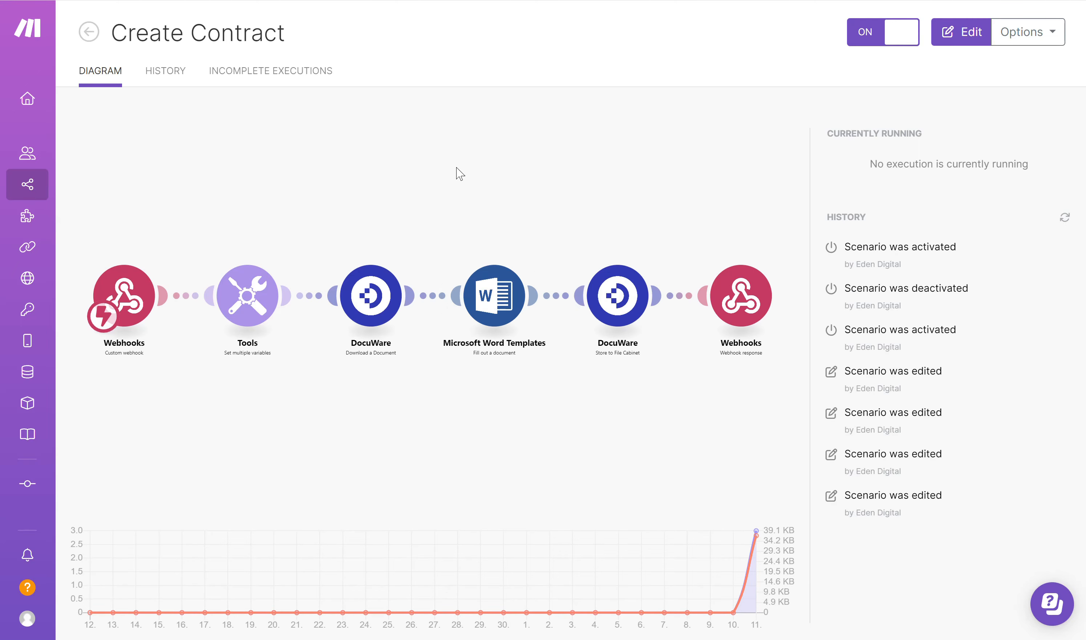
# - Back in DocuWare, start another New Starter Form with start date 05/11/2023 and the employee's previously used full name
pyautogui.click(101, 0)
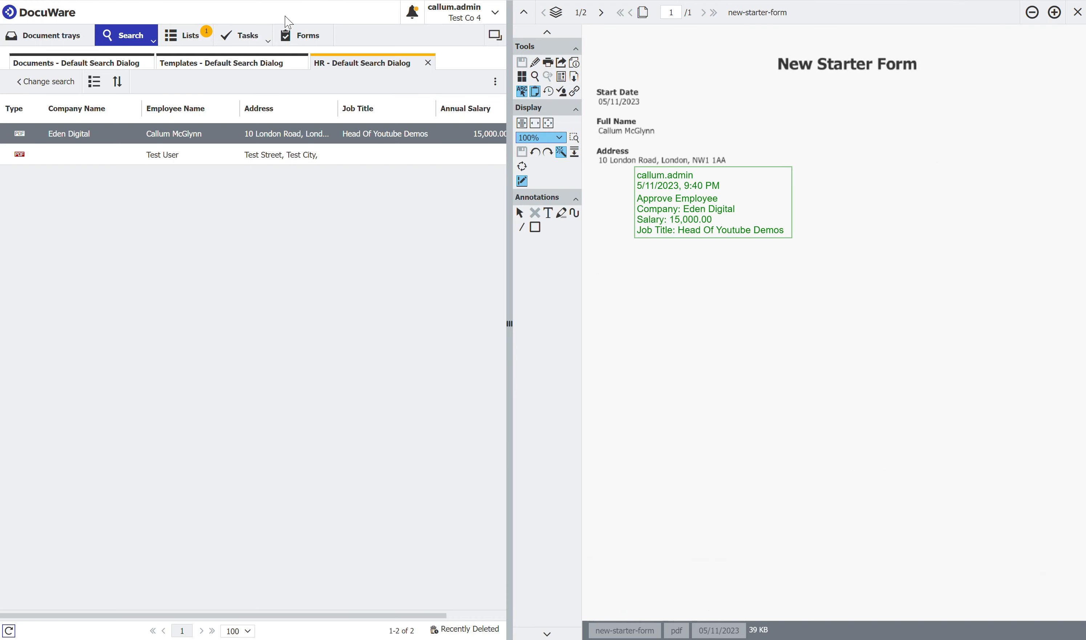
pyautogui.click(300, 36)
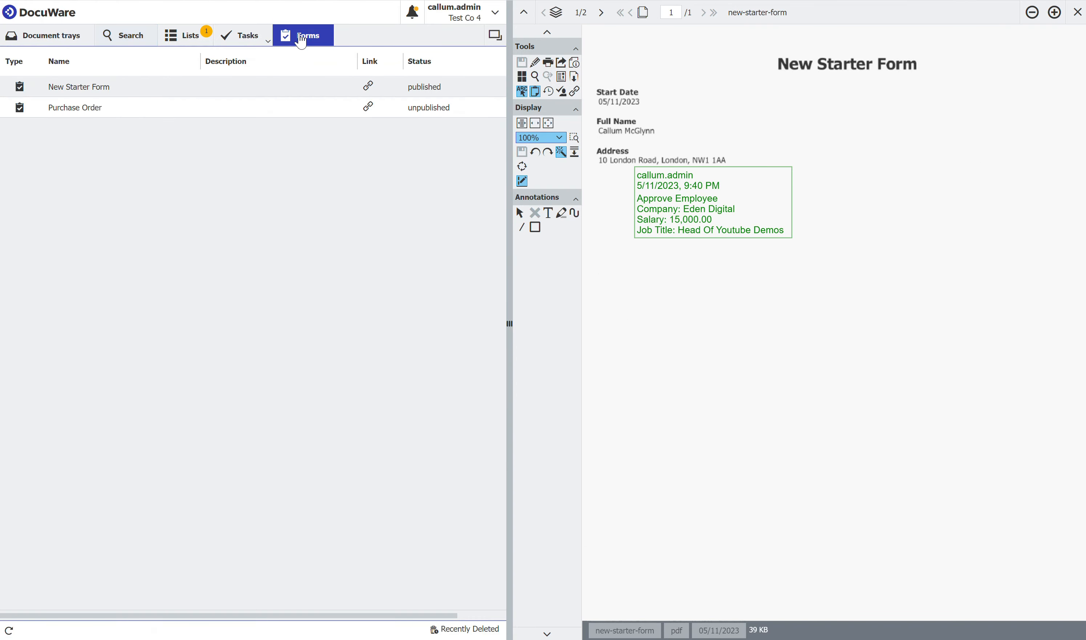
pyautogui.click(79, 95)
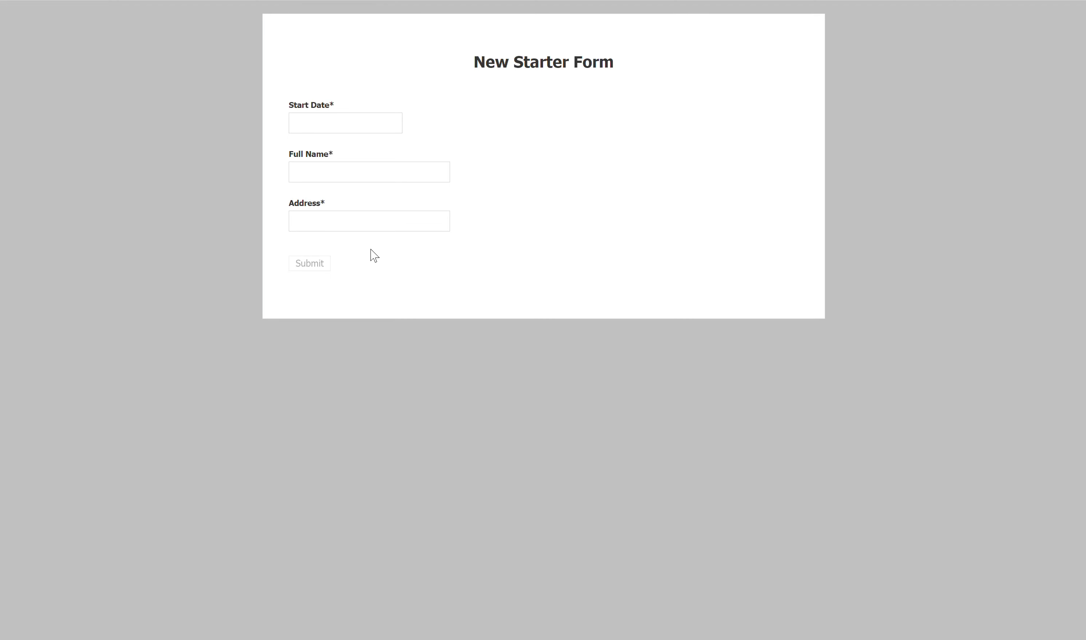
pyautogui.click(327, 130)
pyautogui.write('05/11/2023')
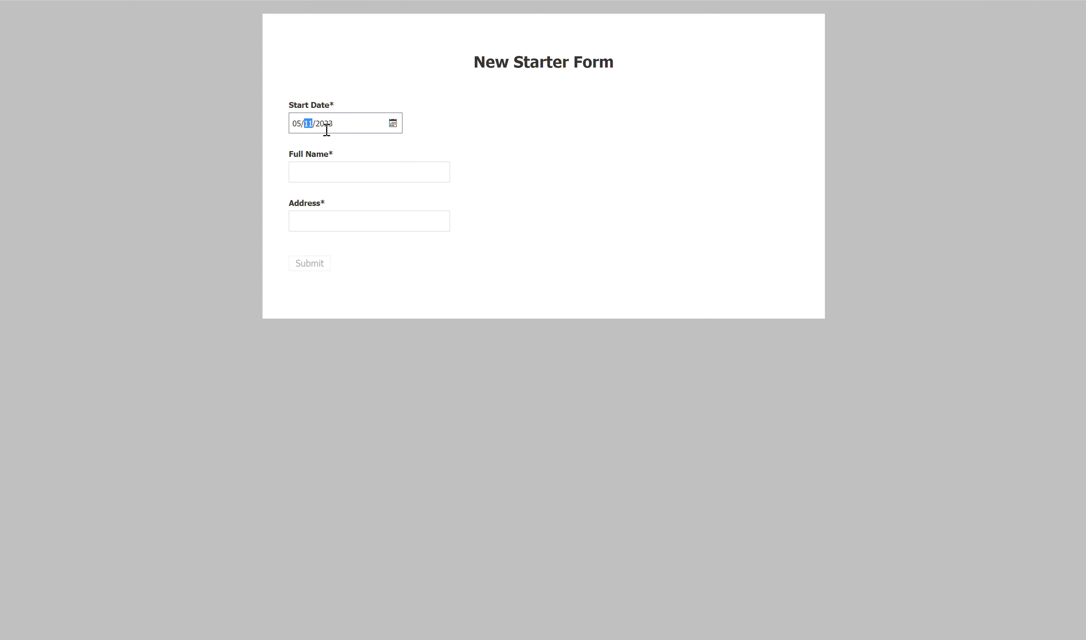
pyautogui.press('Tab')
pyautogui.press('Tab')
pyautogui.write('Callum M')
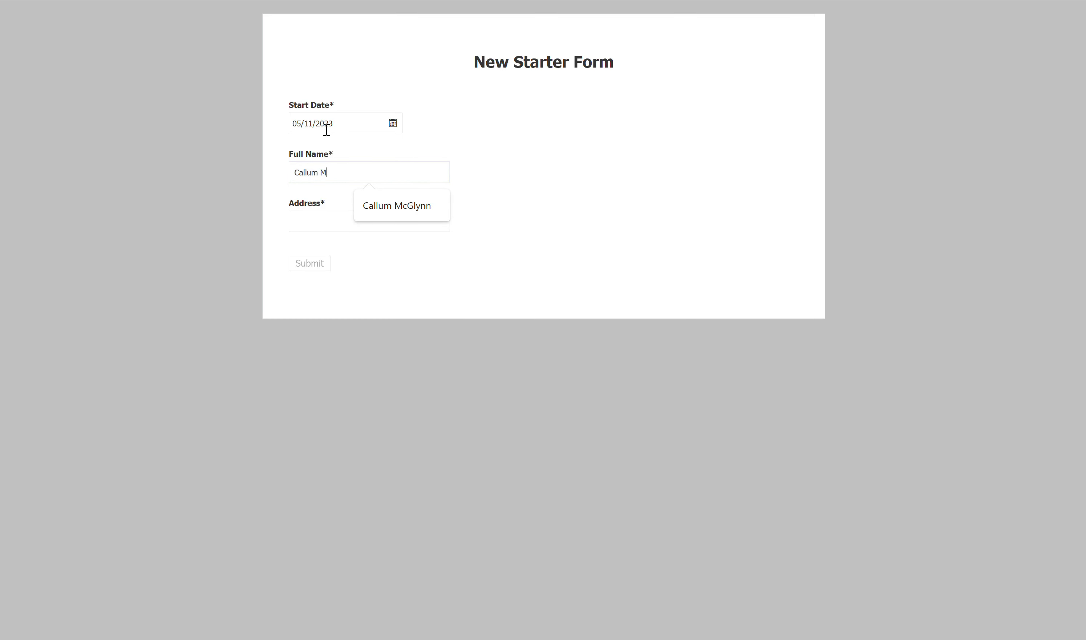
pyautogui.write('CG')
pyautogui.press('BackSpace')
pyautogui.press('BackSpace')
pyautogui.click(395, 206)
# - Fill in the address with the previously used London entry and submit the second New Starter Form
pyautogui.click(361, 221)
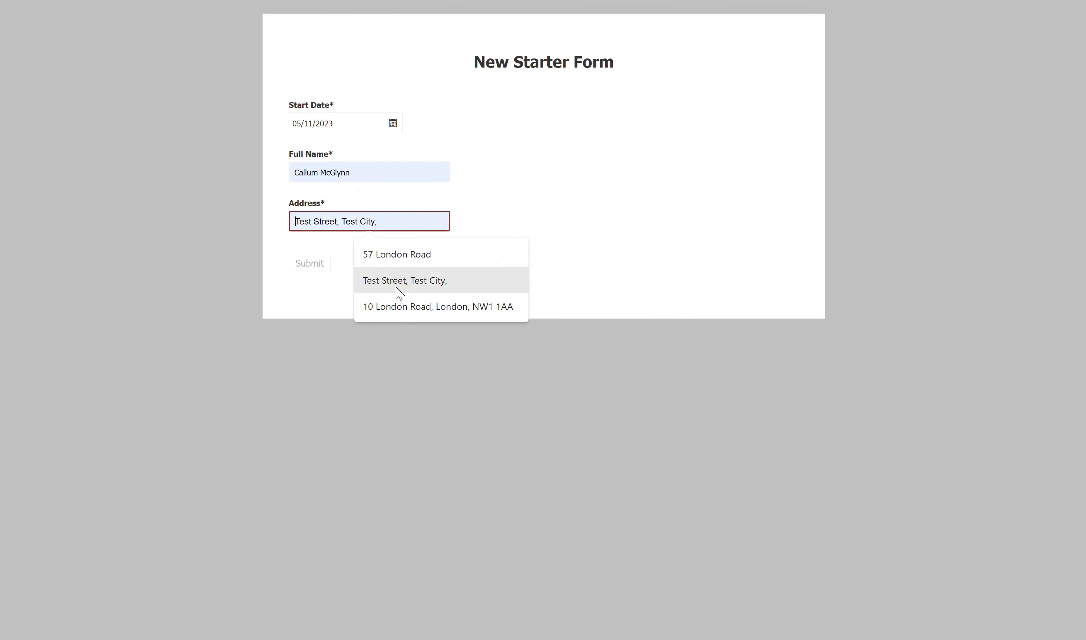
pyautogui.click(401, 306)
pyautogui.click(311, 266)
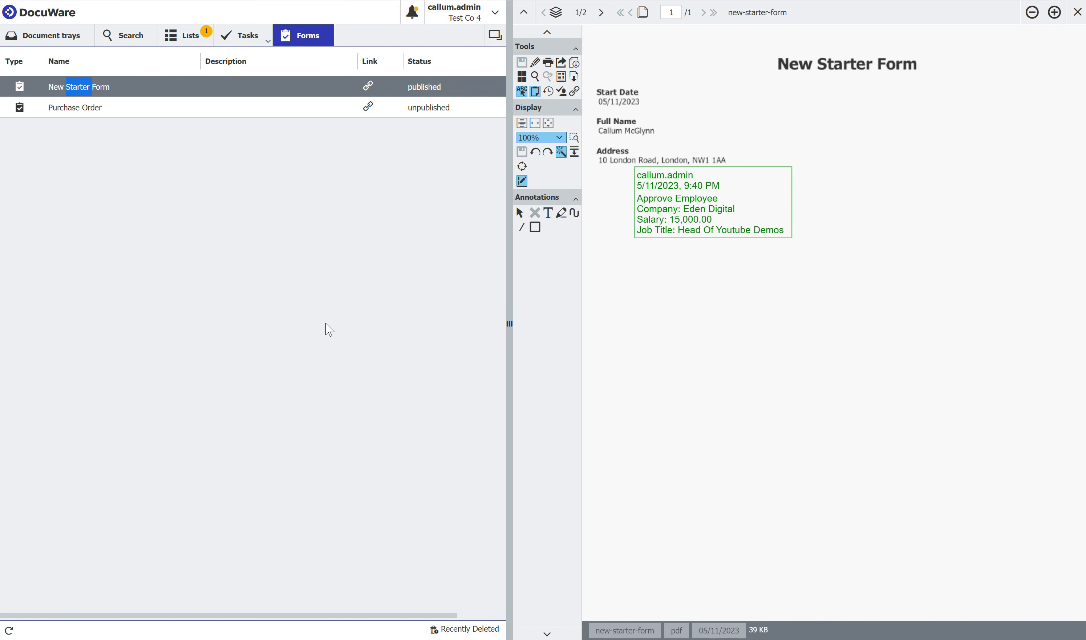
# - Open the pending New Starter Form task and enter company Eden Digital and salary 15,000.00
pyautogui.click(243, 44)
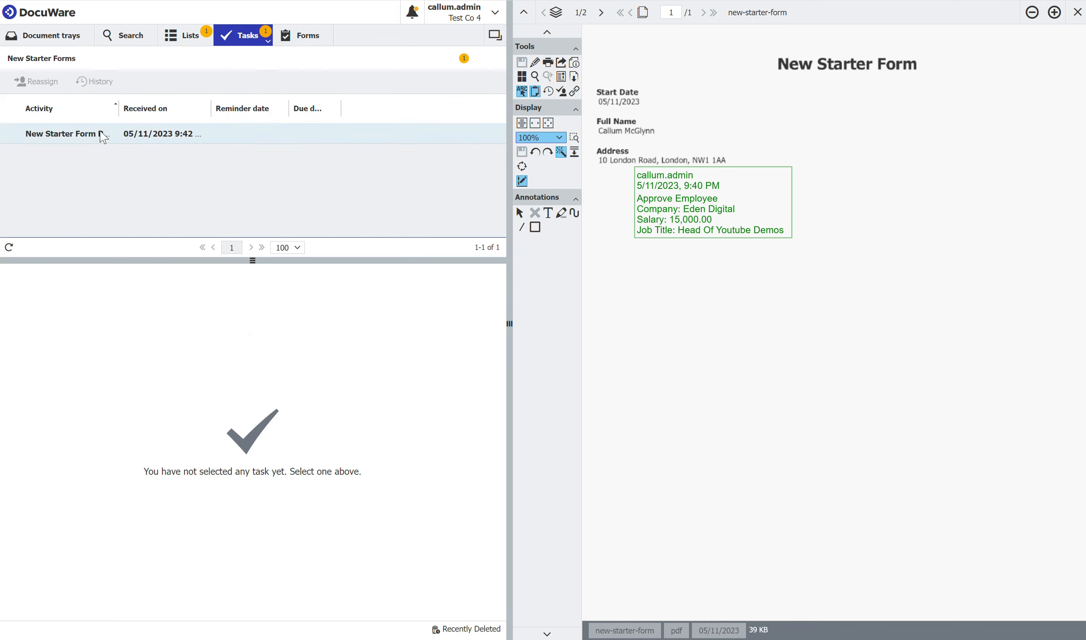
pyautogui.click(74, 132)
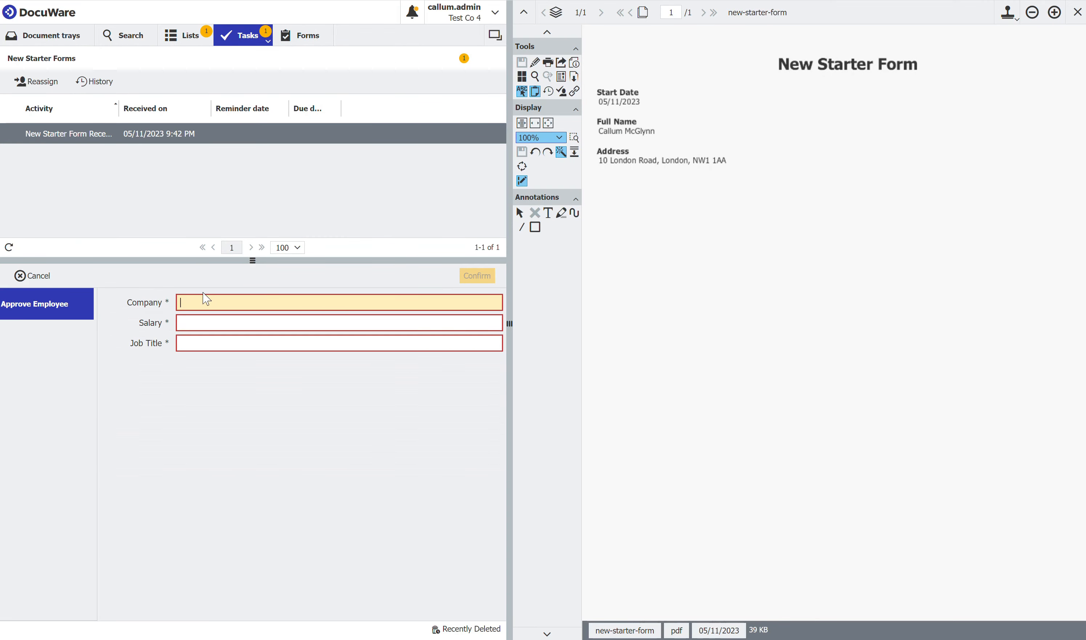
pyautogui.write('Eden D')
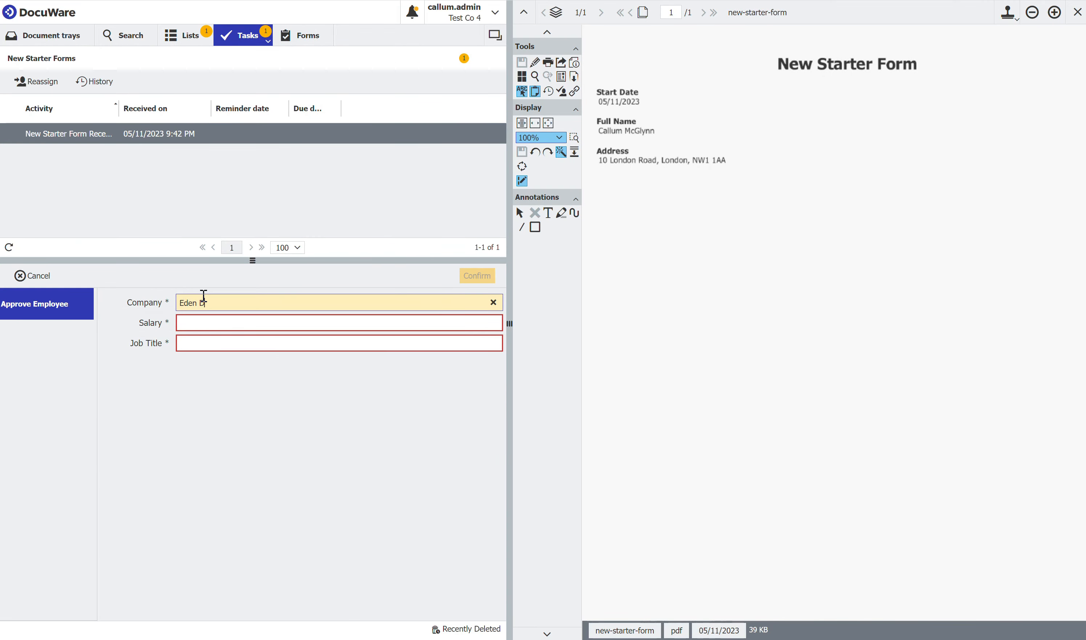
pyautogui.write('igt')
pyautogui.write('ital')
pyautogui.press('Tab')
pyautogui.write('15,000.00')
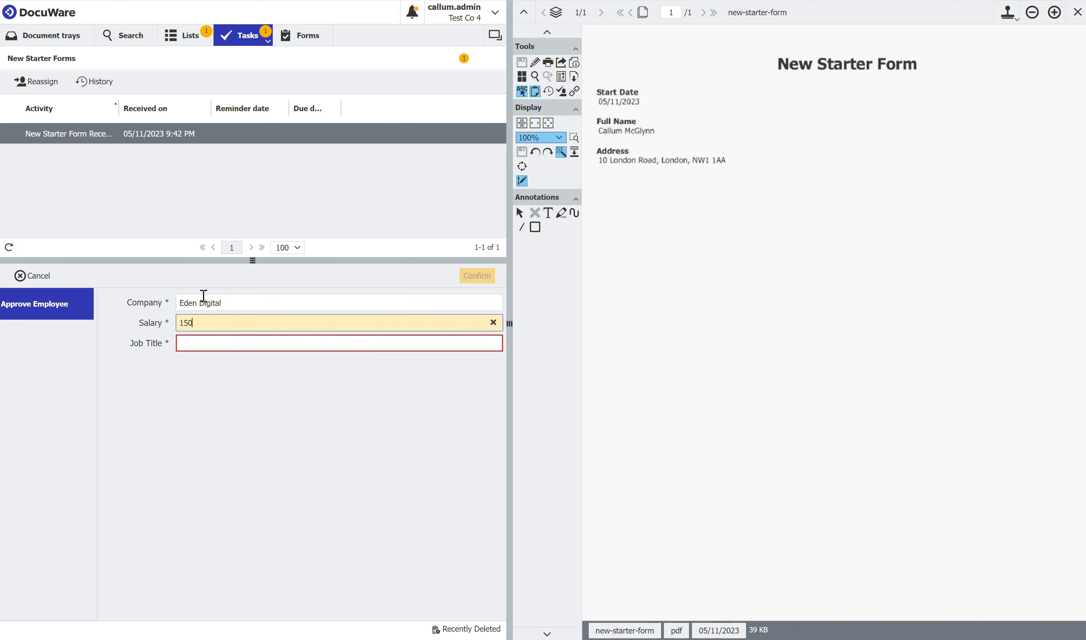
pyautogui.press('Tab')
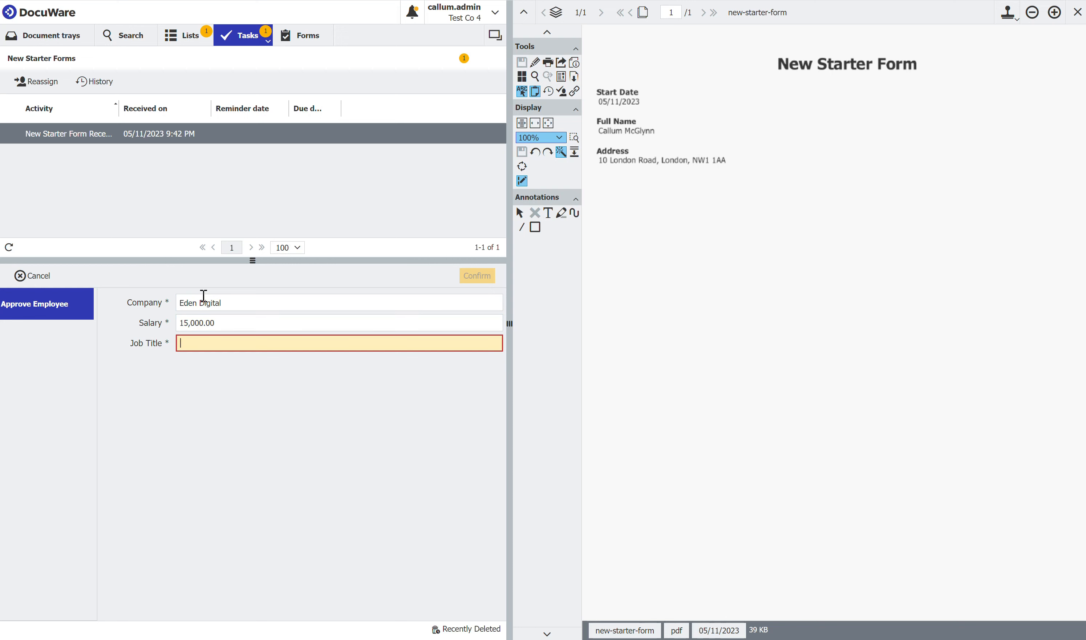
# - Set the job title to Head Of Youtube Videos and confirm the employee approval
pyautogui.write('Head Of')
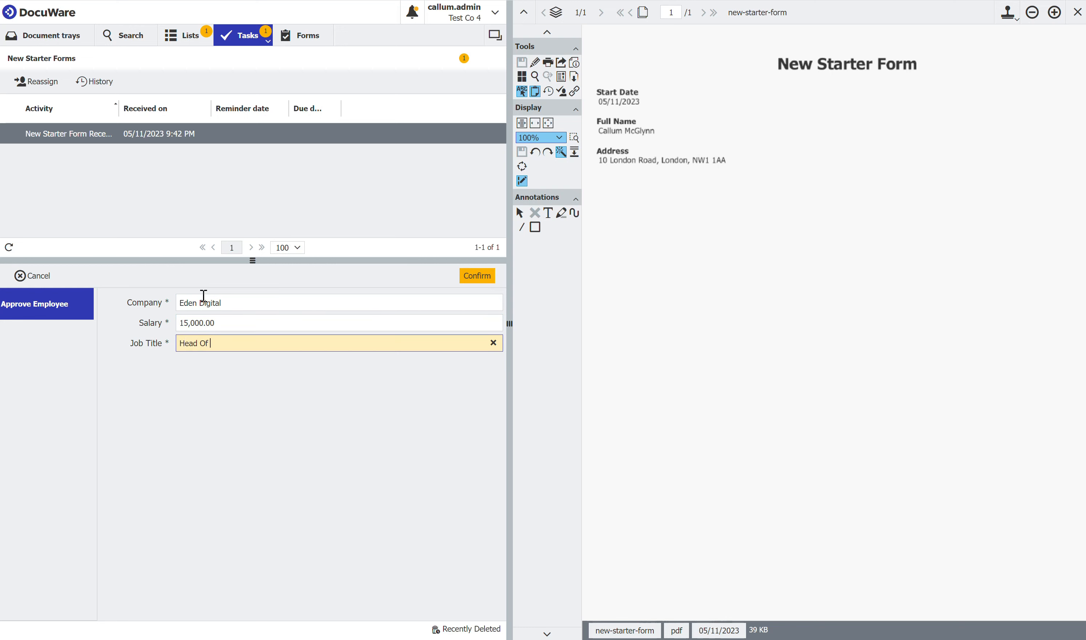
pyautogui.write(' Youtube Videos')
pyautogui.click(325, 454)
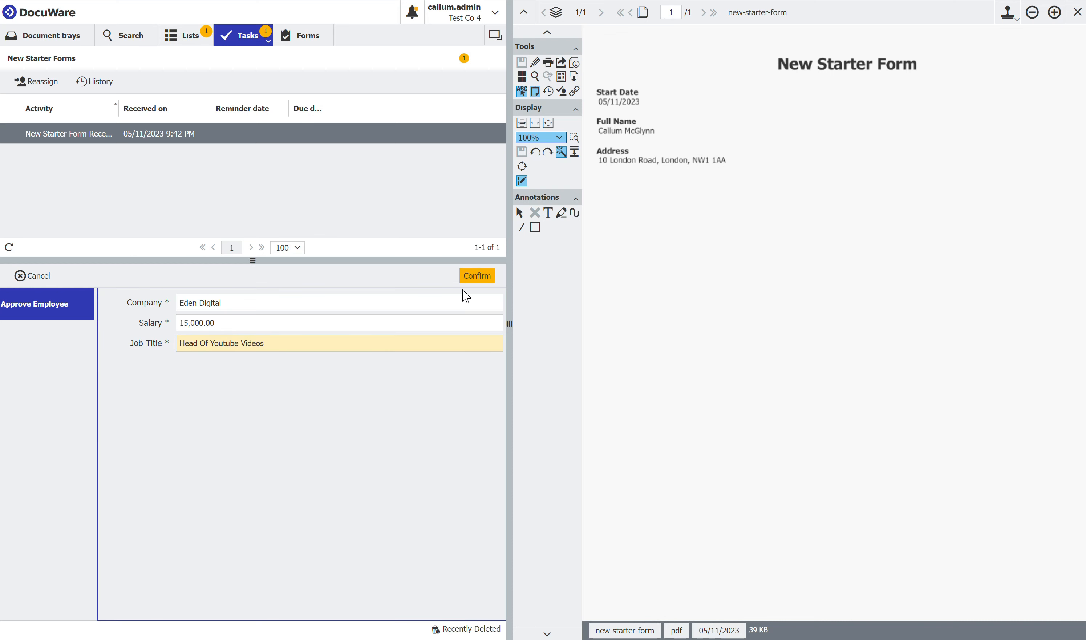
pyautogui.click(475, 278)
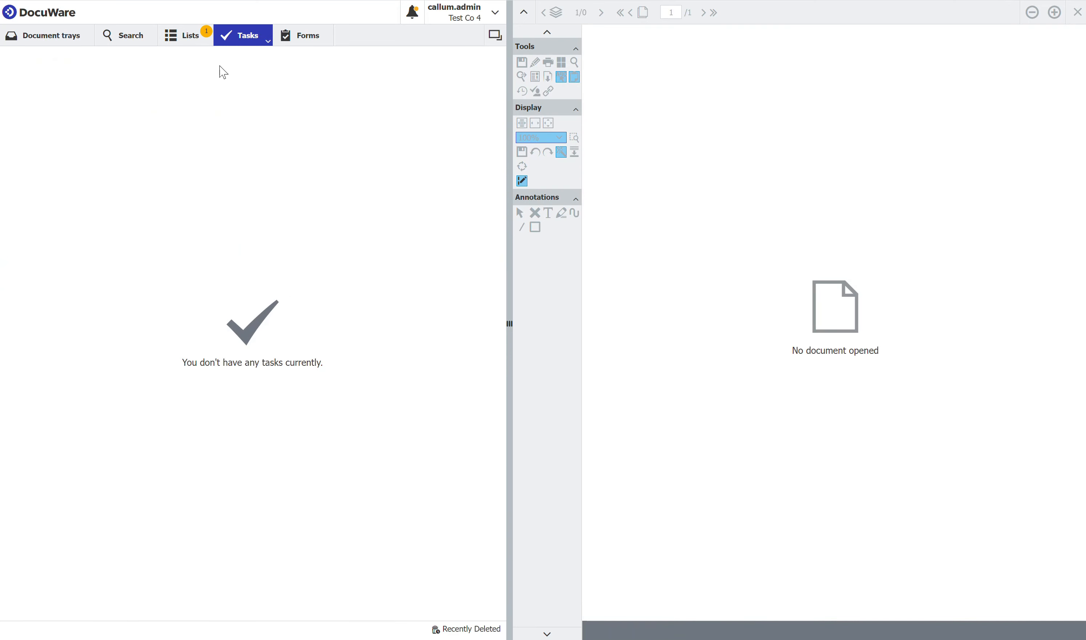
# - Open the generated Word employment contract from the HR search results and review its filled-in company, employee, position and salary details
pyautogui.click(131, 39)
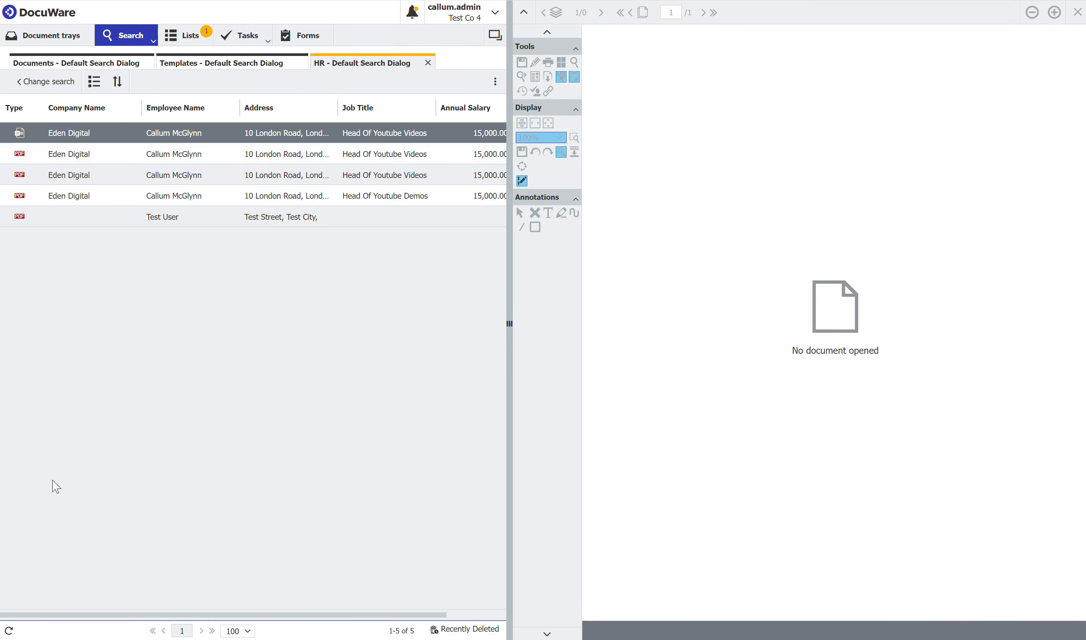
pyautogui.click(206, 196)
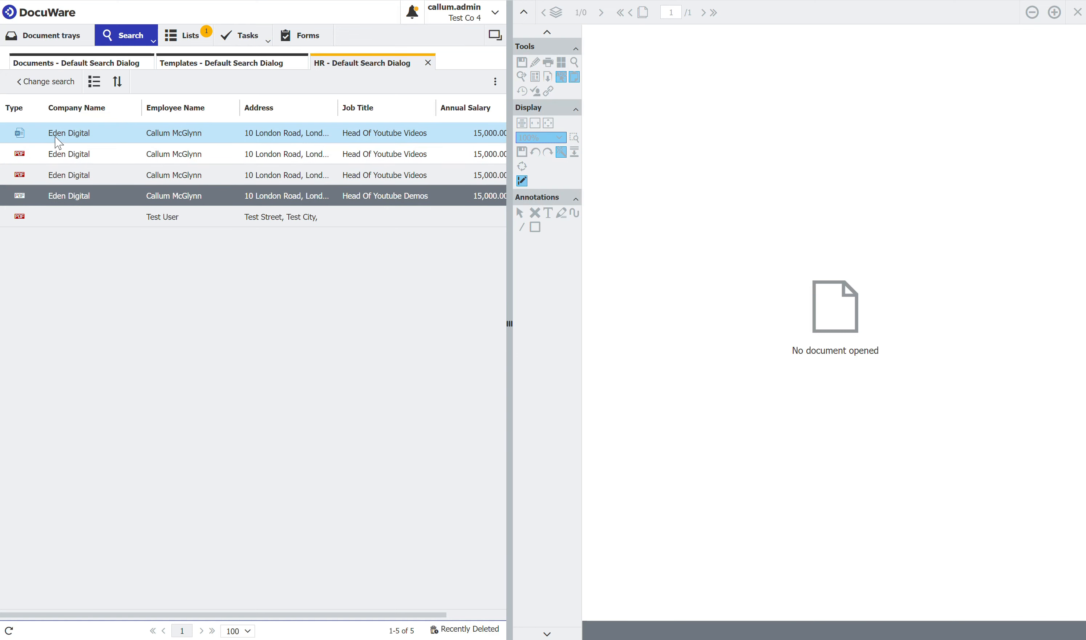
pyautogui.doubleClick(78, 134)
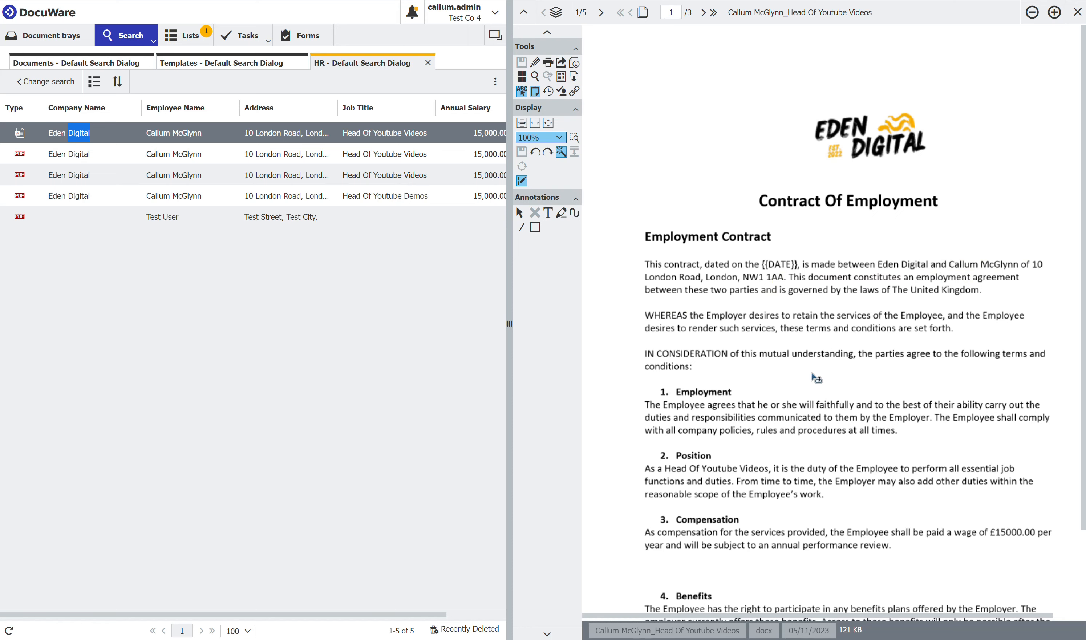
pyautogui.scroll(-2, 828, 398)
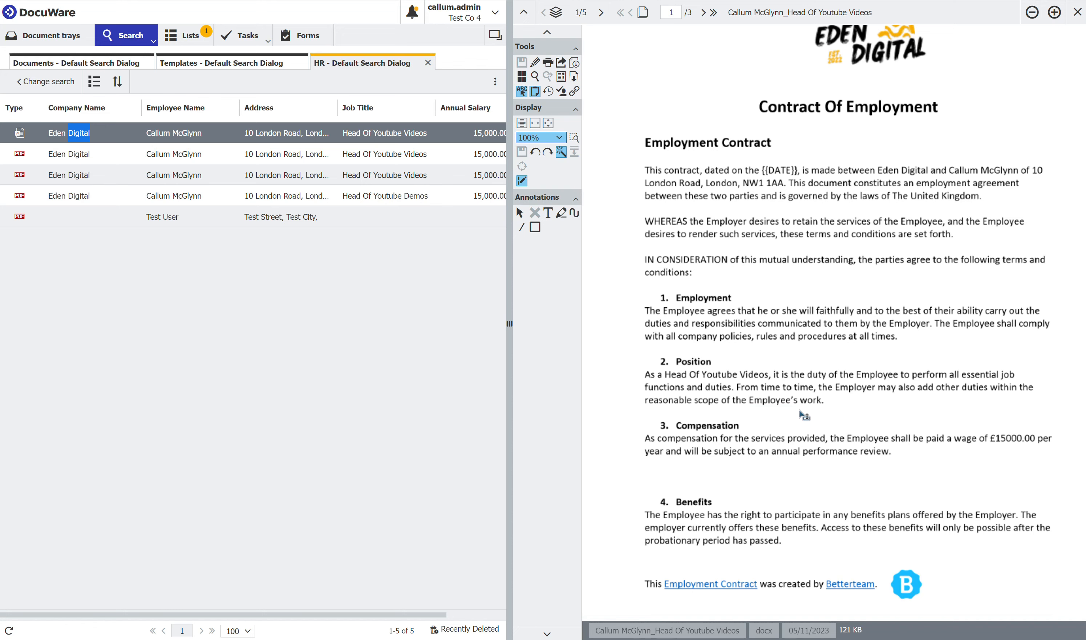
# - Open the Word contract for editing in Microsoft Word and replace the {{DATE}} placeholder with 11/05/23
pyautogui.click(203, 142)
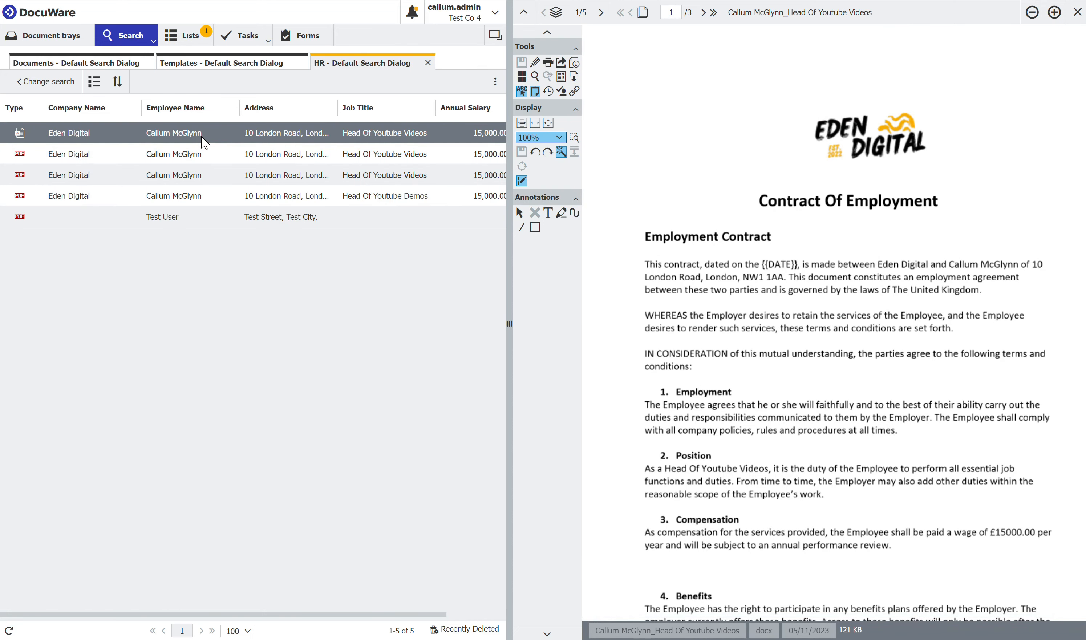
pyautogui.rightClick(194, 138)
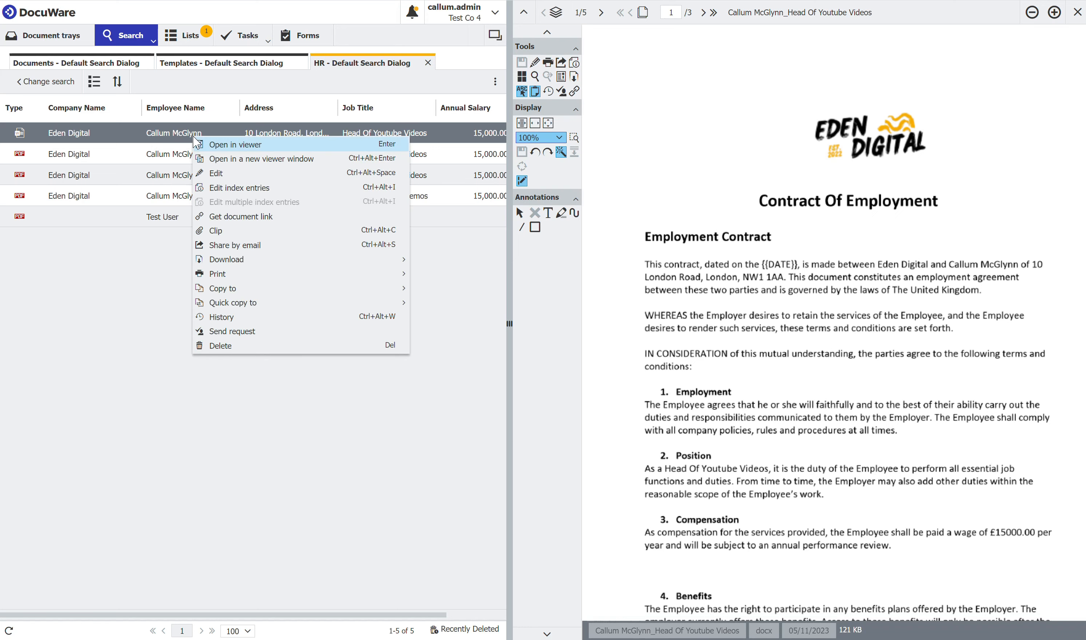
pyautogui.click(232, 179)
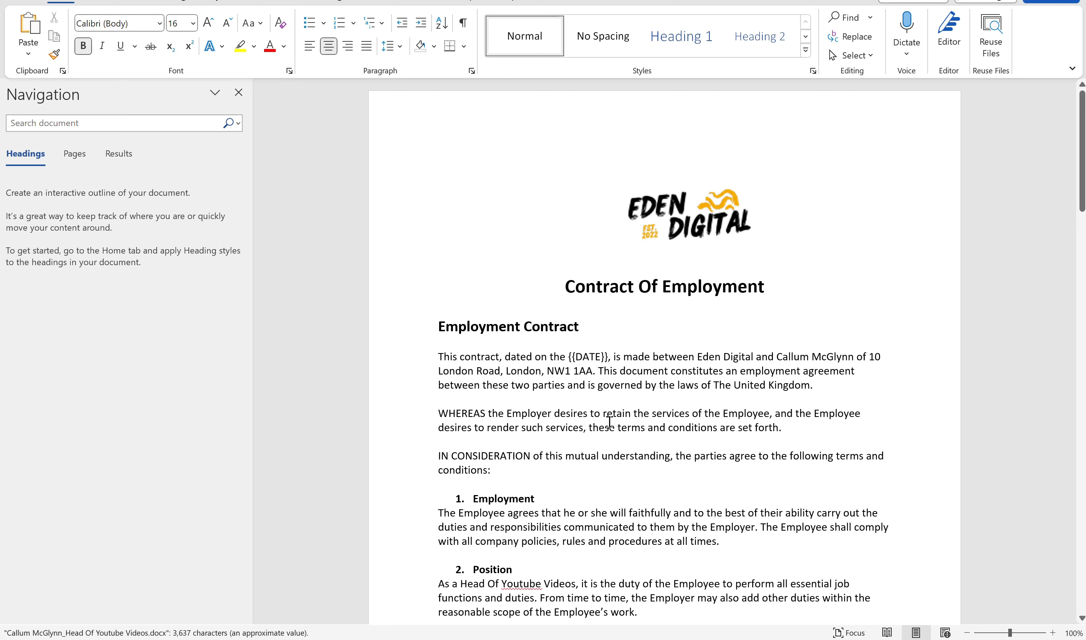
pyautogui.click(775, 286)
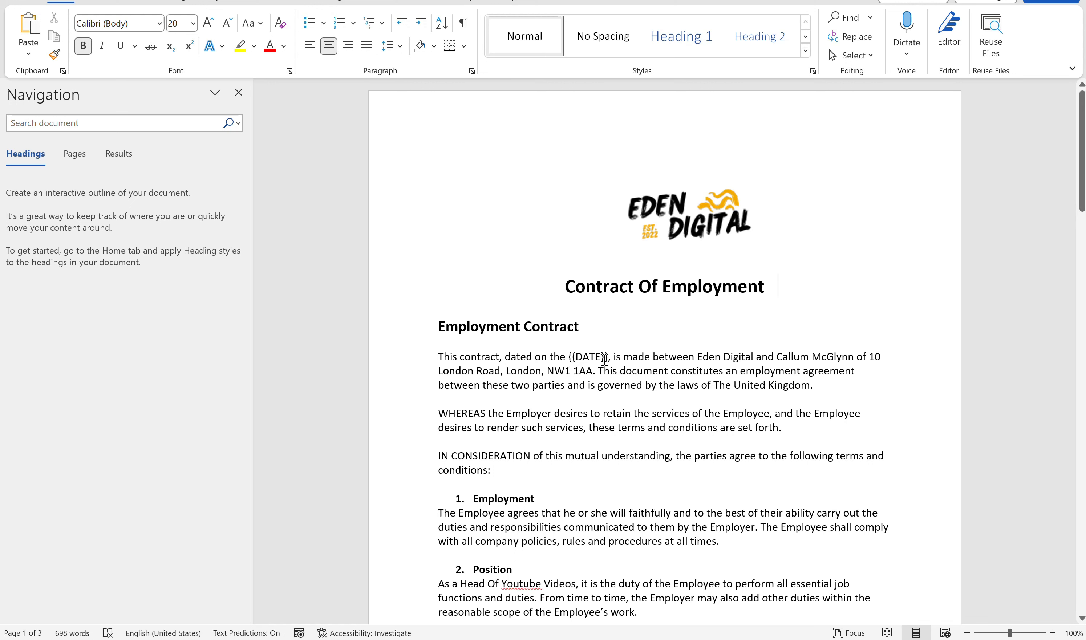
pyautogui.moveTo(612, 358); pyautogui.dragTo(573, 357)
pyautogui.write('1/')
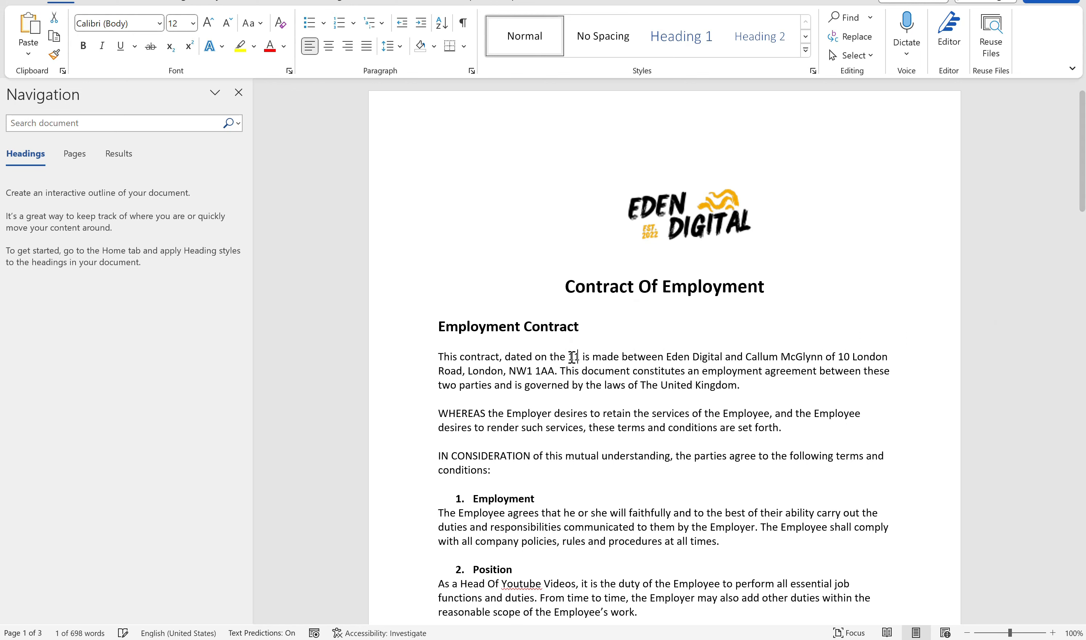
pyautogui.write('0')
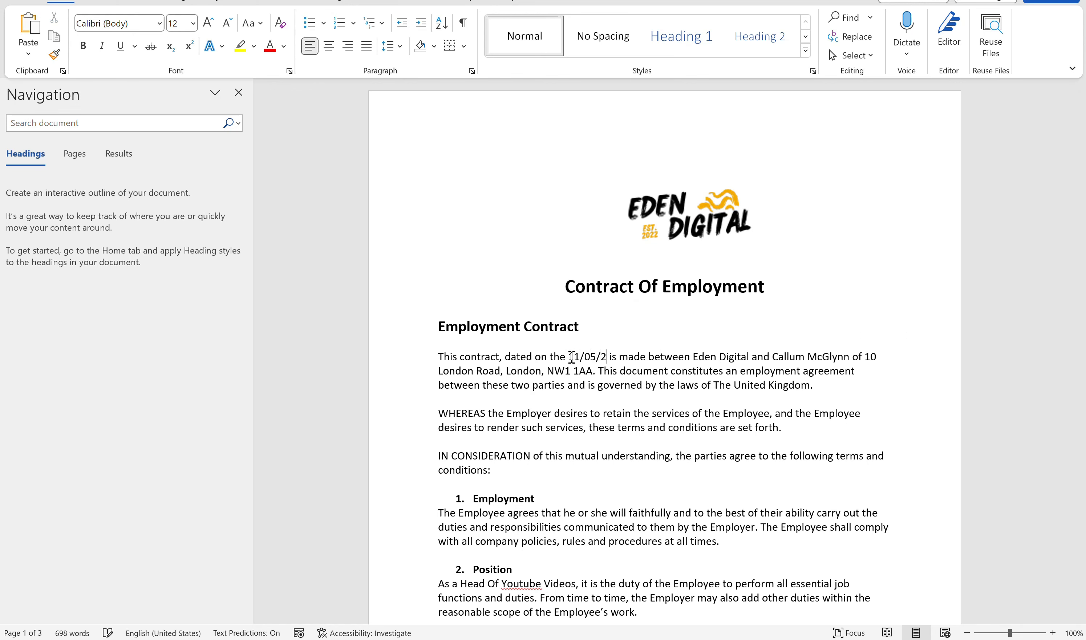
pyautogui.write('5/23,')
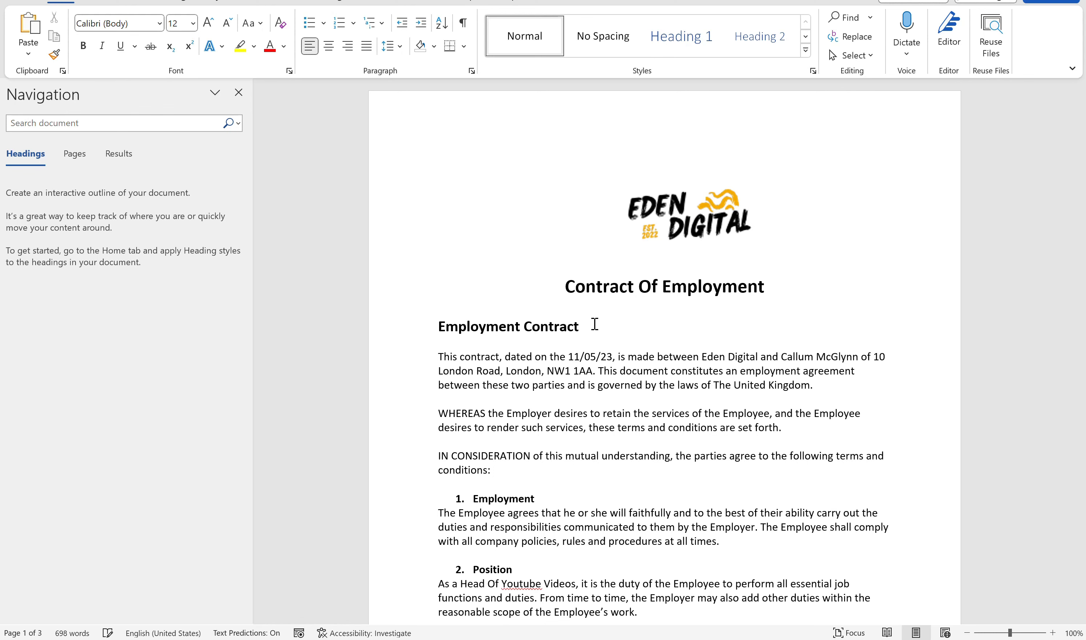
# - Close the contract in Word, saving the changes, and reopen it in the DocuWare viewer
pyautogui.hotkey('alt', 'F4')
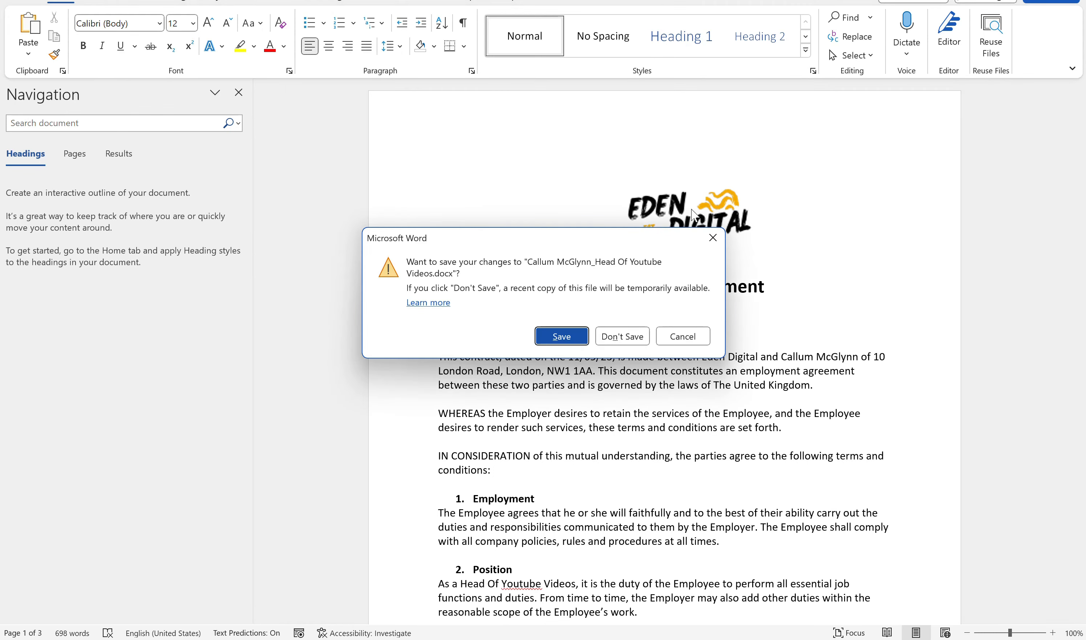
pyautogui.click(565, 334)
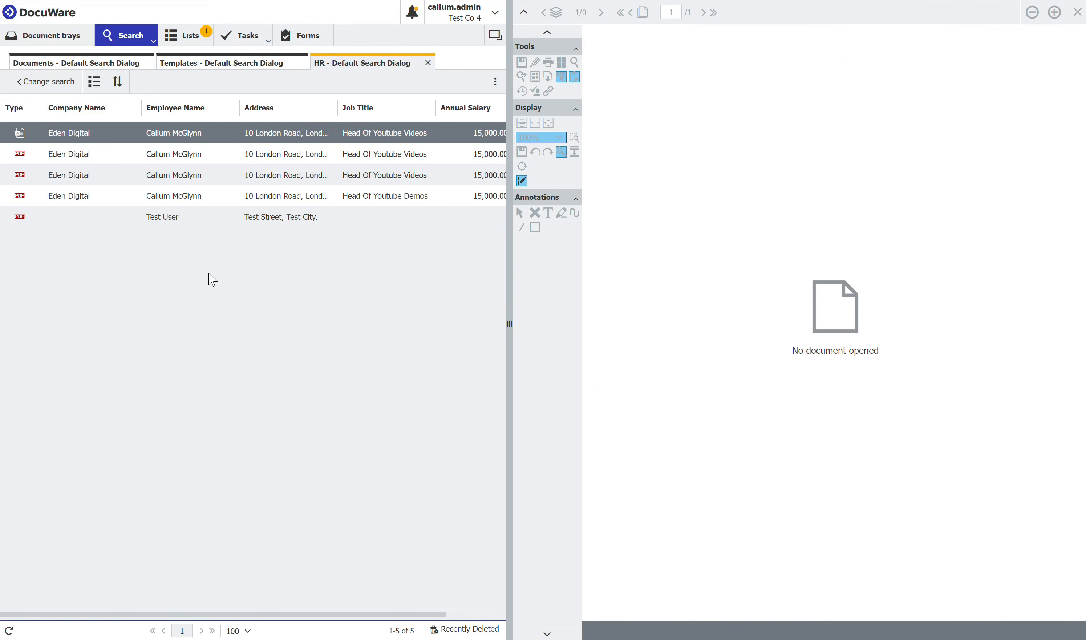
pyautogui.doubleClick(186, 133)
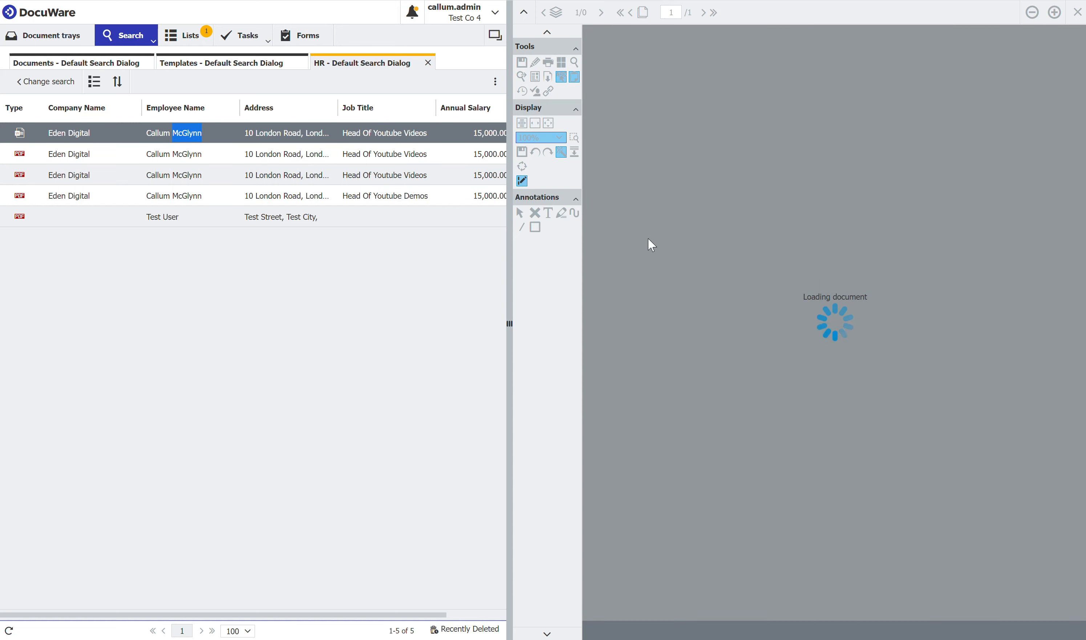